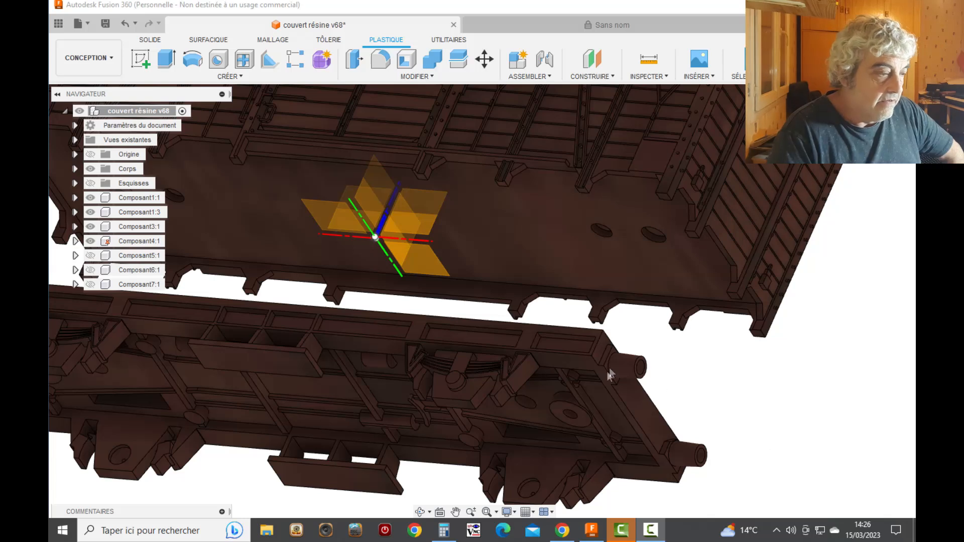
# Examine the wagon chassis from above, including its deck openings, springs and buffers at close range
pyautogui.click(420, 511)
pyautogui.moveTo(476, 257); pyautogui.dragTo(542, 400)
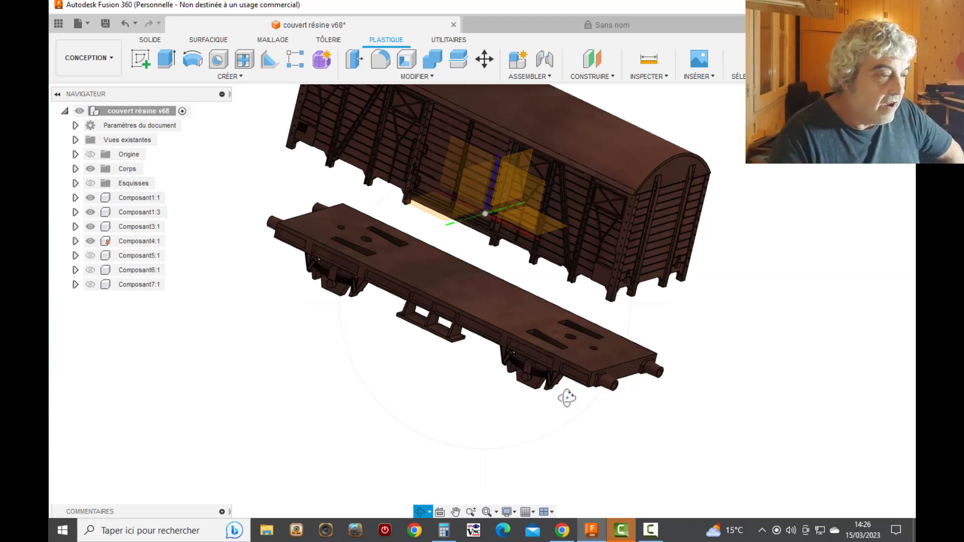
pyautogui.scroll(-1, 693, 368)
pyautogui.scroll(6, 553, 339)
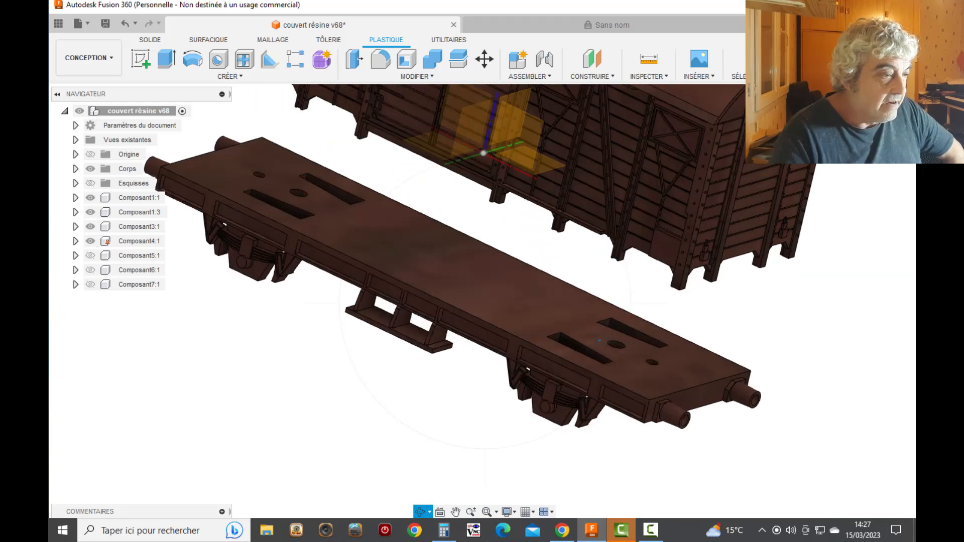
pyautogui.scroll(-4, 542, 325)
pyautogui.scroll(12, 626, 398)
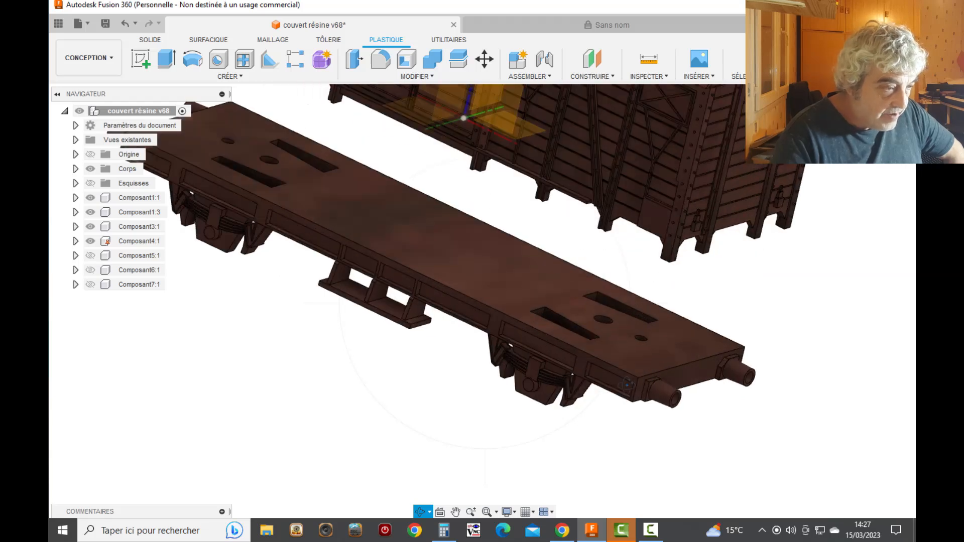
pyautogui.scroll(5, 627, 398)
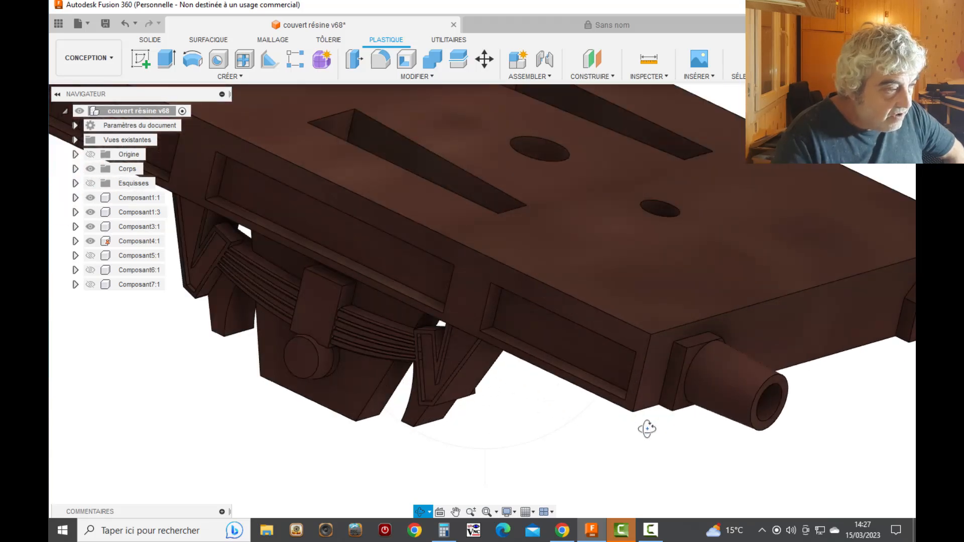
pyautogui.scroll(-7, 646, 428)
pyautogui.scroll(-4, 647, 428)
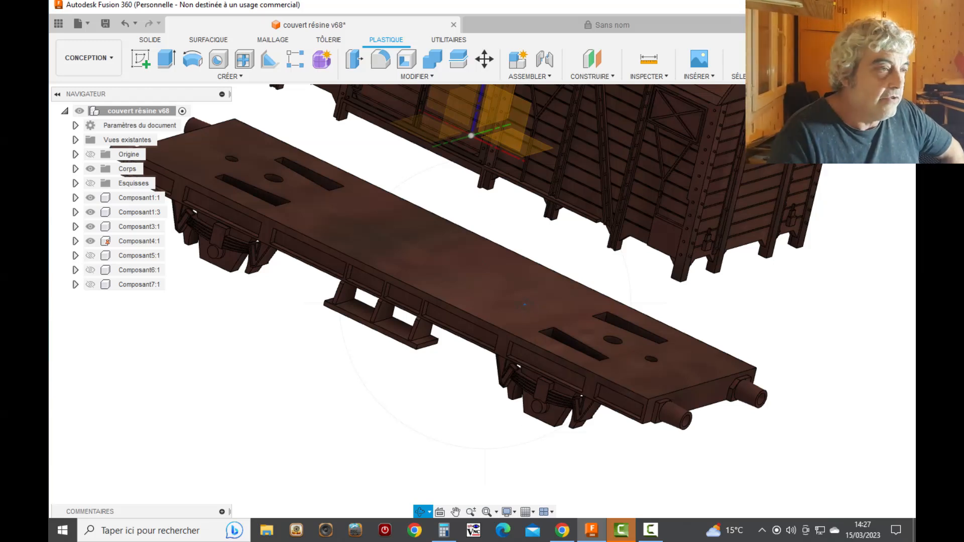
# Switch to the untitled design and create an active internal standard component named Composant1 under the root
pyautogui.click(619, 27)
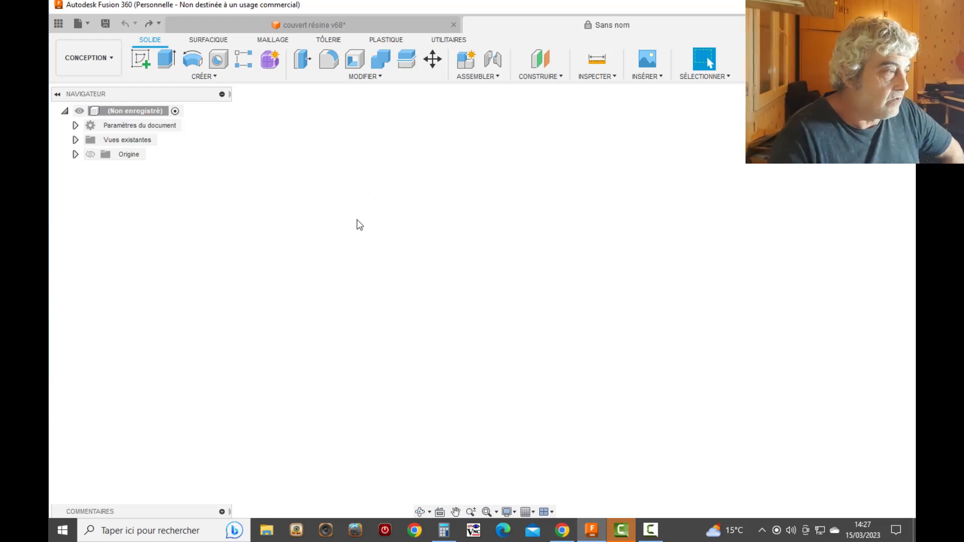
pyautogui.rightClick(161, 111)
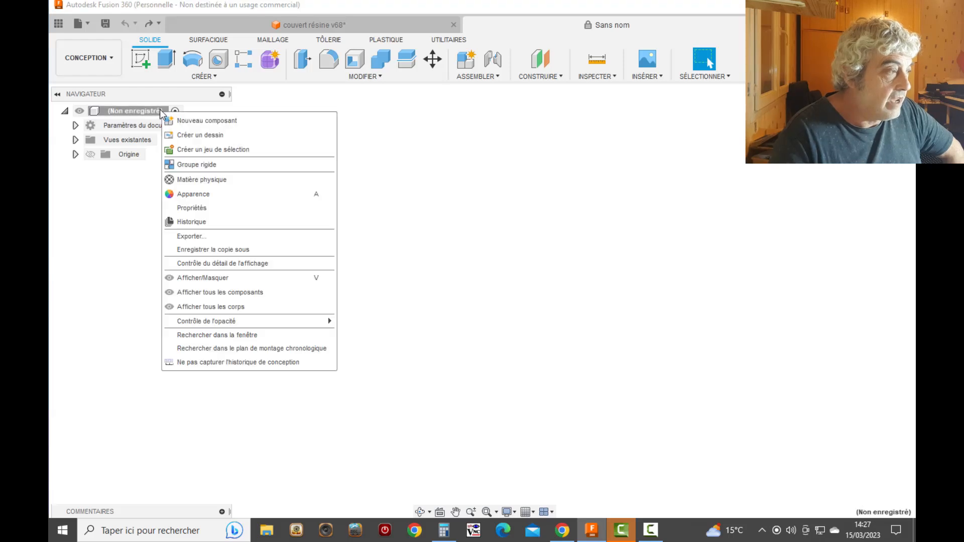
pyautogui.click(215, 122)
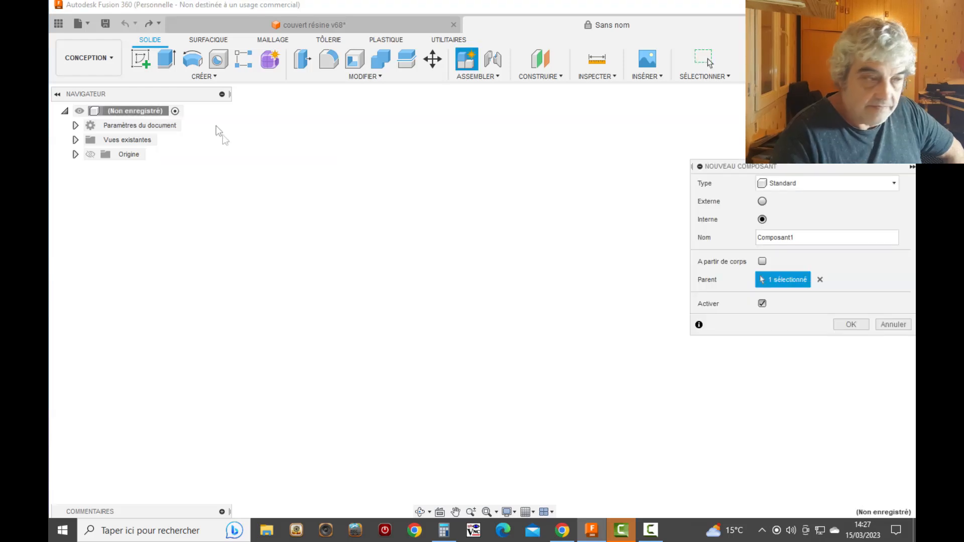
pyautogui.click(858, 323)
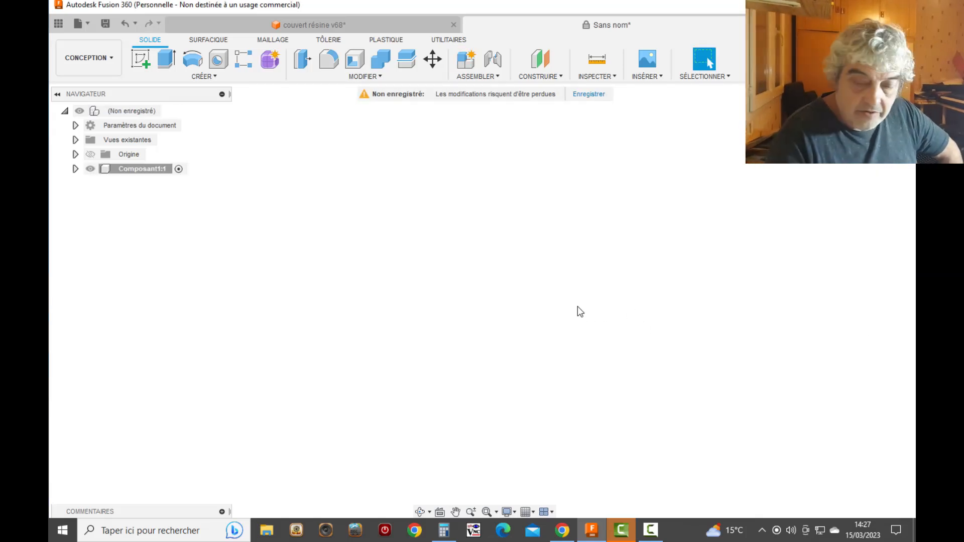
# Start a sketch in the new component on the horizontal origin plane between the red and green axes
pyautogui.click(201, 77)
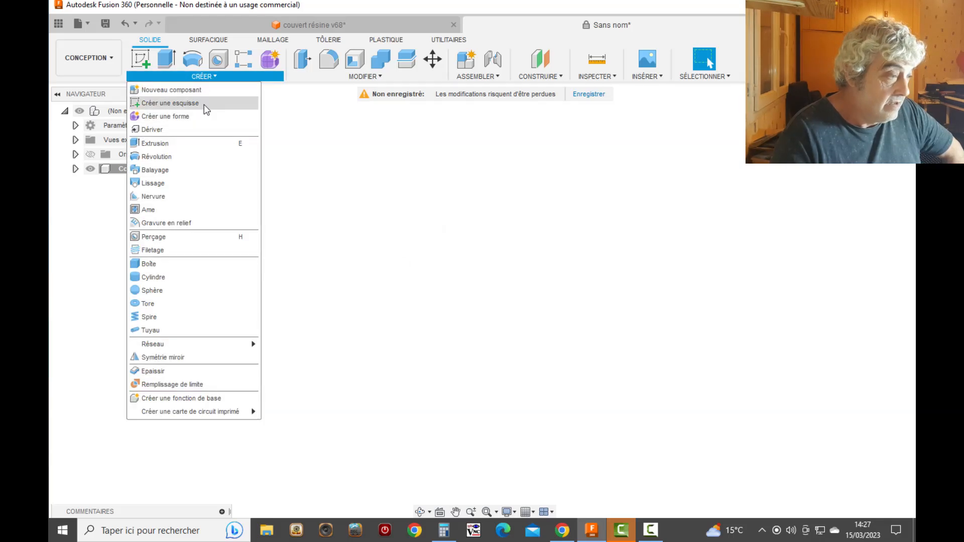
pyautogui.click(204, 105)
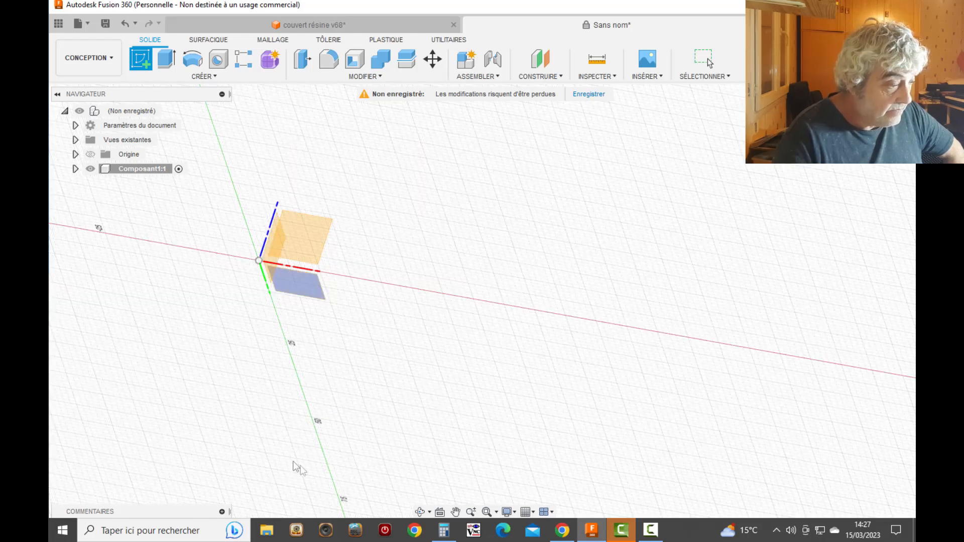
pyautogui.click(421, 512)
pyautogui.moveTo(481, 279)
pyautogui.mouseDown()
pyautogui.moveTo(459, 265)
pyautogui.moveTo(349, 245)
pyautogui.mouseUp()
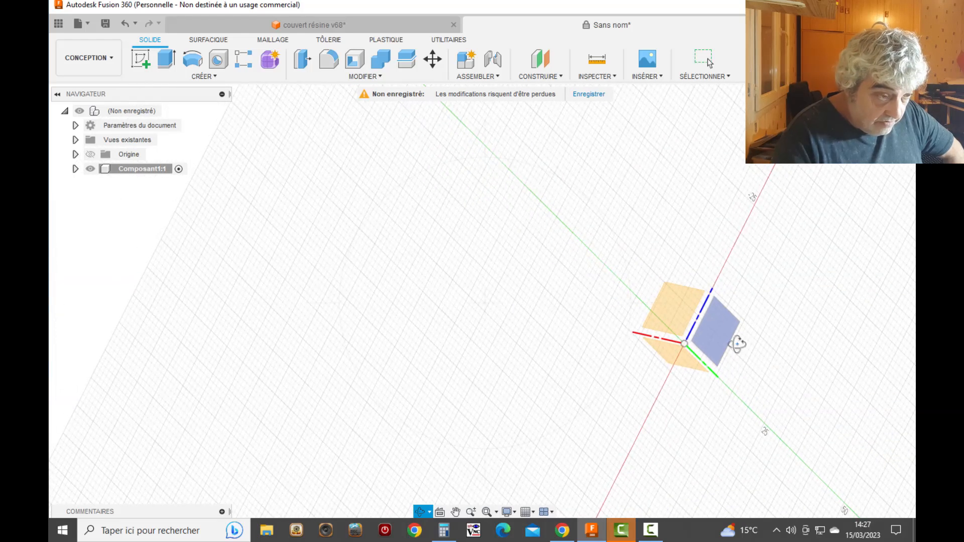
pyautogui.press('Escape')
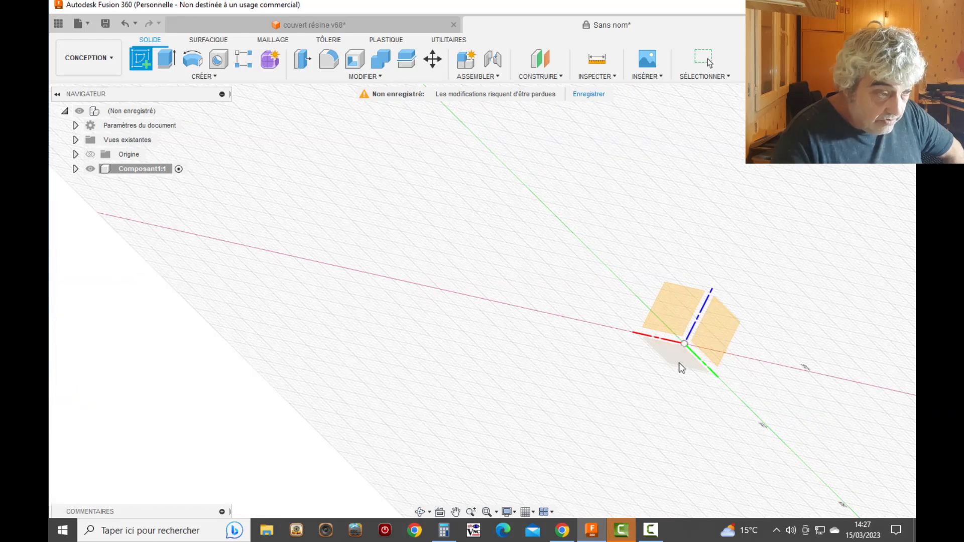
pyautogui.click(680, 360)
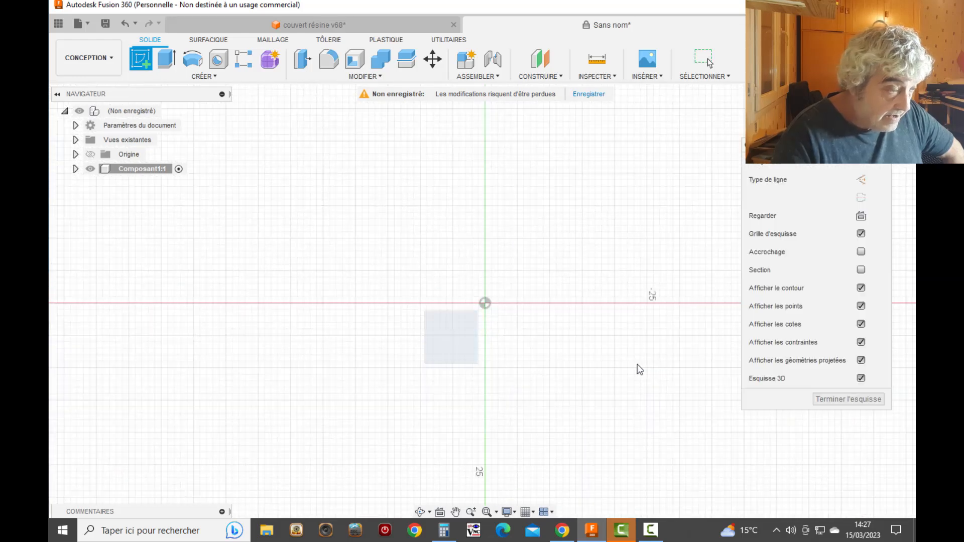
# Sketch a two-point rectangle from the origin, 51.55 mm long and 14.4 mm wide
pyautogui.scroll(-5, 366, 349)
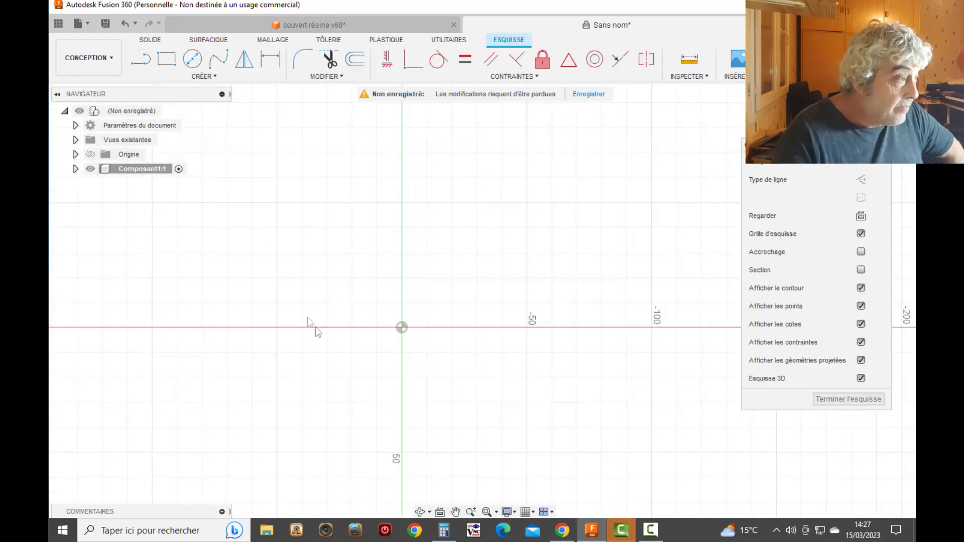
pyautogui.click(174, 60)
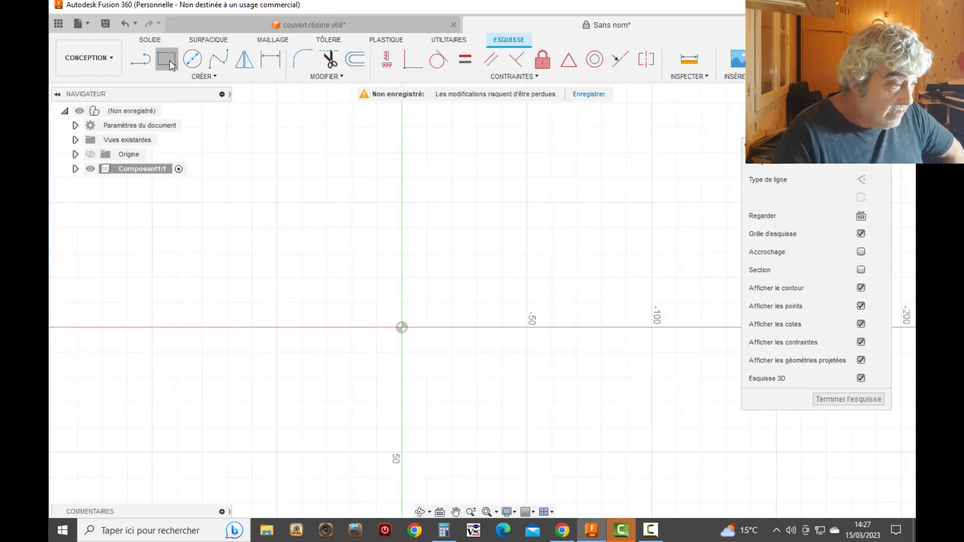
pyautogui.click(402, 327)
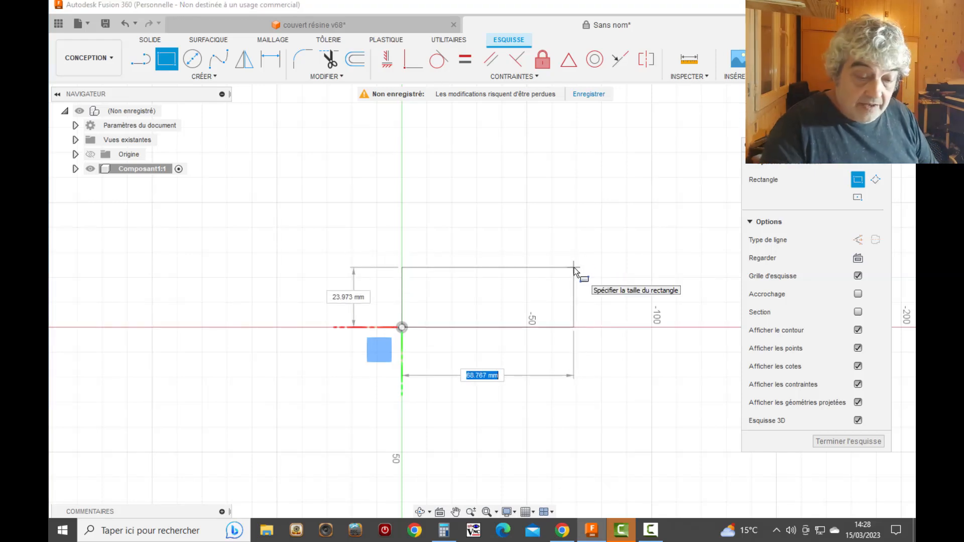
pyautogui.write('51.55')
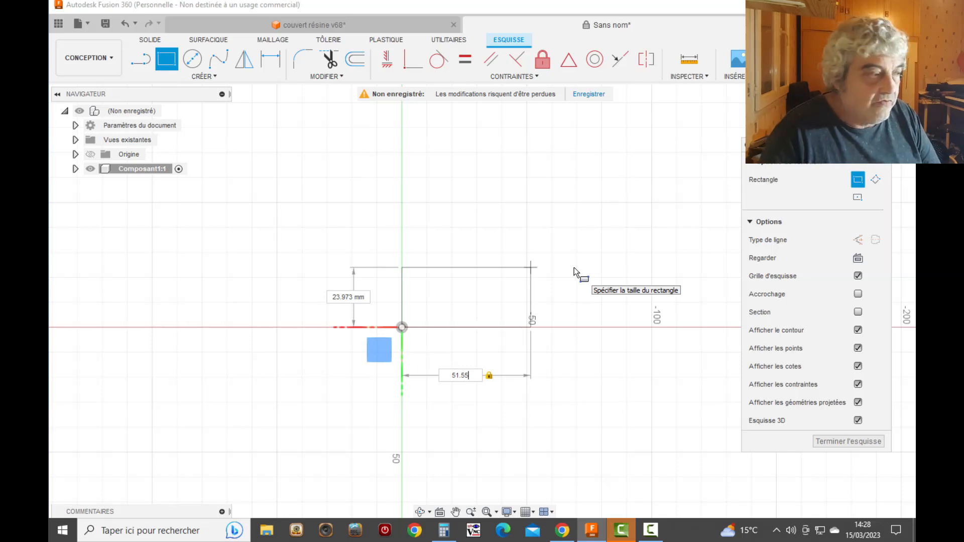
pyautogui.press('Tab')
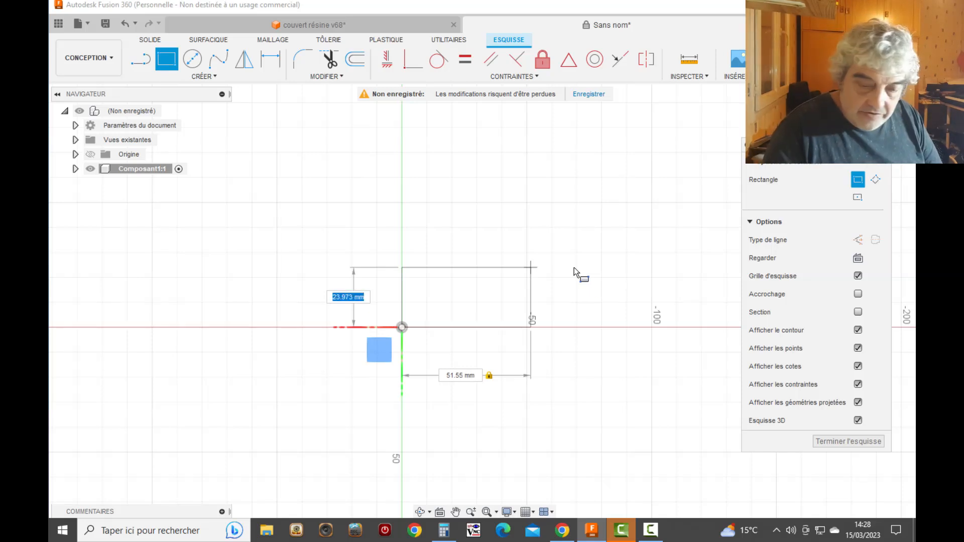
pyautogui.write('14.4')
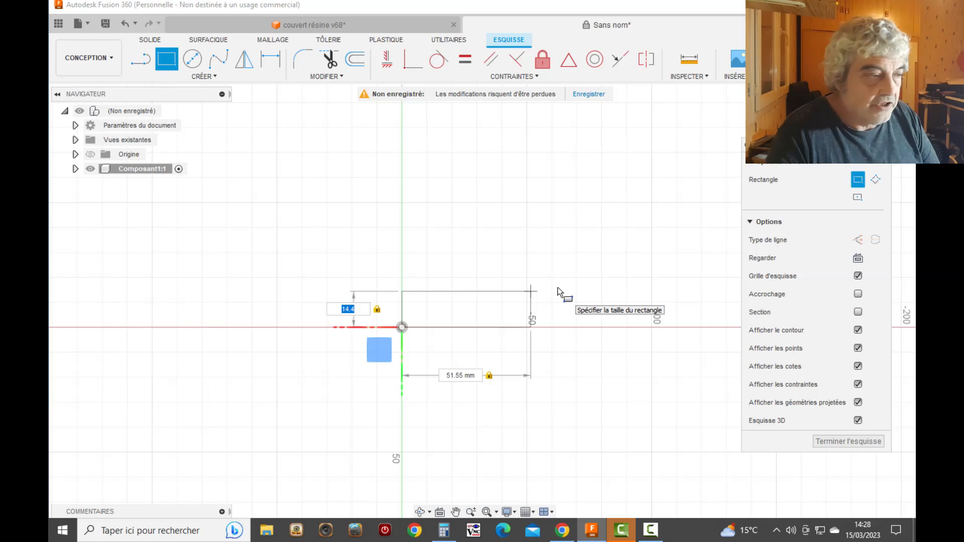
pyautogui.press('Return')
pyautogui.scroll(2, 539, 392)
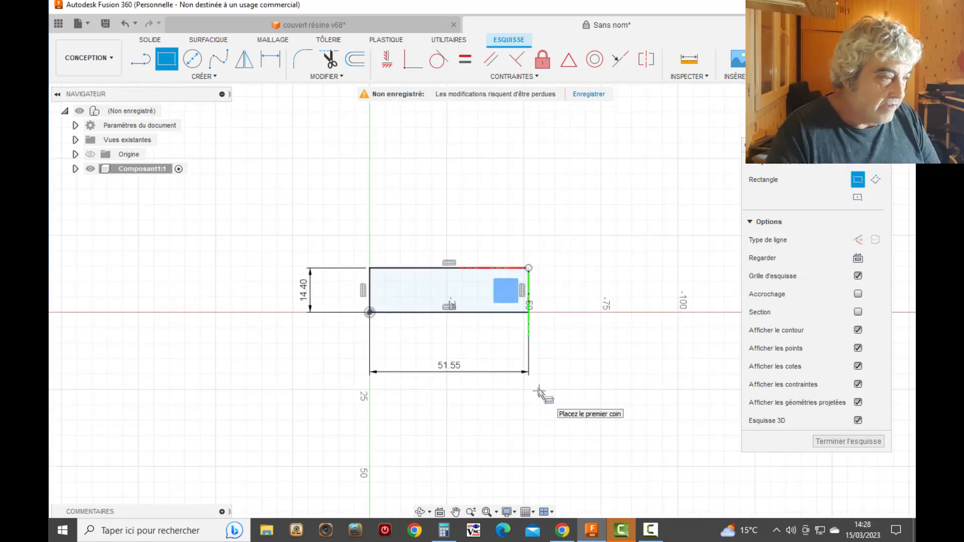
pyautogui.scroll(3, 500, 334)
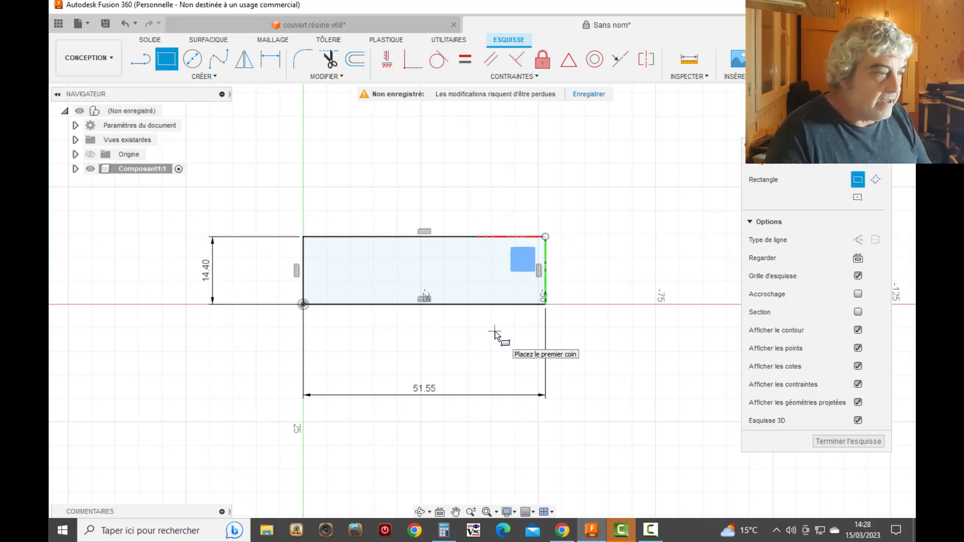
pyautogui.scroll(2, 495, 332)
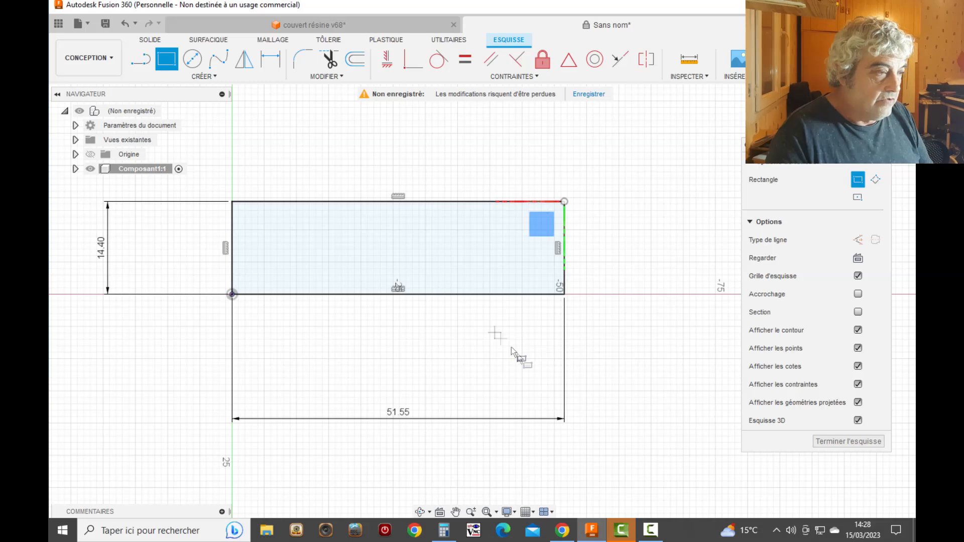
pyautogui.scroll(-2, 511, 347)
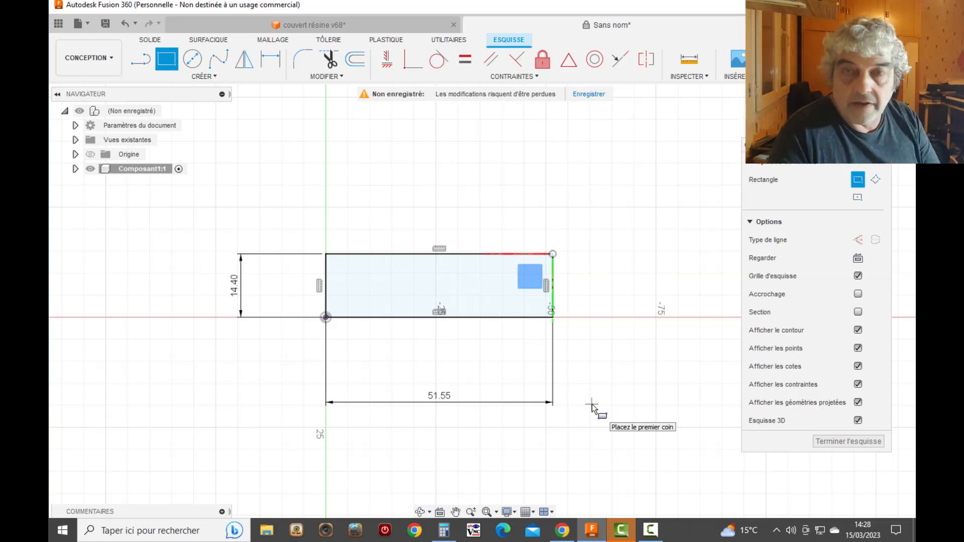
# Extrude the rectangular profile 4.2 mm to one side as a new body
pyautogui.press('e')
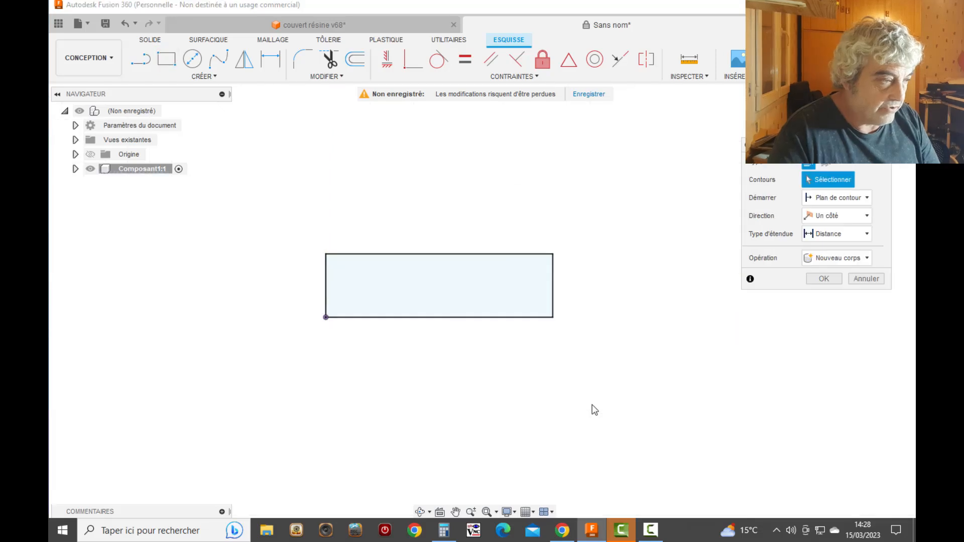
pyautogui.click(479, 298)
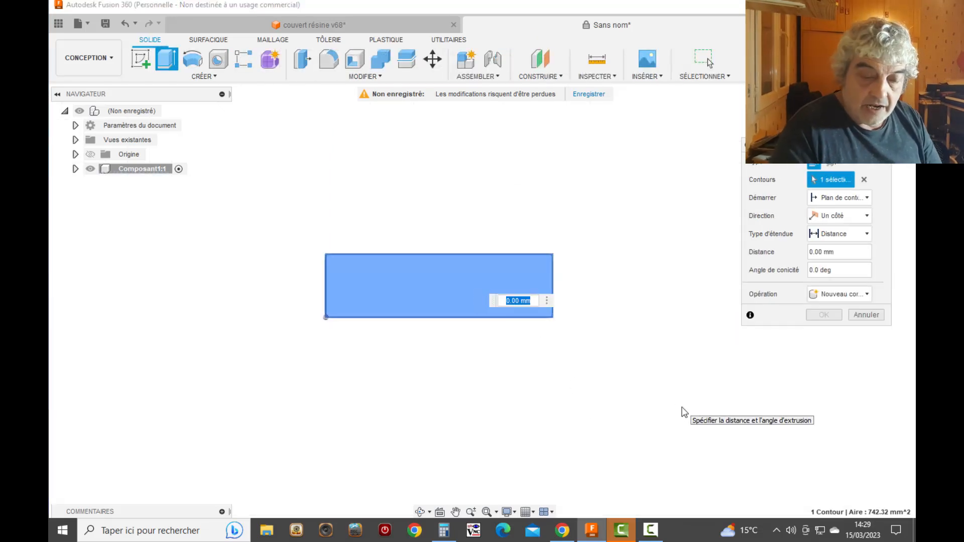
pyautogui.write('4.2')
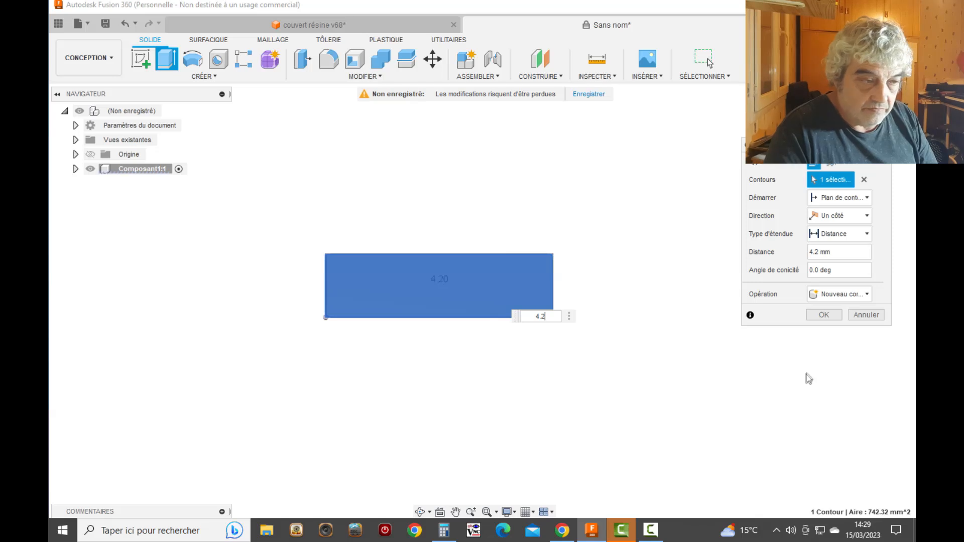
pyautogui.click(826, 317)
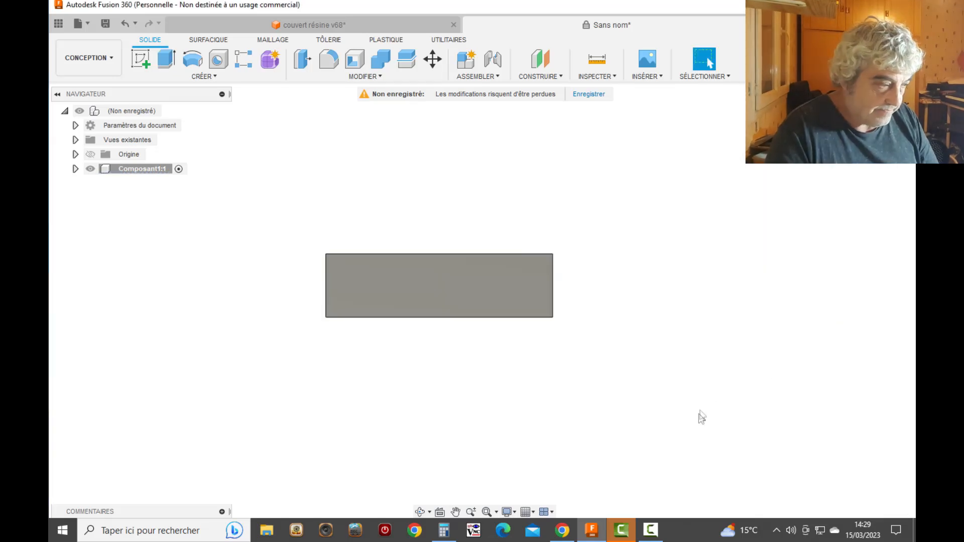
# Start a new sketch on the long narrow side face of the extruded block that touches the origin
pyautogui.click(421, 512)
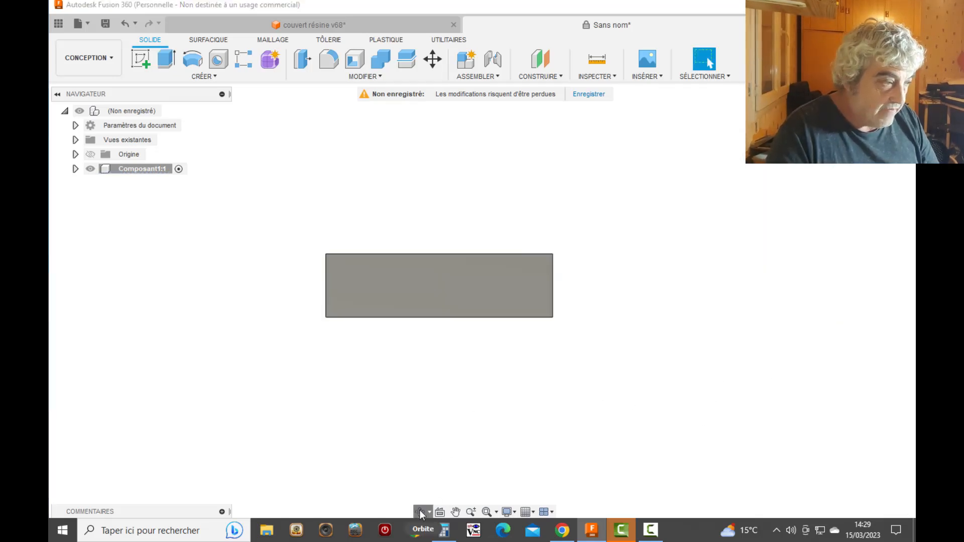
pyautogui.moveTo(491, 348); pyautogui.dragTo(491, 292)
pyautogui.click(203, 76)
pyautogui.click(201, 104)
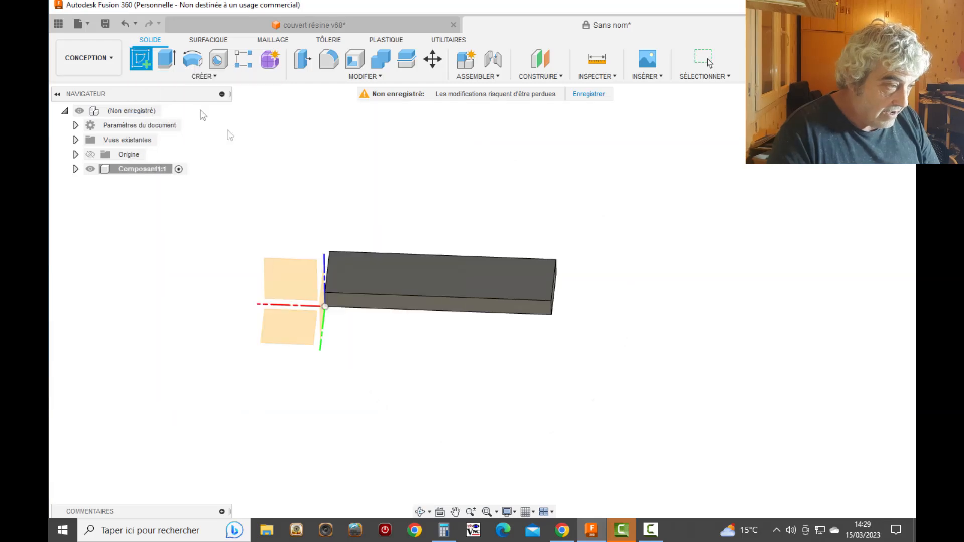
pyautogui.click(524, 316)
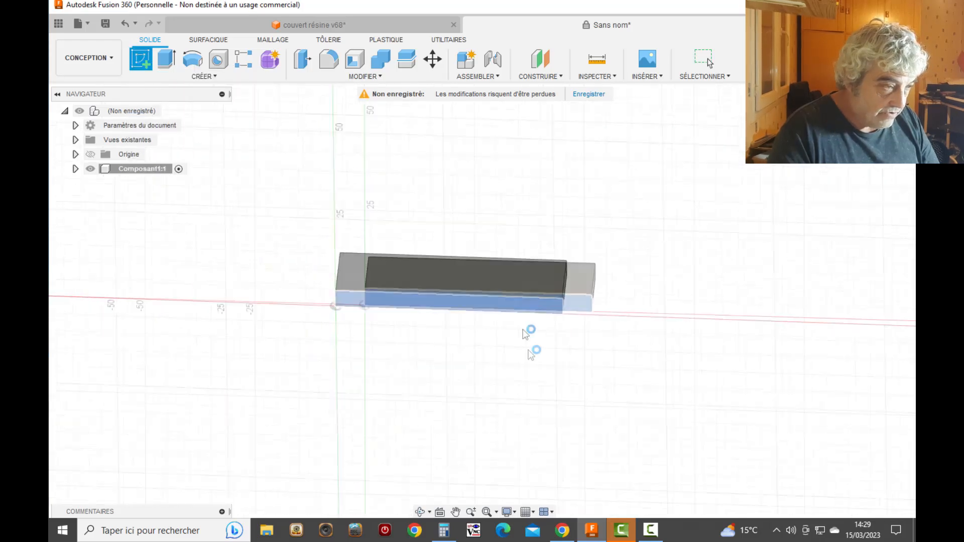
# Sketch a two-point rectangle 0.6 mm wide over the block's full 4.2 mm height, starting from the upper corner at the end farthest from the origin
pyautogui.scroll(-5, 348, 373)
pyautogui.scroll(4, 543, 415)
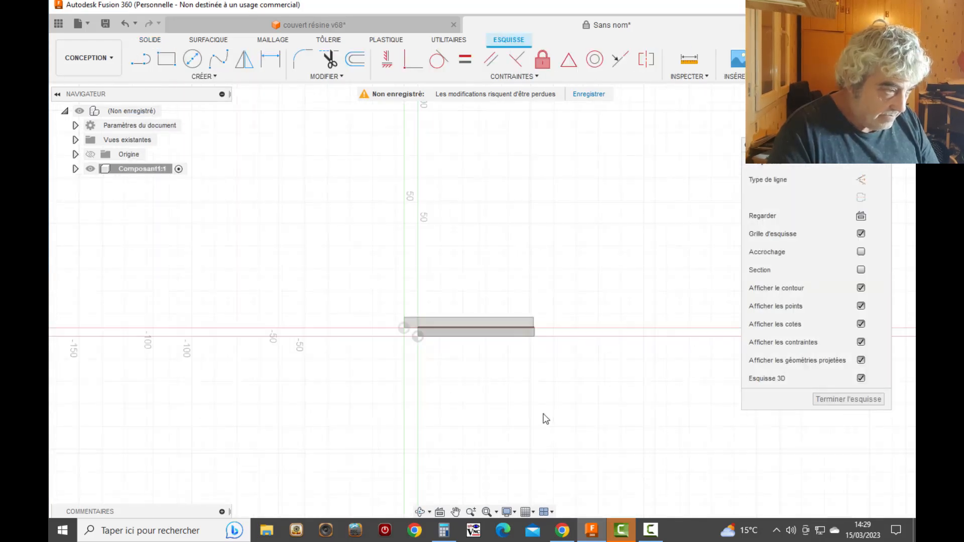
pyautogui.scroll(3, 454, 341)
pyautogui.scroll(3, 466, 231)
pyautogui.scroll(2, 535, 230)
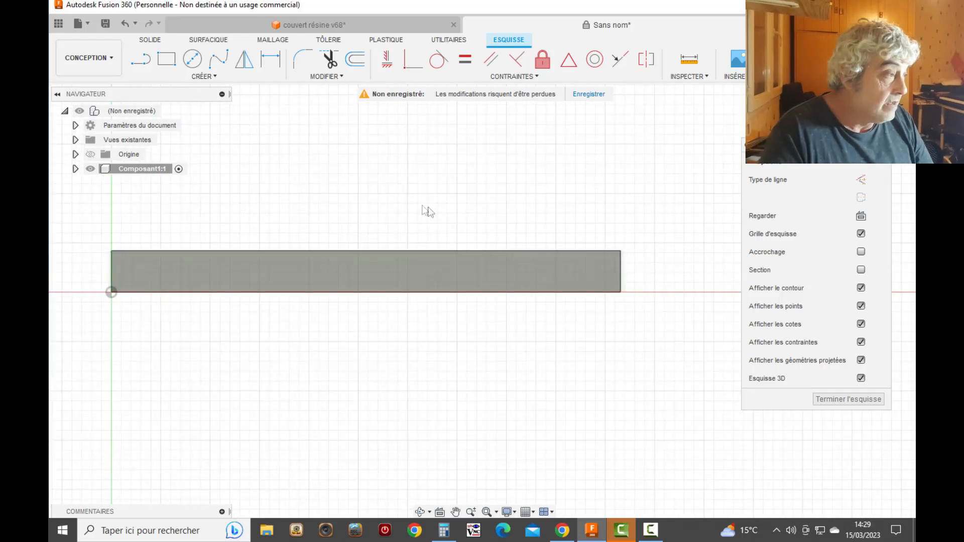
pyautogui.click(169, 61)
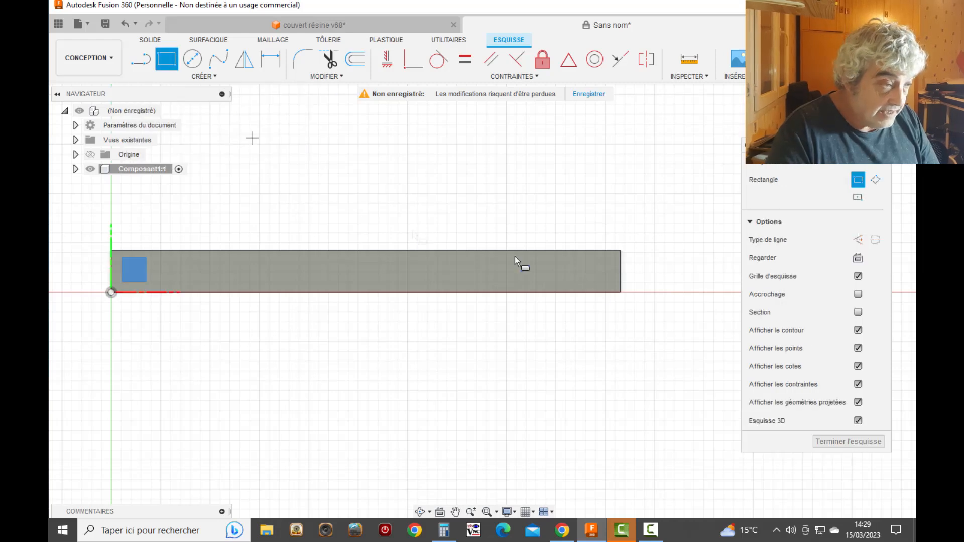
pyautogui.click(621, 252)
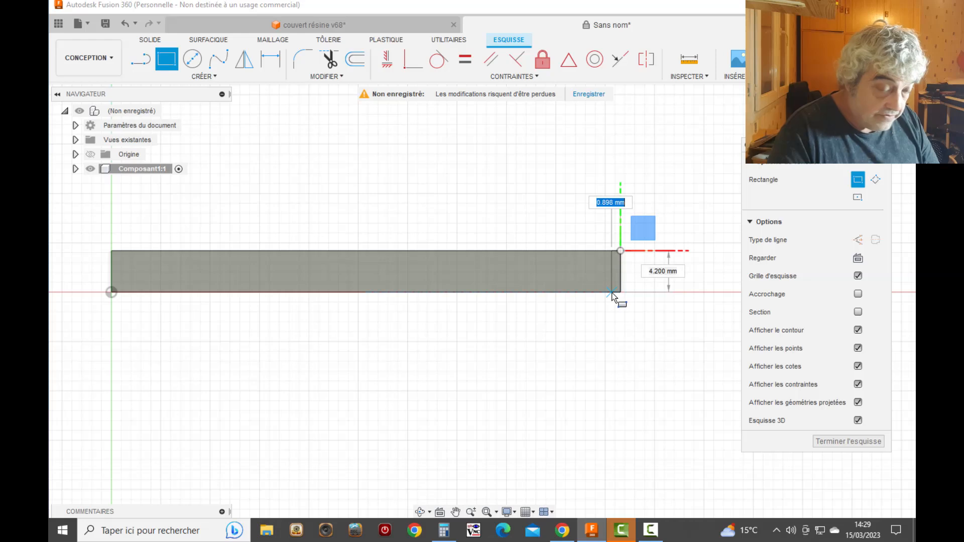
pyautogui.write('0')
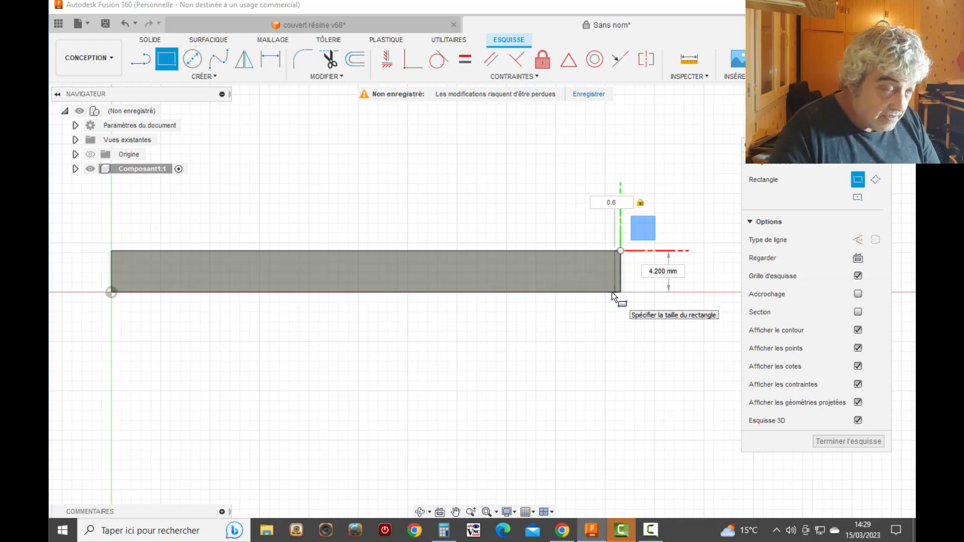
pyautogui.write('.6')
pyautogui.press('Return')
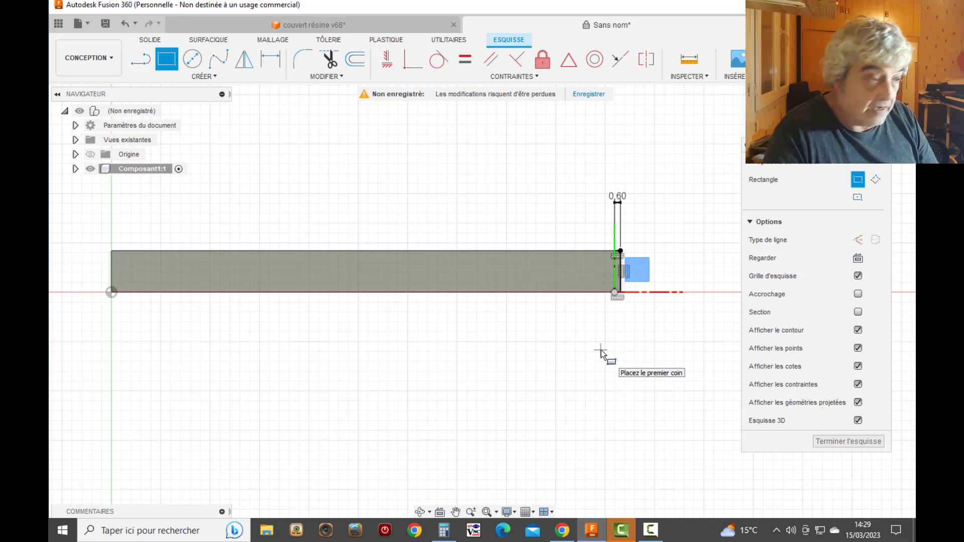
# Draw a vertical construction line 0.4 mm long upward from the narrow rectangle's lower outer corner
pyautogui.scroll(5, 601, 353)
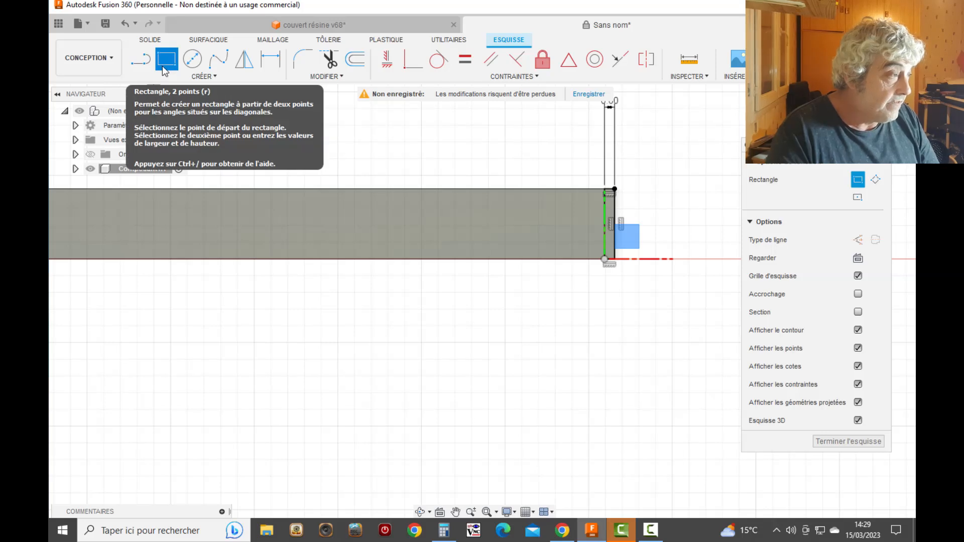
pyautogui.click(140, 64)
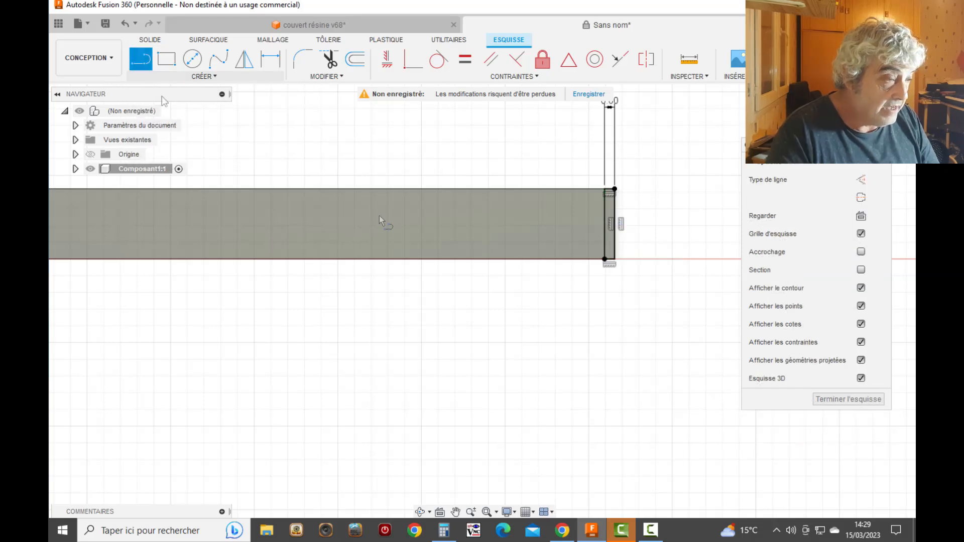
pyautogui.scroll(-3, 655, 394)
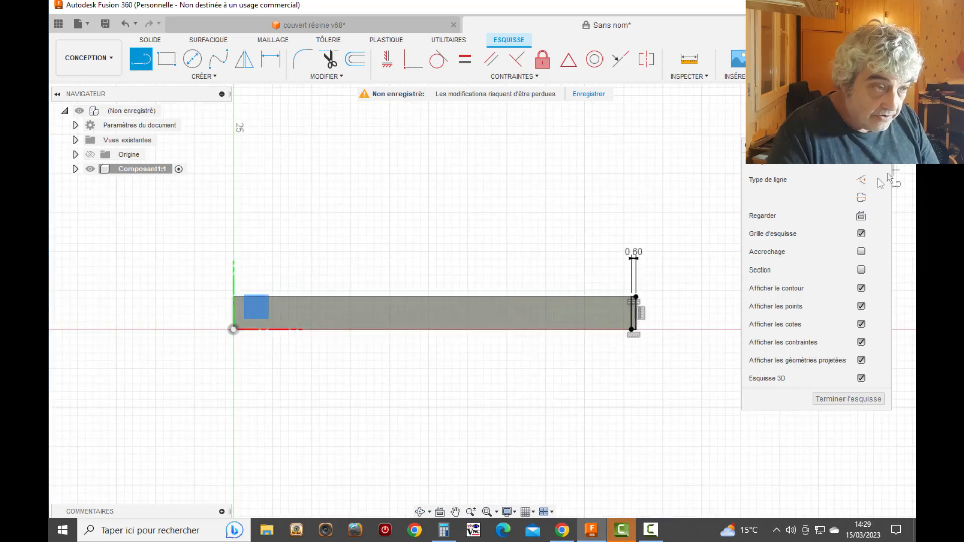
pyautogui.click(861, 180)
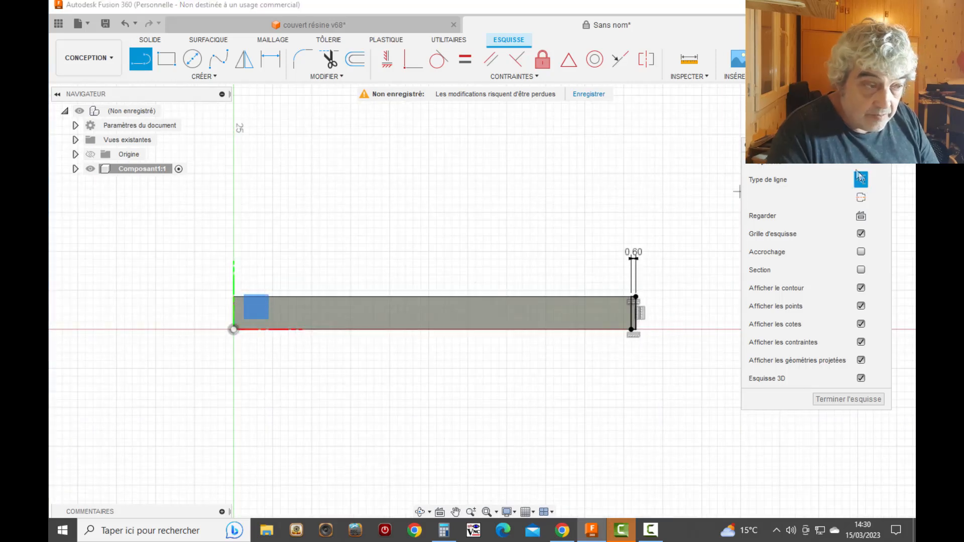
pyautogui.scroll(3, 640, 346)
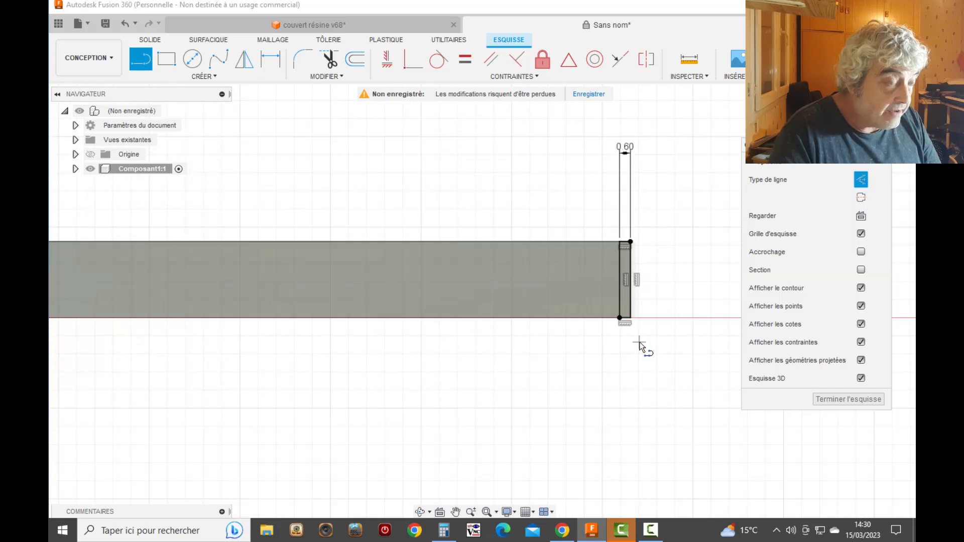
pyautogui.scroll(2, 639, 345)
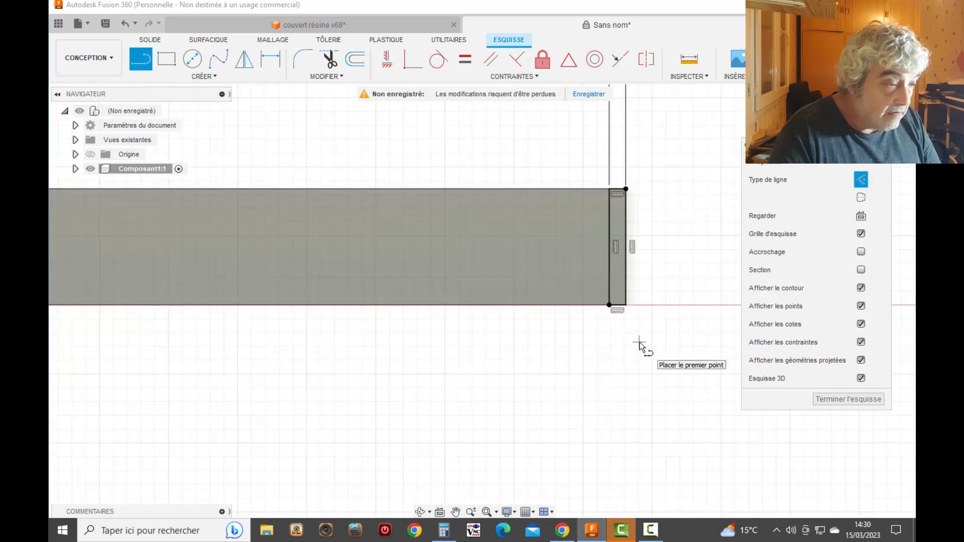
pyautogui.click(626, 304)
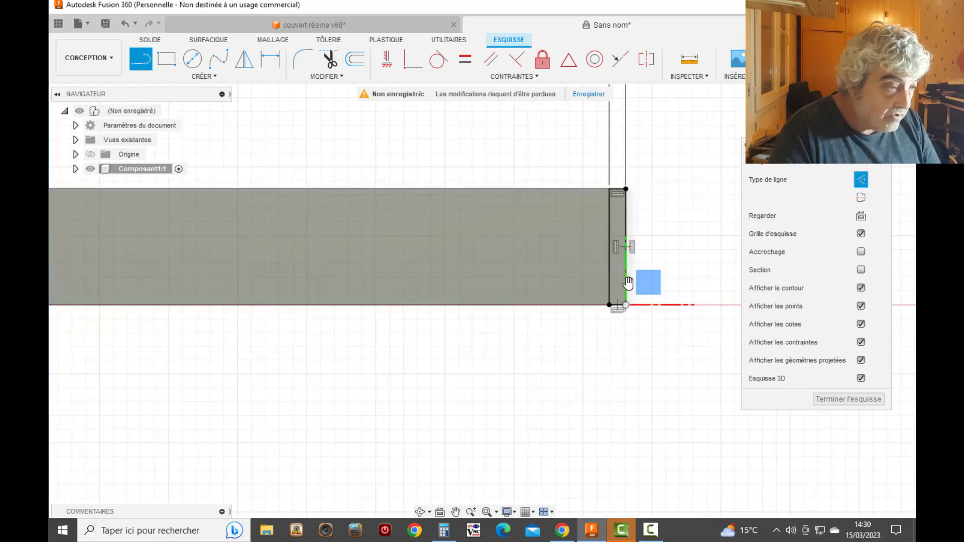
pyautogui.write('0.4')
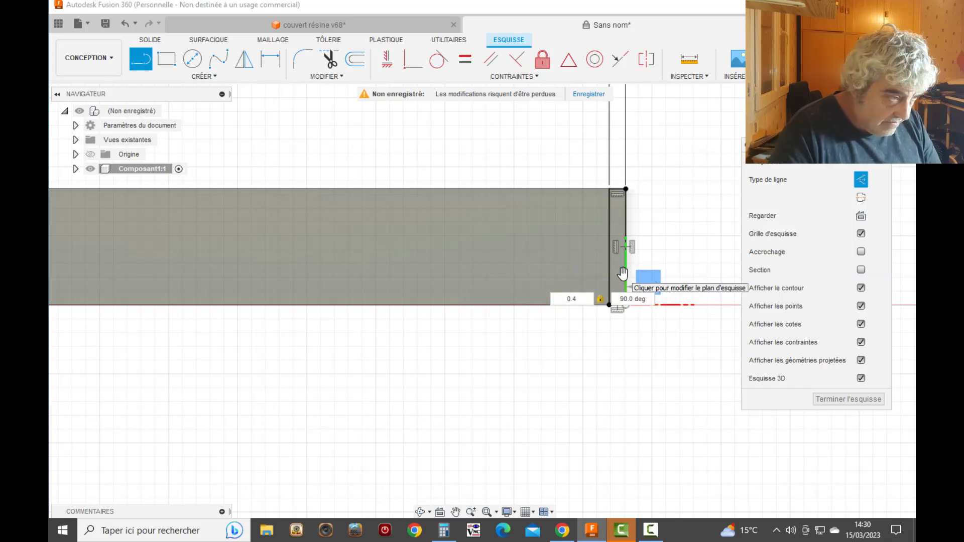
pyautogui.click(623, 274)
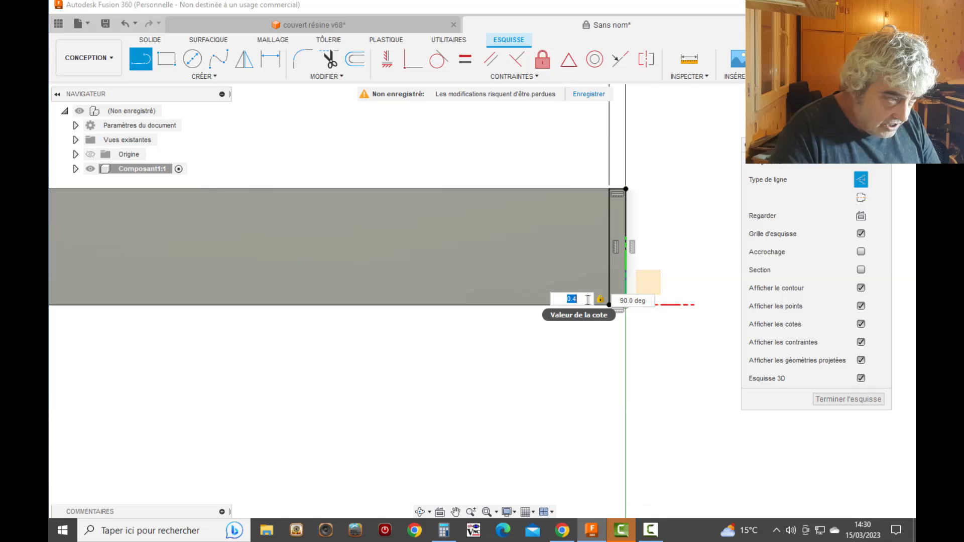
pyautogui.press('Return')
pyautogui.press('Escape')
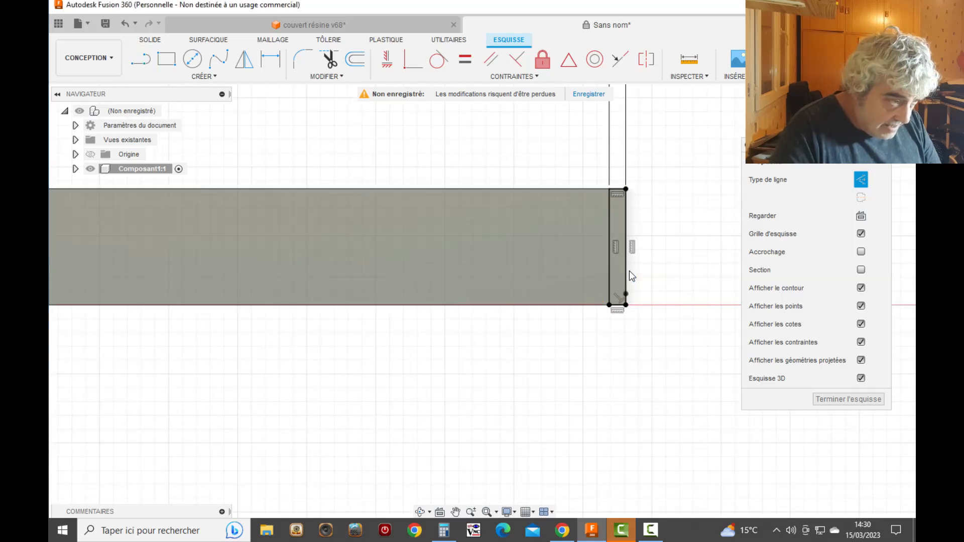
# Draw a horizontal construction line from the top of the 0.4 mm line across the face to the opposite end edge, 51.55 mm long
pyautogui.scroll(-5, 662, 324)
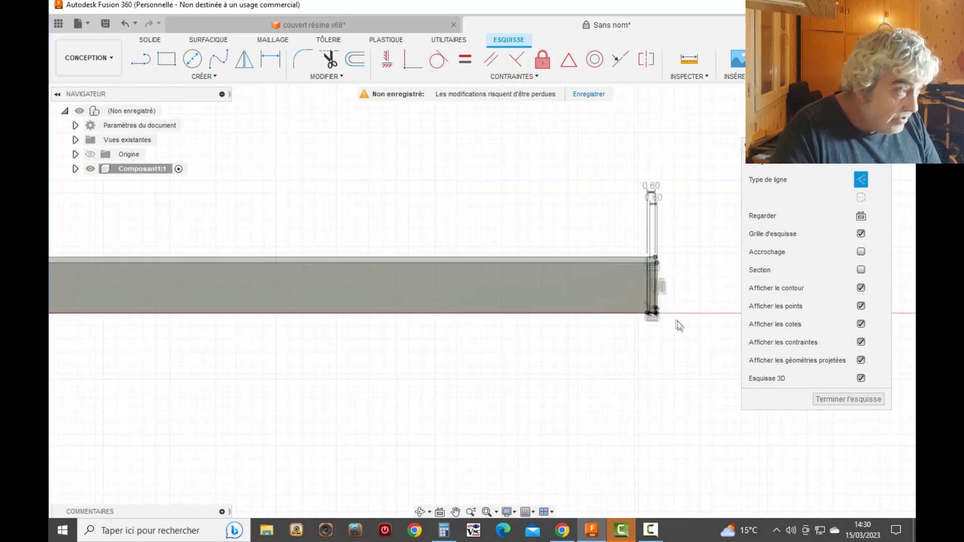
pyautogui.click(141, 59)
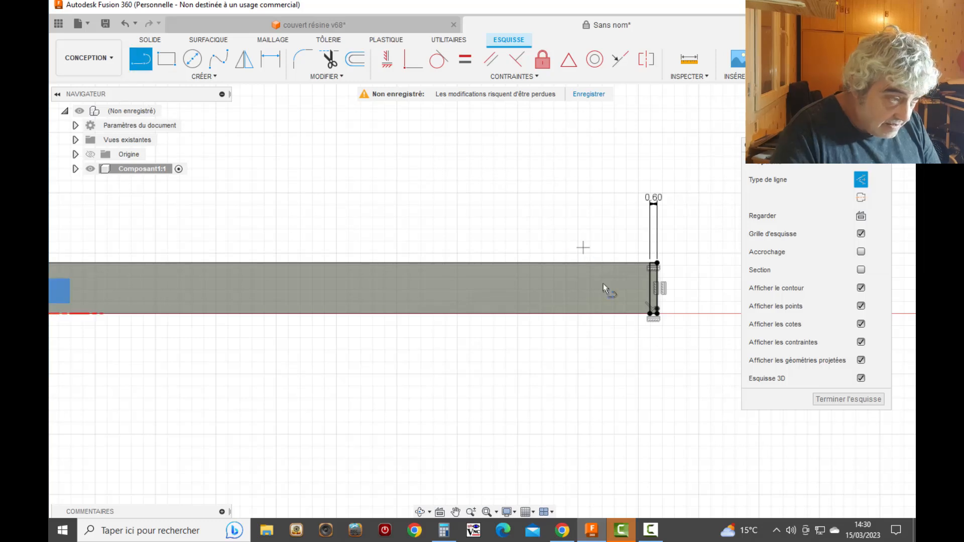
pyautogui.click(654, 314)
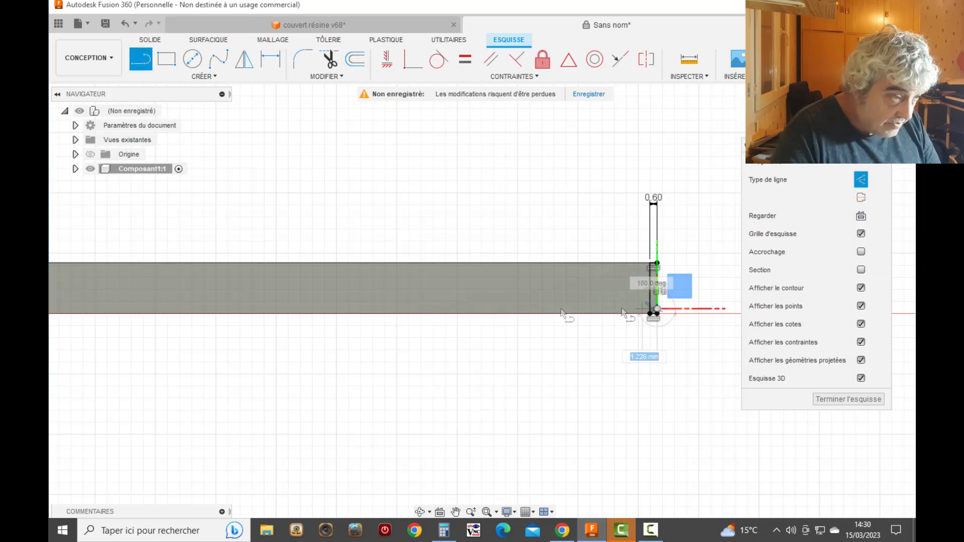
pyautogui.scroll(-2, 555, 306)
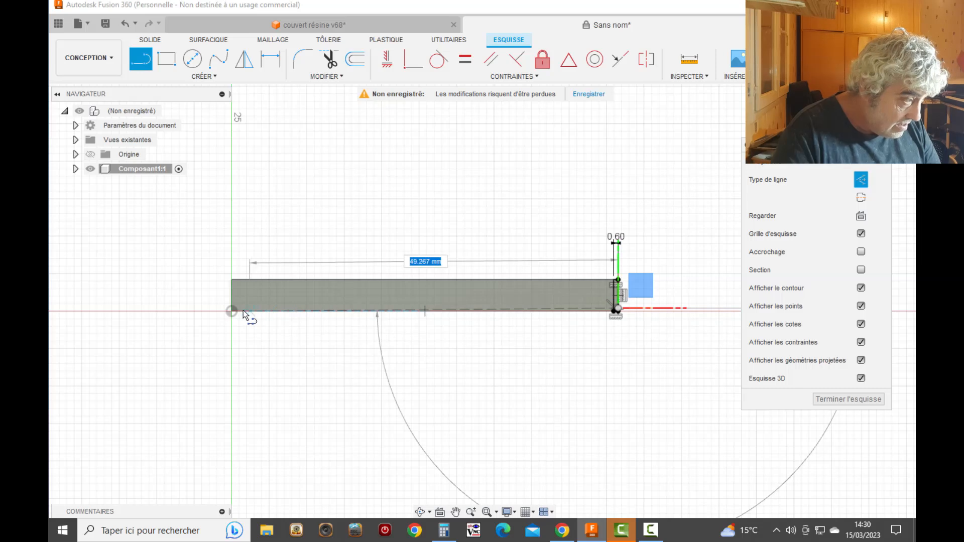
pyautogui.scroll(3, 233, 314)
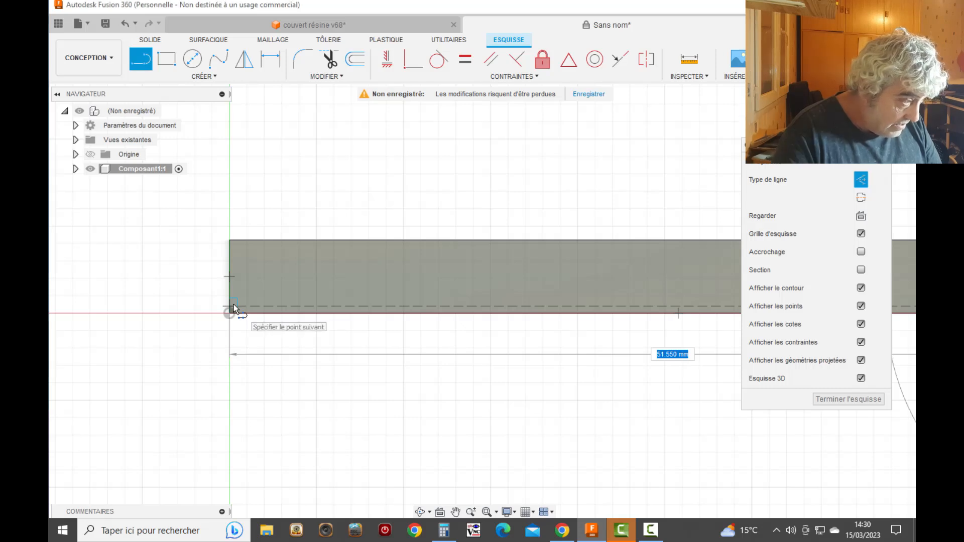
pyautogui.click(233, 307)
pyautogui.scroll(-2, 233, 308)
pyautogui.scroll(-3, 233, 307)
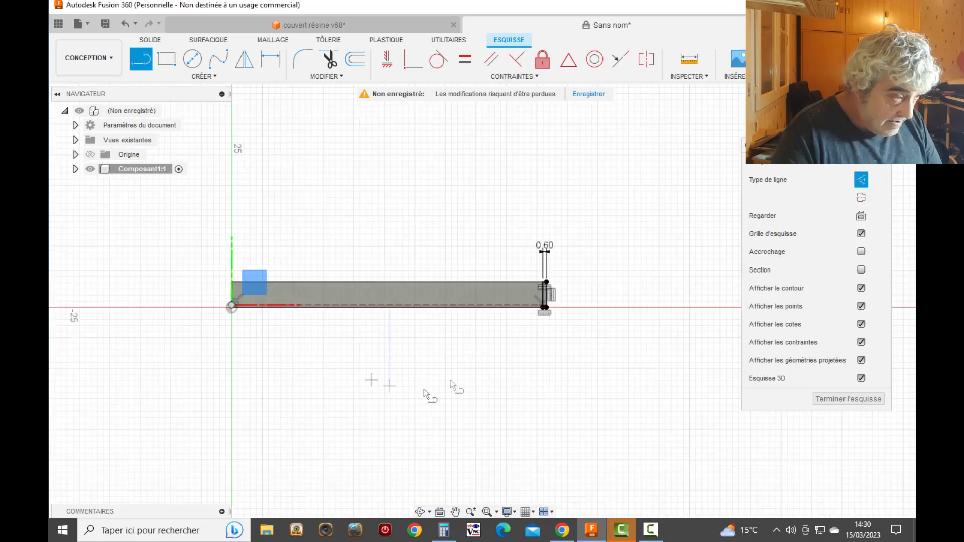
# Activate the two-point Rectangle tool and turn off the construction line type
pyautogui.scroll(5, 457, 377)
pyautogui.scroll(3, 631, 212)
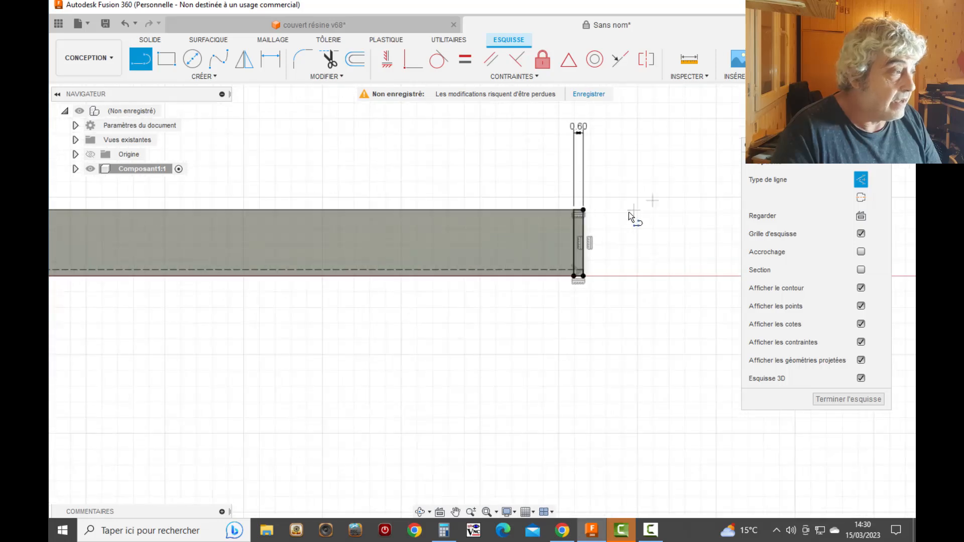
pyautogui.click(167, 60)
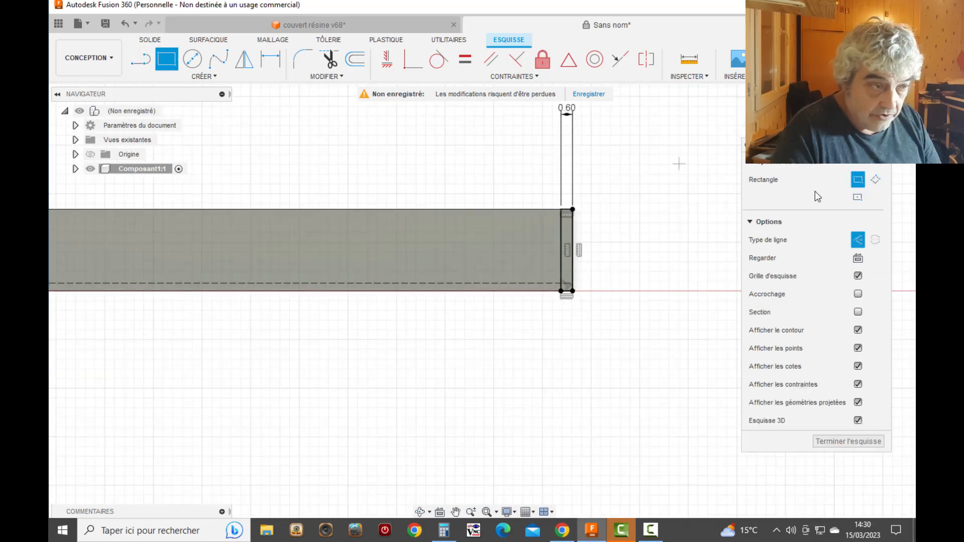
pyautogui.click(860, 242)
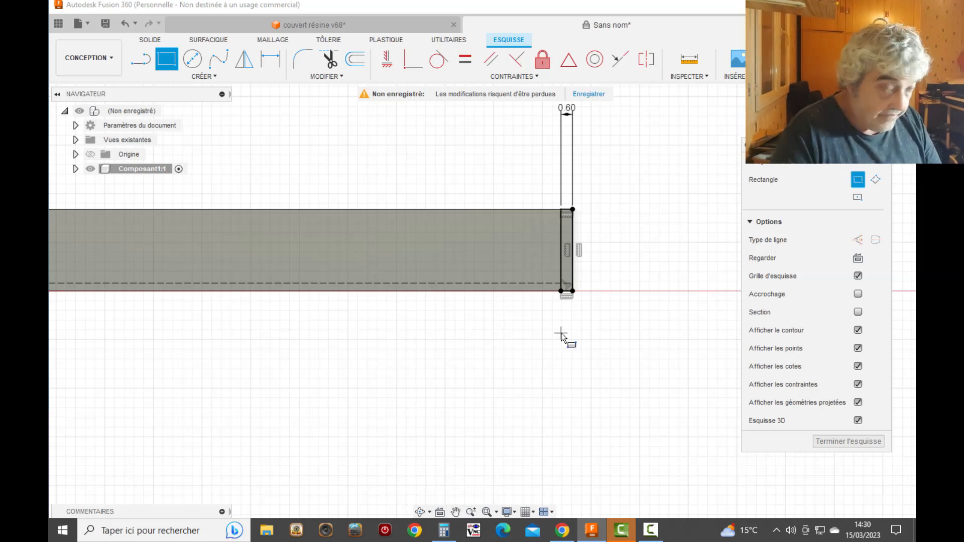
pyautogui.scroll(2, 563, 336)
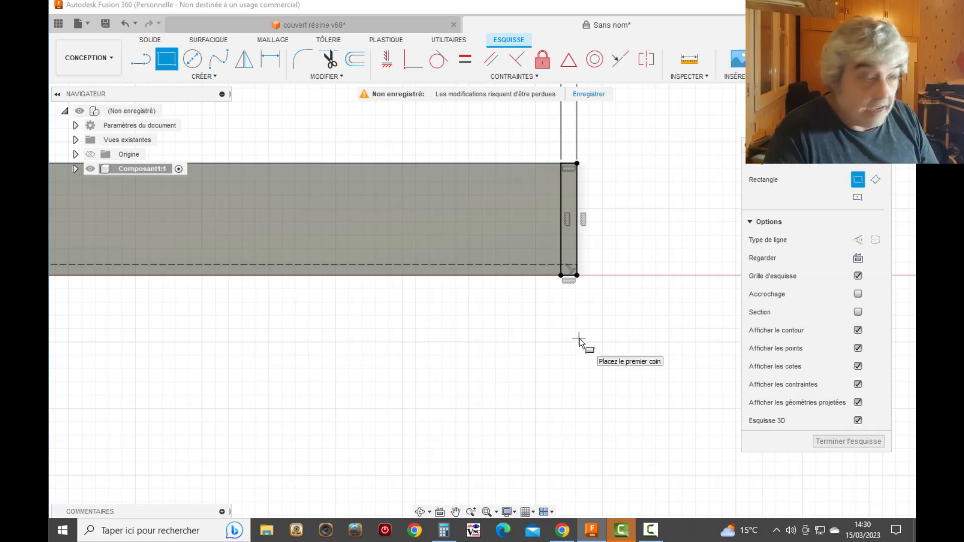
pyautogui.scroll(-1, 634, 345)
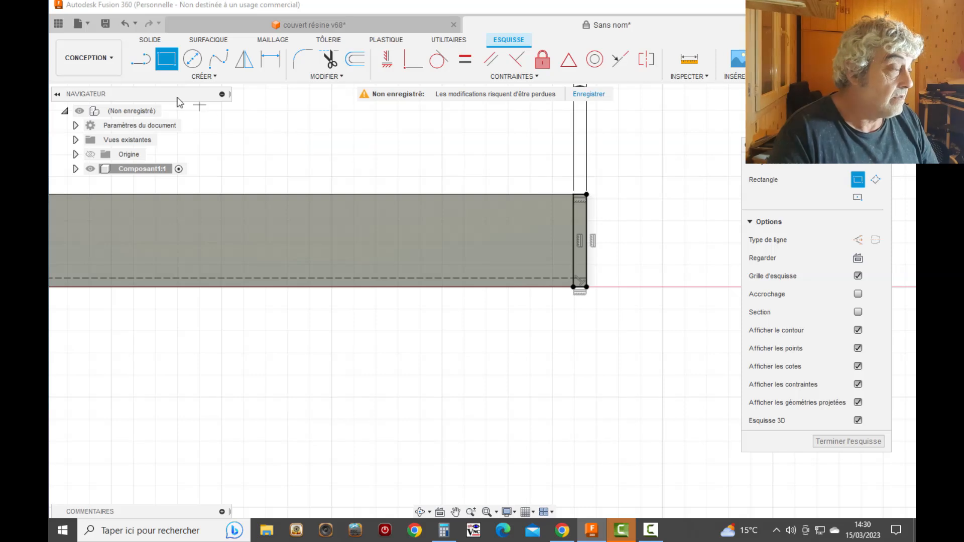
# Switch to the couvert résine v68 design and measure the short upright edge of the side recess nearest the buffers
pyautogui.click(379, 27)
pyautogui.scroll(2, 543, 448)
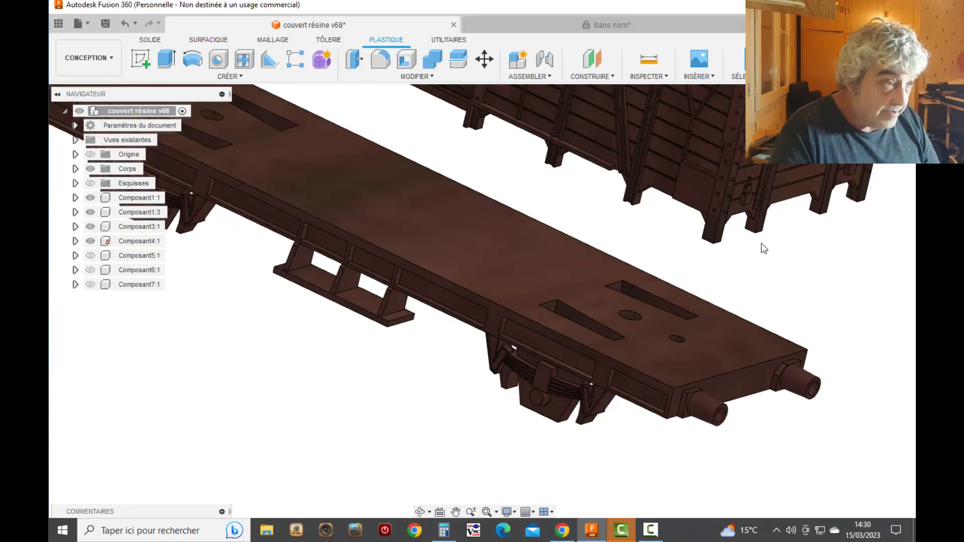
pyautogui.click(643, 76)
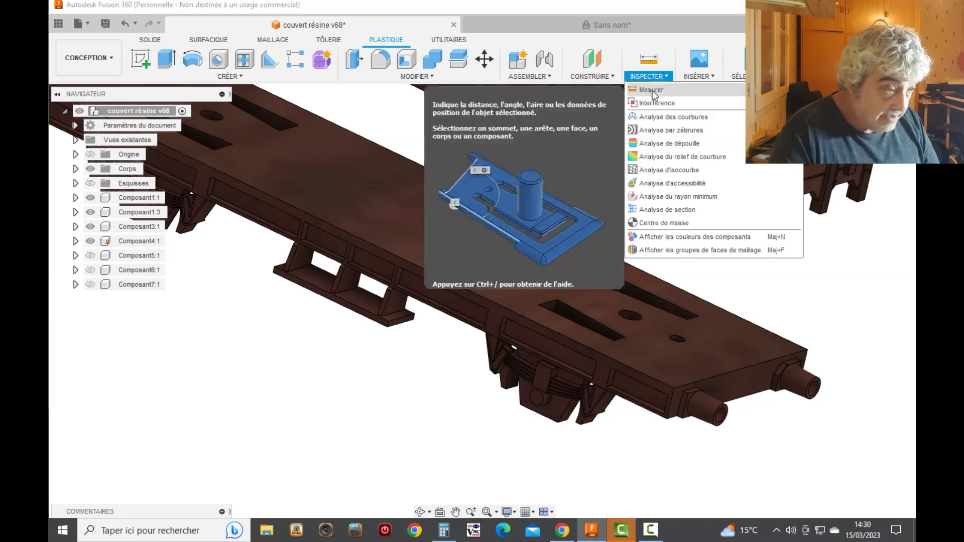
pyautogui.click(648, 90)
pyautogui.scroll(2, 612, 480)
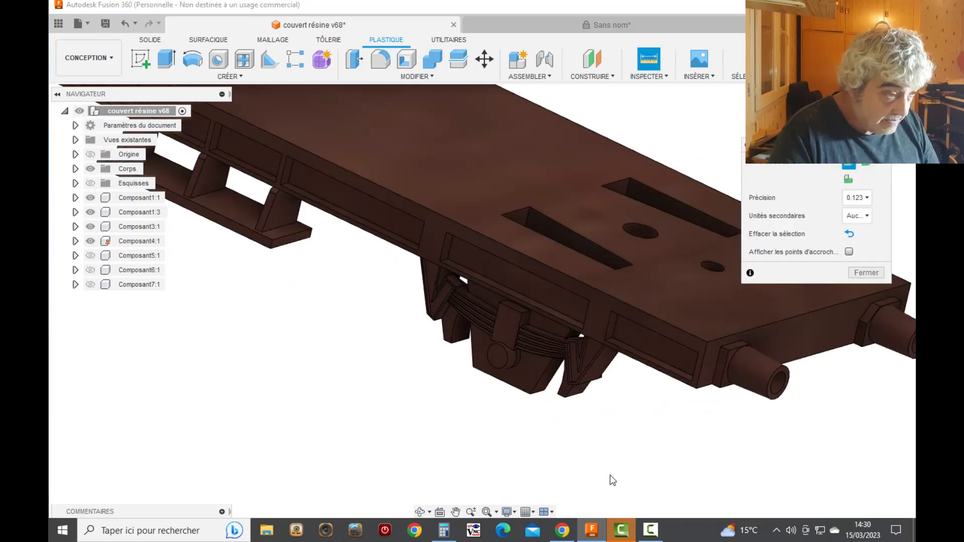
pyautogui.click(606, 330)
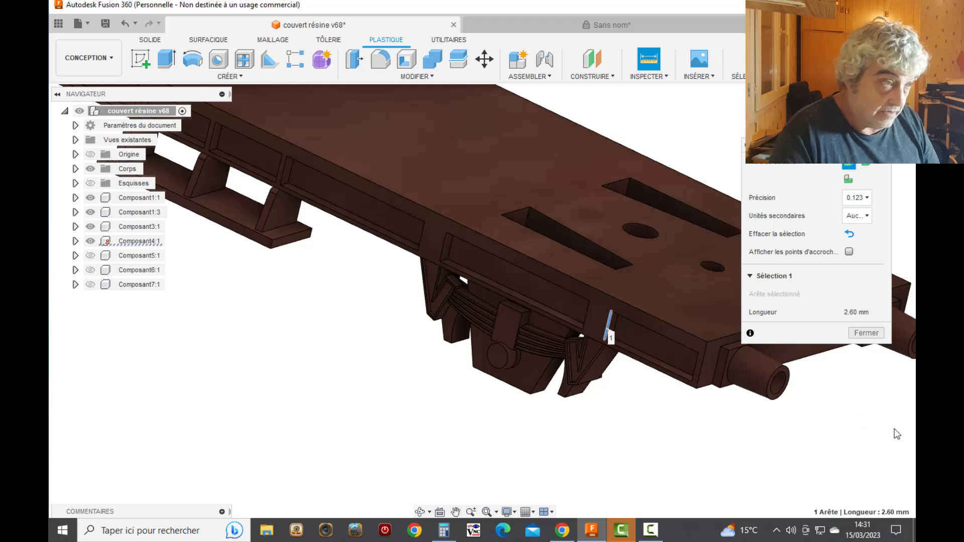
# Return to the unsaved design and draw a 9.15 by 2.6 mm rectangle from the narrow end strip's inner edge, resting on the construction line
pyautogui.click(607, 24)
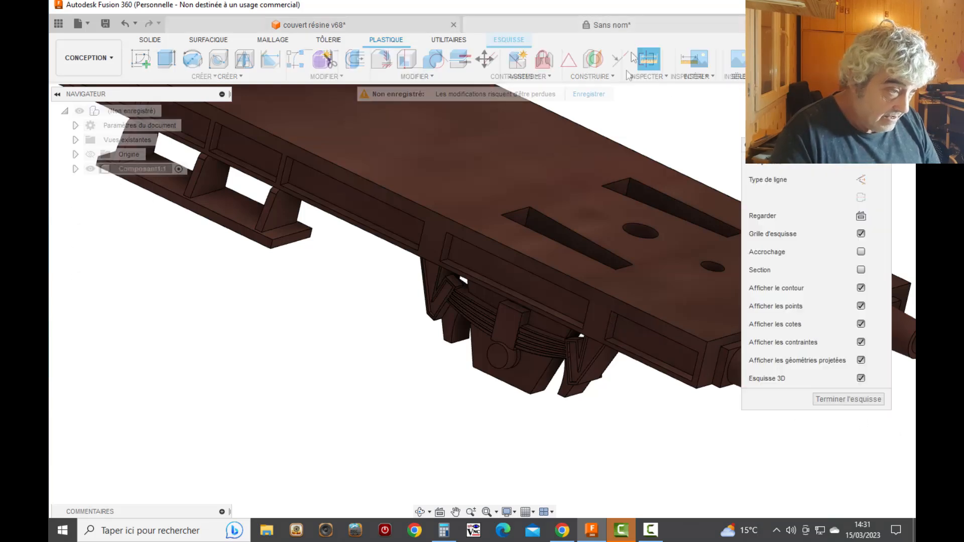
pyautogui.scroll(-2, 634, 353)
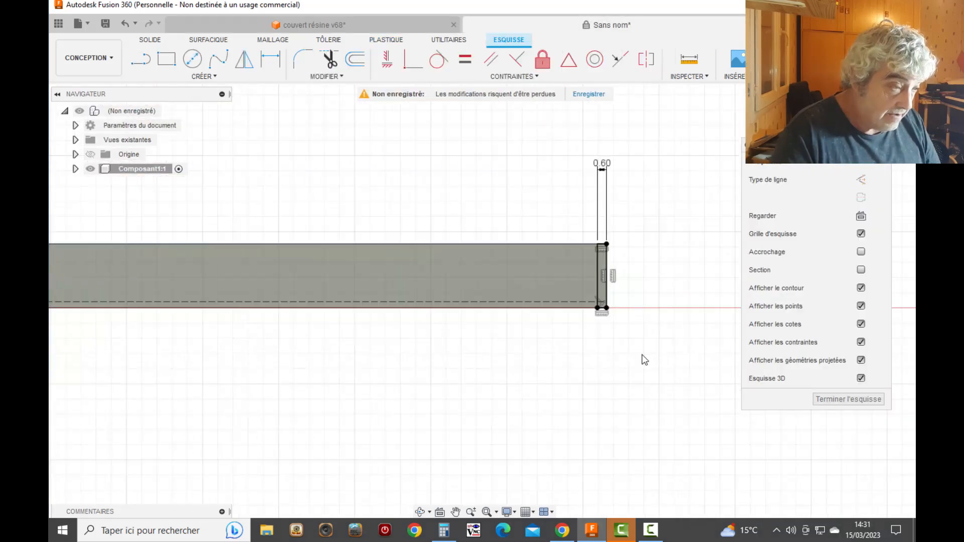
pyautogui.scroll(-2, 565, 377)
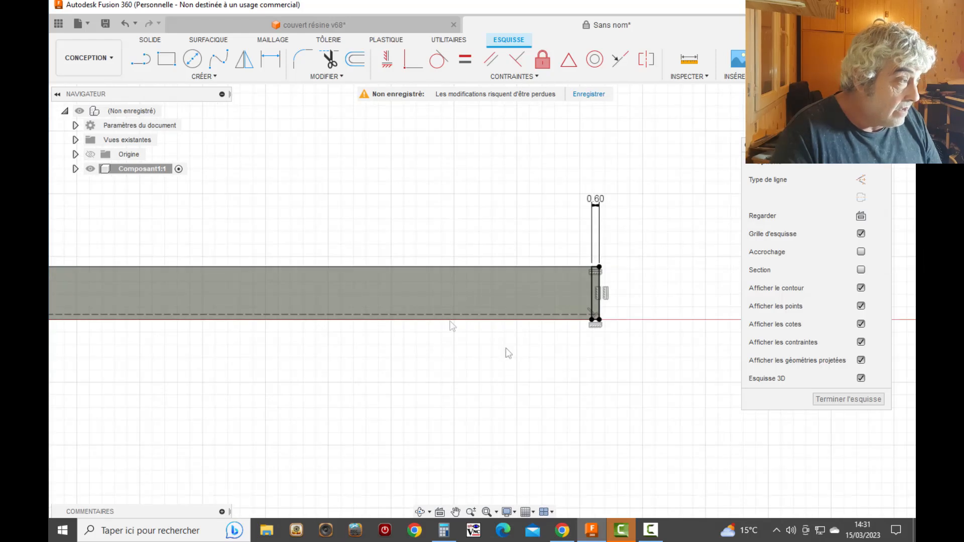
pyautogui.click(166, 58)
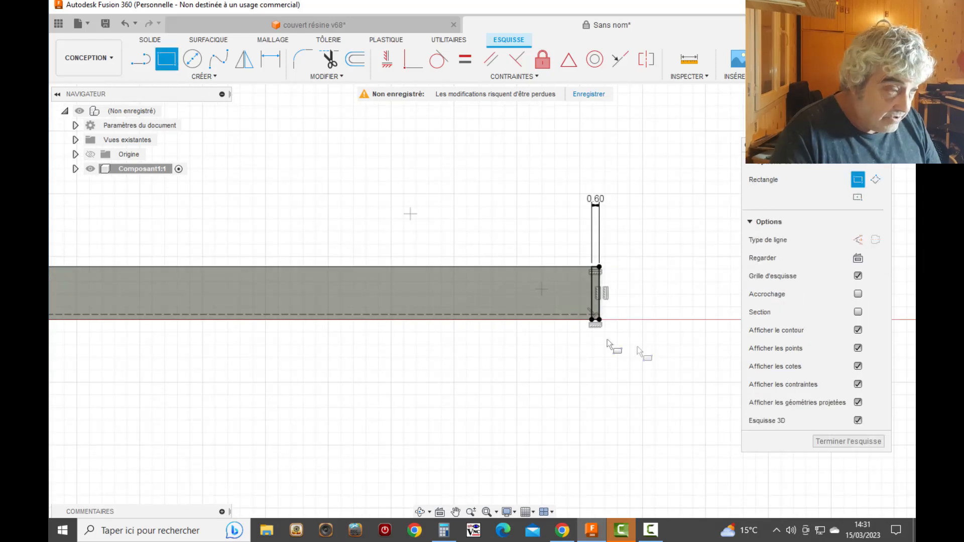
pyautogui.click(591, 315)
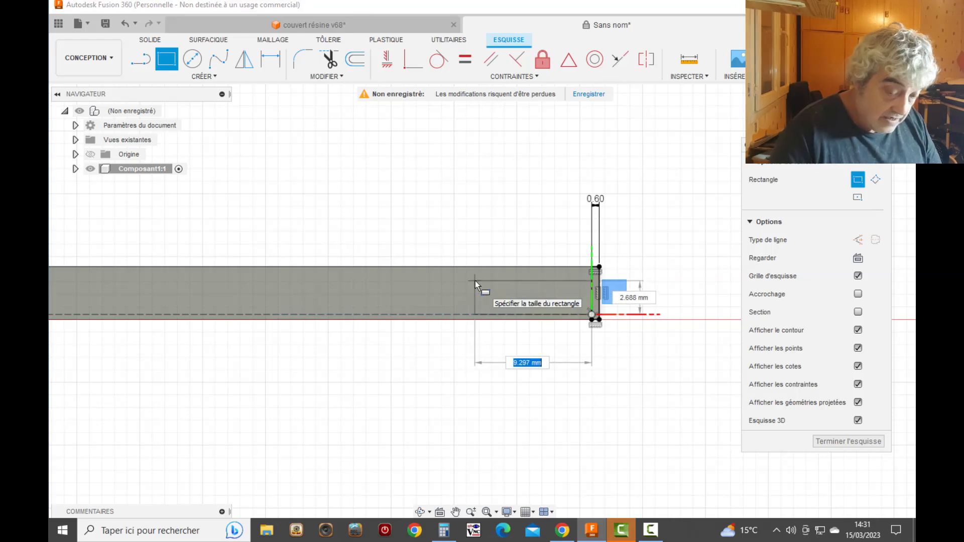
pyautogui.write('9.15')
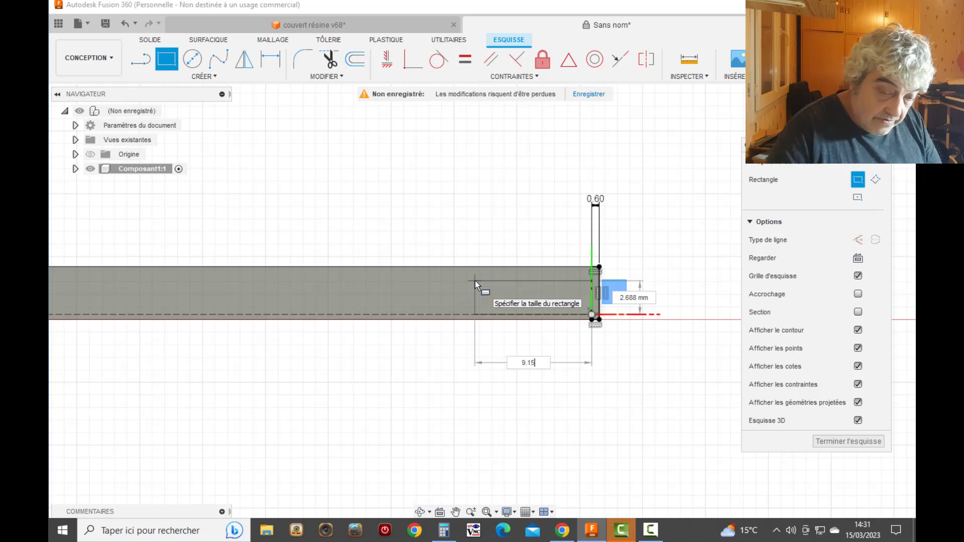
pyautogui.press('Tab')
pyautogui.write('2')
pyautogui.press('Tab')
pyautogui.press('Return')
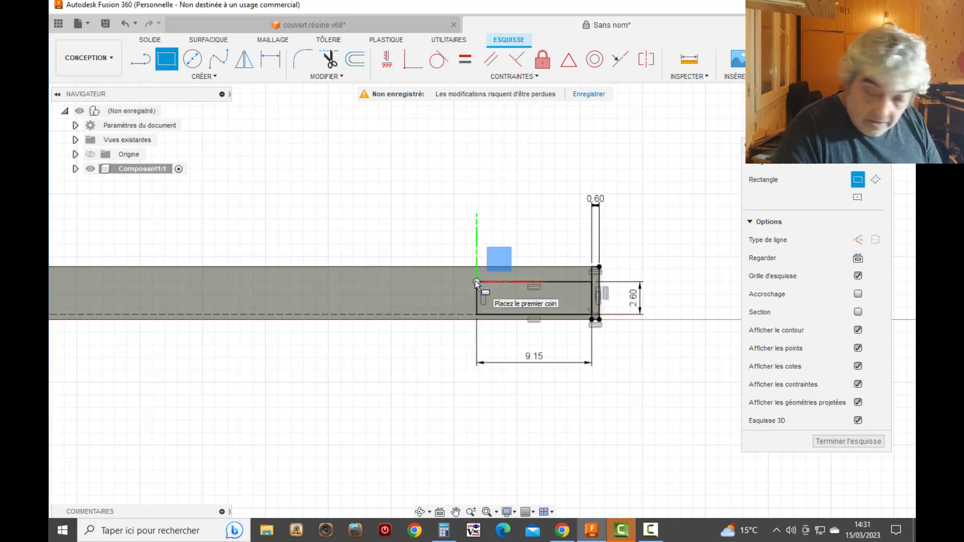
# Draw a 2.3 mm wide rectangle adjoining the 9.15 mm one, matching its height and resting on the construction line
pyautogui.scroll(3, 412, 374)
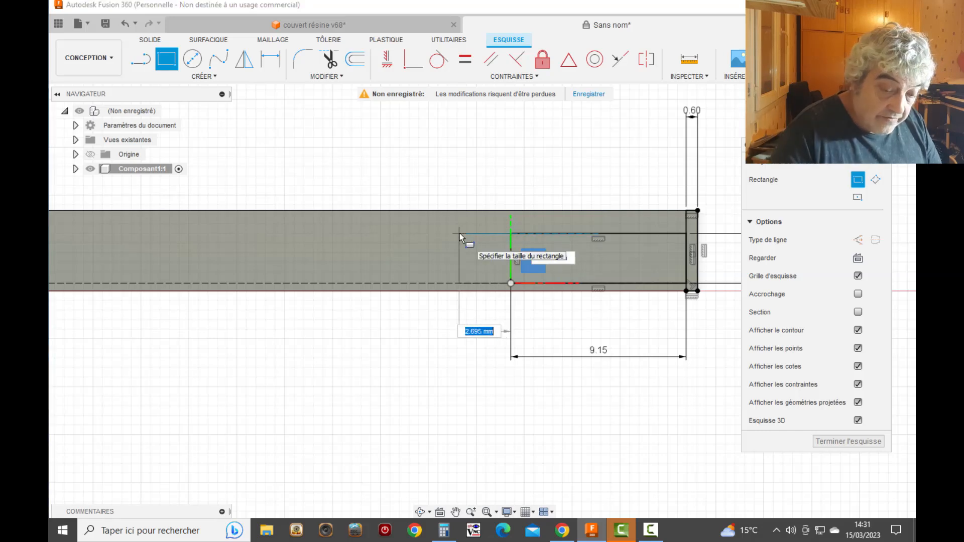
pyautogui.write('2.3')
pyautogui.press('Tab')
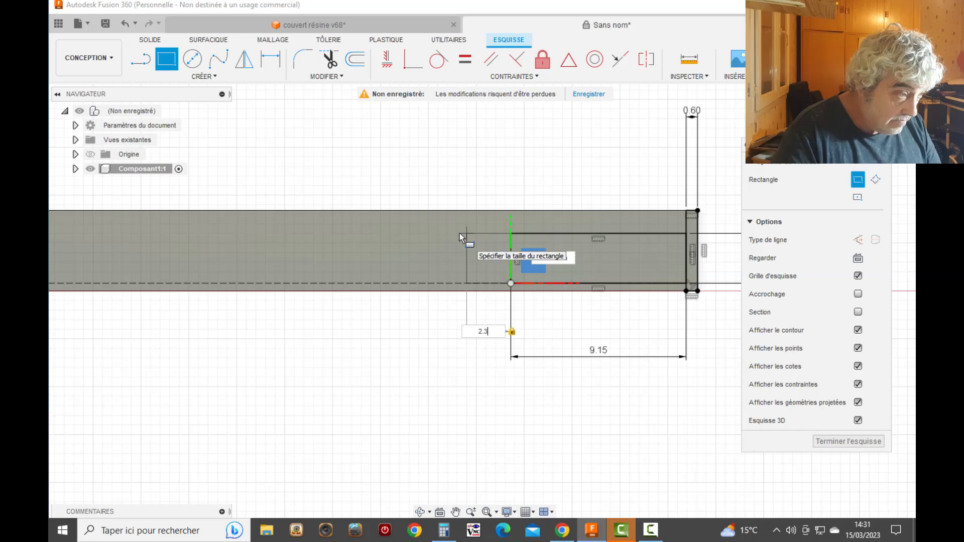
pyautogui.click(460, 233)
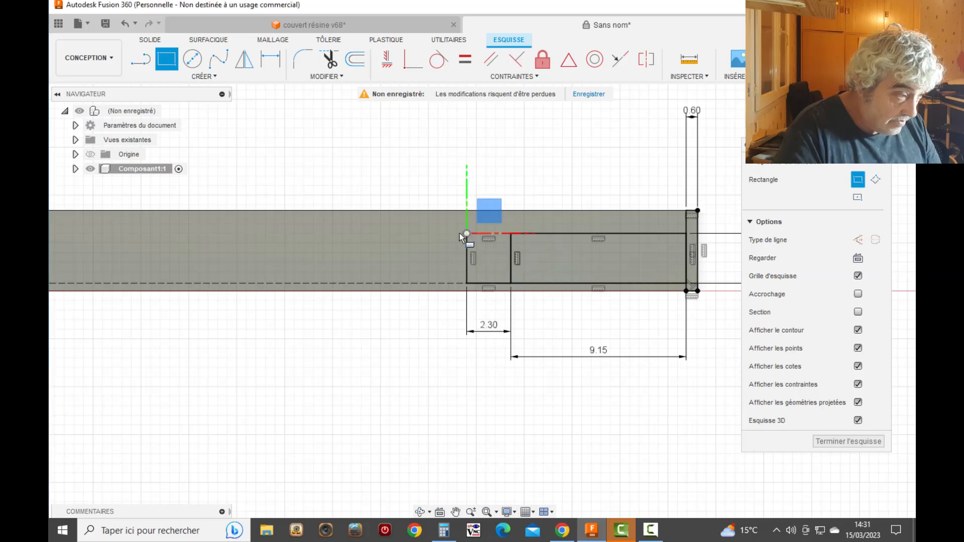
# Draw a 15 mm wide, 2.6 mm high rectangle adjoining the free side of the 2.3 mm rectangle
pyautogui.click(466, 284)
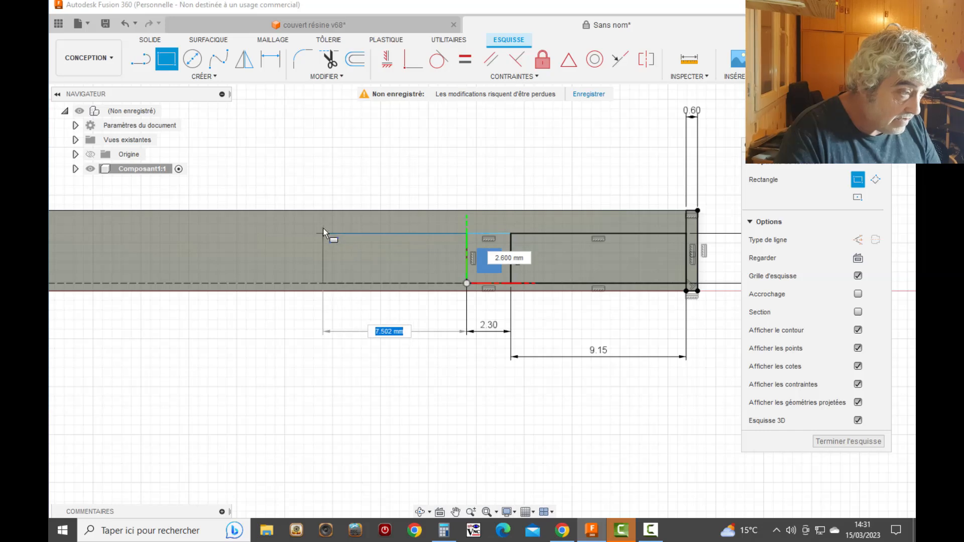
pyautogui.write('15')
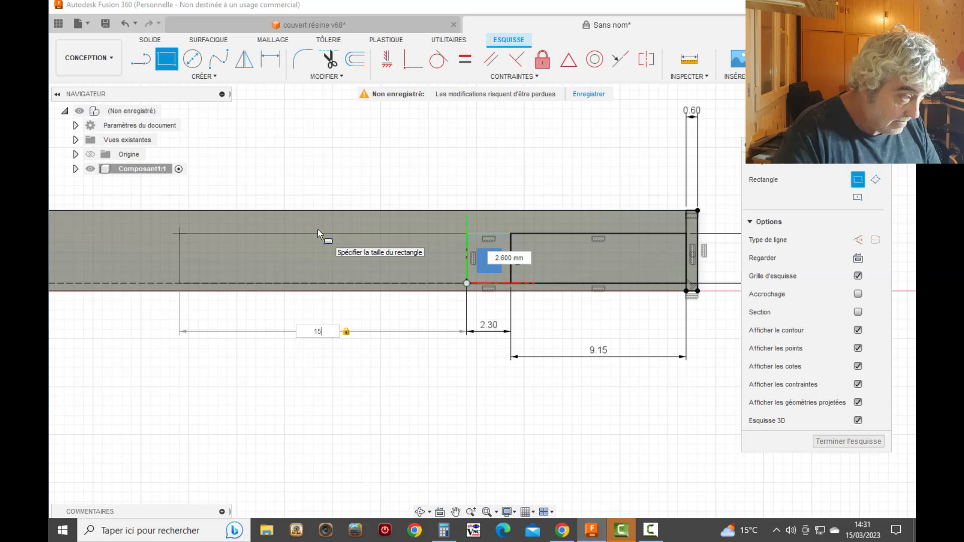
pyautogui.press('Return')
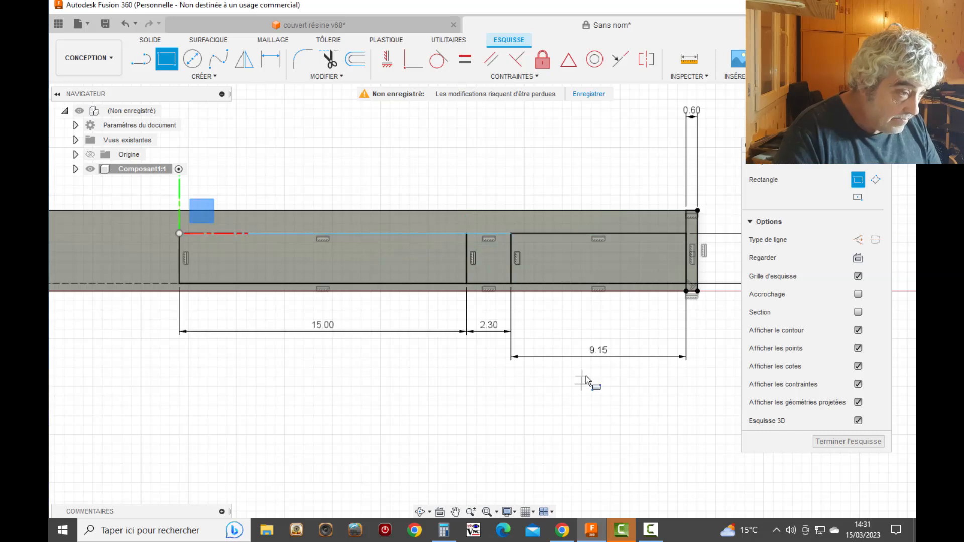
# Add a second 2.3 mm wide spacer rectangle, 2.6 mm high, at the far end of the 15 mm rectangle
pyautogui.scroll(-5, 603, 380)
pyautogui.scroll(2, 409, 406)
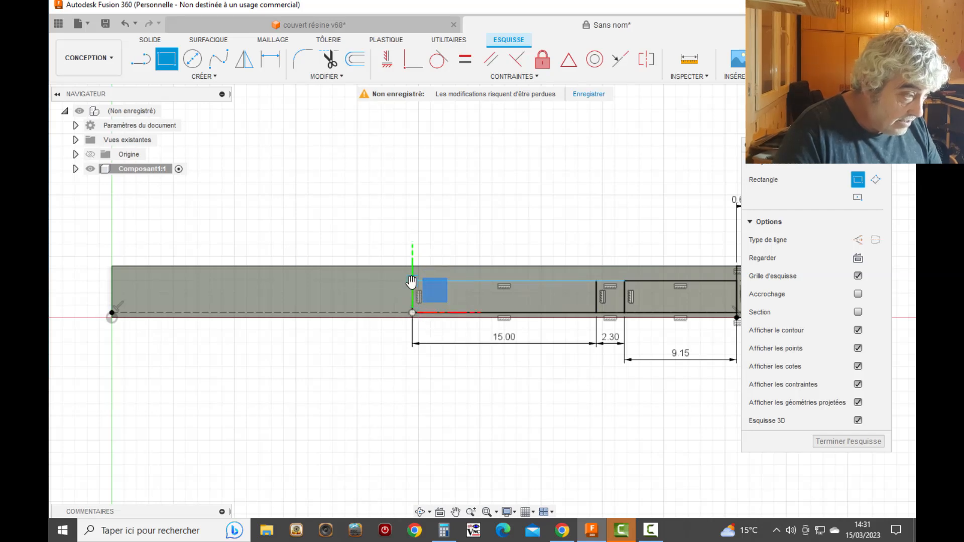
pyautogui.click(412, 312)
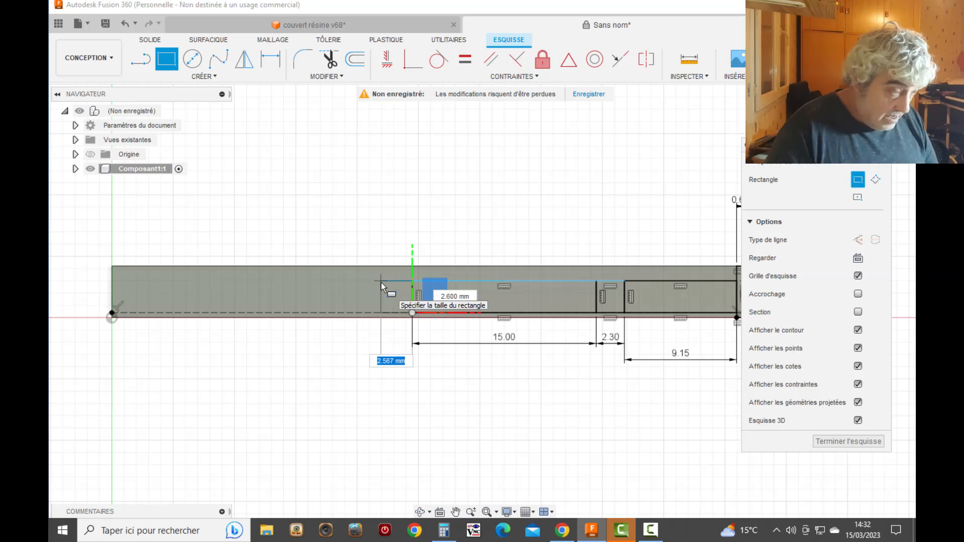
pyautogui.write('2.3')
pyautogui.press('Tab')
pyautogui.press('Return')
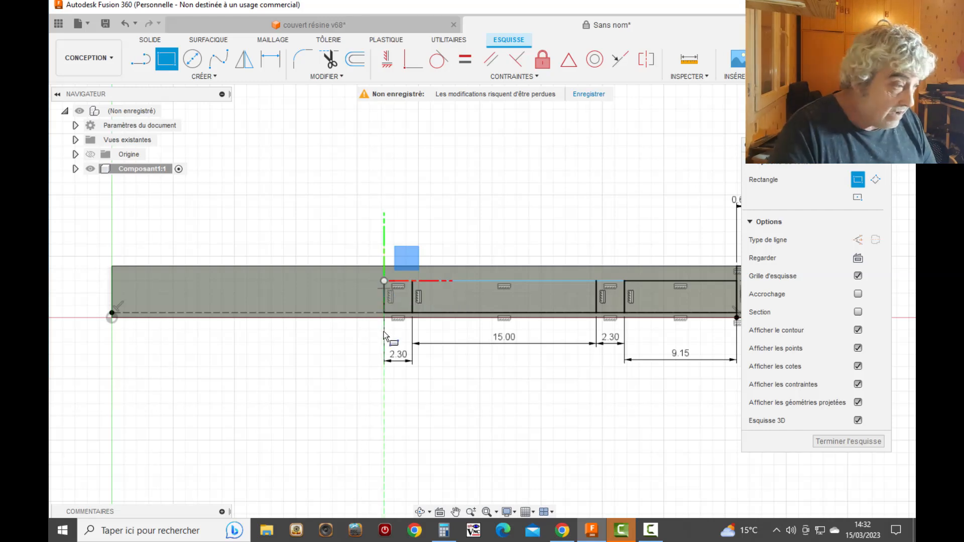
# Draw a 14.45 mm wide, 2.6 mm high rectangle adjoining the second 2.3 mm spacer on the construction line
pyautogui.click(384, 314)
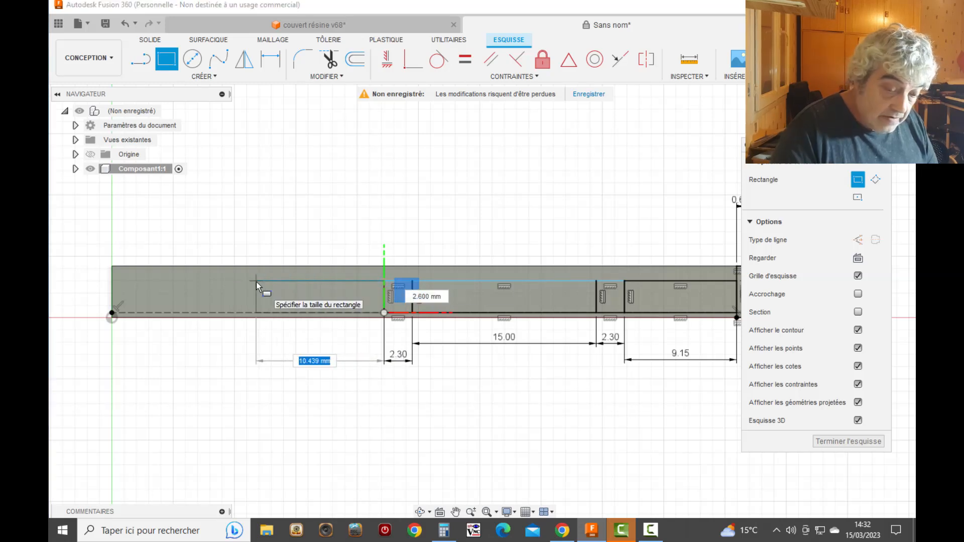
pyautogui.write('14.45')
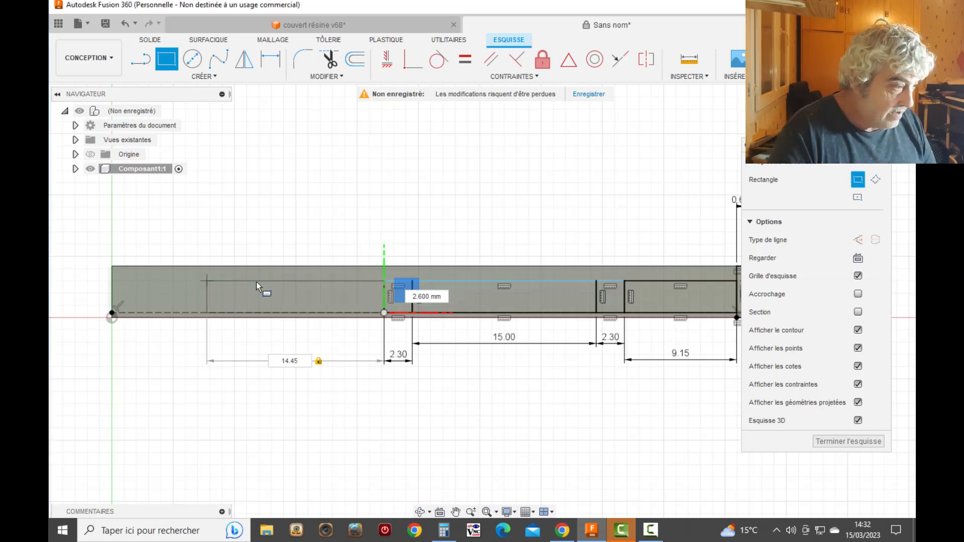
pyautogui.press('Return')
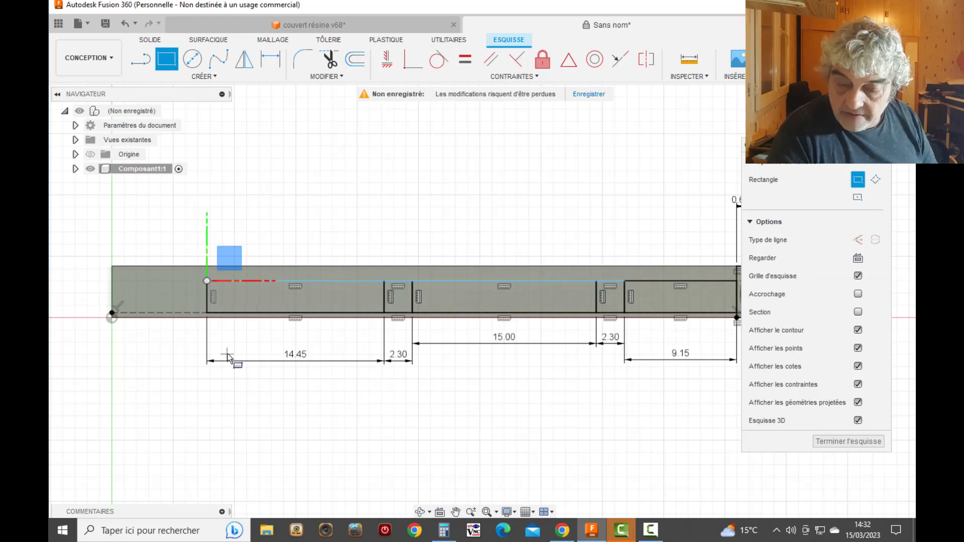
# Draw a 0.5 mm wide divider rectangle, 2.6 mm high, at the far end of the 14.45 mm rectangle
pyautogui.click(206, 313)
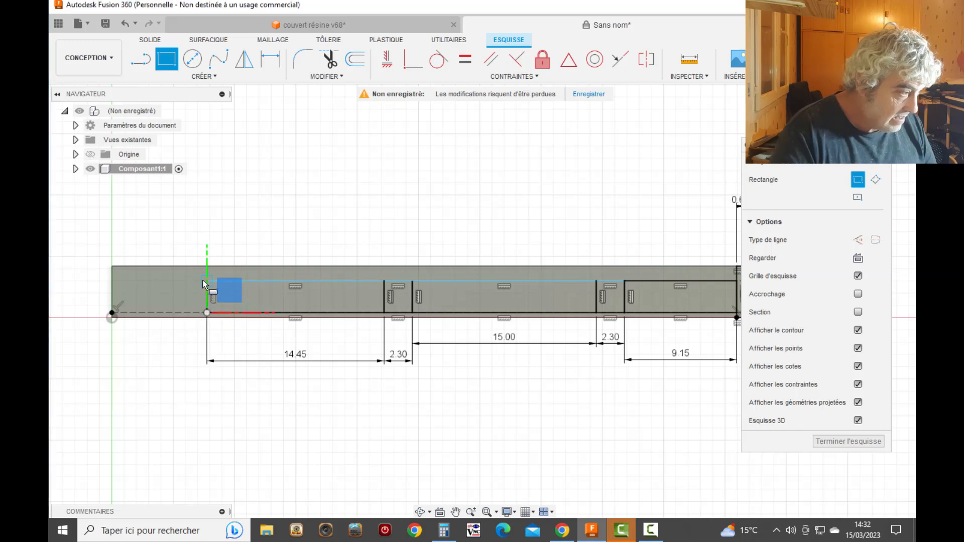
pyautogui.write('0.5')
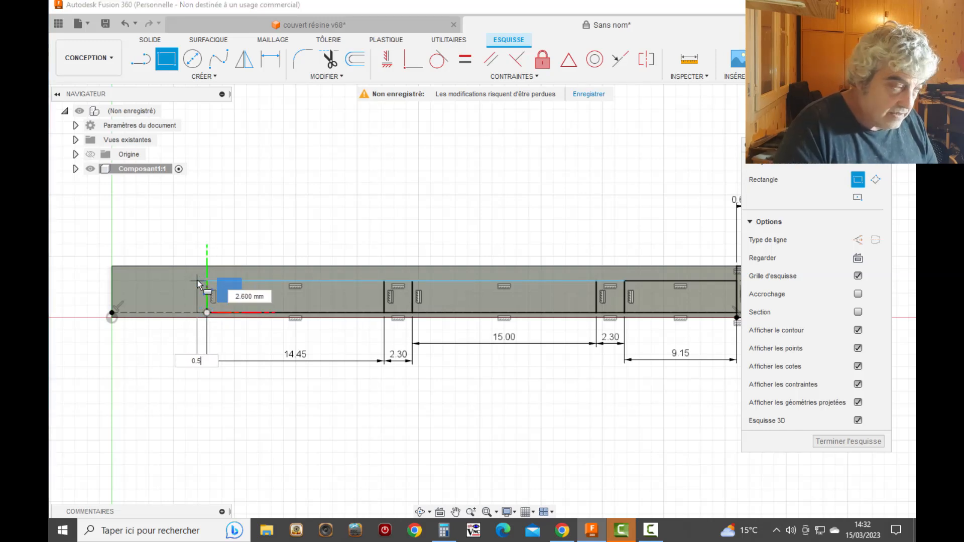
pyautogui.press('Tab')
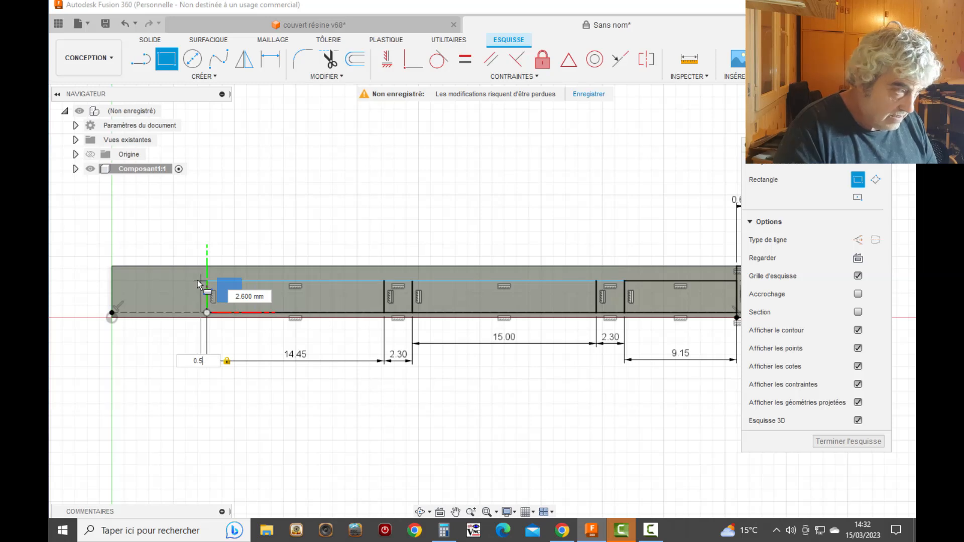
pyautogui.click(197, 282)
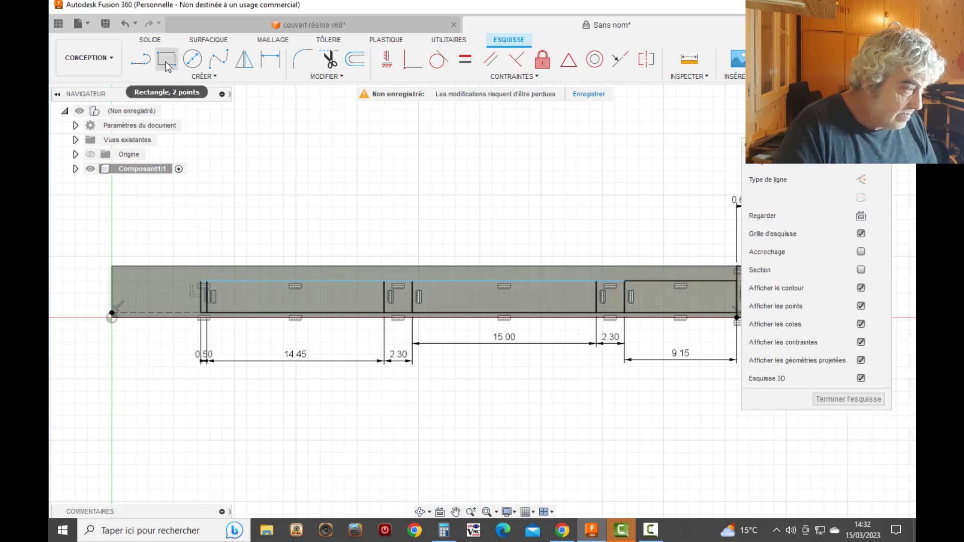
# Draw a 7 mm wide, 2.6 mm high rectangle from the 0.5 mm divider towards the origin end of the block
pyautogui.scroll(2, 91, 388)
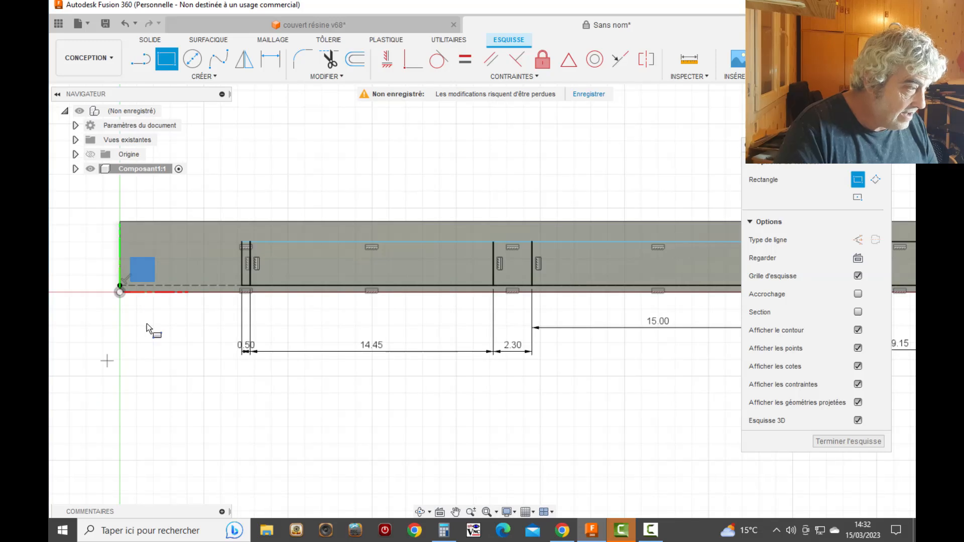
pyautogui.click(242, 287)
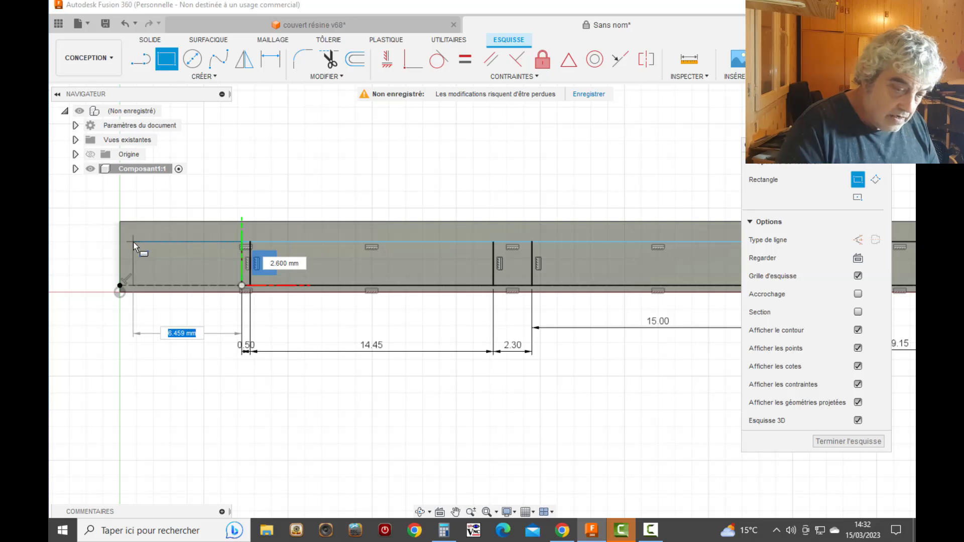
pyautogui.write('7')
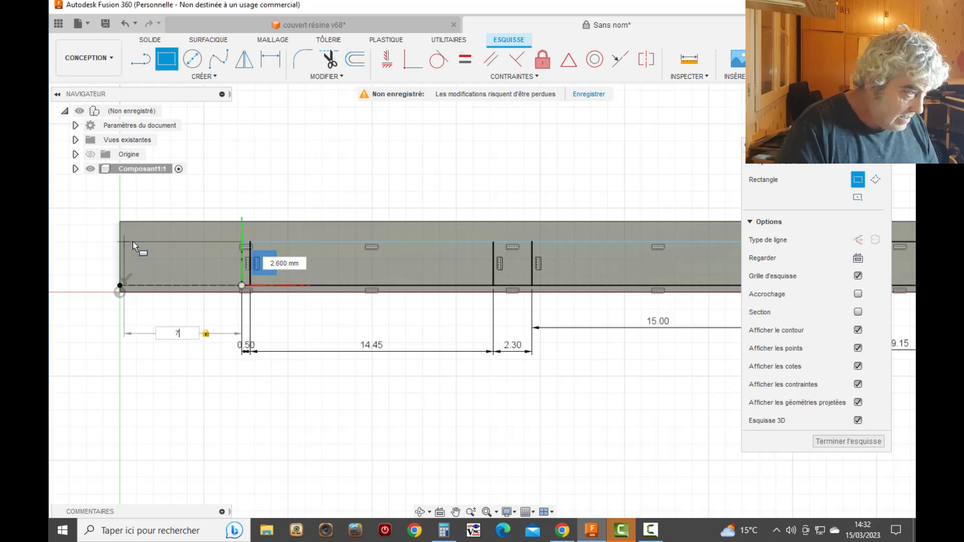
pyautogui.press('Return')
pyautogui.scroll(-3, 424, 371)
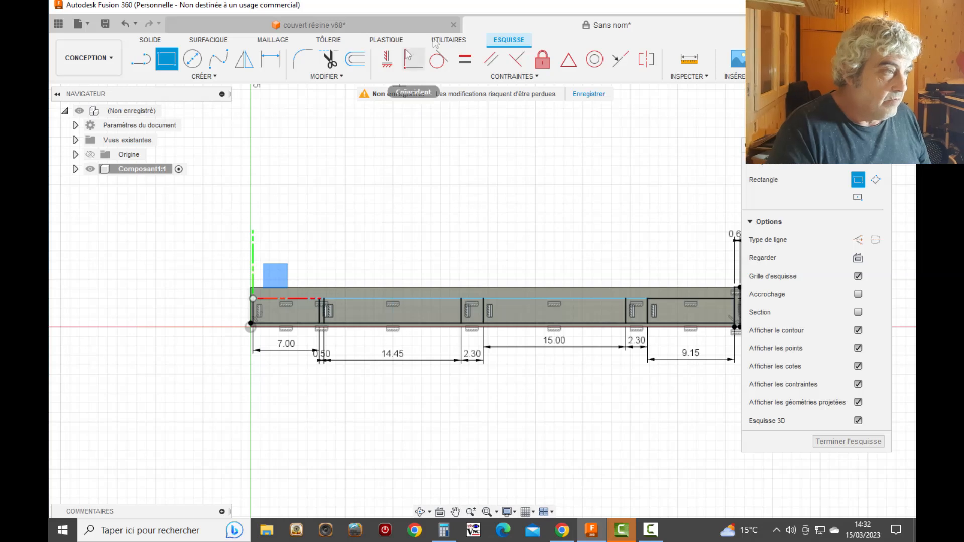
# Switch to the couvert résine v68 design and measure the depth edge of the side-frame recess above the leaf spring
pyautogui.click(387, 22)
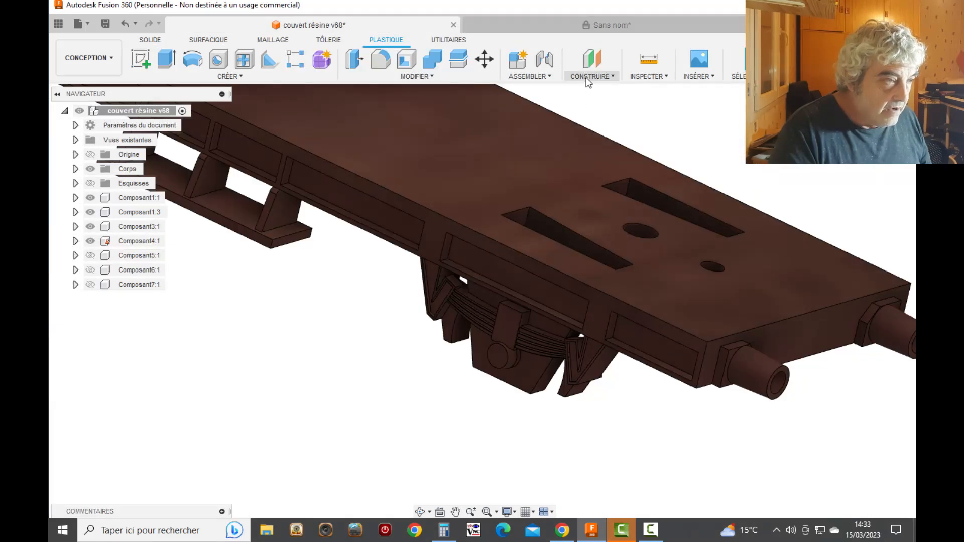
pyautogui.click(658, 77)
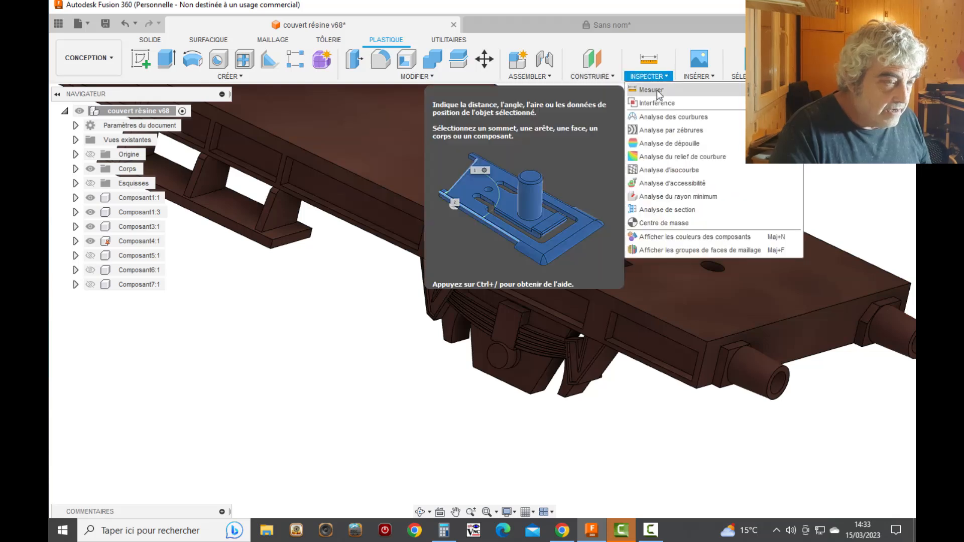
pyautogui.click(652, 90)
pyautogui.scroll(5, 415, 287)
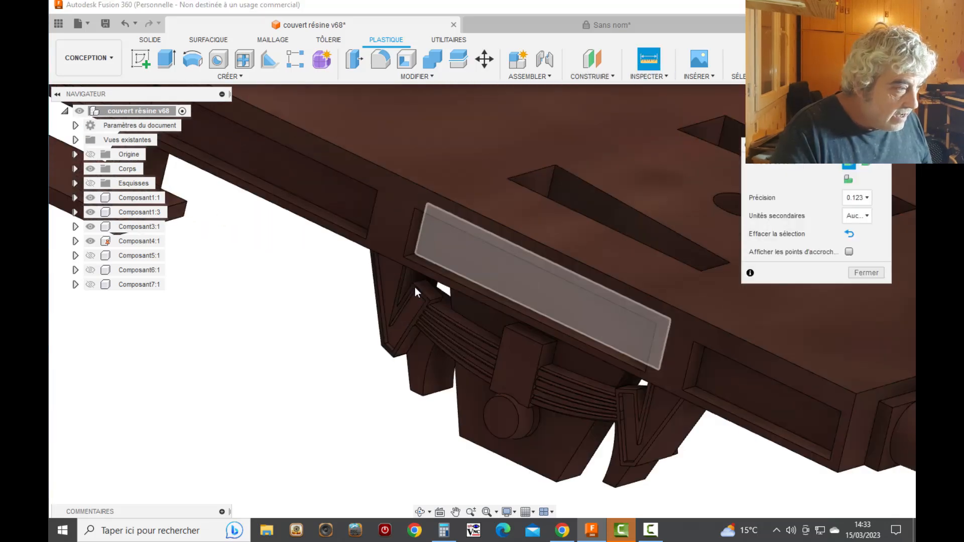
pyautogui.click(362, 243)
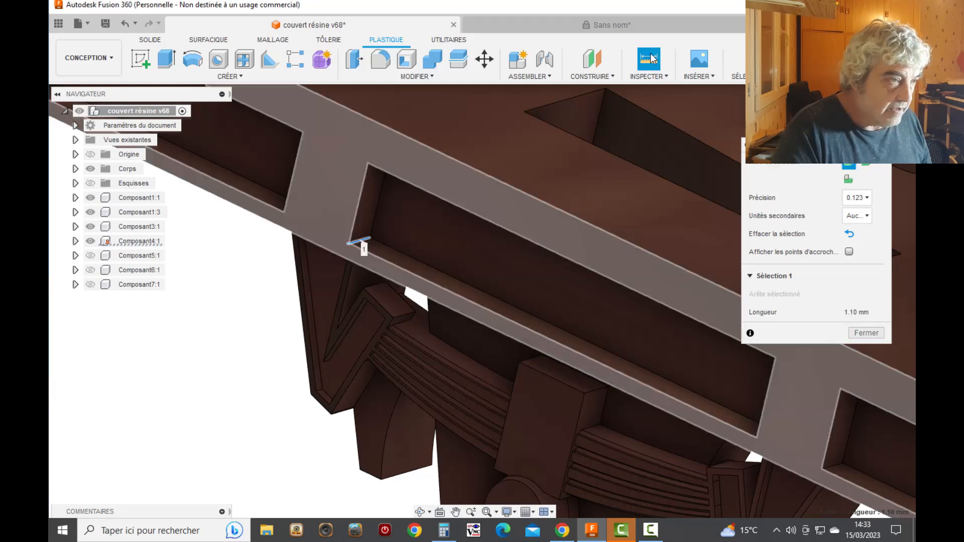
pyautogui.press('Escape')
# Switch to the unsaved Sans nom design and cut the four recess rectangles into the block's side with a -1.1 mm extrusion
pyautogui.click(626, 25)
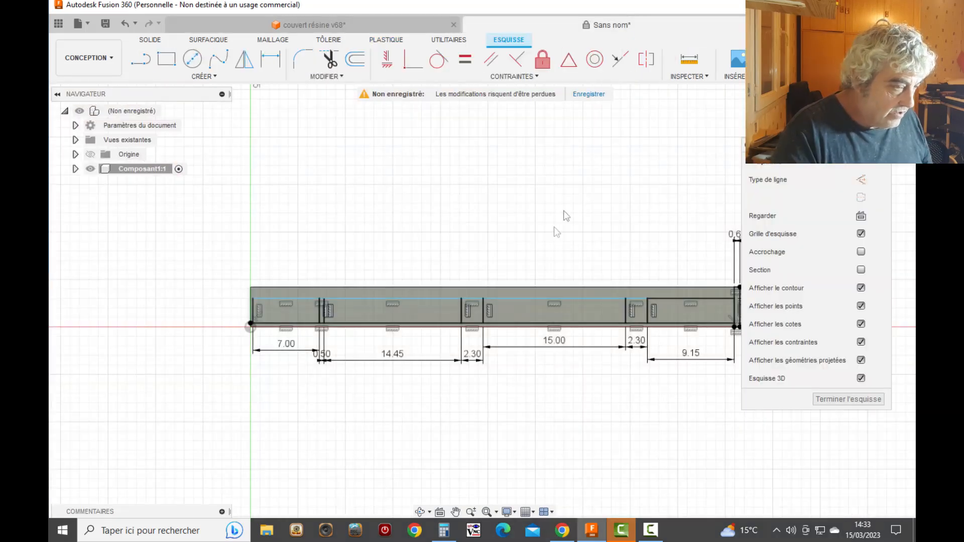
pyautogui.scroll(-2, 401, 206)
pyautogui.press('e')
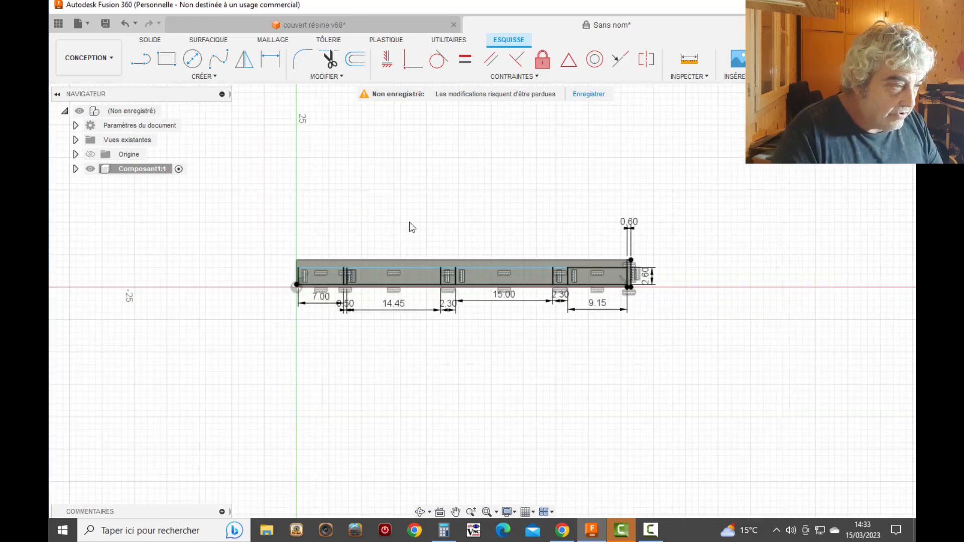
pyautogui.click(611, 284)
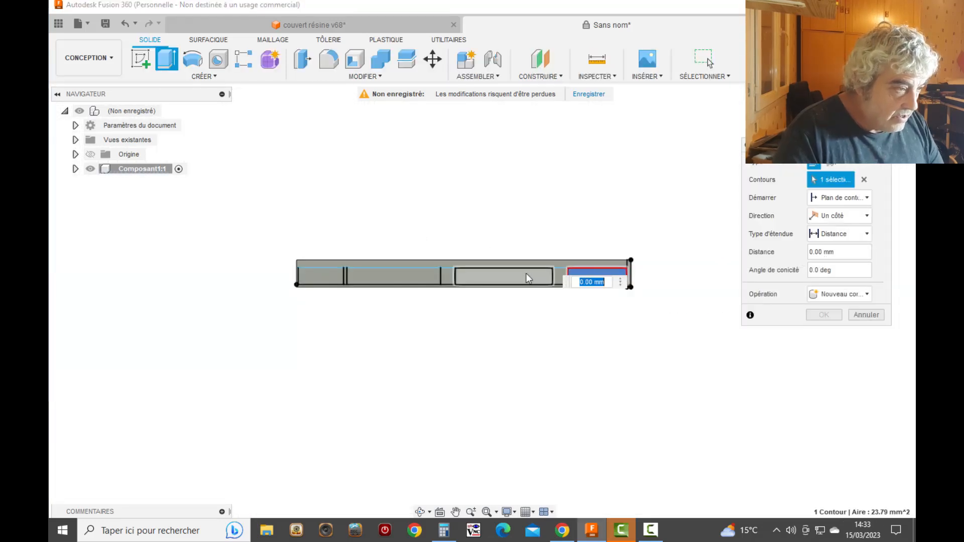
pyautogui.click(523, 279)
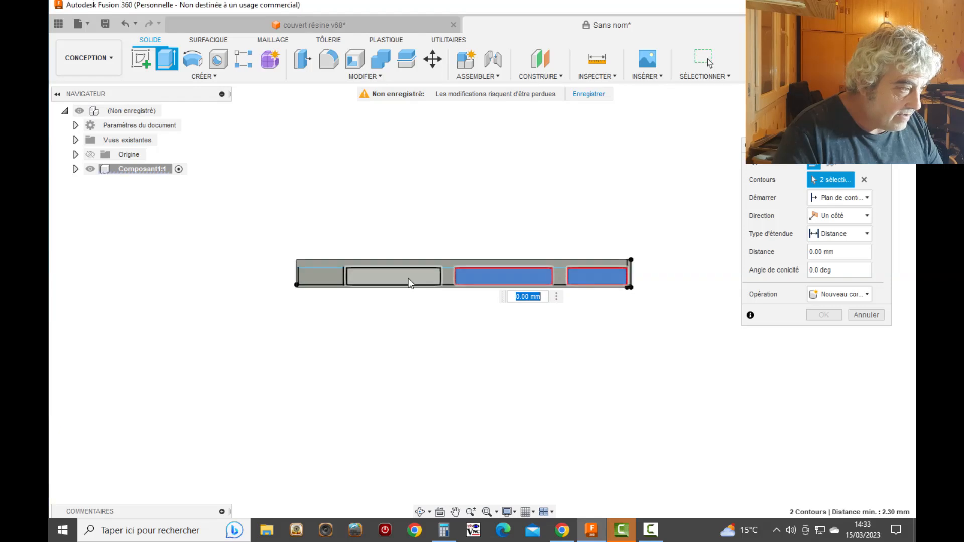
pyautogui.click(408, 280)
pyautogui.click(320, 280)
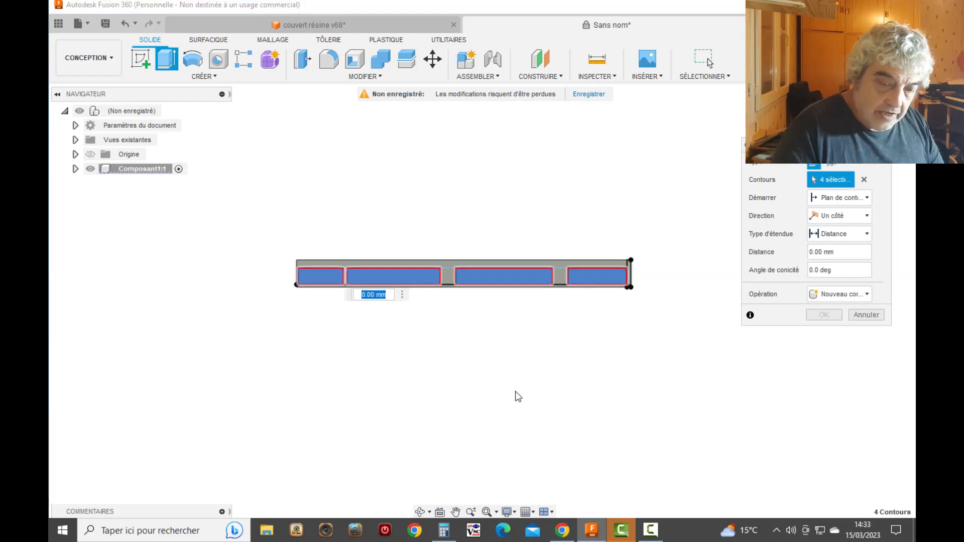
pyautogui.press('BackSpace')
pyautogui.write('-1.1')
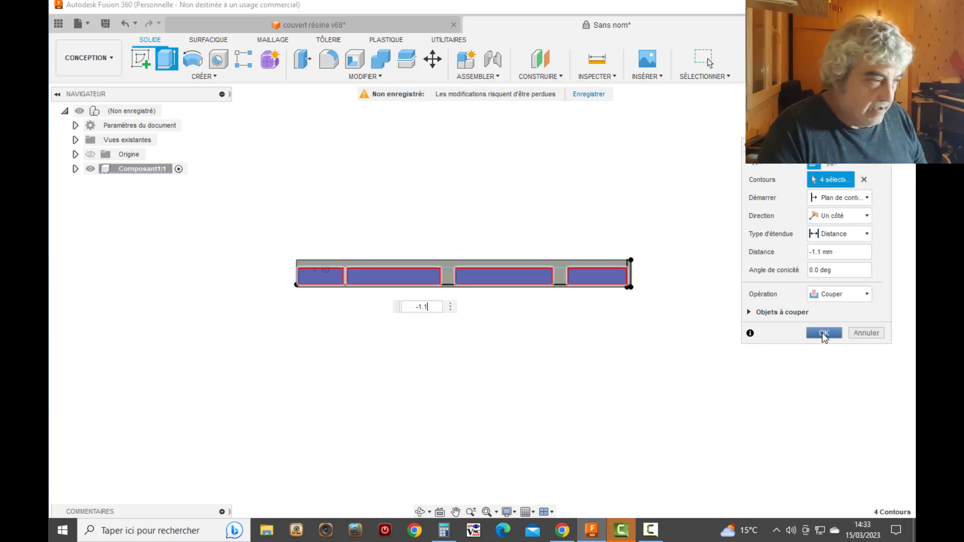
pyautogui.click(823, 333)
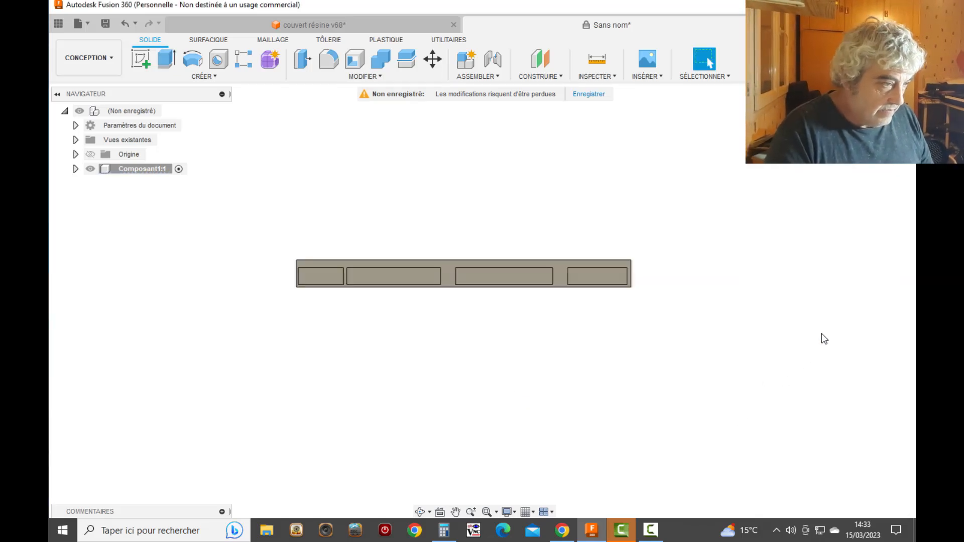
# Start a sketch on the block's end face and draw a 2.2 mm wide, full-height rectangle from the origin corner
pyautogui.click(419, 511)
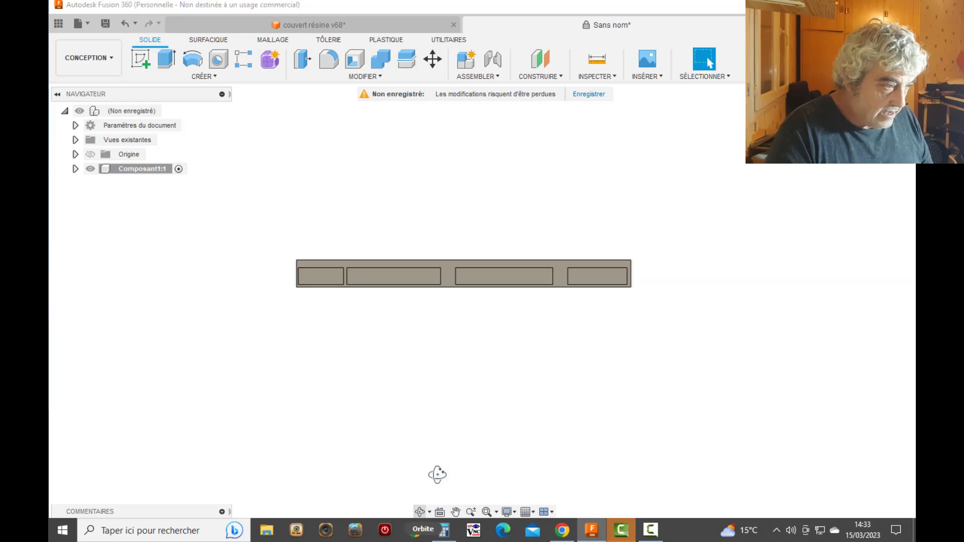
pyautogui.moveTo(485, 333); pyautogui.dragTo(445, 340)
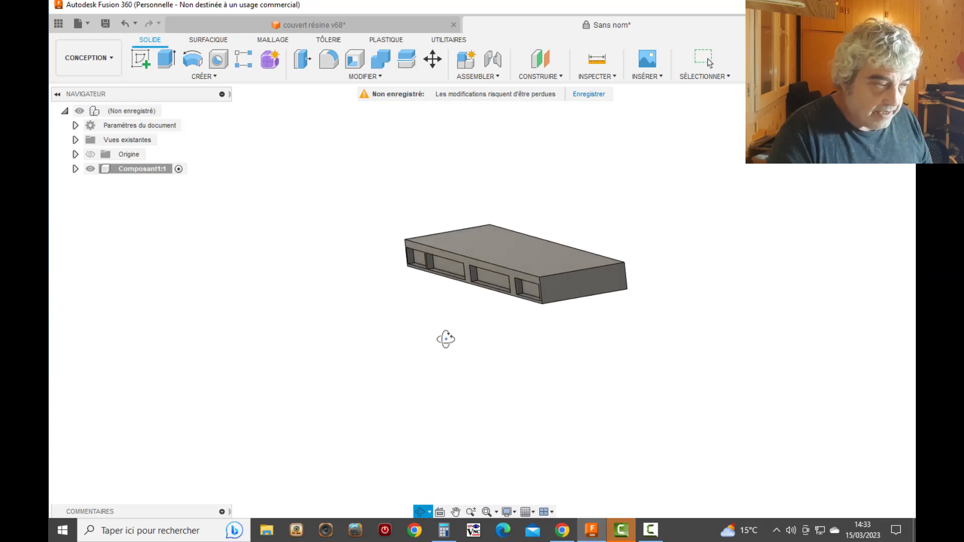
pyautogui.click(205, 78)
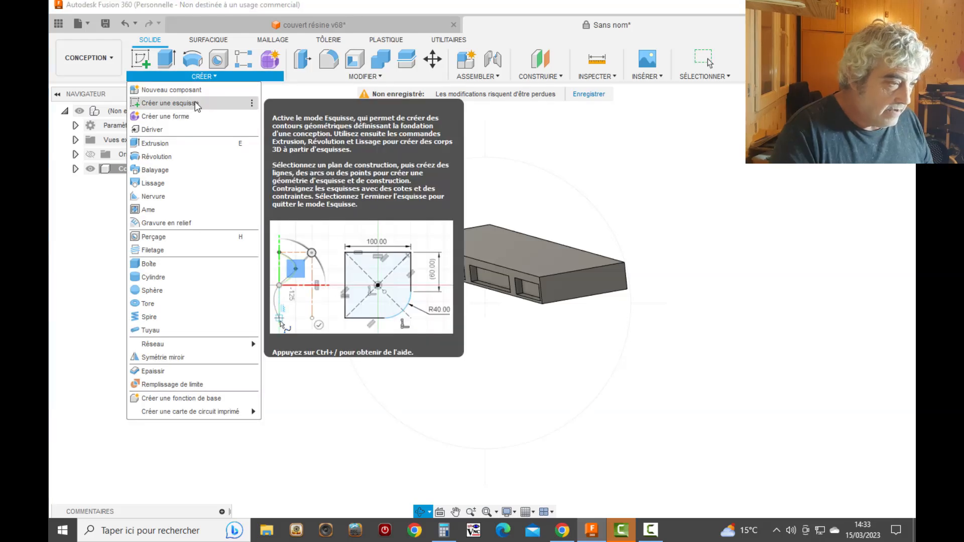
pyautogui.click(195, 102)
pyautogui.click(565, 285)
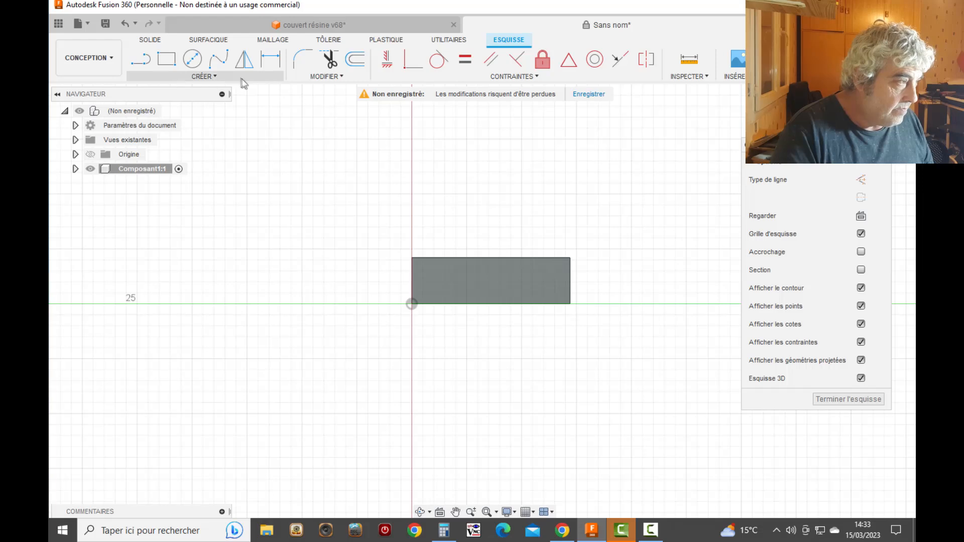
pyautogui.click(167, 60)
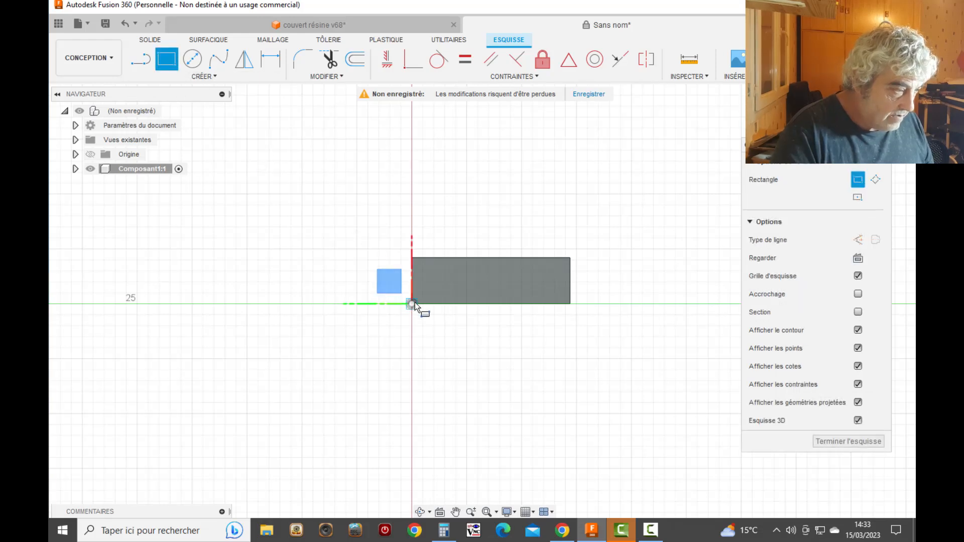
pyautogui.click(411, 303)
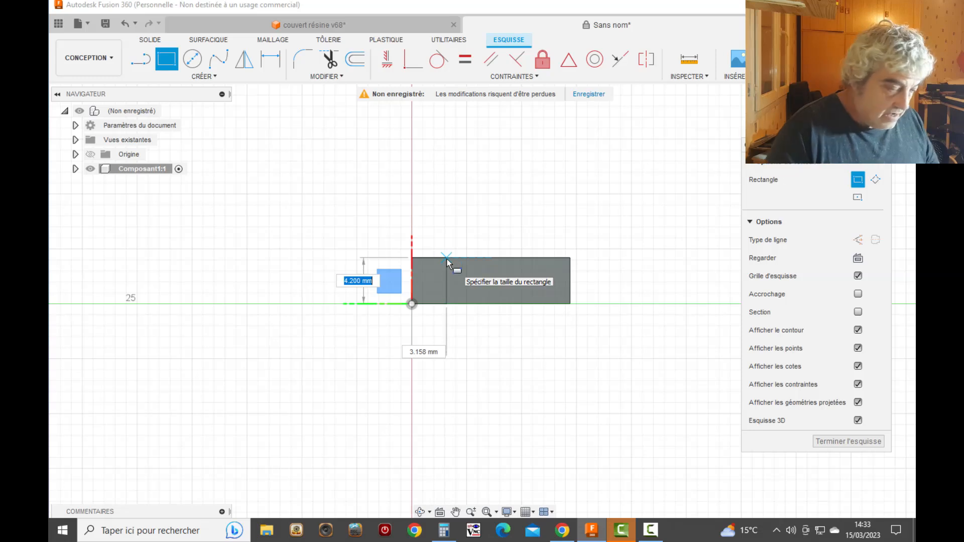
pyautogui.press('Tab')
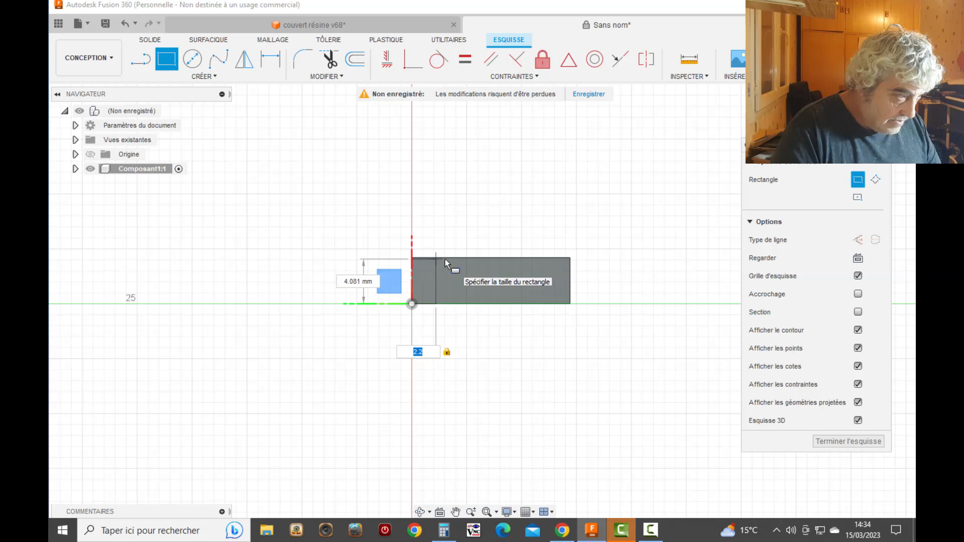
pyautogui.press('Return')
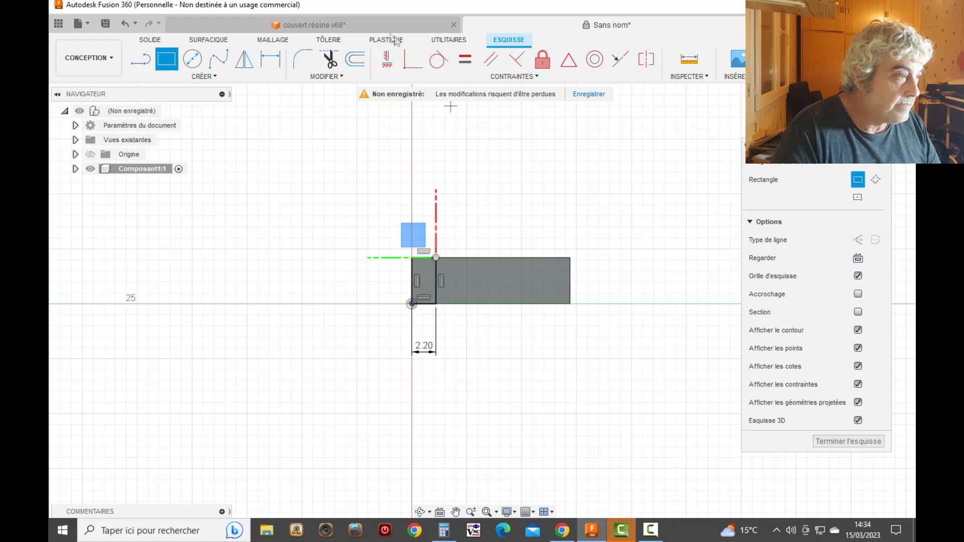
# Switch to the couvert résine v68 design and measure the vertical edge of the buffer's base plate
pyautogui.click(370, 25)
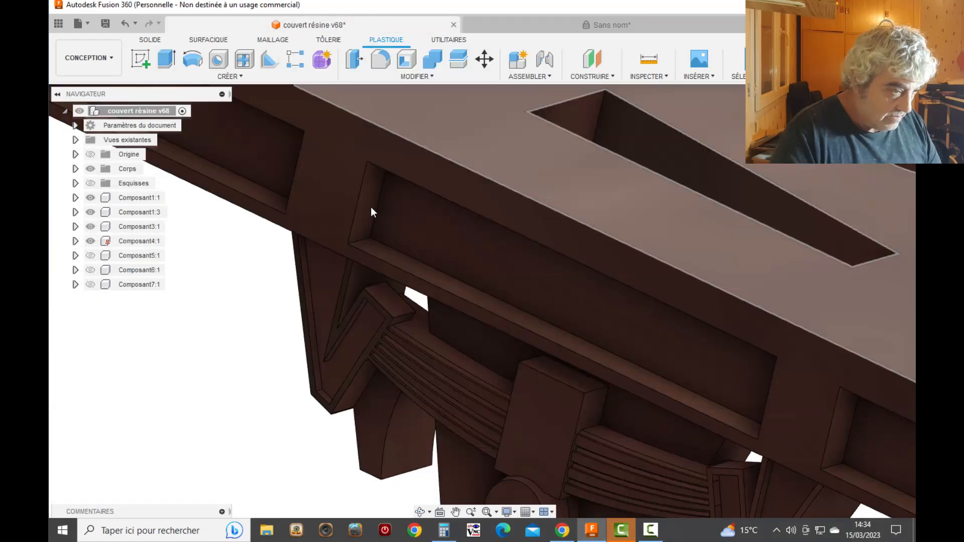
pyautogui.scroll(-10, 324, 224)
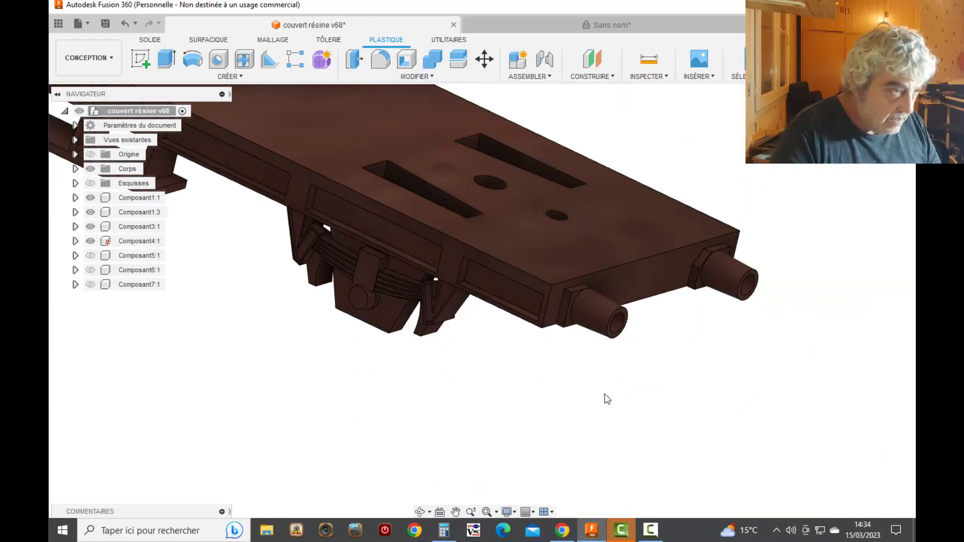
pyautogui.scroll(2, 604, 393)
pyautogui.click(648, 77)
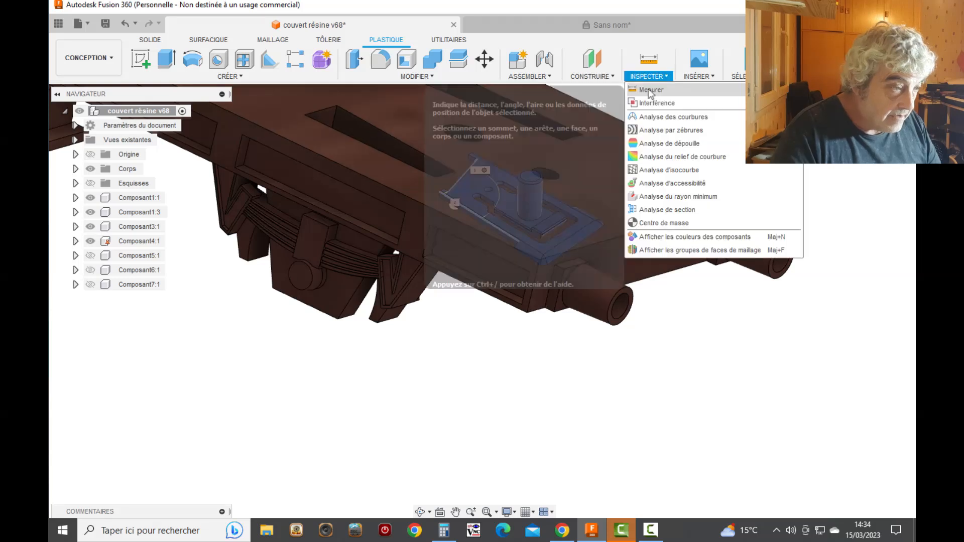
pyautogui.click(648, 91)
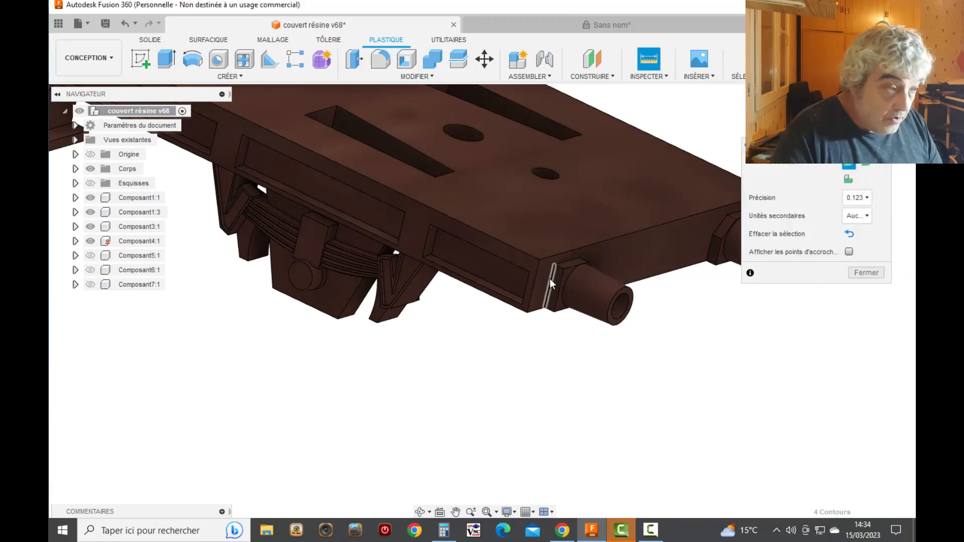
pyautogui.click(550, 279)
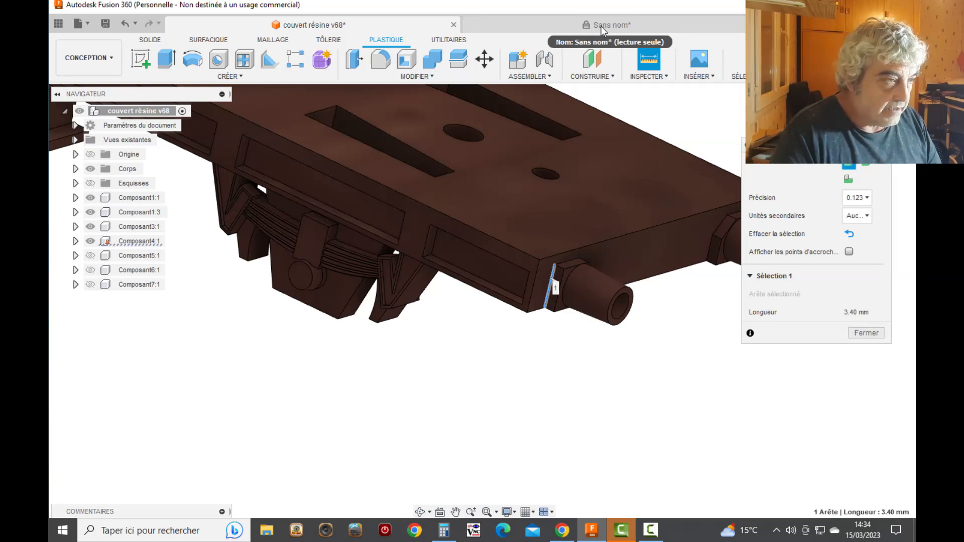
# Switch back to the Sans nom design and draw a 4.34 mm wide, 3.4 mm high rectangle adjoining the 2.2 mm spacer at the lower edge
pyautogui.click(601, 26)
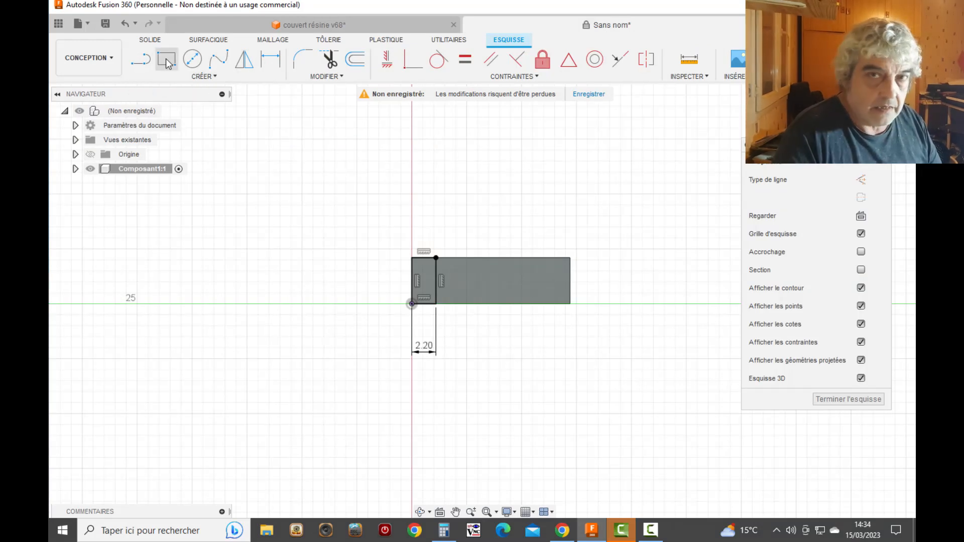
pyautogui.press('r')
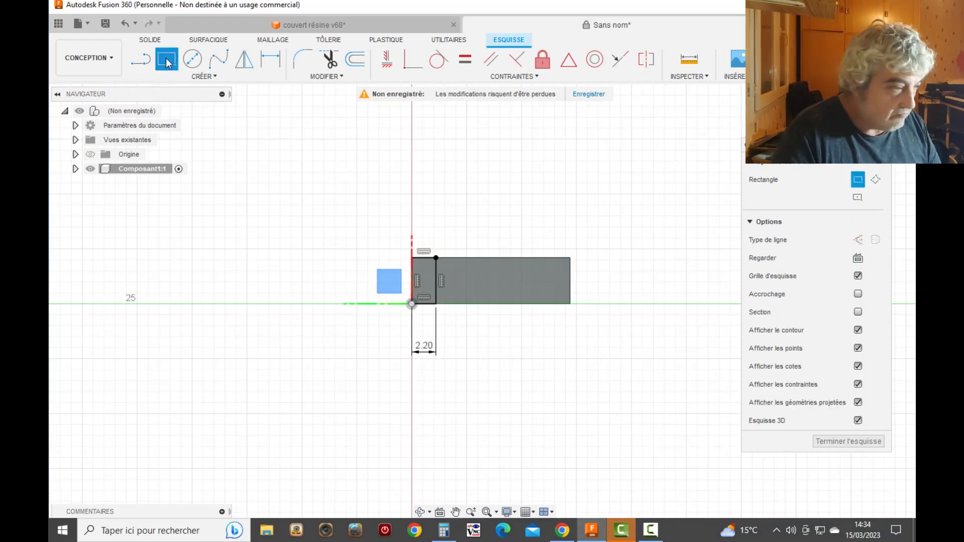
pyautogui.click(436, 305)
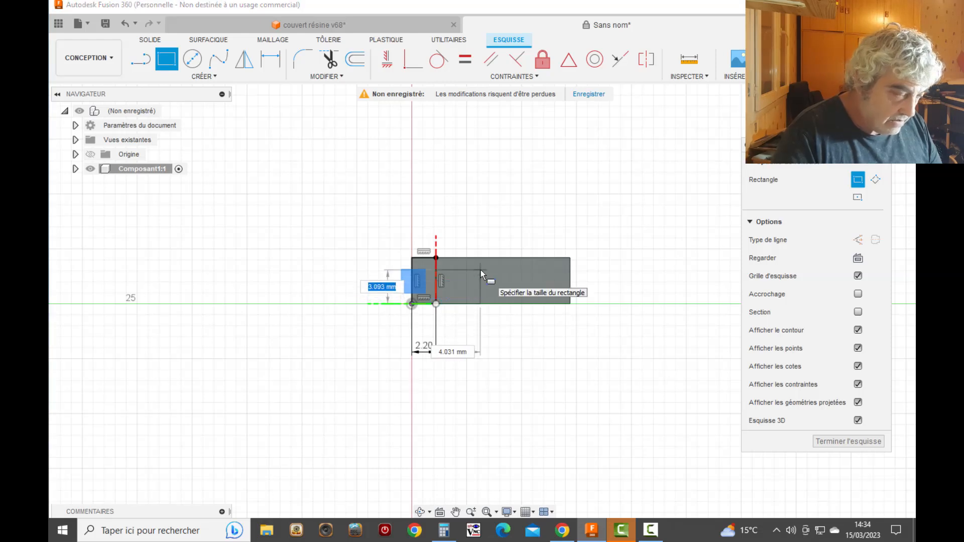
pyautogui.write('3.4')
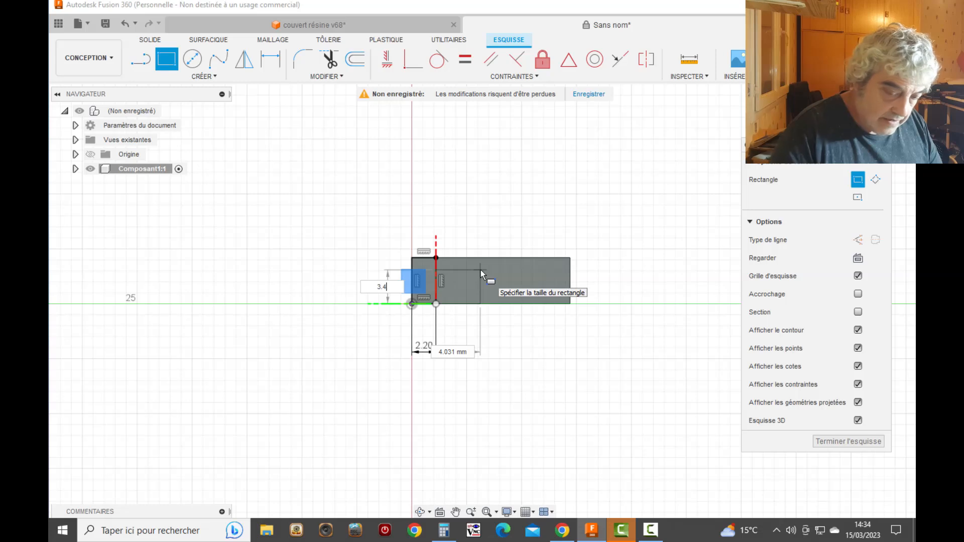
pyautogui.press('Tab')
pyautogui.write('4.34')
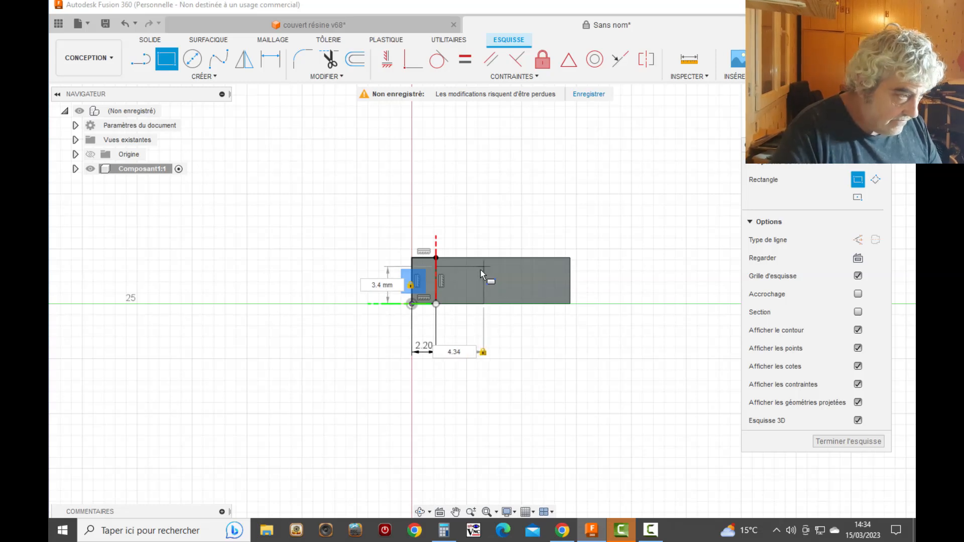
pyautogui.press('Return')
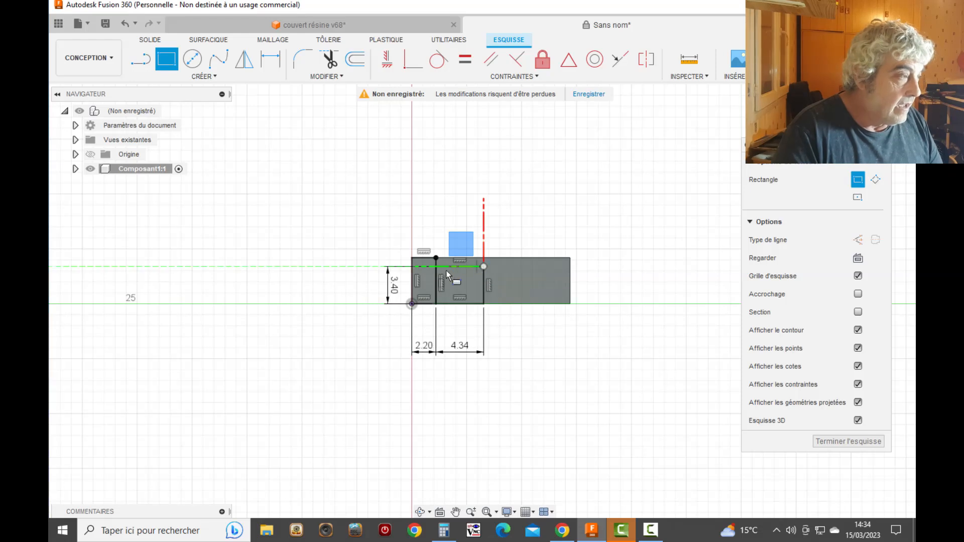
# Start an extrusion of the 4.34 mm by 3.4 mm buffer base rectangle on the end face
pyautogui.click(192, 59)
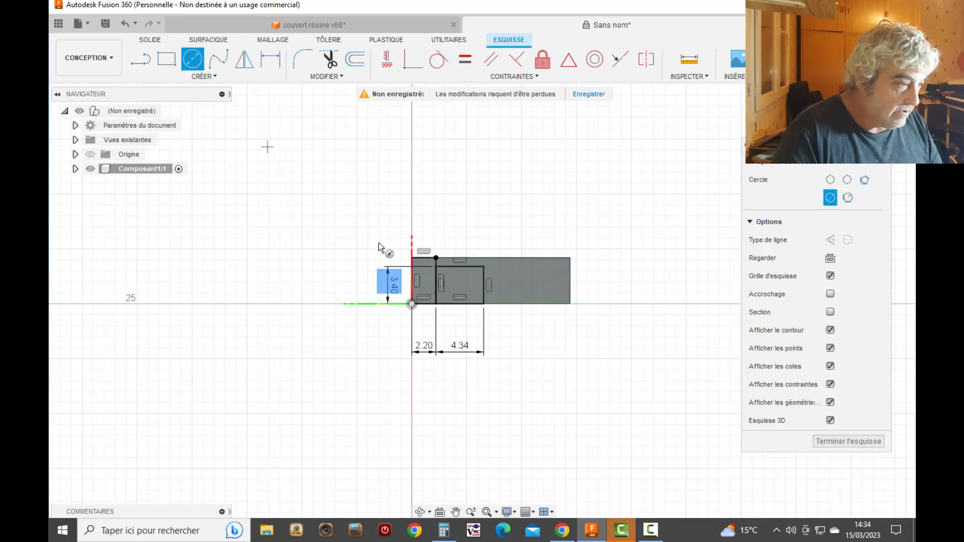
pyautogui.scroll(3, 523, 369)
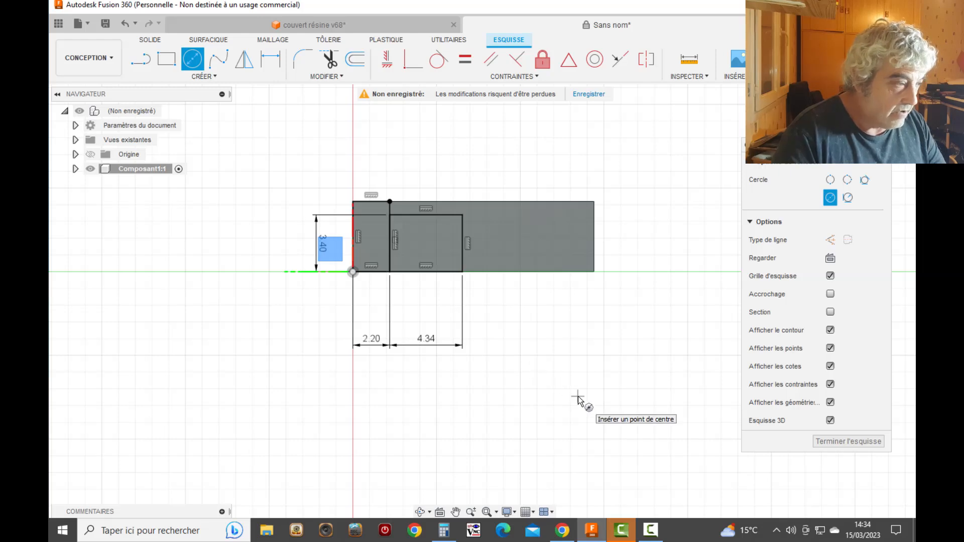
pyautogui.press('e')
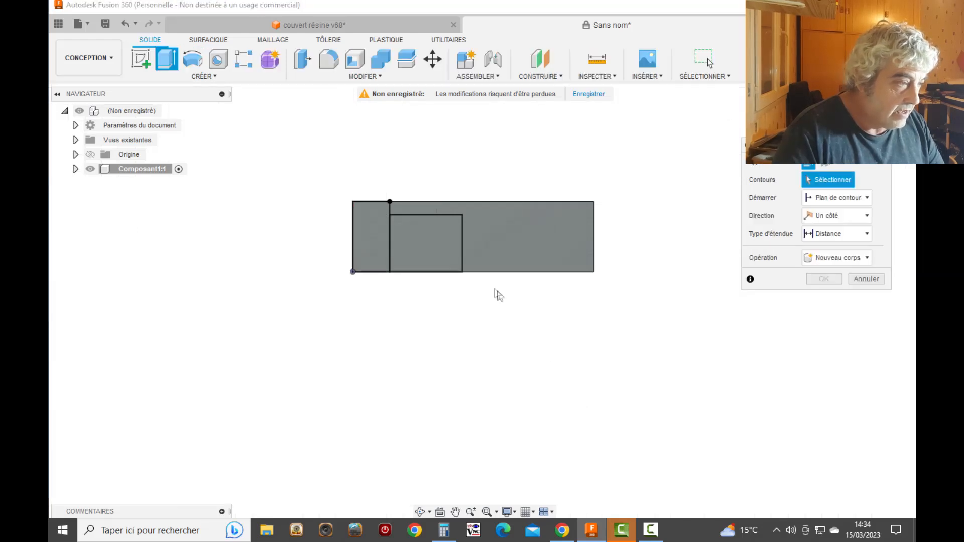
pyautogui.click(435, 259)
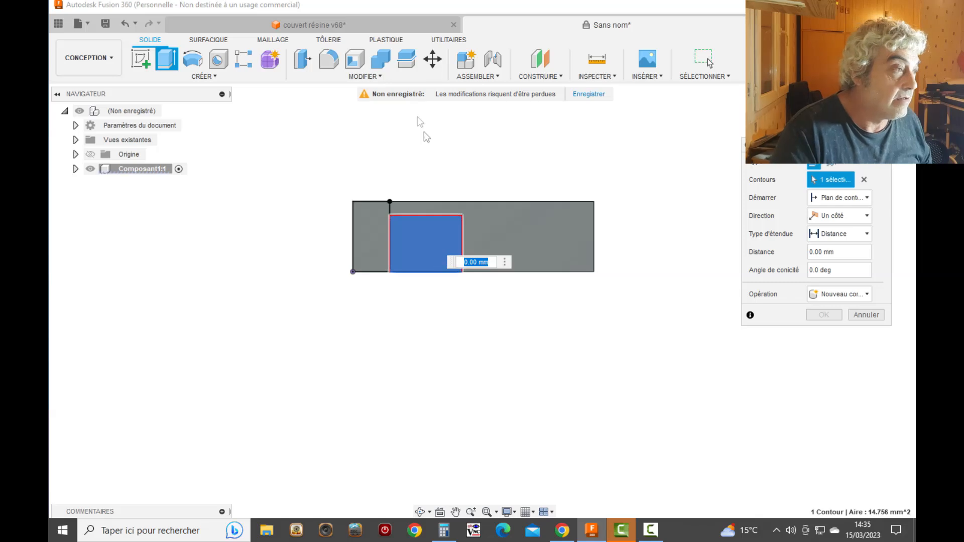
# Switch to the couvert résine v68 design and measure the thickness edge of the buffer's base plate
pyautogui.click(361, 28)
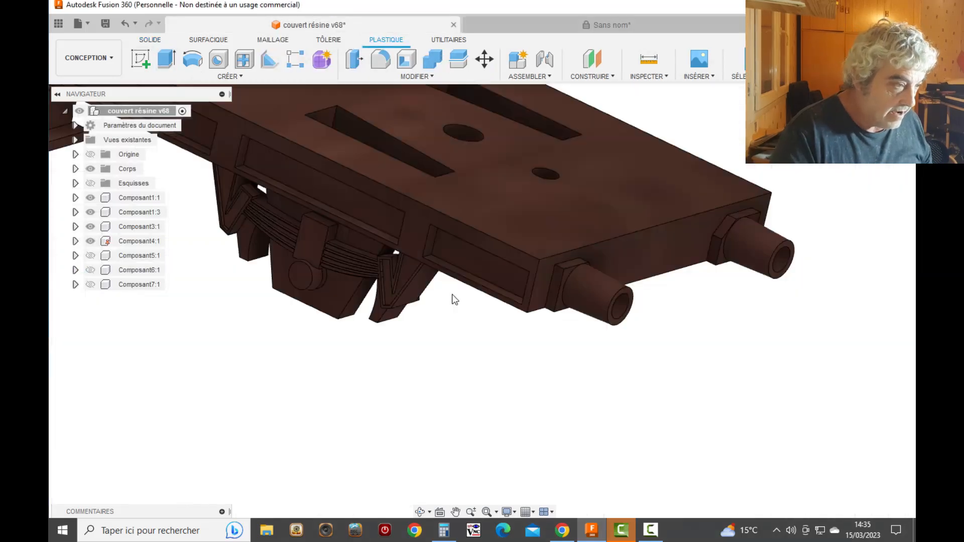
pyautogui.click(644, 77)
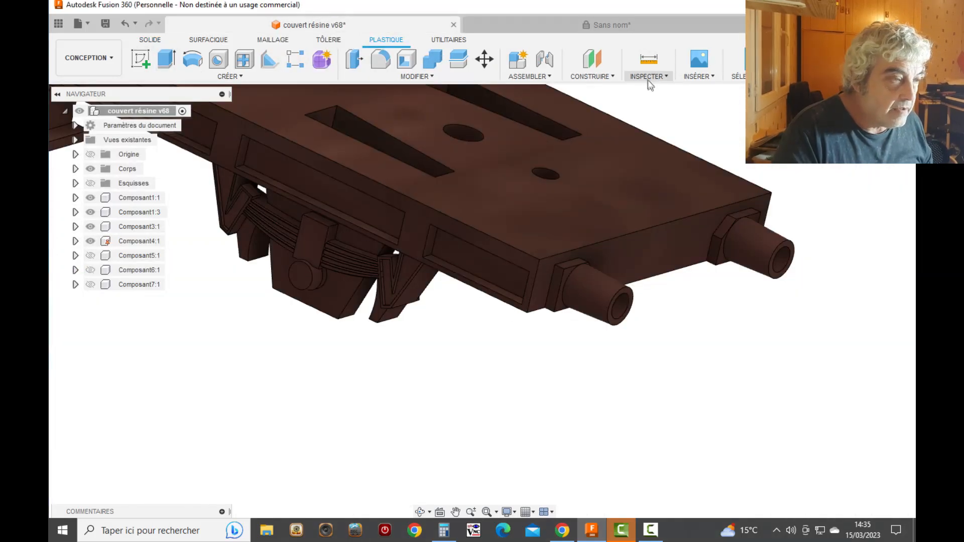
pyautogui.click(648, 90)
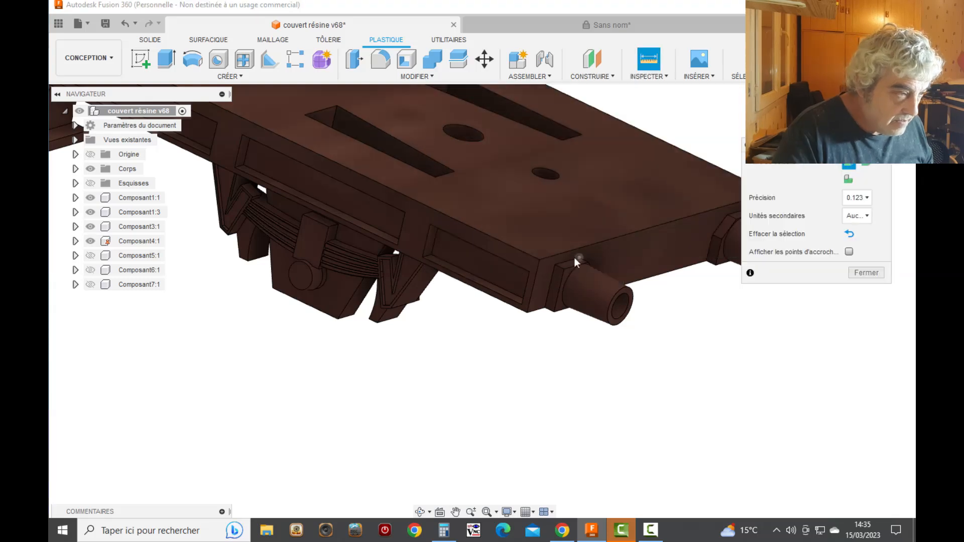
pyautogui.scroll(5, 560, 267)
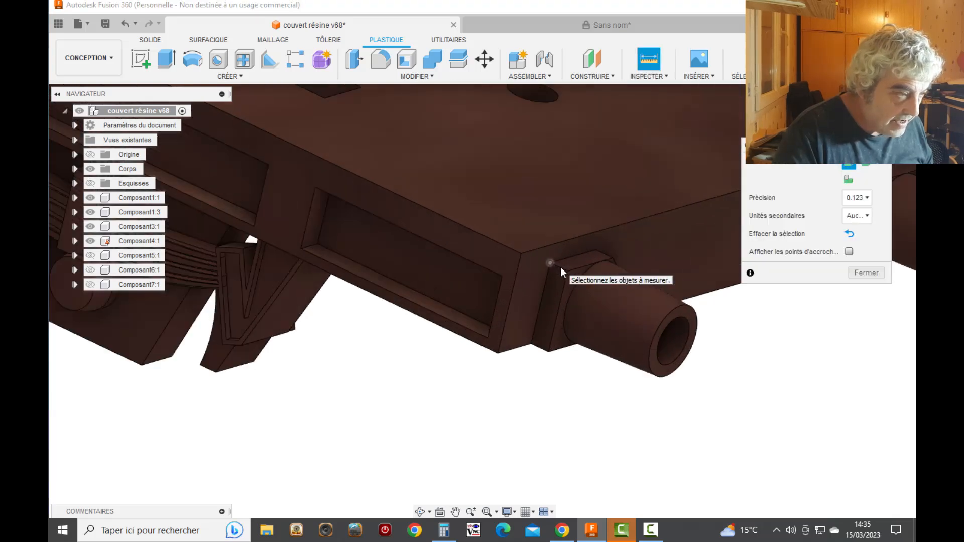
pyautogui.click(562, 270)
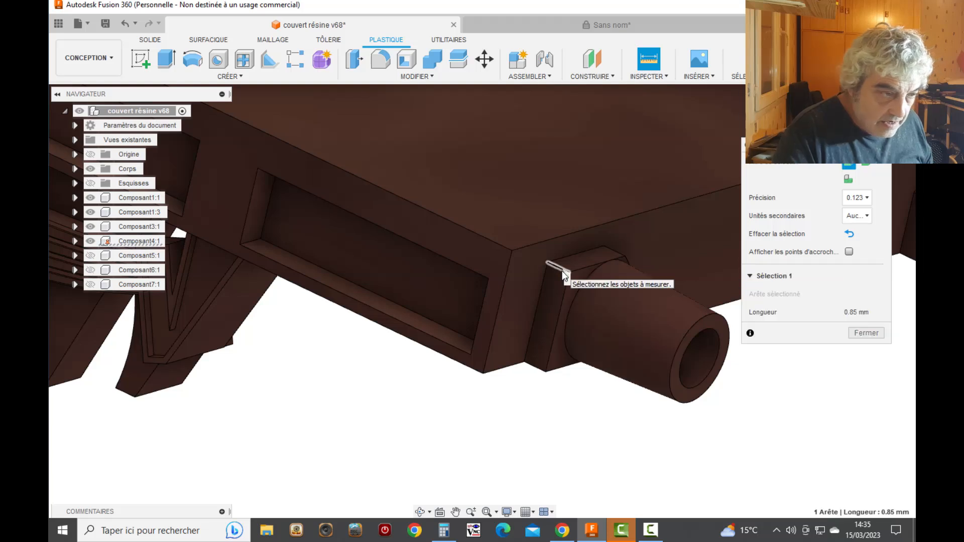
# Switch back to the Sans nom design and extrude the 4.34 mm by 3.4 mm buffer base rectangle 0.85 mm, joined to the chassis
pyautogui.scroll(-5, 563, 275)
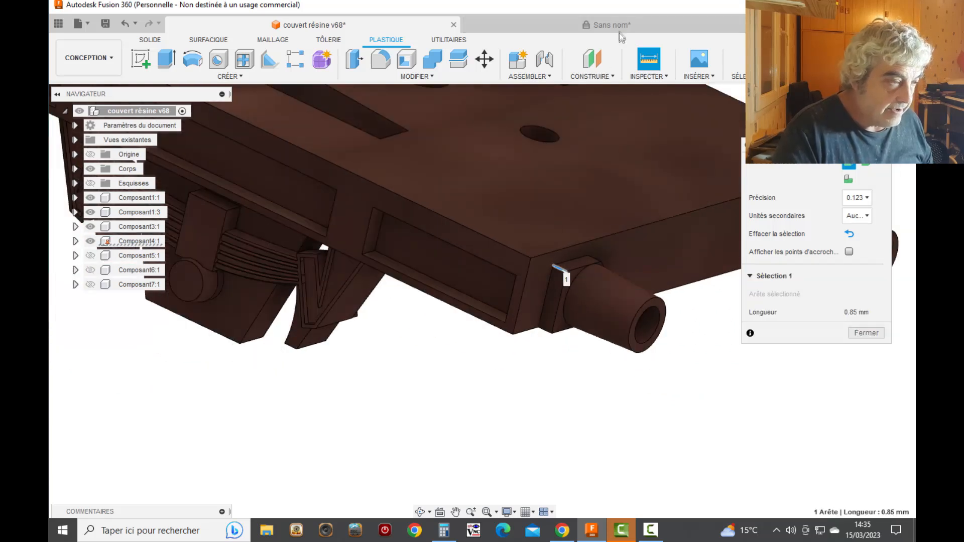
pyautogui.press('Escape')
pyautogui.click(620, 25)
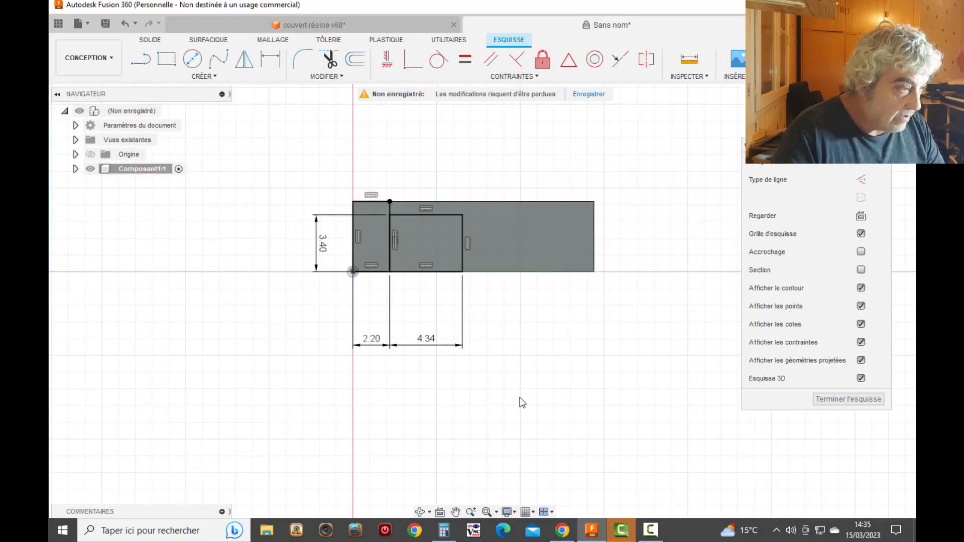
pyautogui.press('e')
pyautogui.click(435, 242)
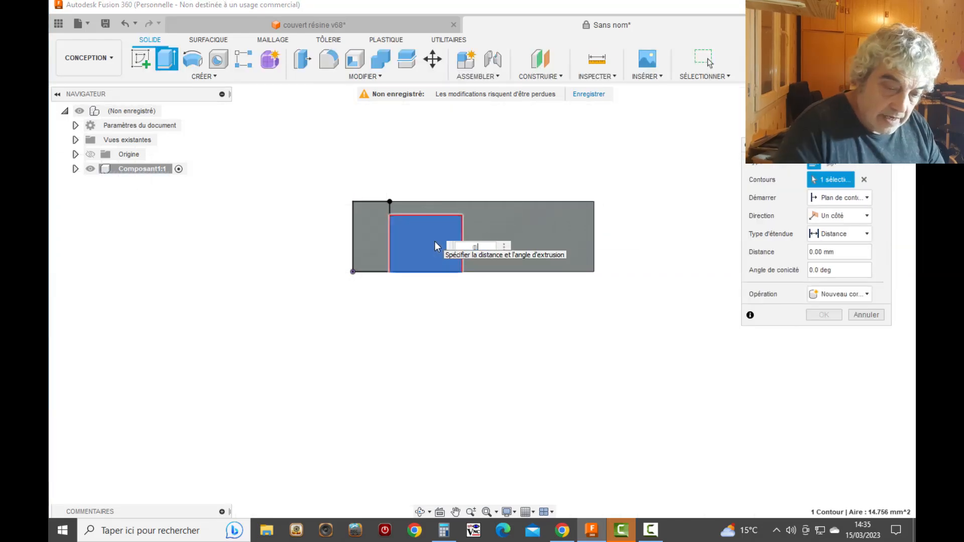
pyautogui.write('0.85')
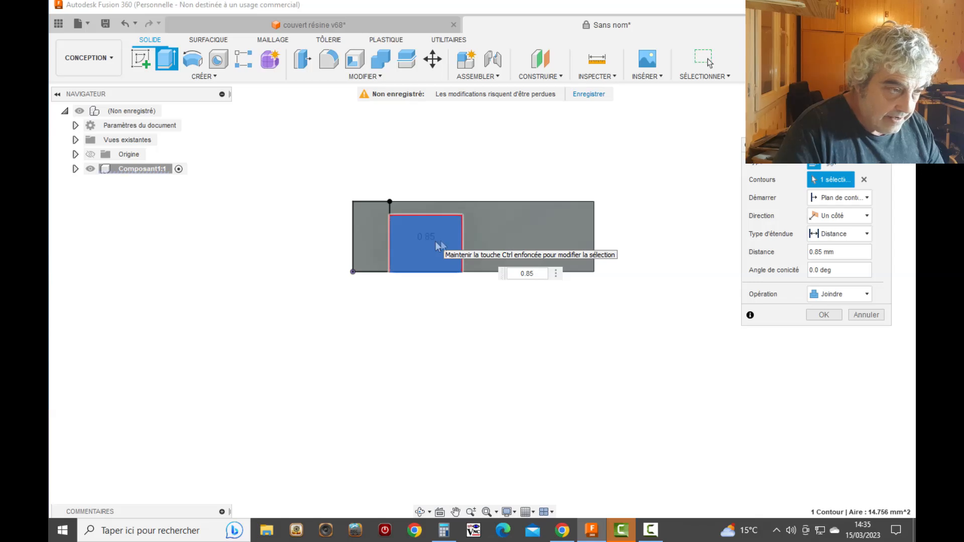
pyautogui.click(824, 315)
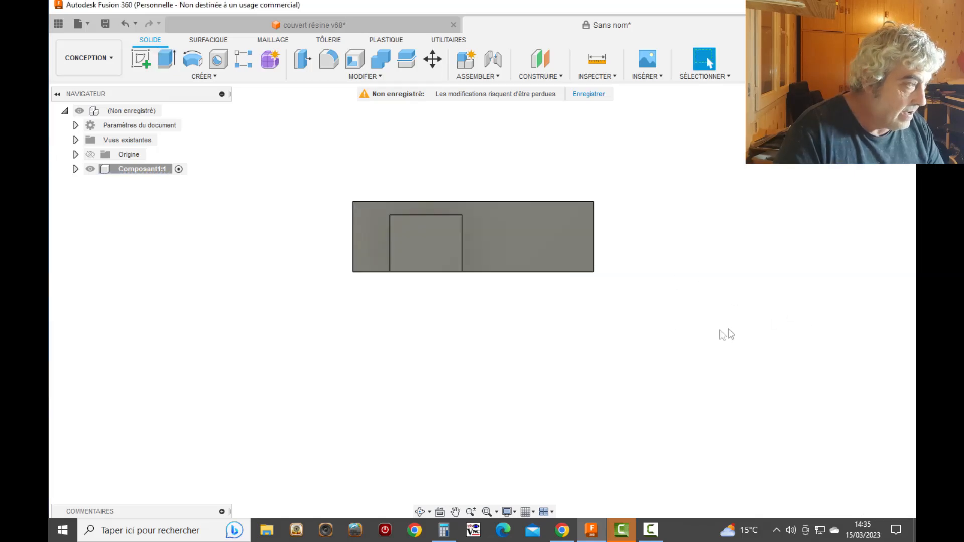
# Start a sketch on the buffer base's front face and draw a 3.4 mm diameter circle centred on it
pyautogui.click(204, 76)
pyautogui.click(198, 105)
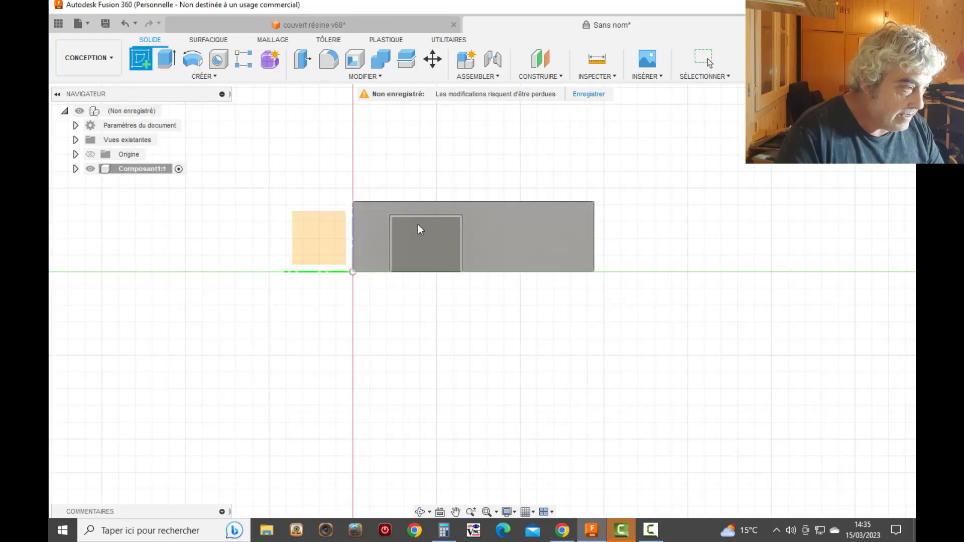
pyautogui.click(430, 255)
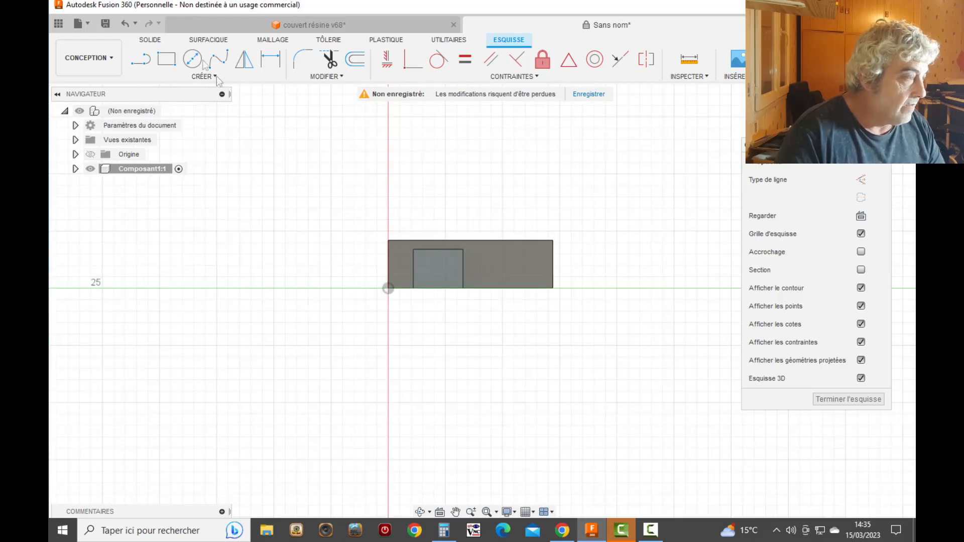
pyautogui.click(192, 59)
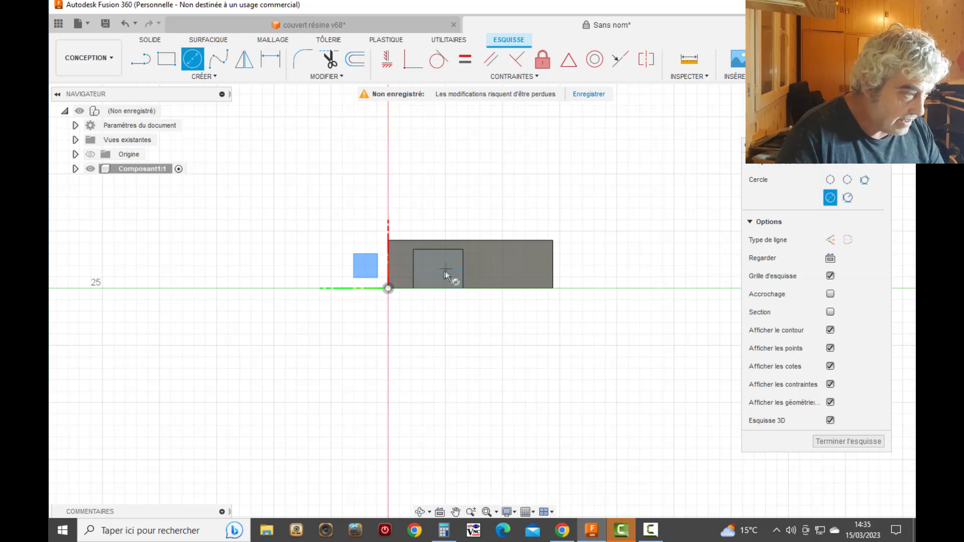
pyautogui.click(438, 270)
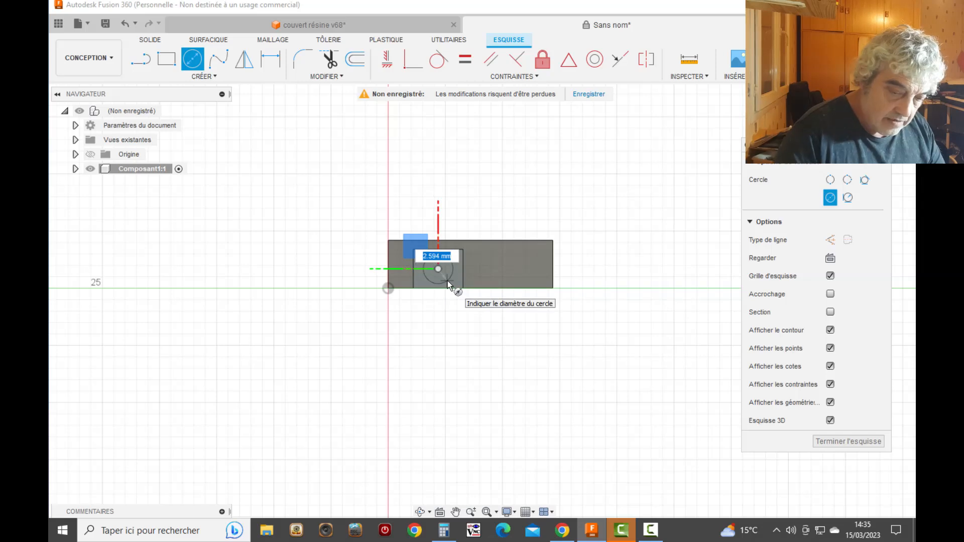
pyautogui.write('3.4')
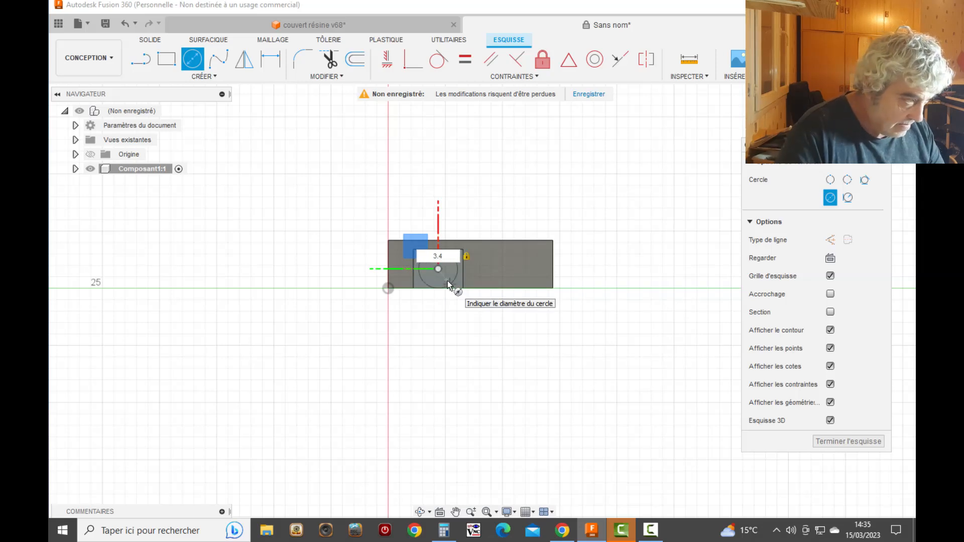
pyautogui.press('Return')
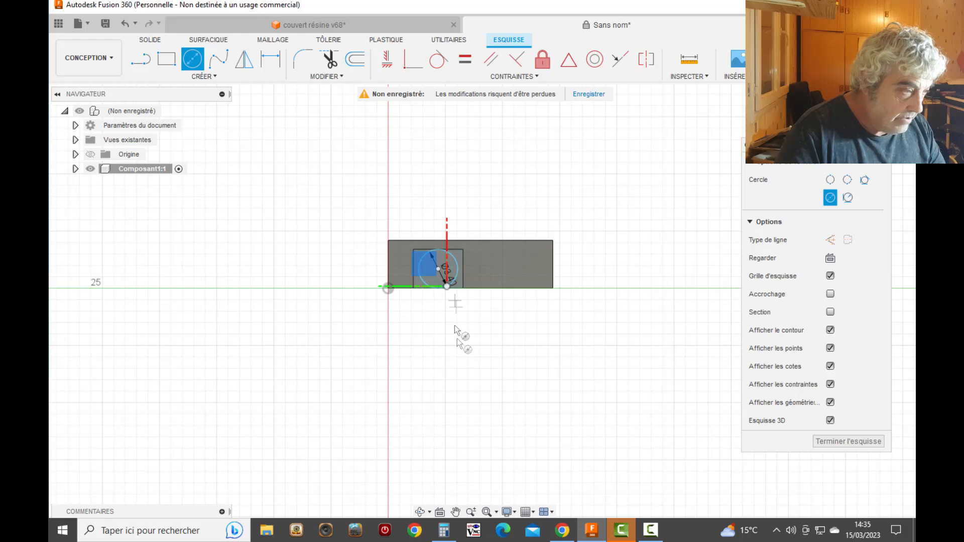
# Extrude the 3.4 mm circle 4 mm outward, joined to the buffer base
pyautogui.press('e')
pyautogui.click(446, 271)
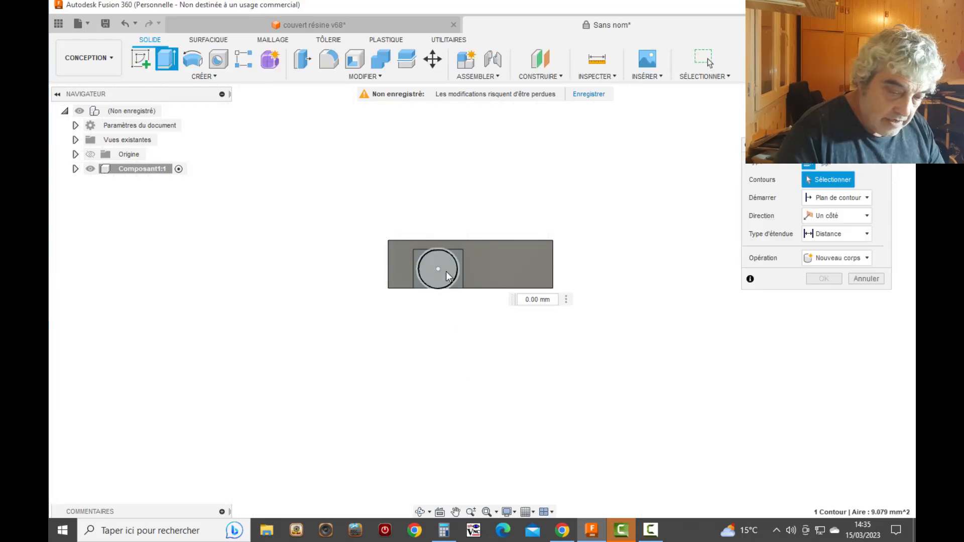
pyautogui.write('4')
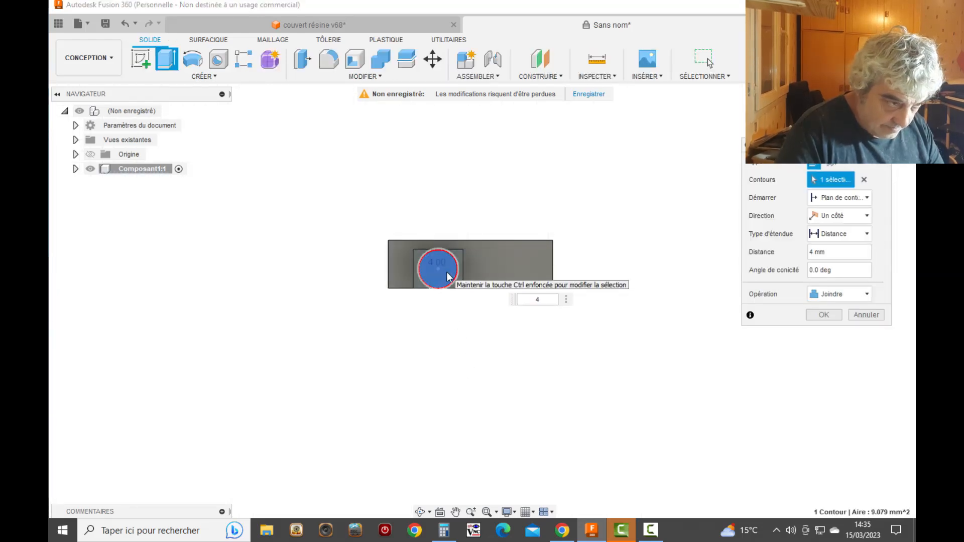
pyautogui.click(822, 313)
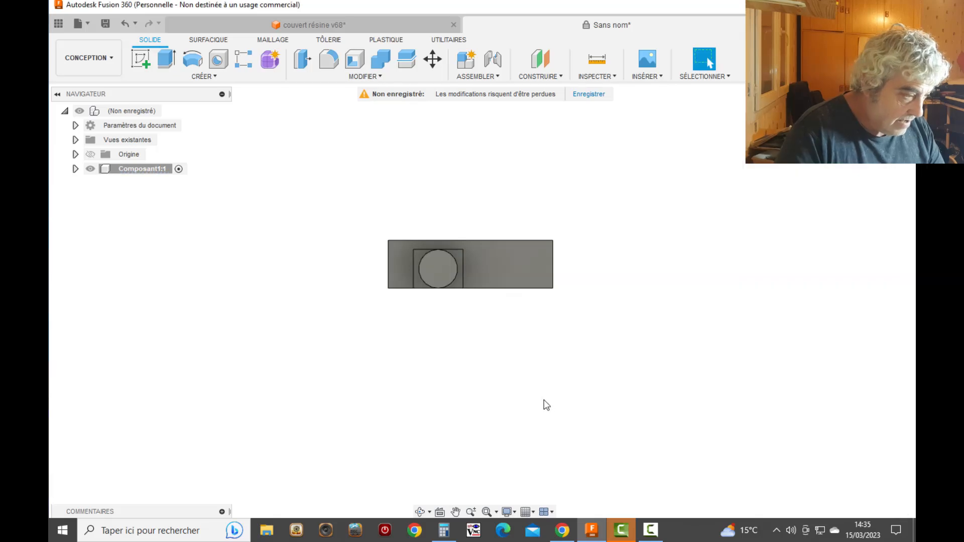
# Taper the buffer cylinder with a two-distance chamfer of 0.3 mm and 4 mm on its outer end edge
pyautogui.click(420, 511)
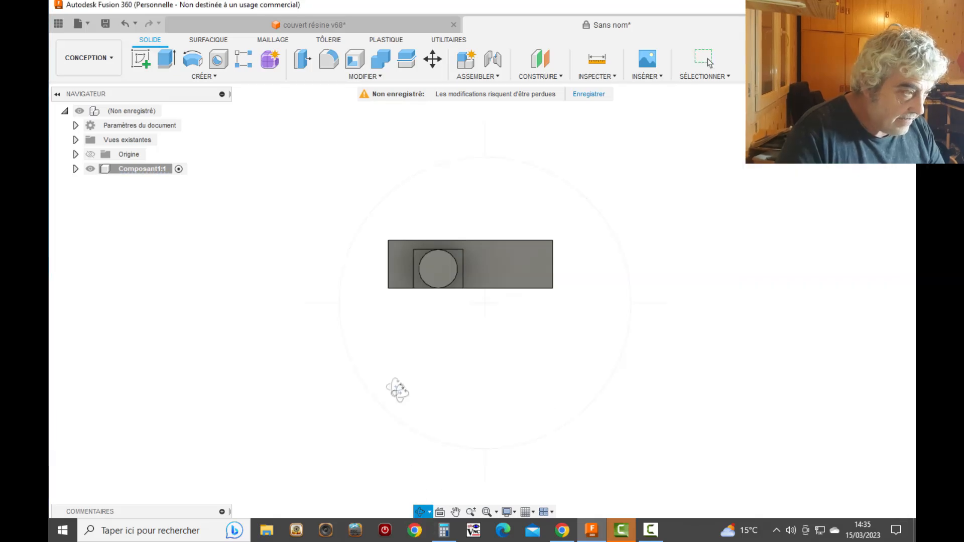
pyautogui.moveTo(403, 332); pyautogui.dragTo(456, 347)
pyautogui.scroll(-4, 712, 355)
pyautogui.scroll(5, 533, 372)
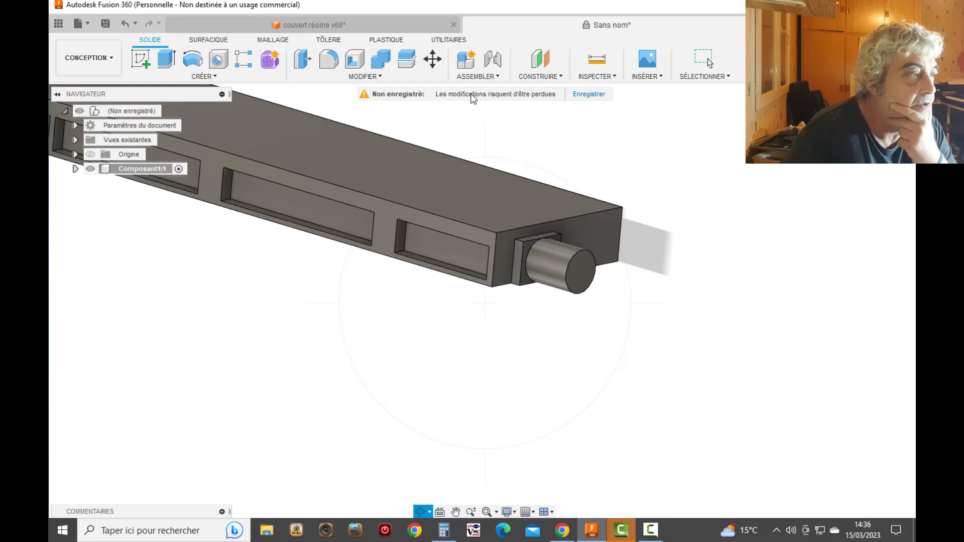
pyautogui.click(375, 81)
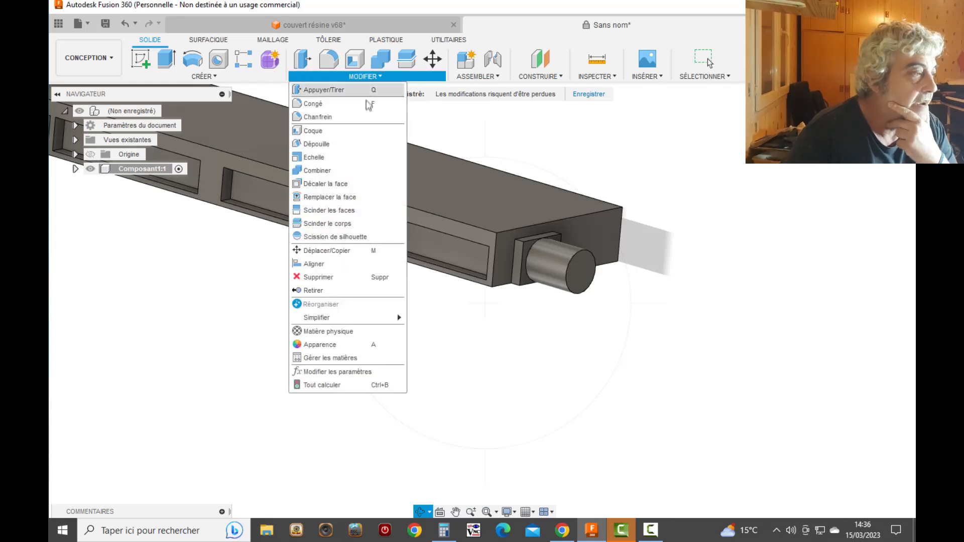
pyautogui.click(355, 120)
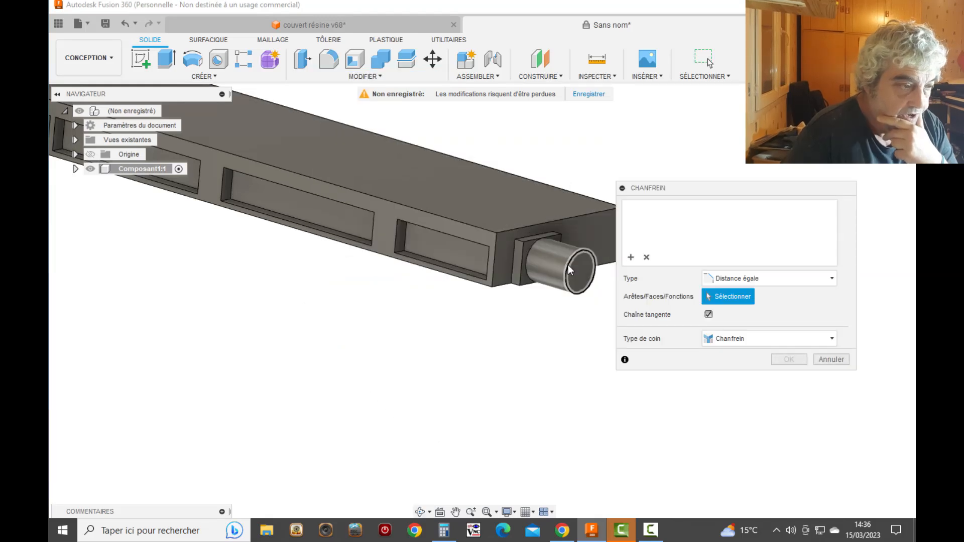
pyautogui.click(568, 264)
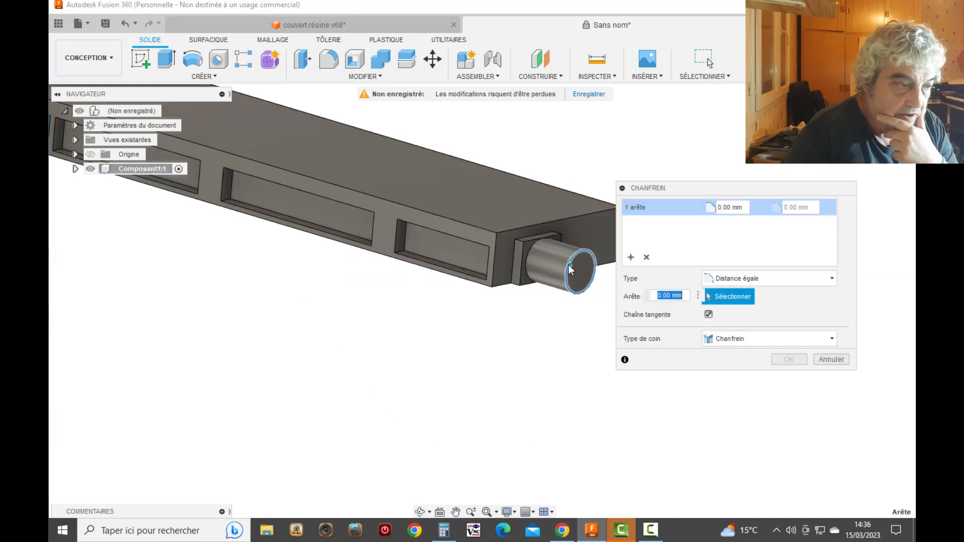
pyautogui.click(832, 278)
pyautogui.click(716, 307)
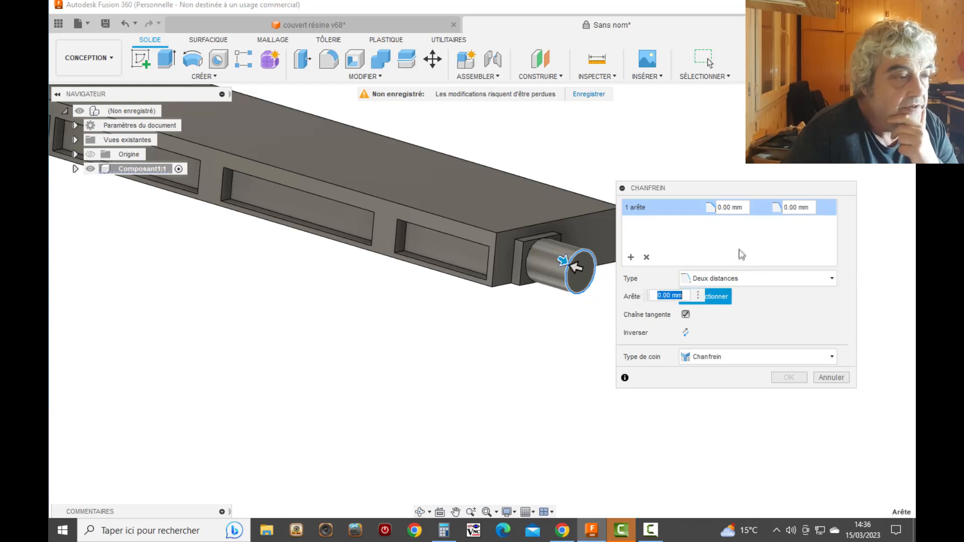
pyautogui.click(747, 212)
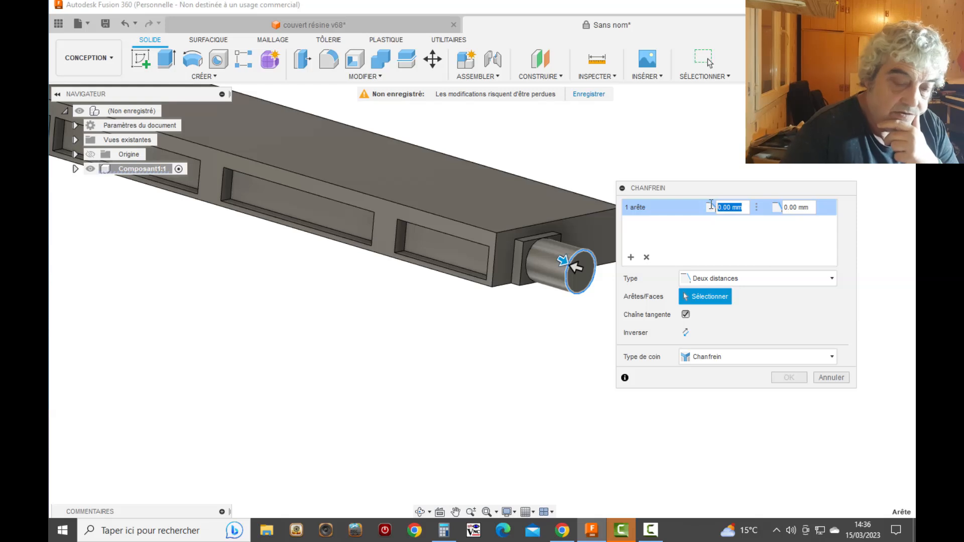
pyautogui.write('0.3')
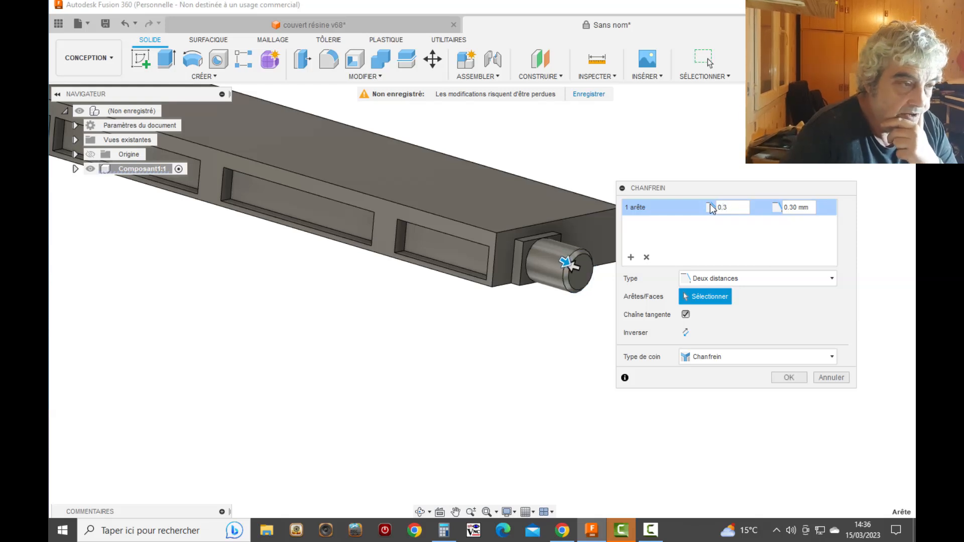
pyautogui.moveTo(810, 207); pyautogui.dragTo(792, 203)
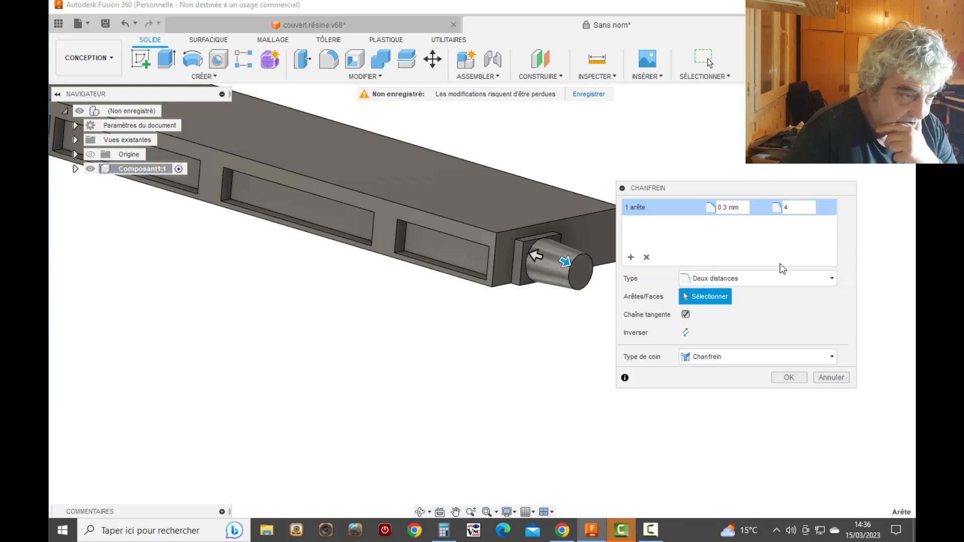
pyautogui.click(797, 378)
# Apply a 1.3 mm equal-distance chamfer to the buffer base plate's upper corner edge nearest the middle of the chassis end
pyautogui.scroll(-2, 741, 414)
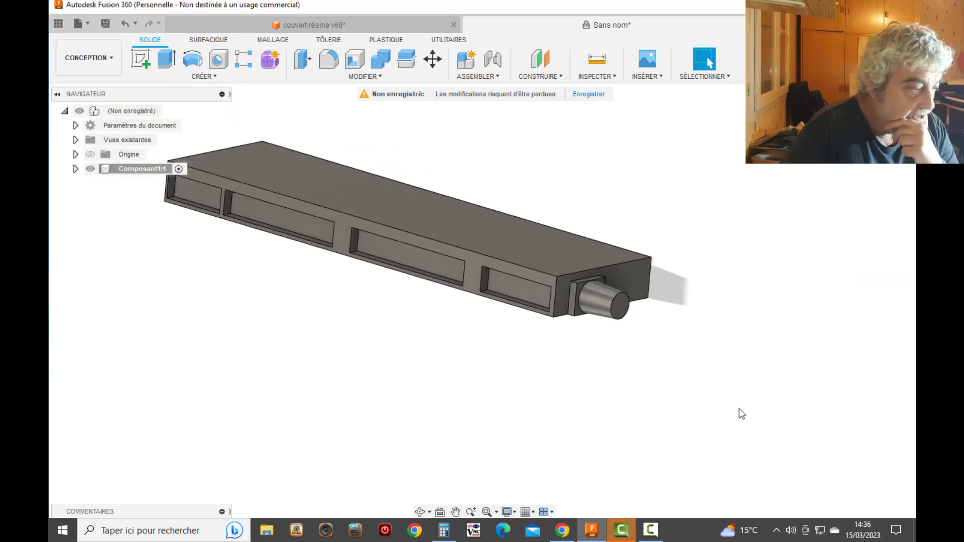
pyautogui.click(420, 512)
pyautogui.moveTo(634, 299)
pyautogui.mouseDown()
pyautogui.moveTo(624, 290)
pyautogui.moveTo(489, 299)
pyautogui.moveTo(751, 332)
pyautogui.moveTo(539, 320)
pyautogui.moveTo(494, 286)
pyautogui.moveTo(644, 312)
pyautogui.mouseUp()
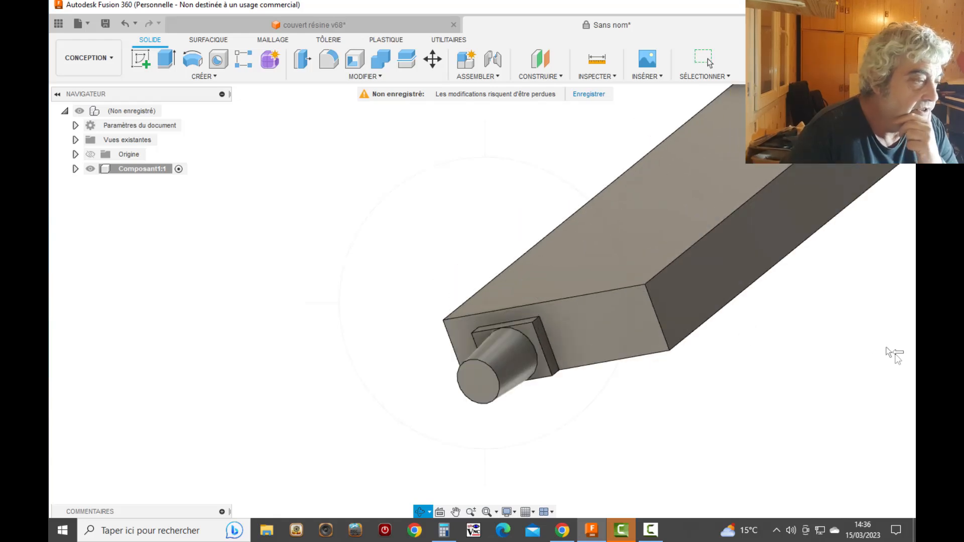
pyautogui.press('Escape')
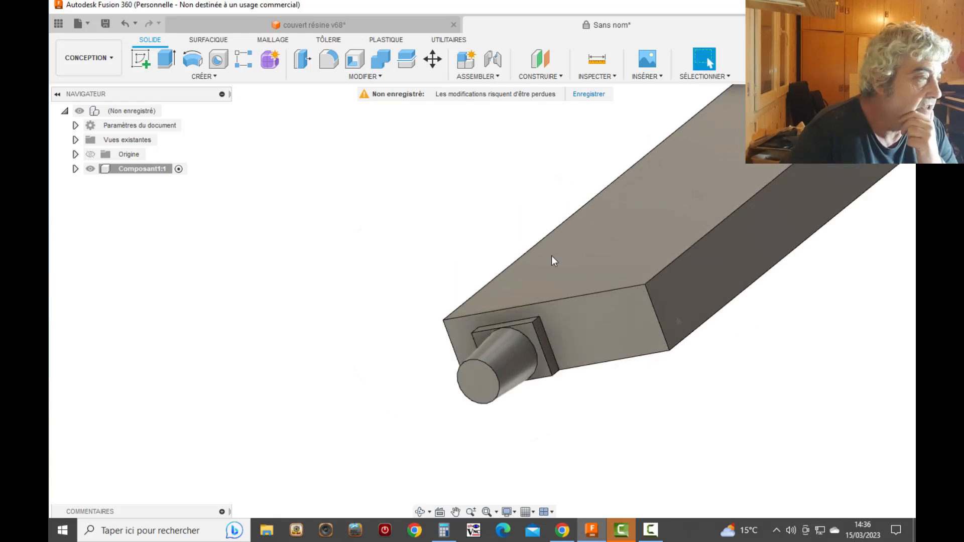
pyautogui.click(368, 80)
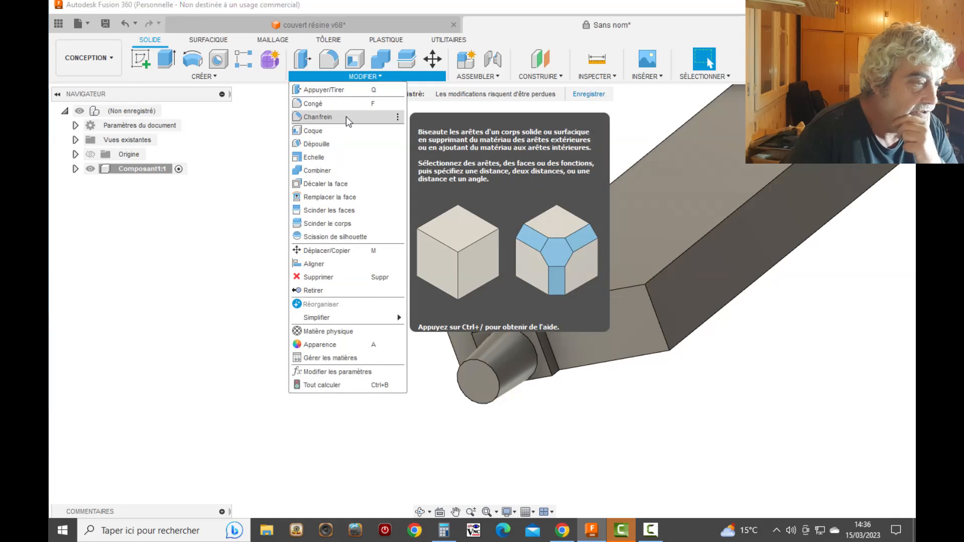
pyautogui.click(345, 117)
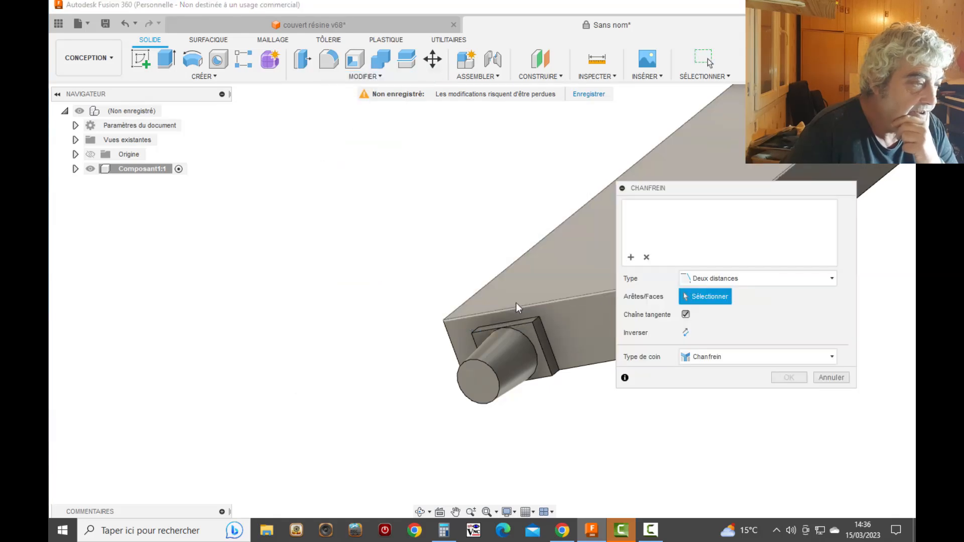
pyautogui.click(537, 322)
pyautogui.click(830, 279)
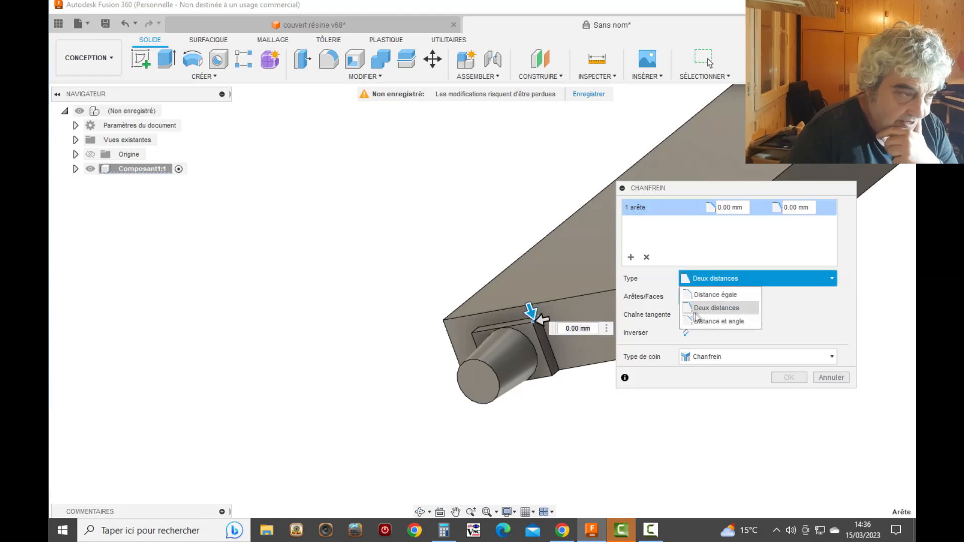
pyautogui.click(725, 295)
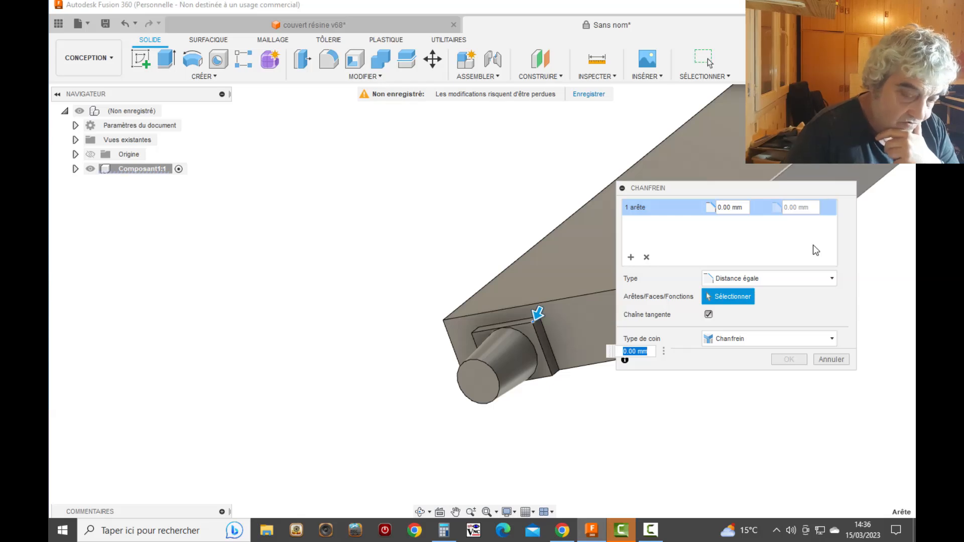
pyautogui.write('1.3')
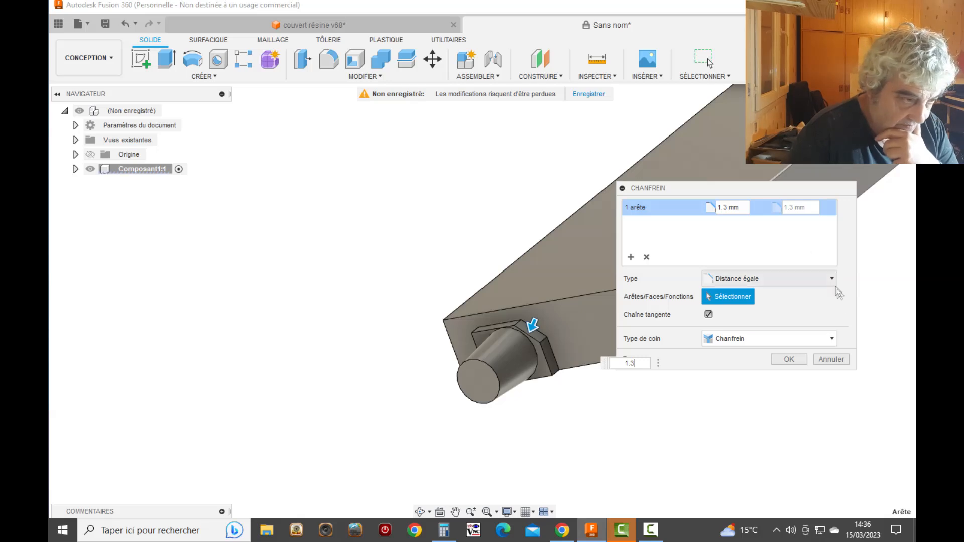
pyautogui.click(798, 359)
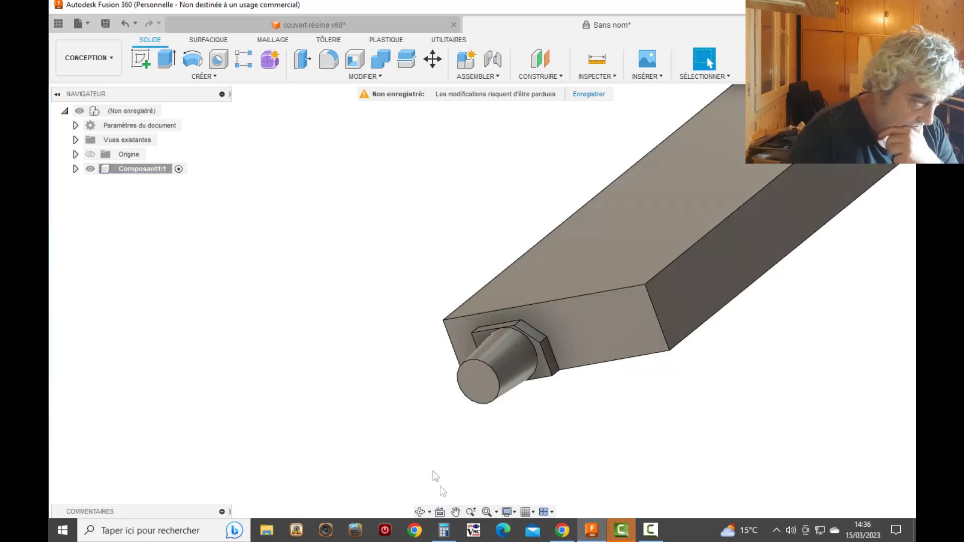
# Start a sketch on the chassis's large flat face adjoining the recessed side frame
pyautogui.click(421, 512)
pyautogui.moveTo(374, 382); pyautogui.dragTo(489, 404)
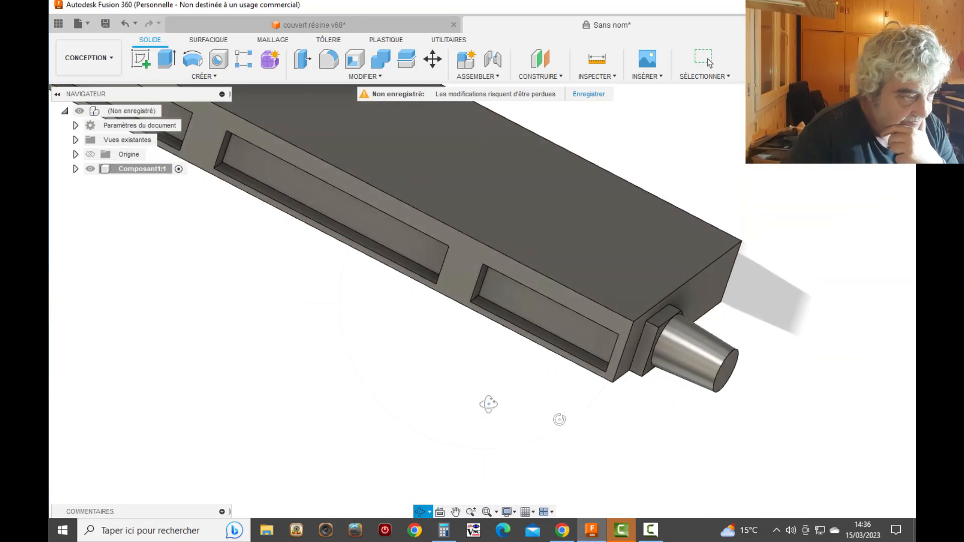
pyautogui.scroll(-5, 596, 429)
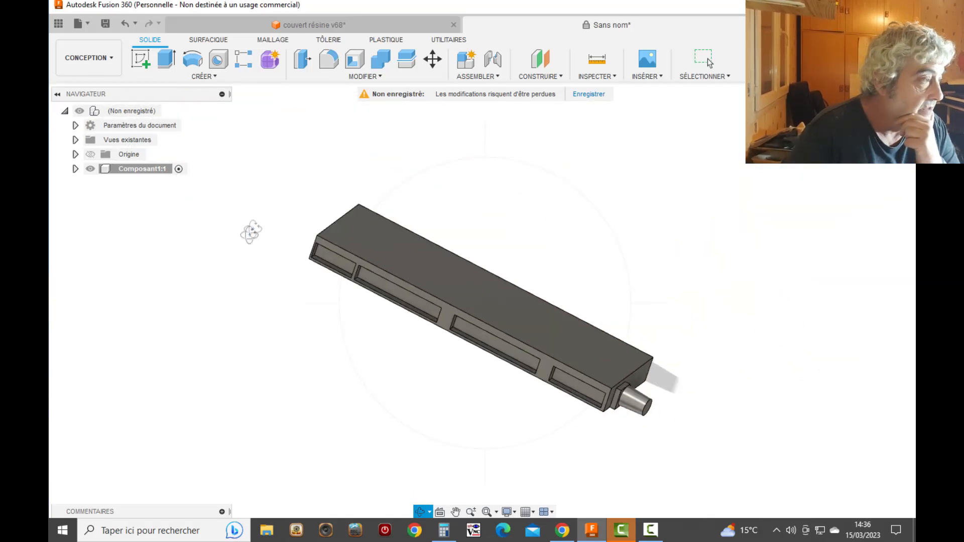
pyautogui.click(199, 77)
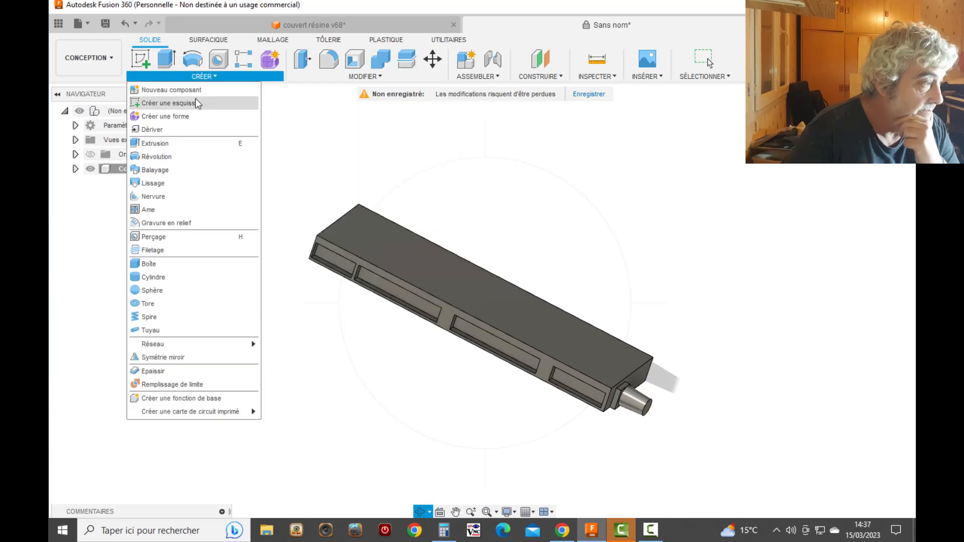
pyautogui.click(197, 103)
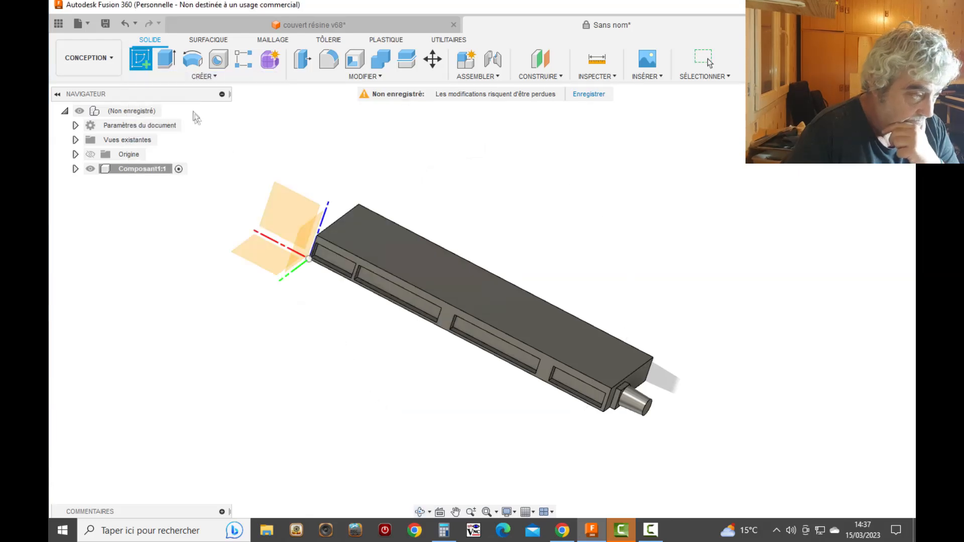
pyautogui.click(583, 358)
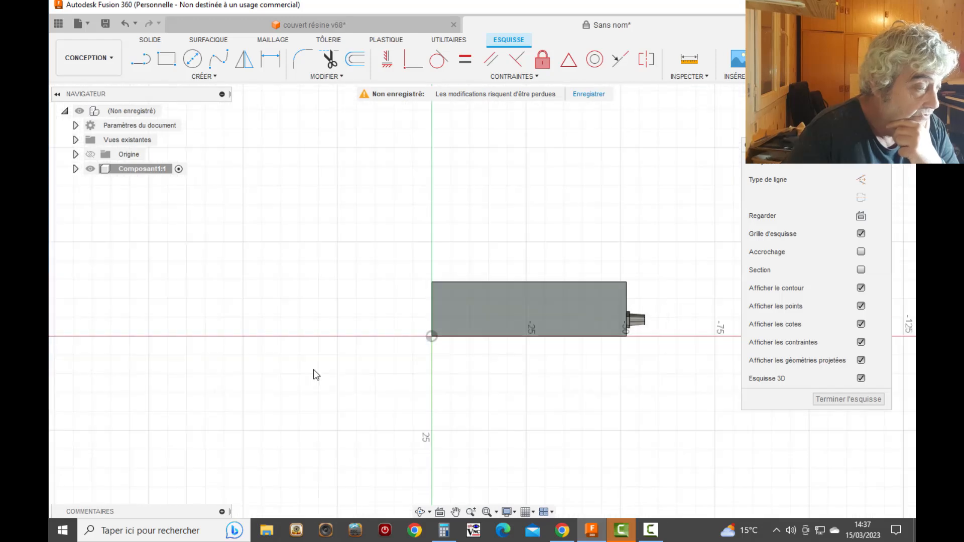
pyautogui.scroll(-2, 316, 375)
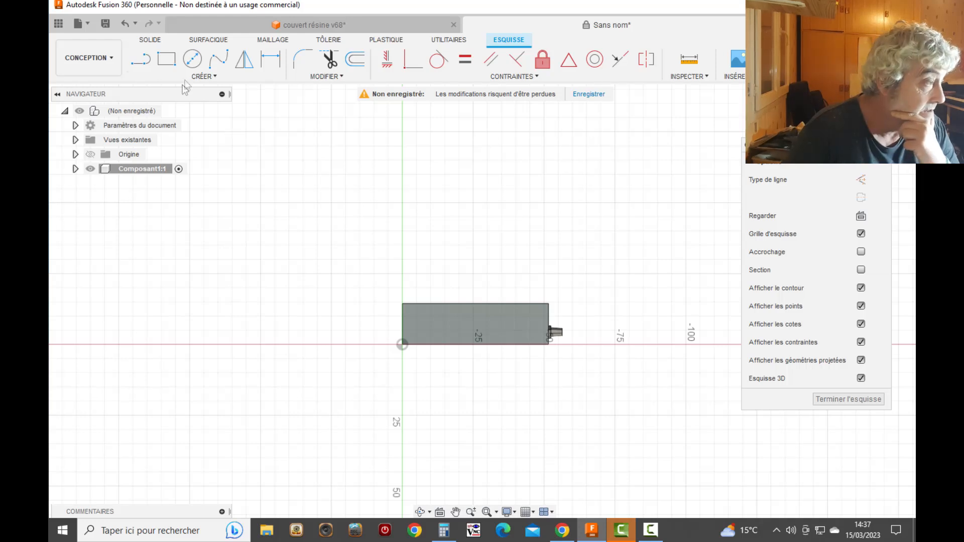
# Draw a 13.555 mm by 5.3 mm rectangle inward from the chassis corner where the recessed side meets the buffer end
pyautogui.click(166, 60)
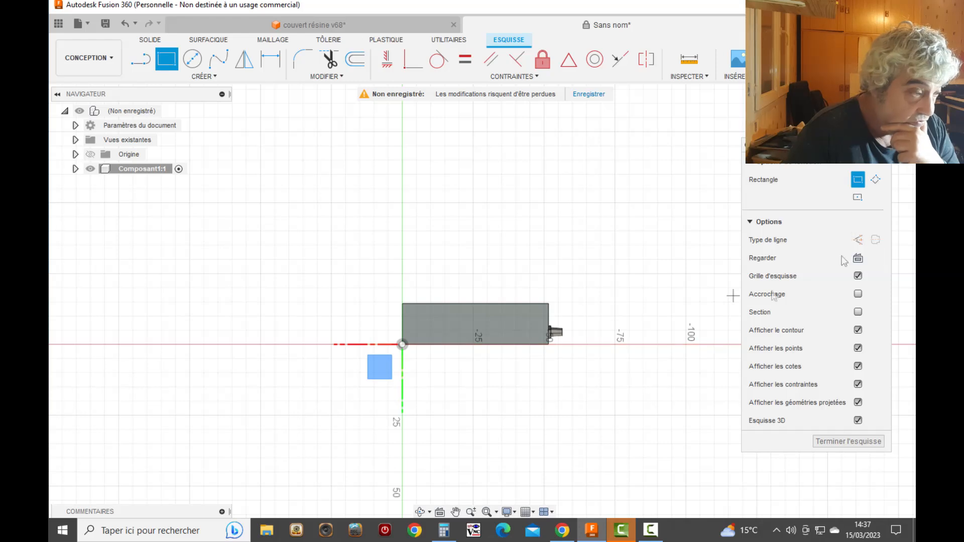
pyautogui.scroll(2, 520, 400)
pyautogui.scroll(4, 542, 325)
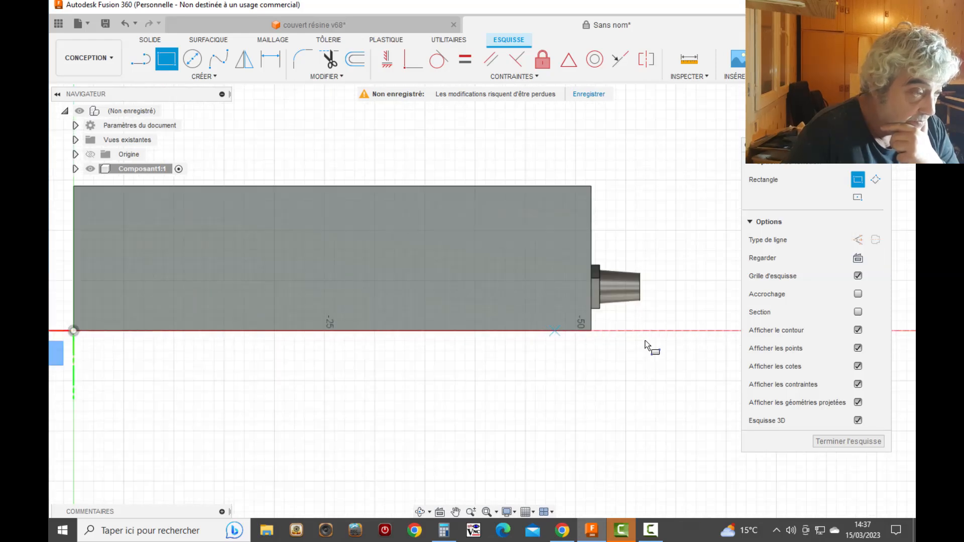
pyautogui.click(591, 331)
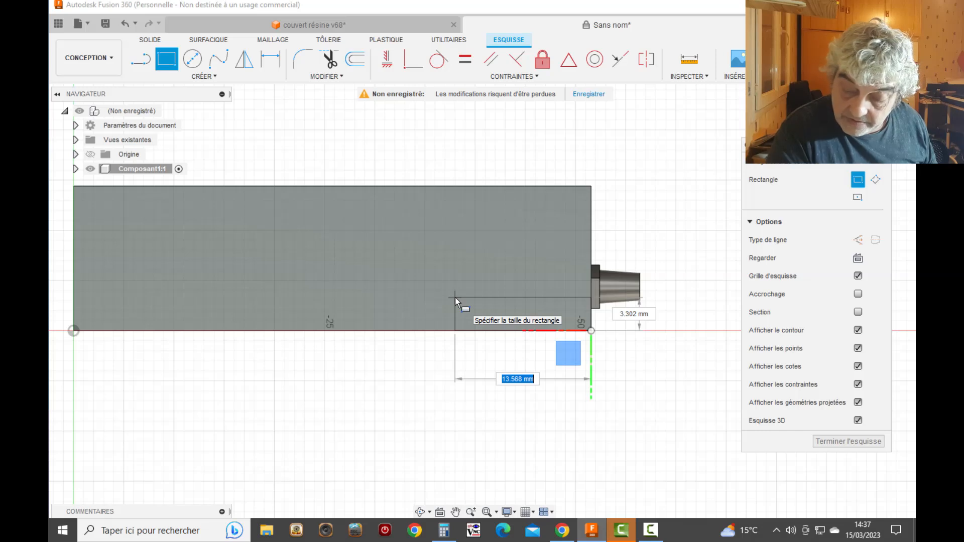
pyautogui.write('13.555')
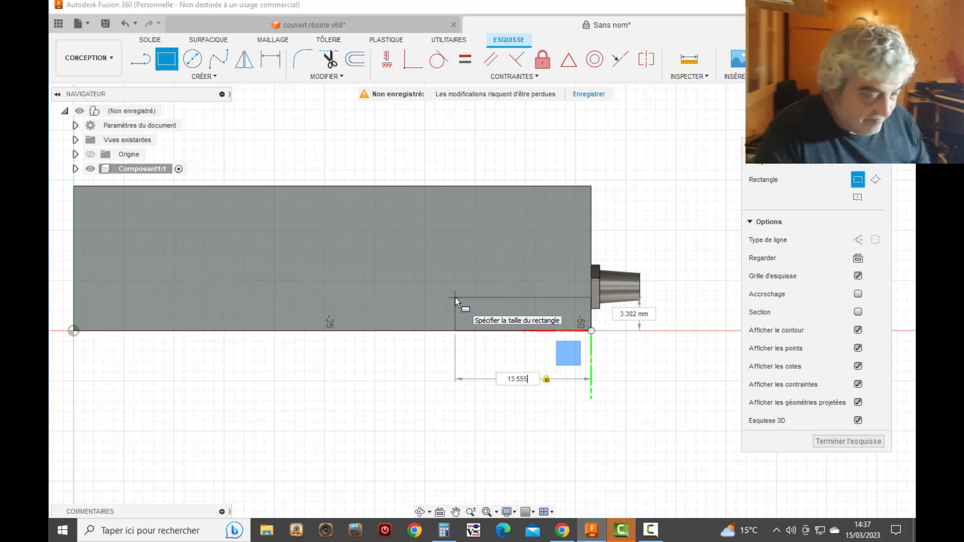
pyautogui.press('Tab')
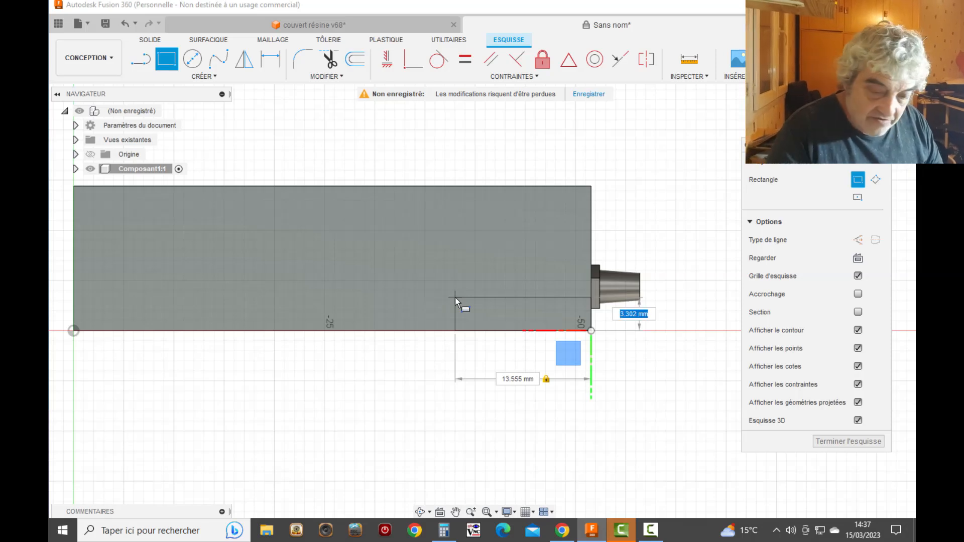
pyautogui.write('5.3')
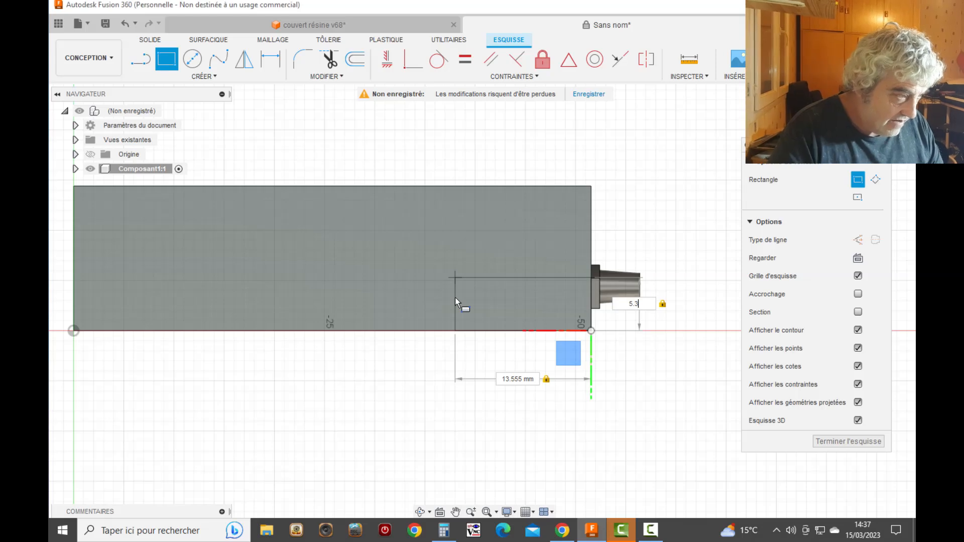
pyautogui.press('Return')
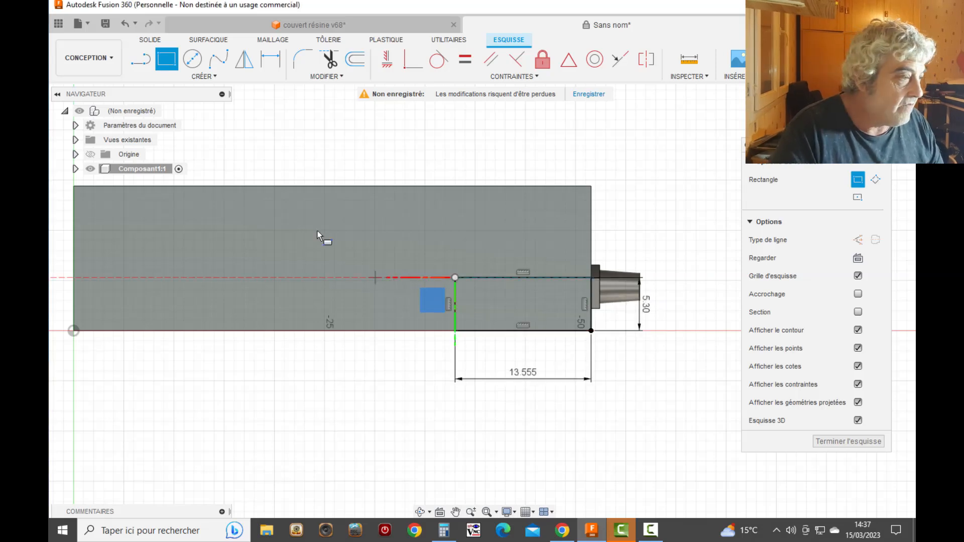
# From the rectangle's inner corner, draw a 12 mm line lengthwise away from the buffer, followed by a perpendicular 4 mm line toward the chassis's middle
pyautogui.click(141, 63)
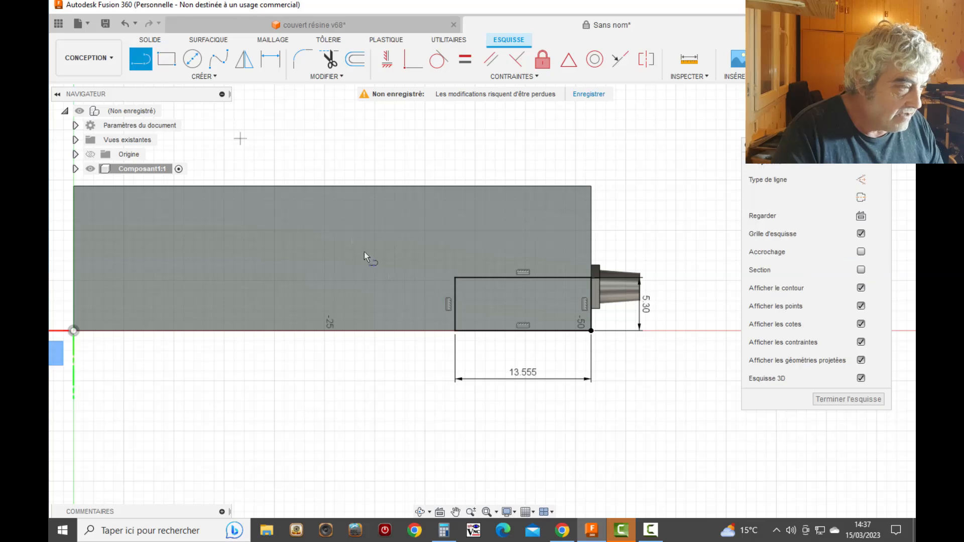
pyautogui.click(454, 279)
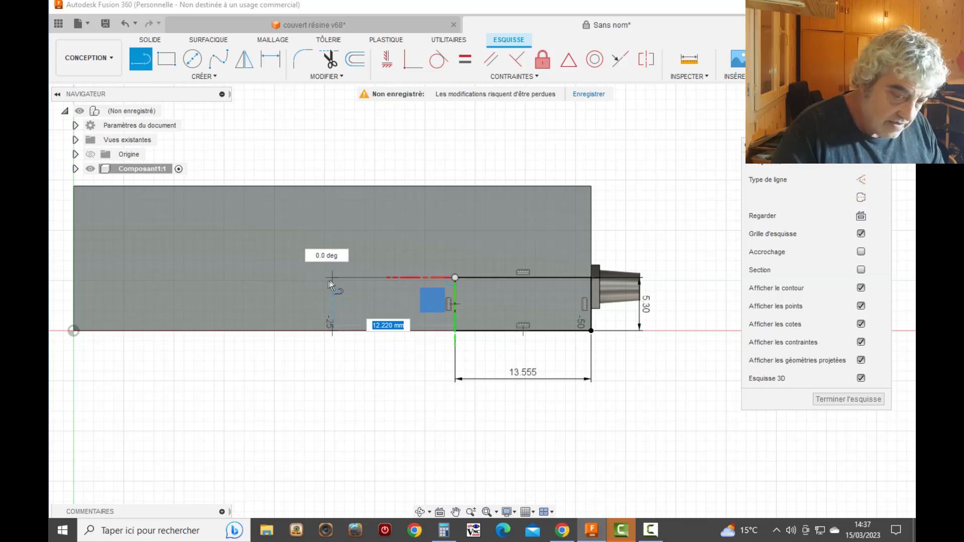
pyautogui.write('12')
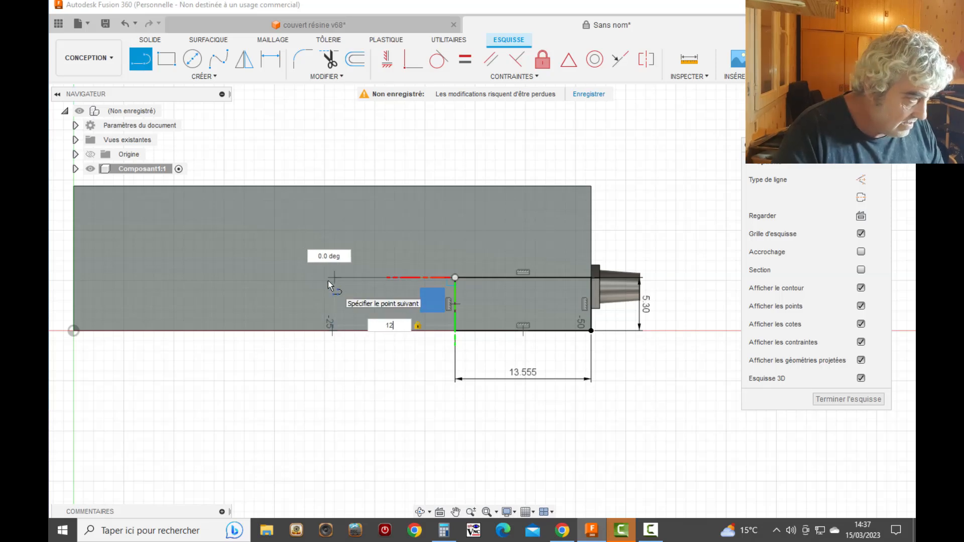
pyautogui.press('Return')
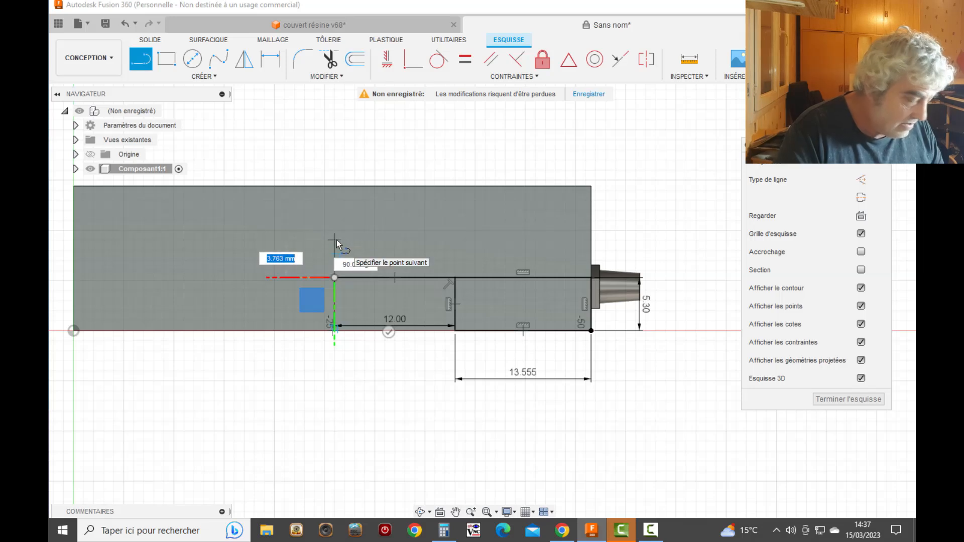
pyautogui.write('4')
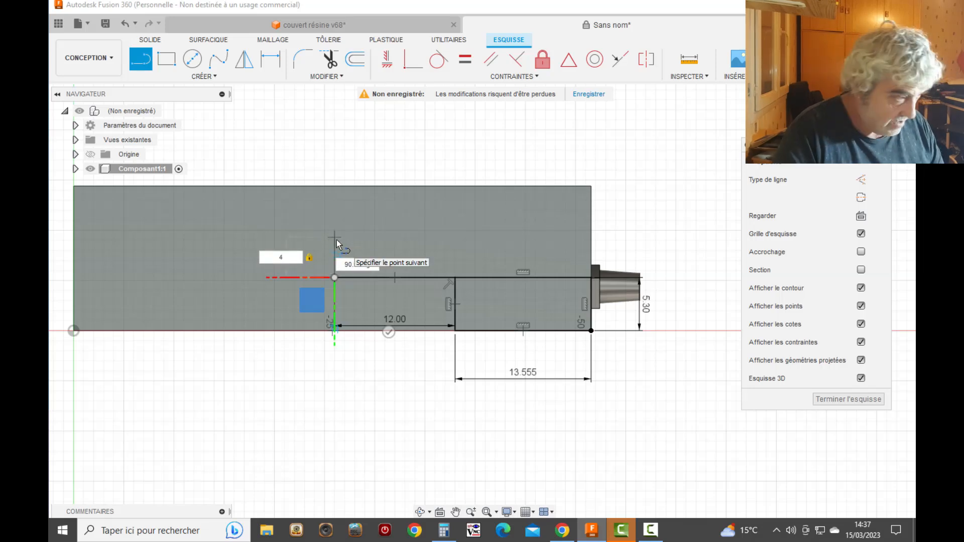
pyautogui.press('Return')
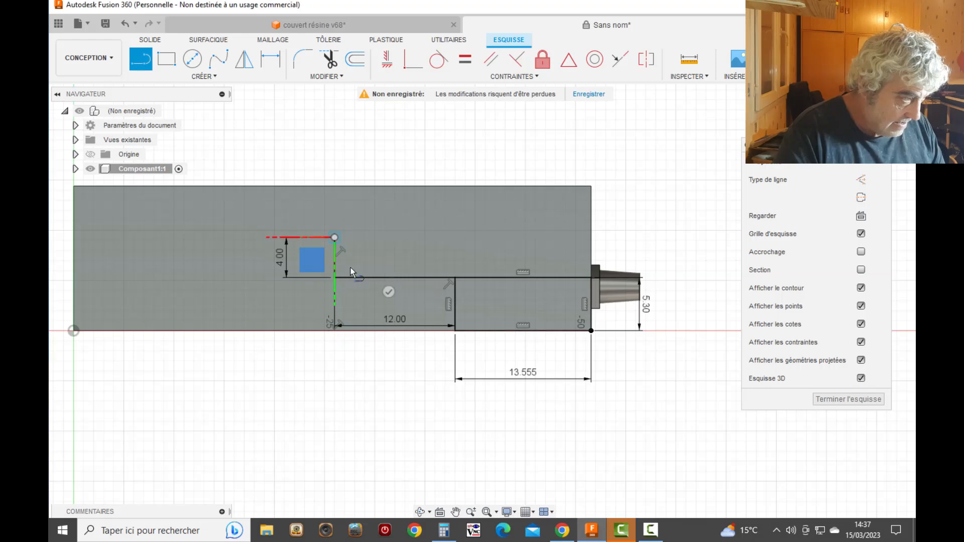
pyautogui.rightClick(374, 164)
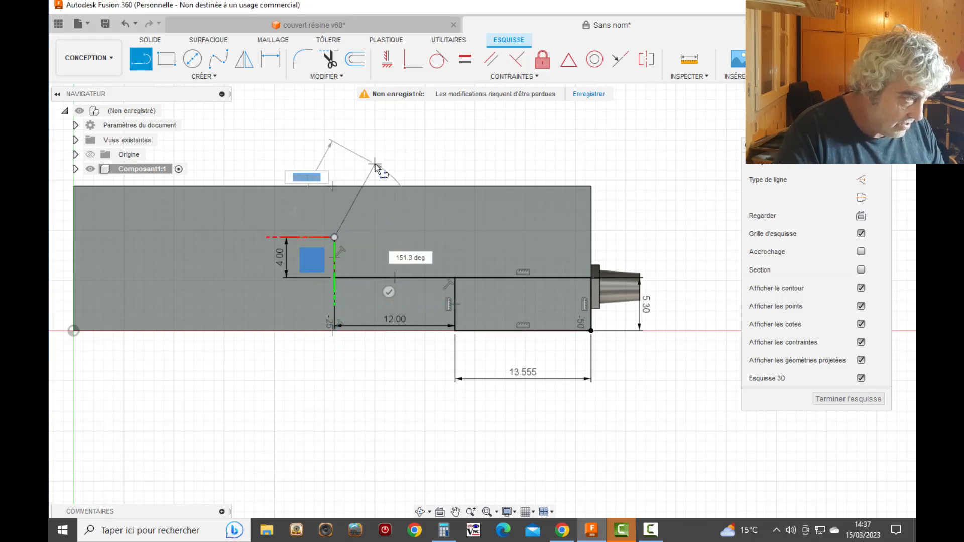
pyautogui.click(420, 164)
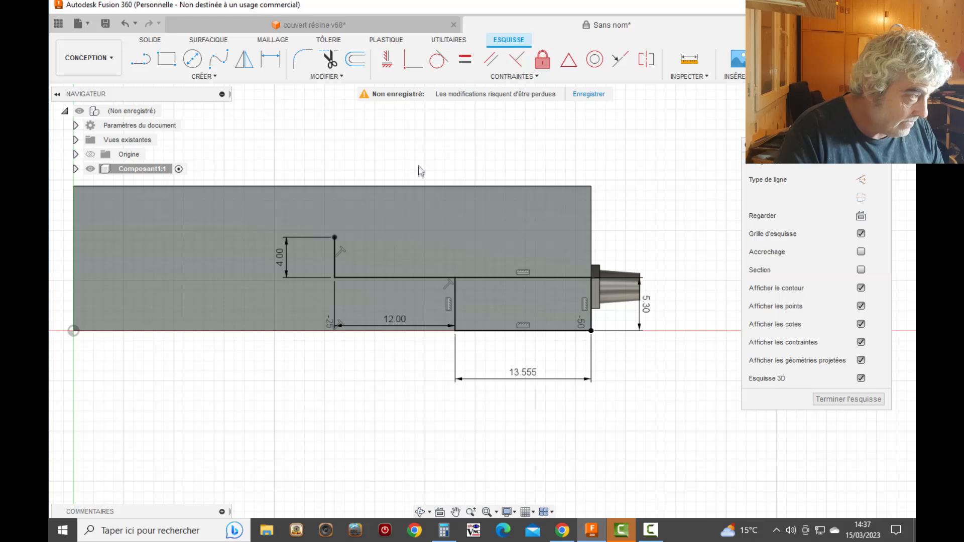
# Draw a 2.4 mm perpendicular line from the rectangle's inner corner and close the trapezoid with a sloping line to the 4 mm line's end
pyautogui.click(142, 61)
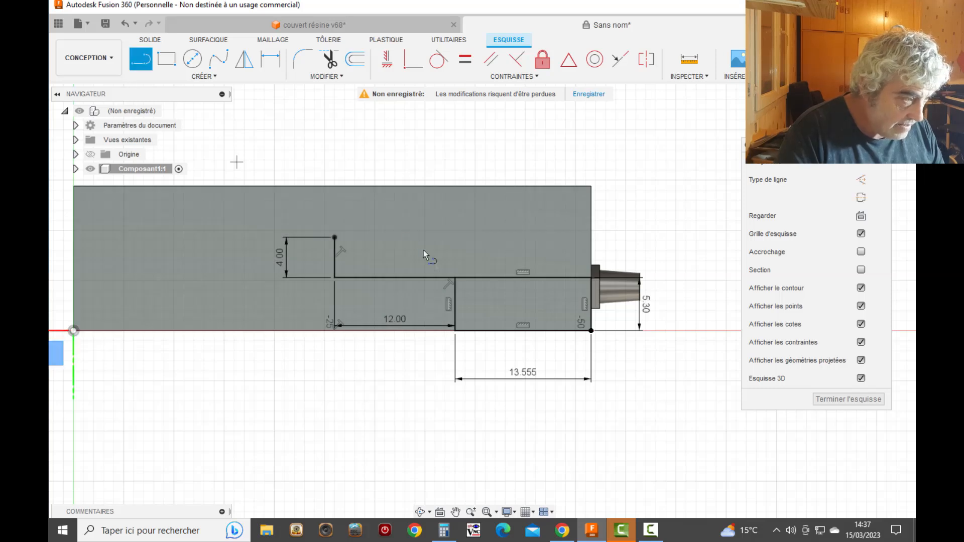
pyautogui.click(455, 278)
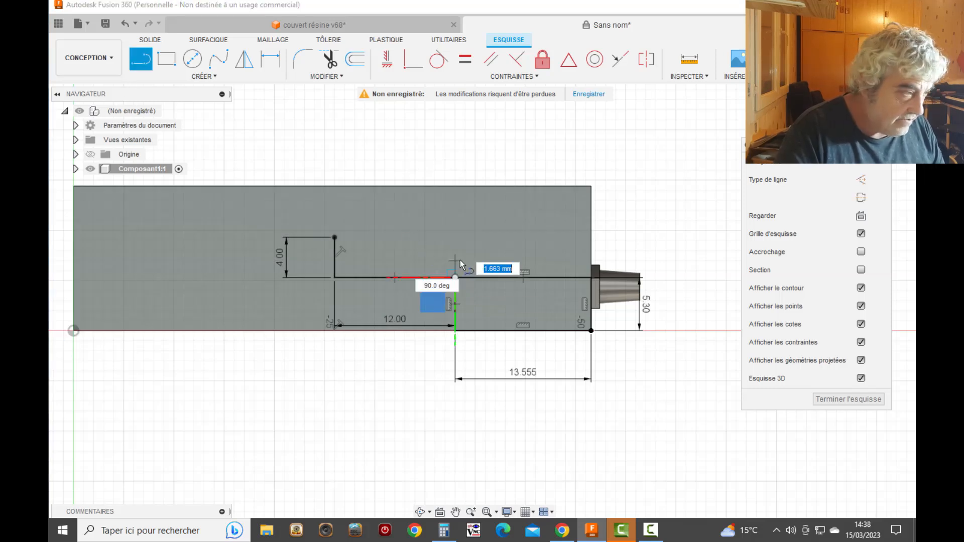
pyautogui.write('2.4')
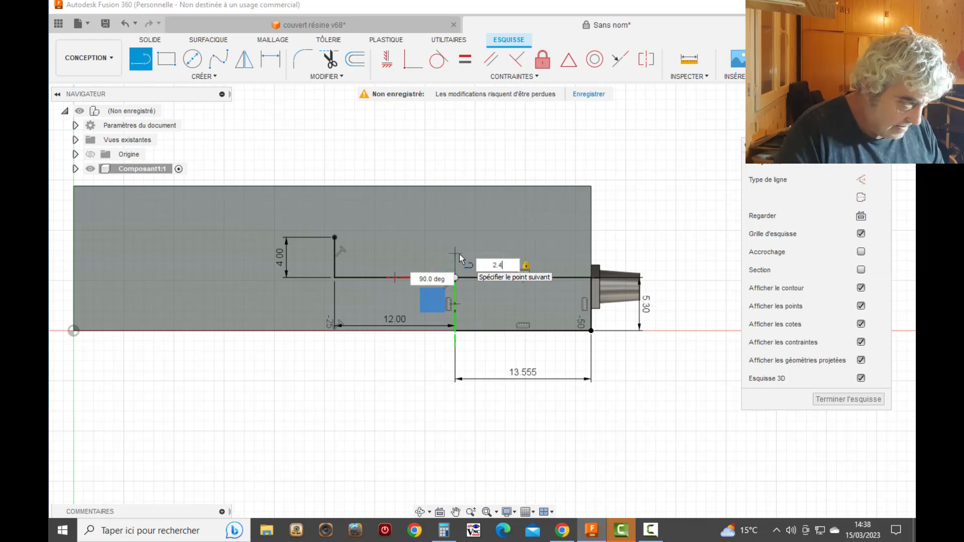
pyautogui.press('Return')
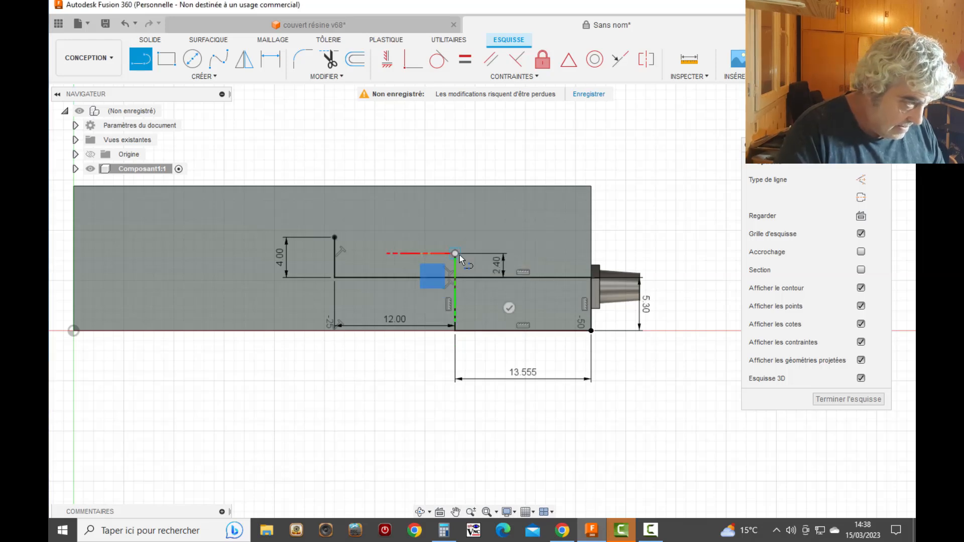
pyautogui.click(334, 237)
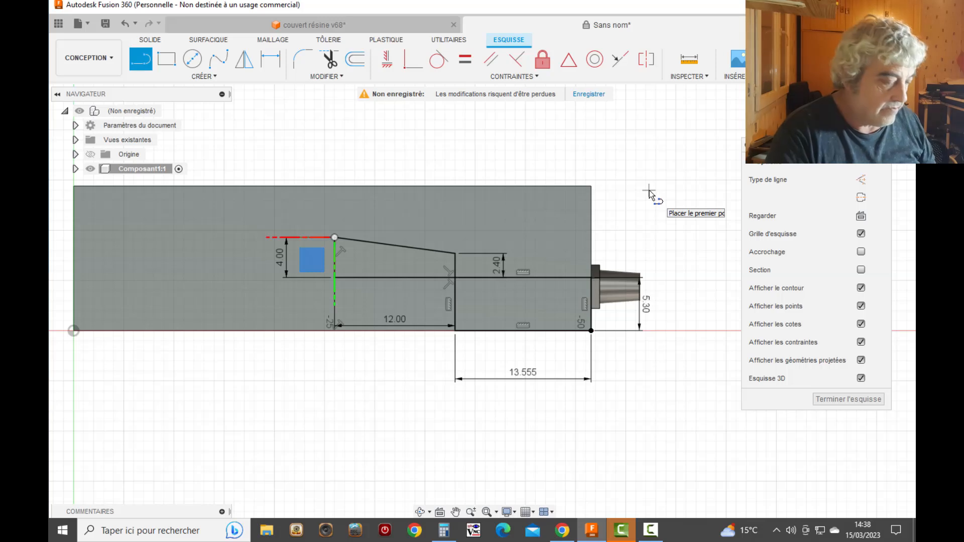
# Extrude the trapezoid by -5 mm as a cut through the chassis
pyautogui.press('e')
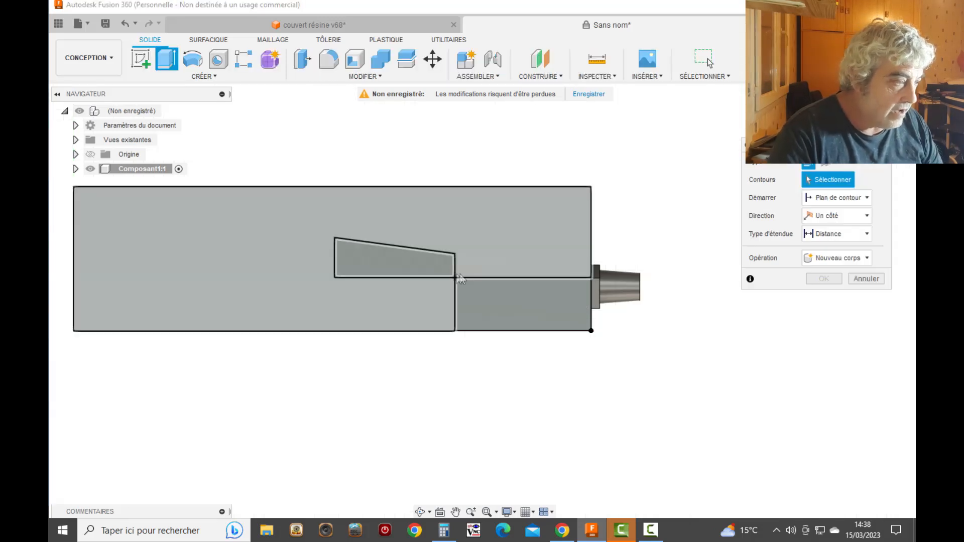
pyautogui.click(432, 265)
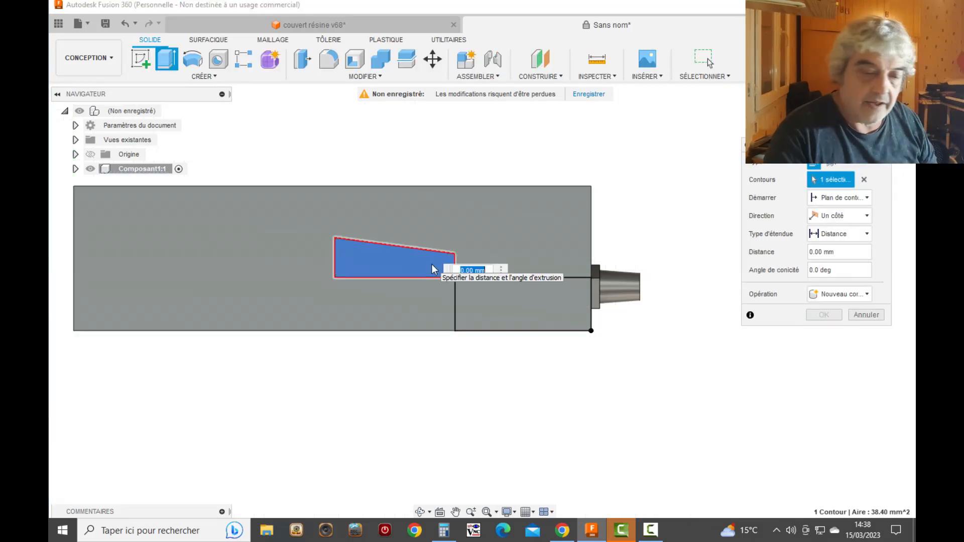
pyautogui.write('-5')
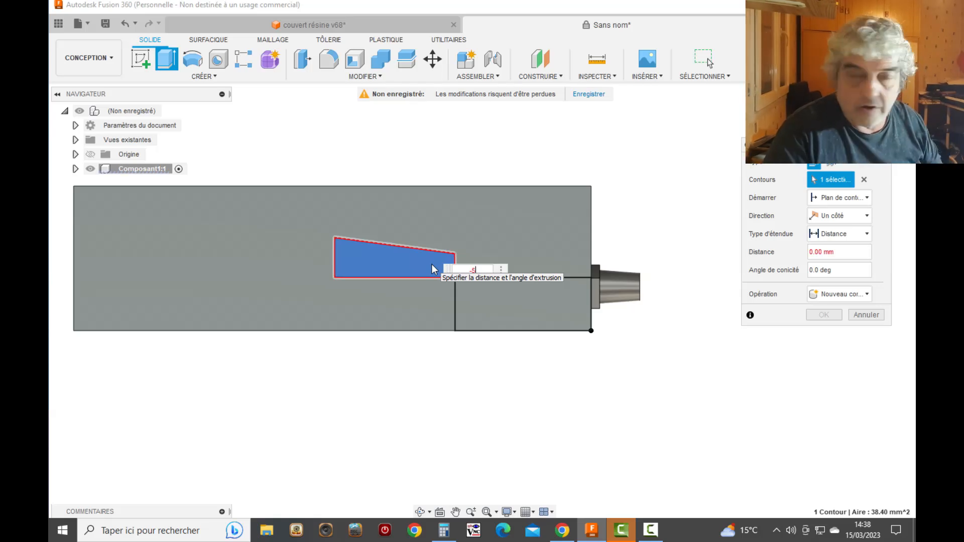
pyautogui.press('Return')
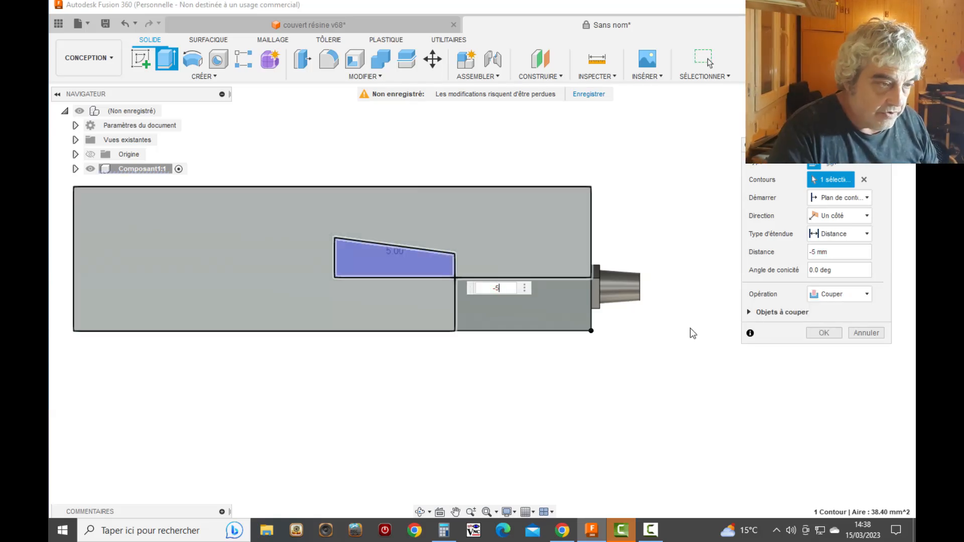
pyautogui.click(824, 331)
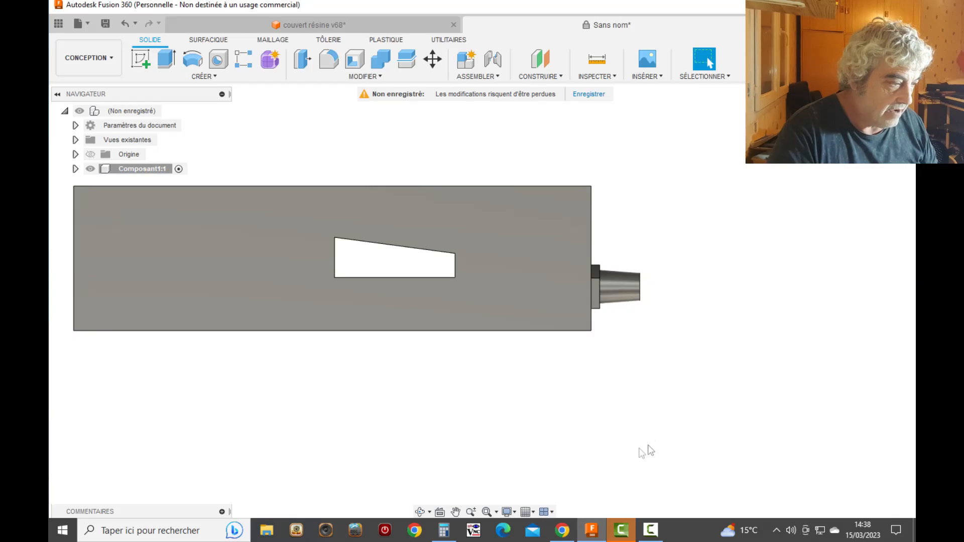
# Inspect the trapezoidal opening at an angle and switch to the couvert résine v68 design
pyautogui.click(420, 512)
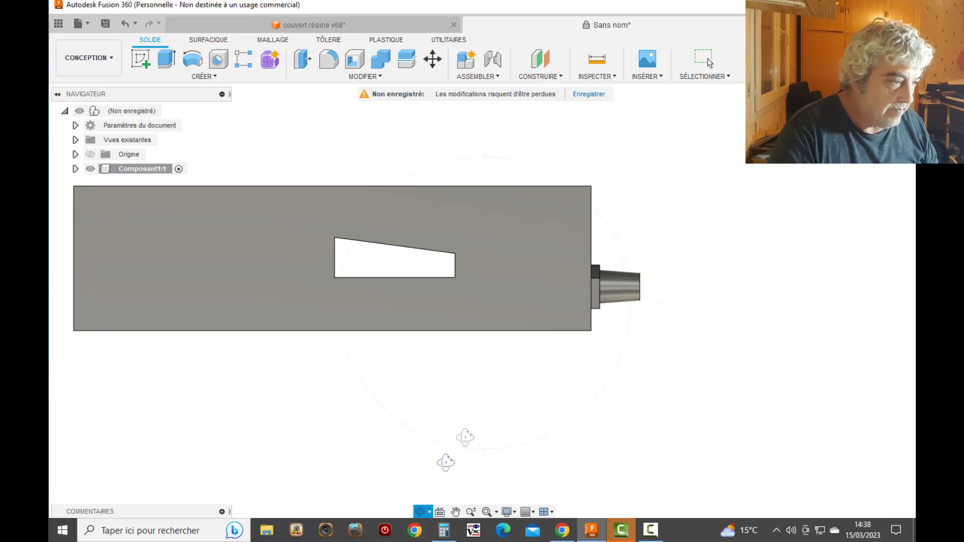
pyautogui.moveTo(491, 385); pyautogui.dragTo(489, 233)
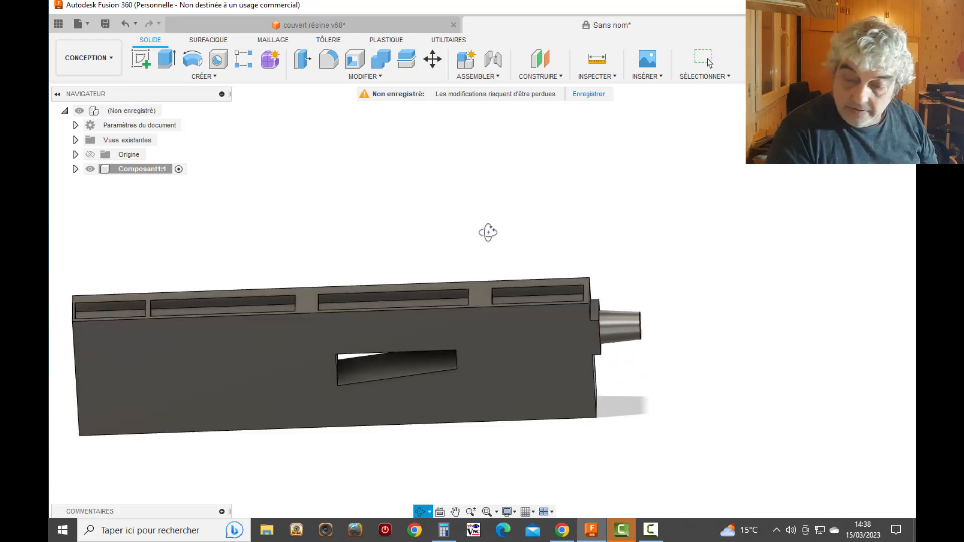
pyautogui.scroll(-5, 542, 335)
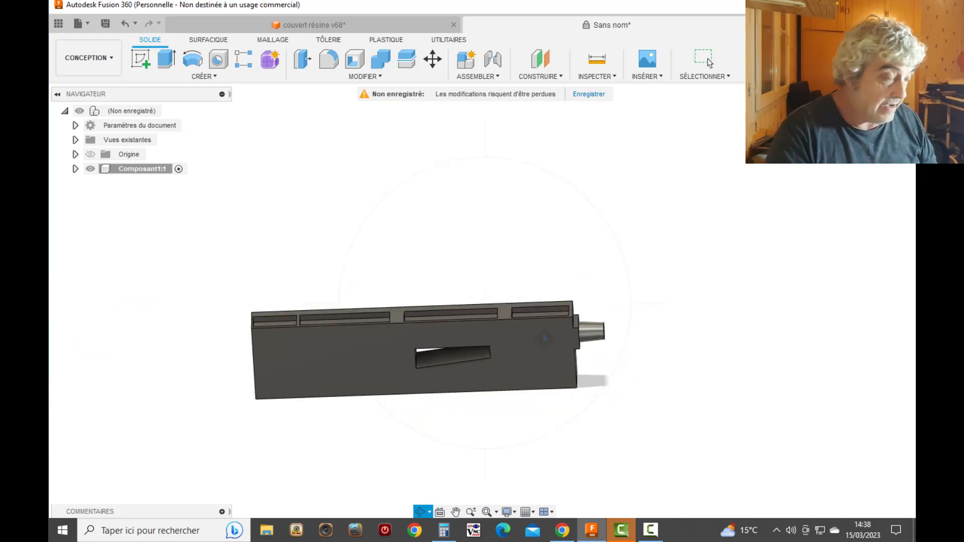
pyautogui.click(381, 25)
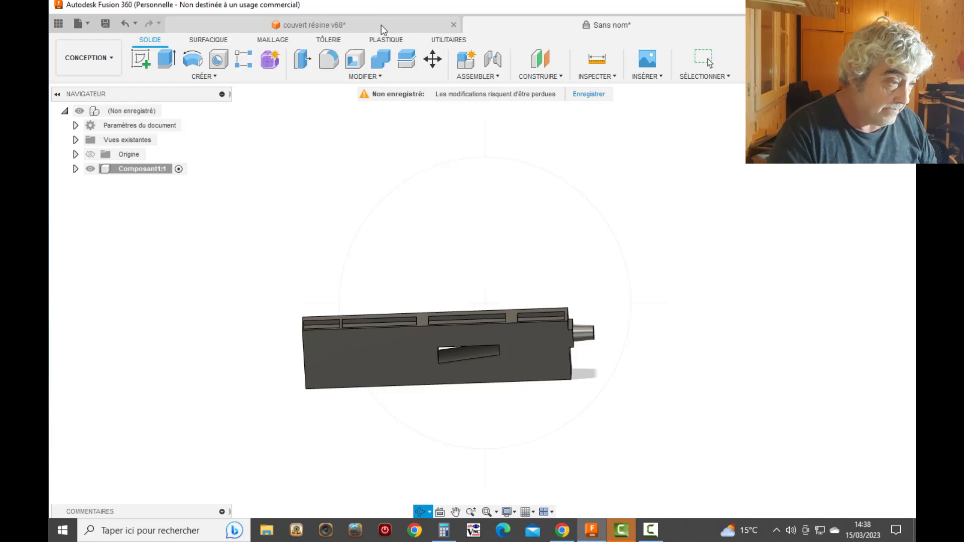
# Measure the end beam's width between its two long edges on the couvert résine v68 wagon chassis
pyautogui.click(419, 513)
pyautogui.moveTo(449, 376); pyautogui.dragTo(481, 288)
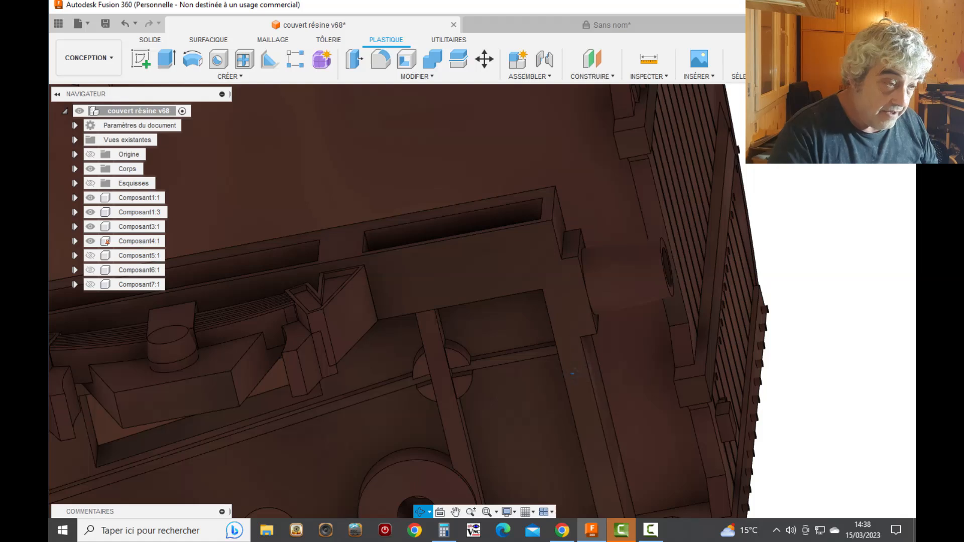
pyautogui.press('Escape')
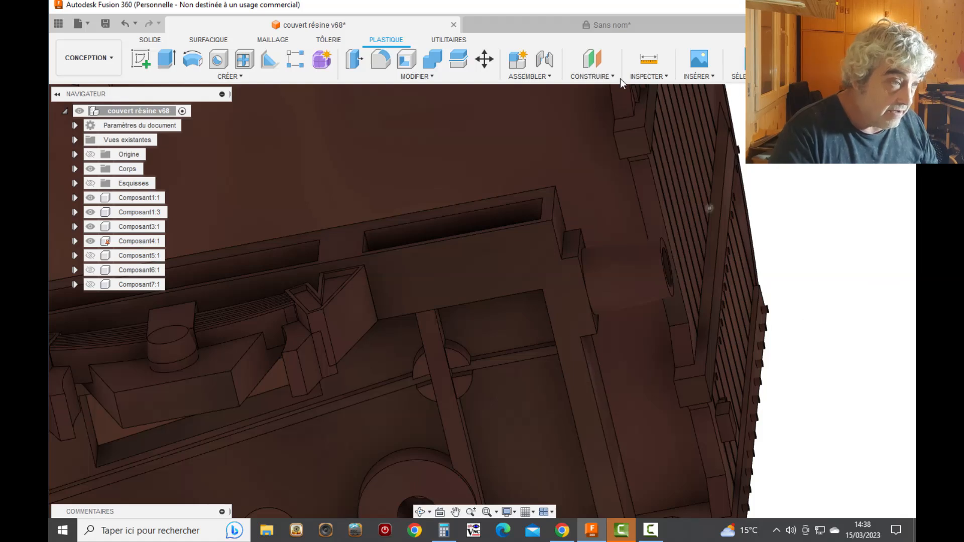
pyautogui.click(638, 78)
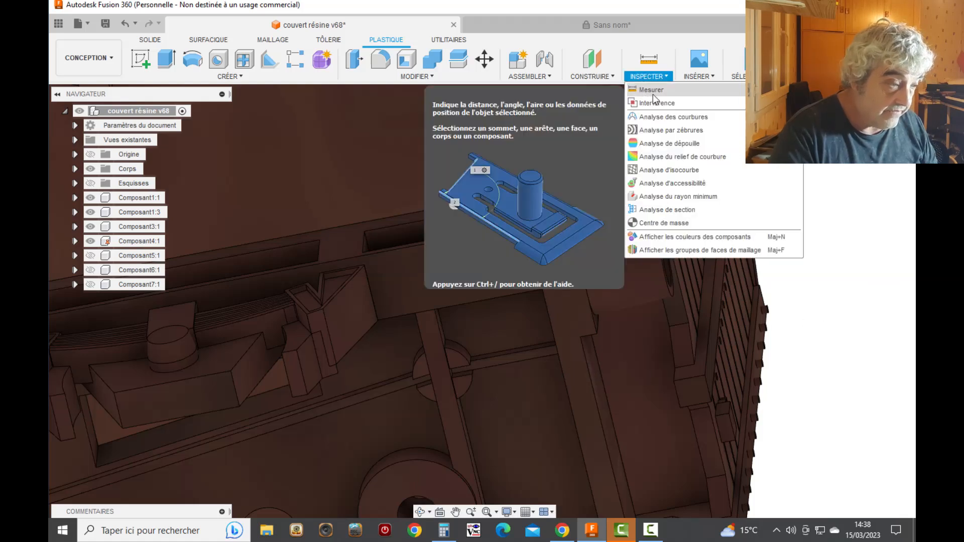
pyautogui.click(652, 91)
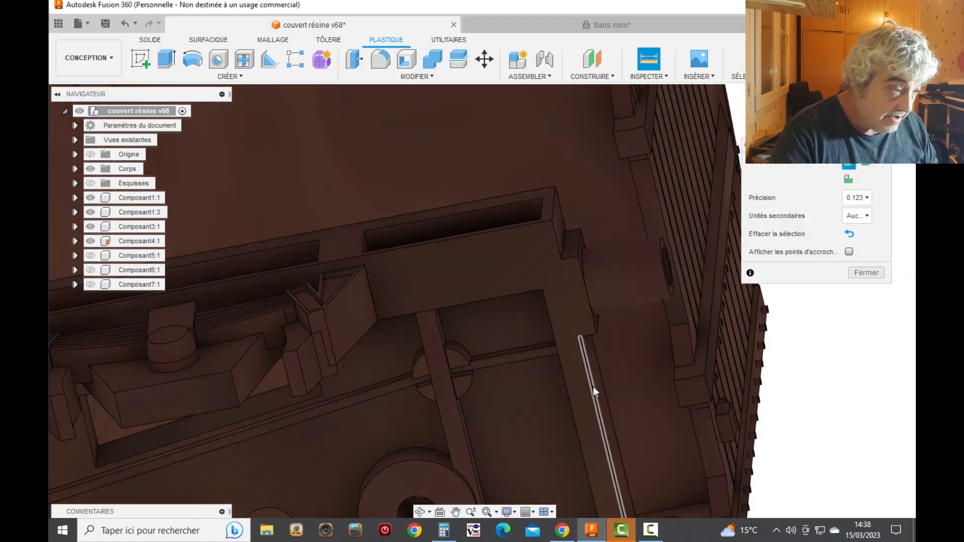
pyautogui.click(593, 387)
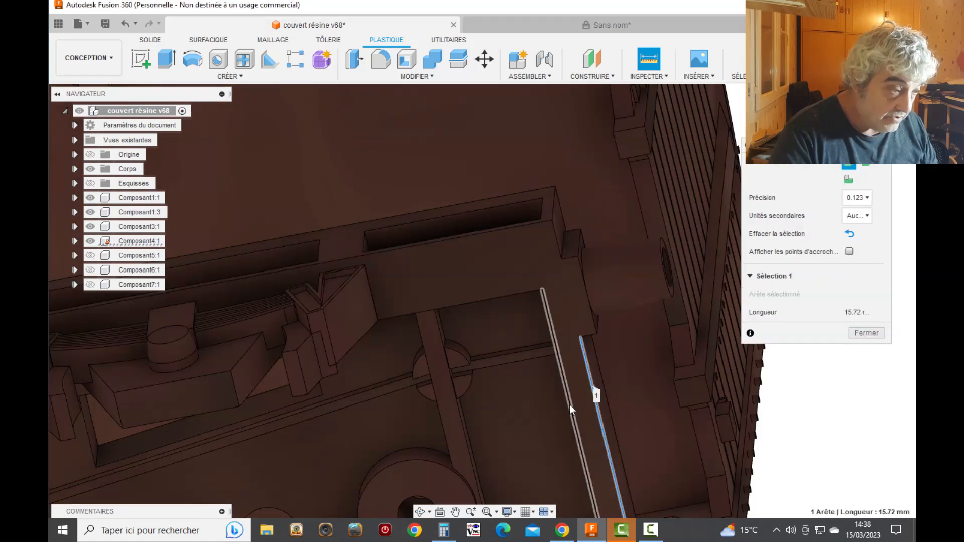
pyautogui.click(570, 405)
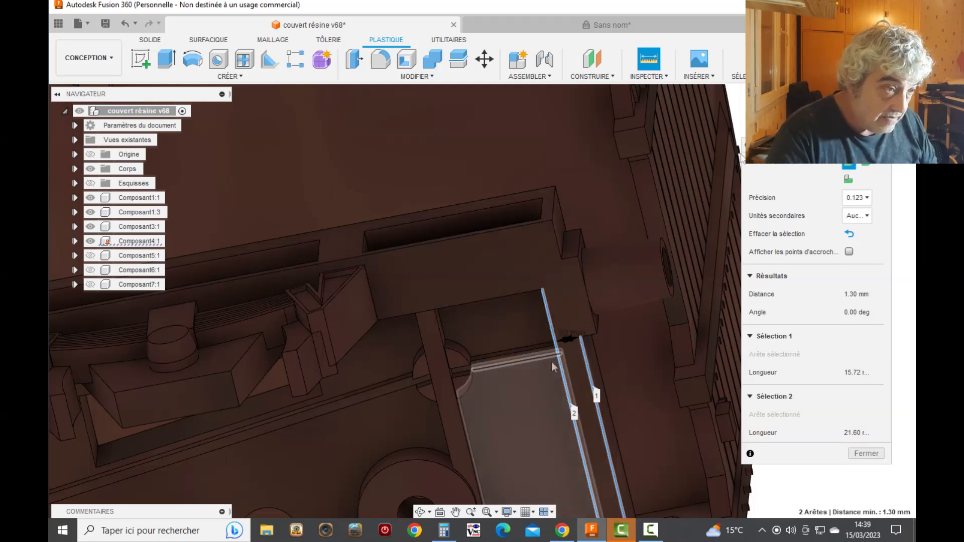
# Measure the side frame's width near the buffer, from its inner edge to its outer edge, and clear the selection
pyautogui.click(848, 234)
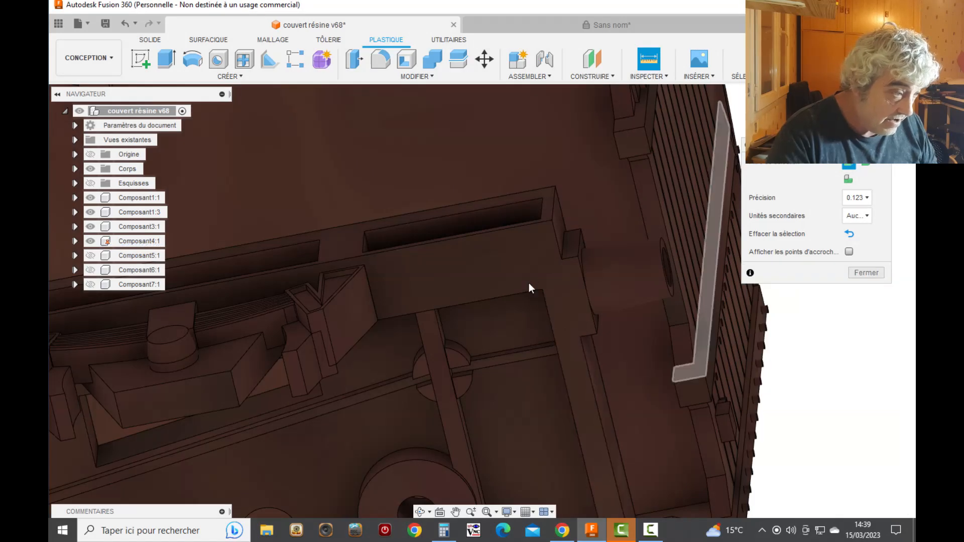
pyautogui.click(515, 296)
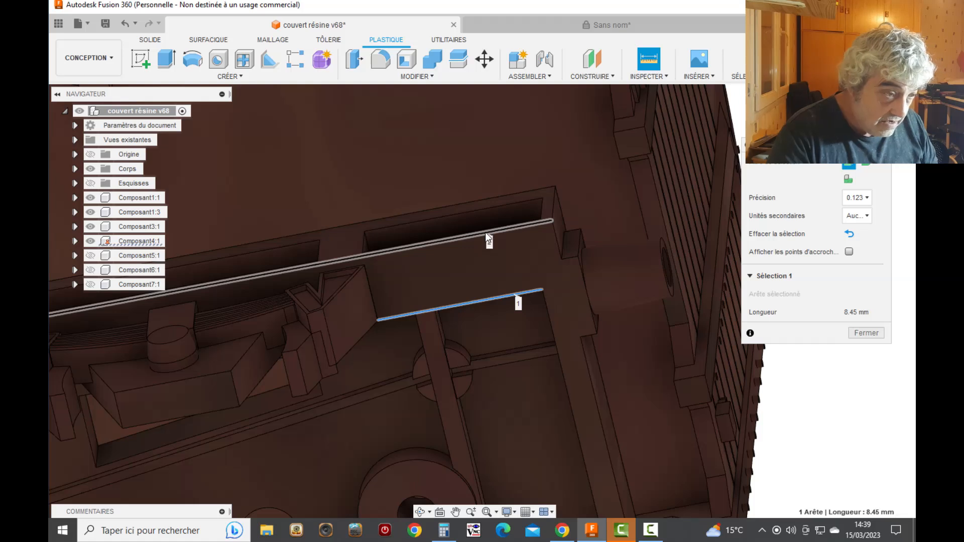
pyautogui.click(485, 233)
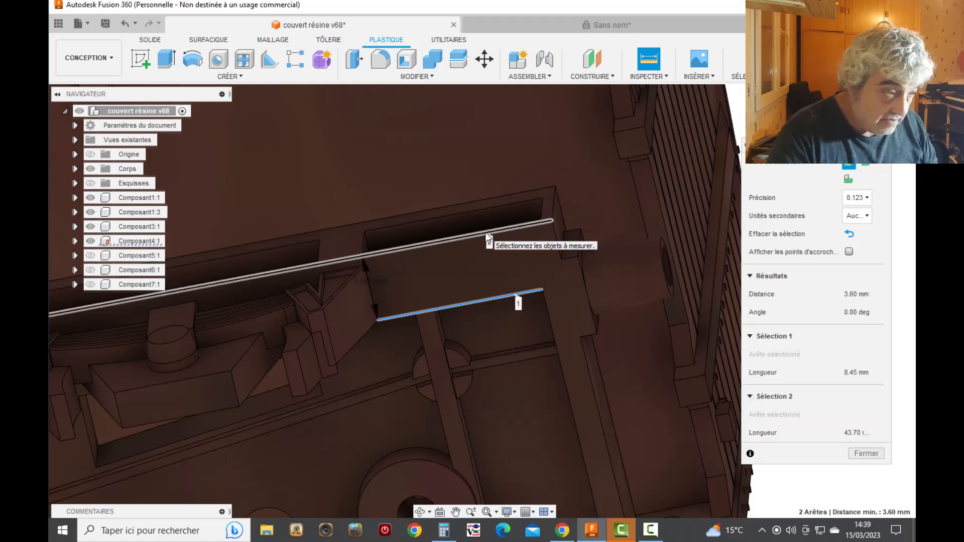
pyautogui.scroll(-3, 487, 237)
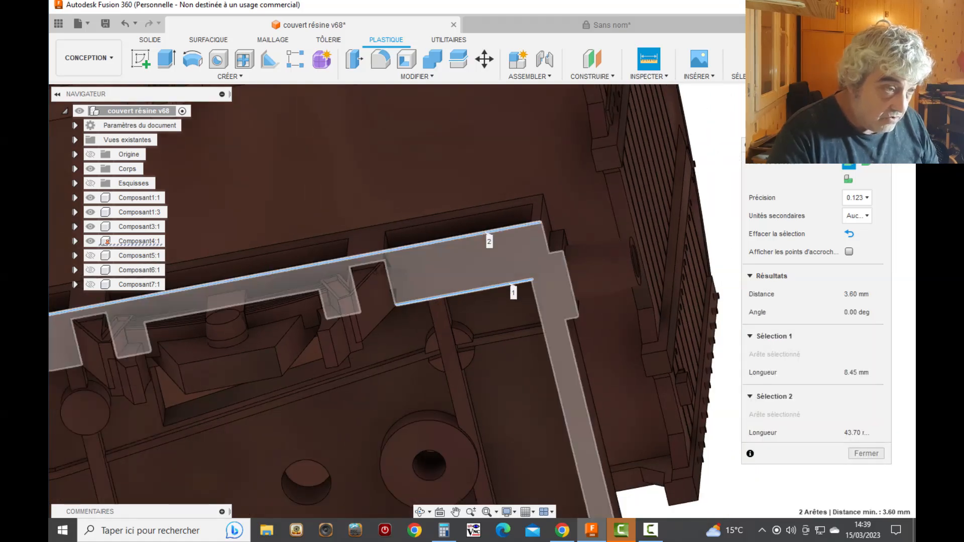
pyautogui.click(849, 234)
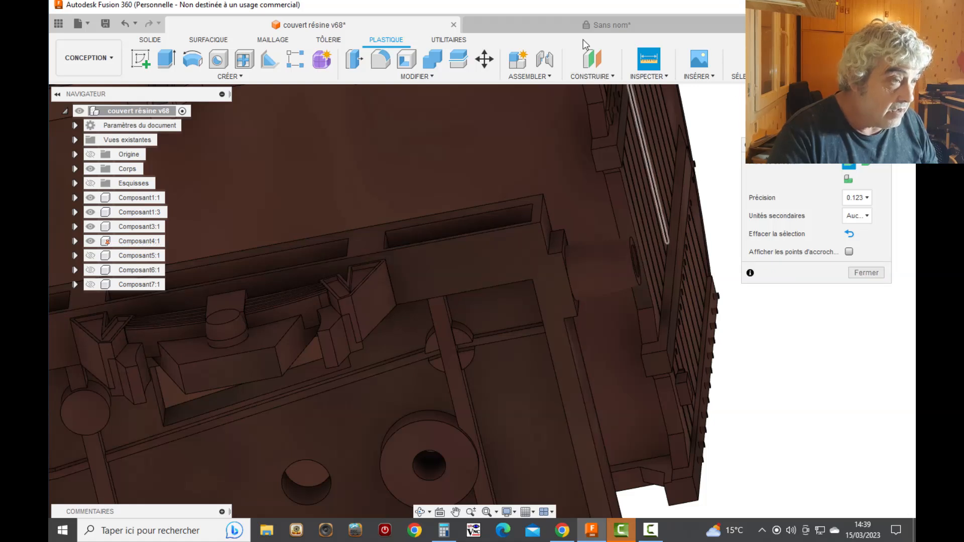
# In the unsaved design, sketch a 1.3 mm by 3.6 mm rectangle on the face with the trapezoidal opening, starting from the chassis corner beside the buffer
pyautogui.click(580, 23)
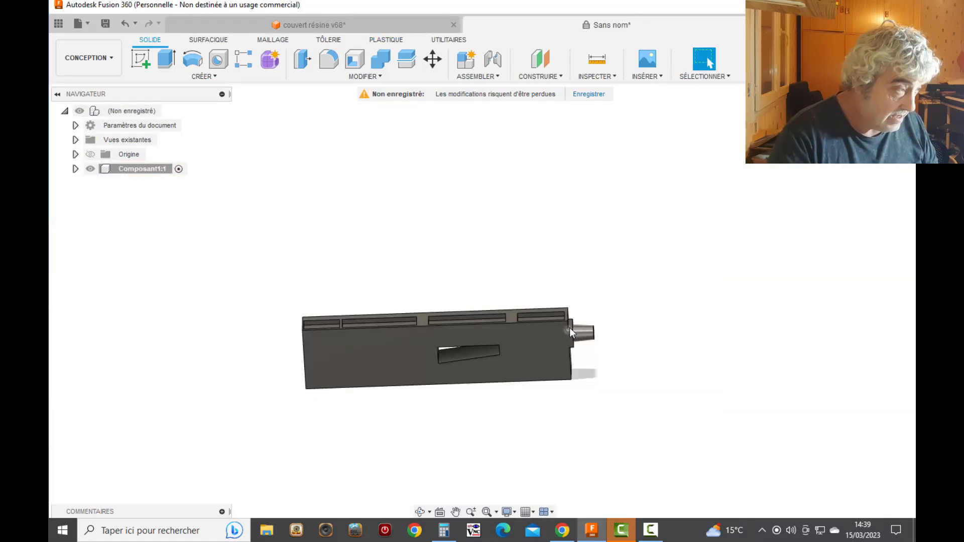
pyautogui.click(197, 79)
pyautogui.click(198, 109)
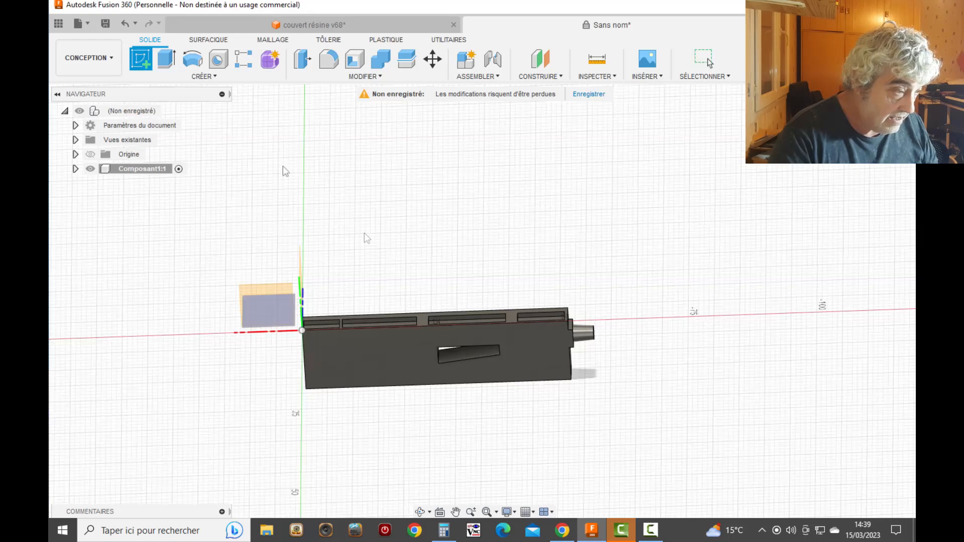
pyautogui.click(540, 353)
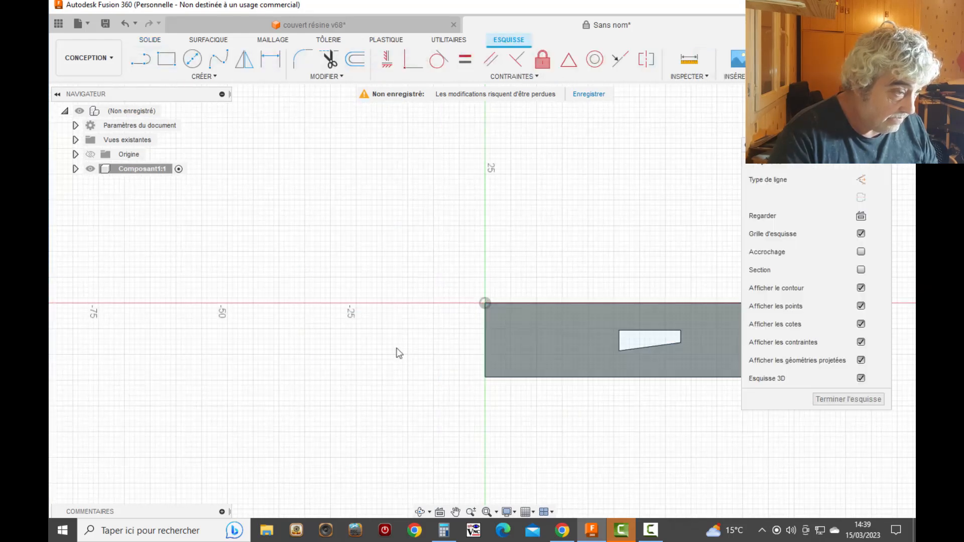
pyautogui.click(167, 58)
pyautogui.scroll(3, 538, 416)
pyautogui.scroll(3, 577, 370)
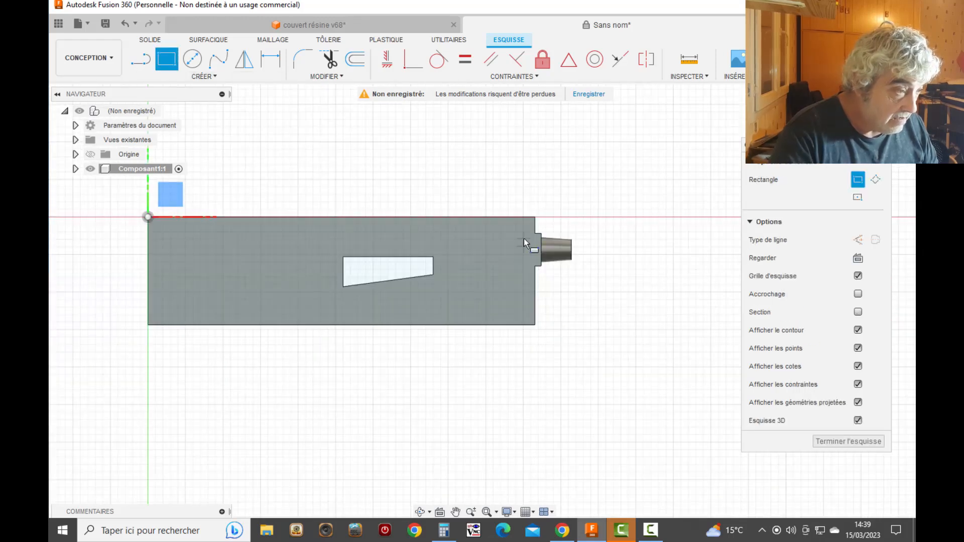
pyautogui.scroll(2, 531, 233)
pyautogui.click(541, 205)
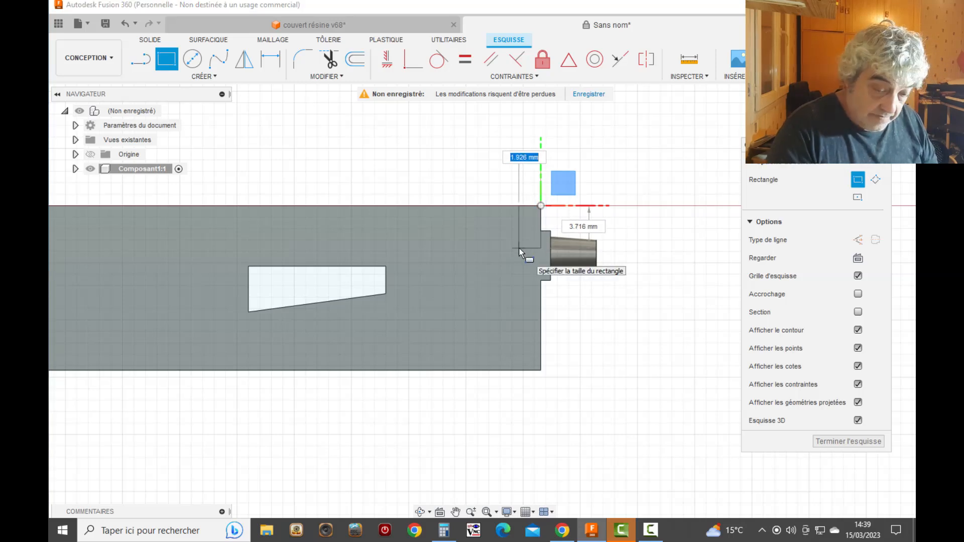
pyautogui.write('1.3')
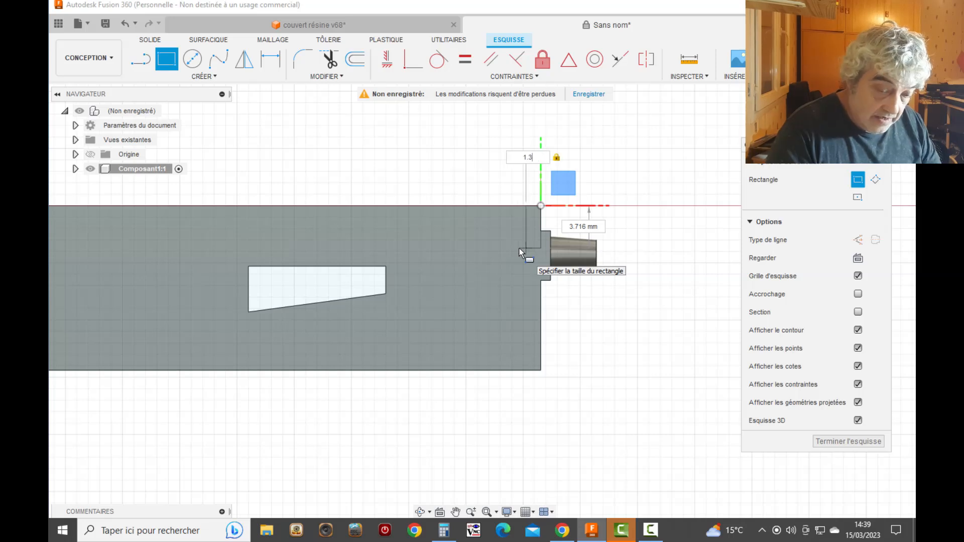
pyautogui.press('Tab')
pyautogui.write('3.6')
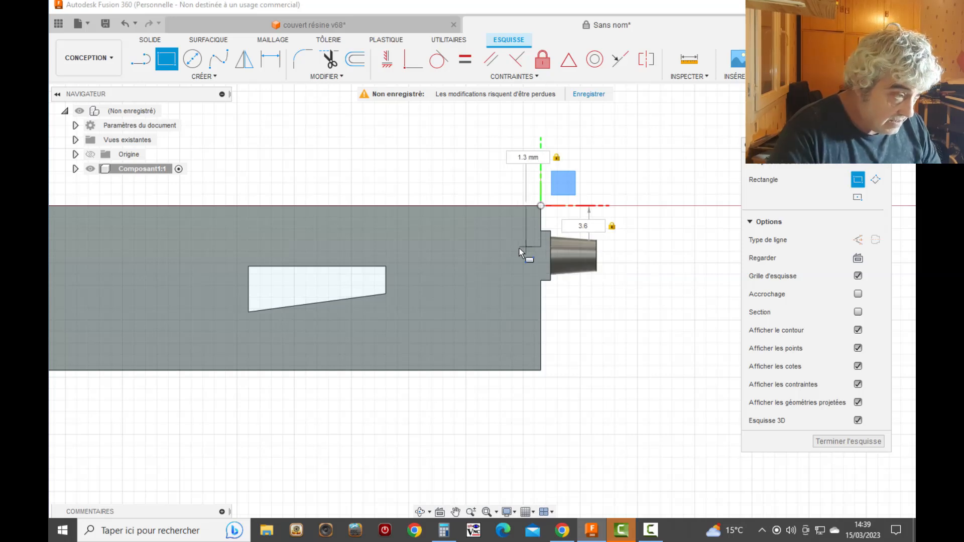
pyautogui.press('Return')
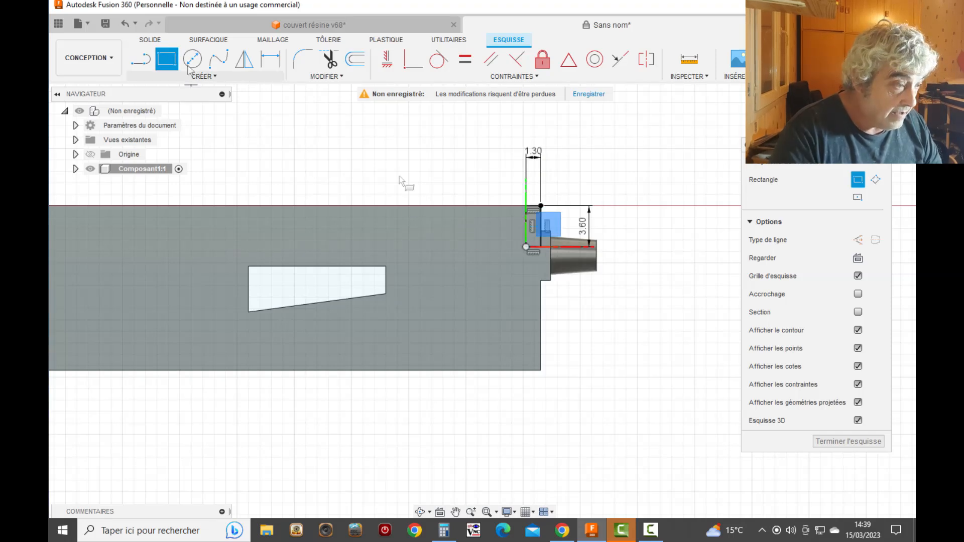
# Sketch a second rectangle from the small rectangle's inner corner to the diagonally opposite far corner of the chassis
pyautogui.click(526, 249)
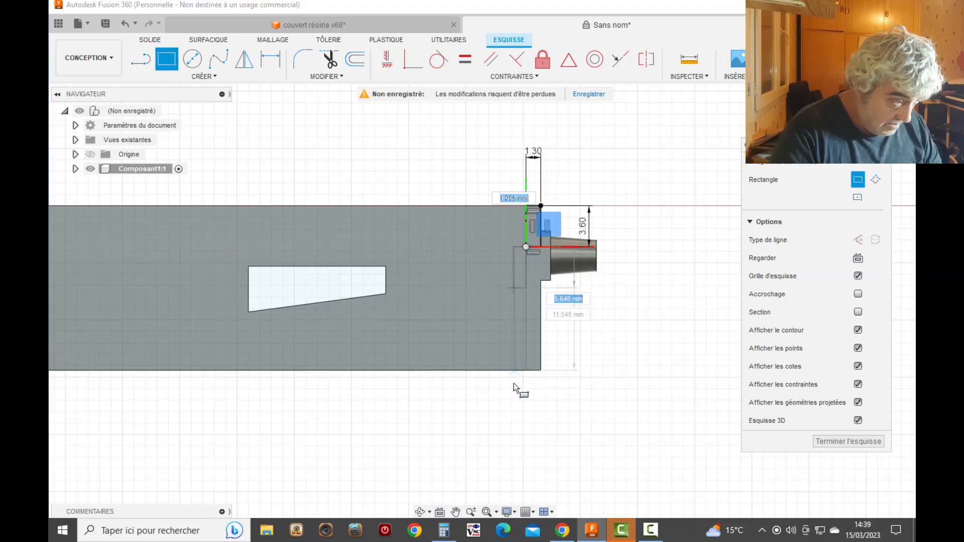
pyautogui.scroll(-2, 524, 386)
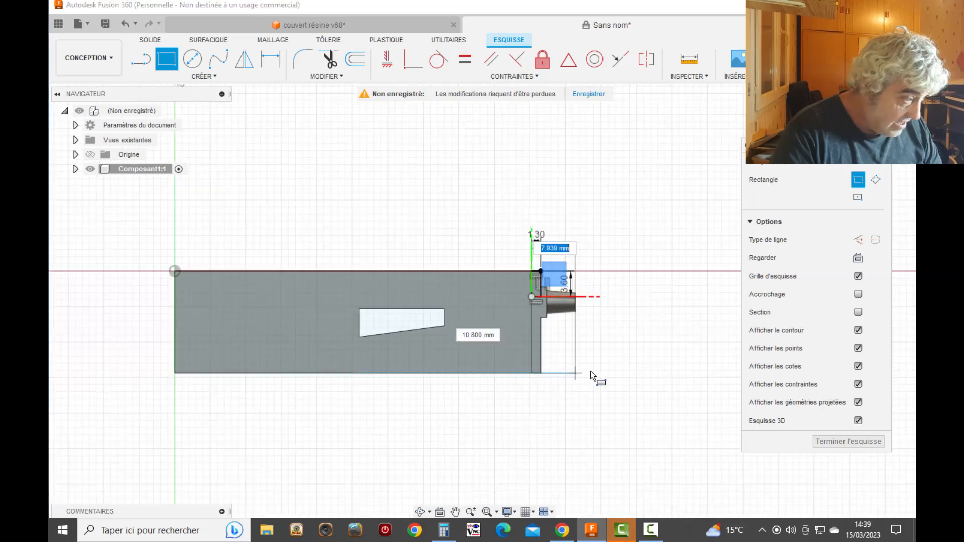
pyautogui.click(175, 373)
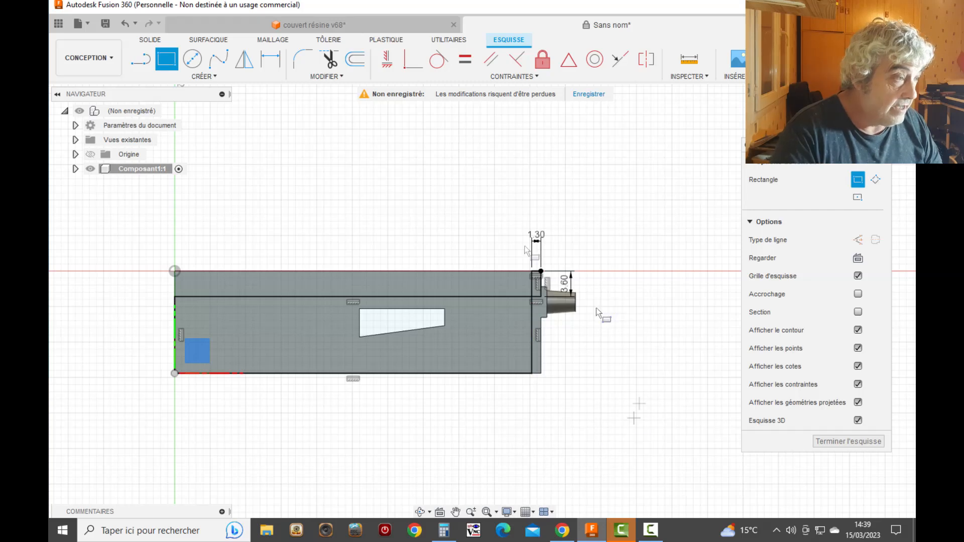
# In couvert résine v68, measure the short depth edge at the inner corner of the chassis frame
pyautogui.click(395, 29)
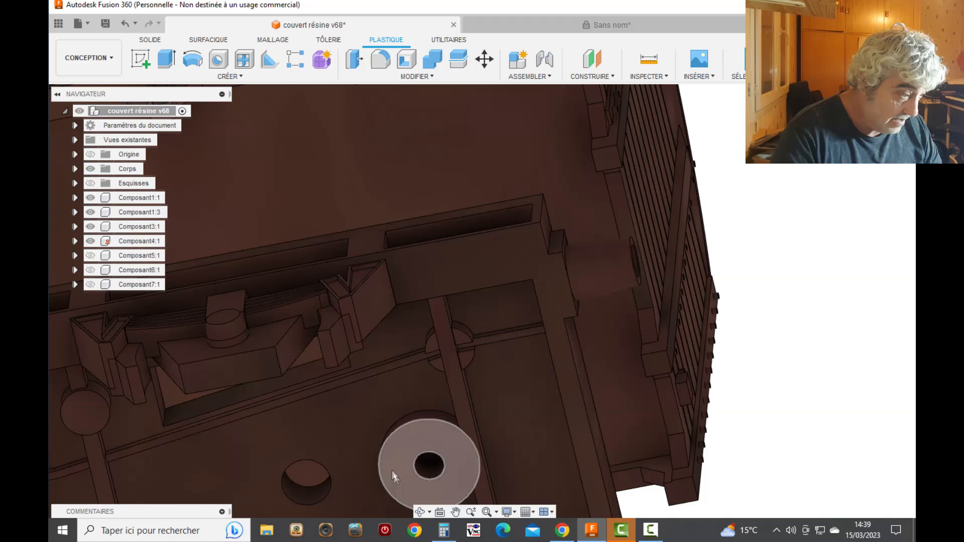
pyautogui.click(420, 511)
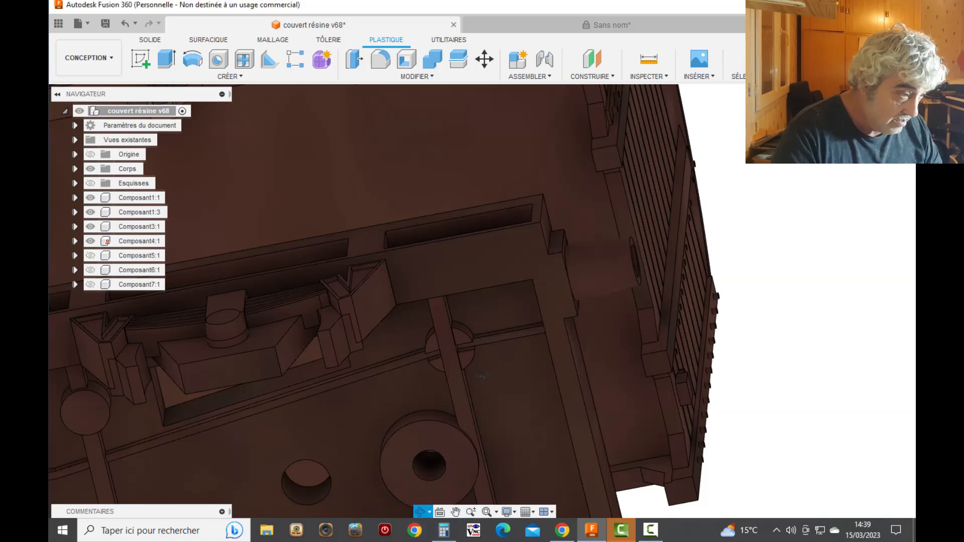
pyautogui.moveTo(485, 357); pyautogui.dragTo(545, 307)
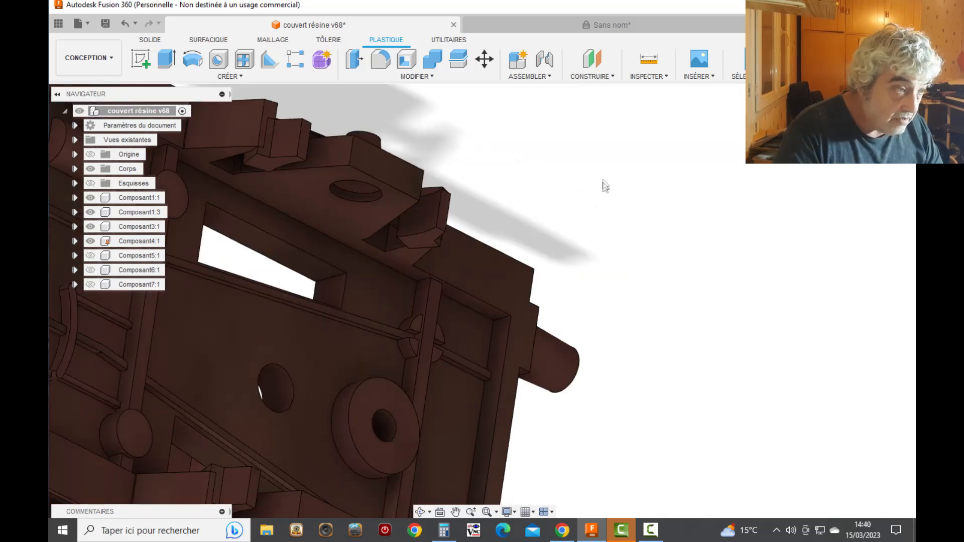
pyautogui.click(641, 77)
pyautogui.click(645, 90)
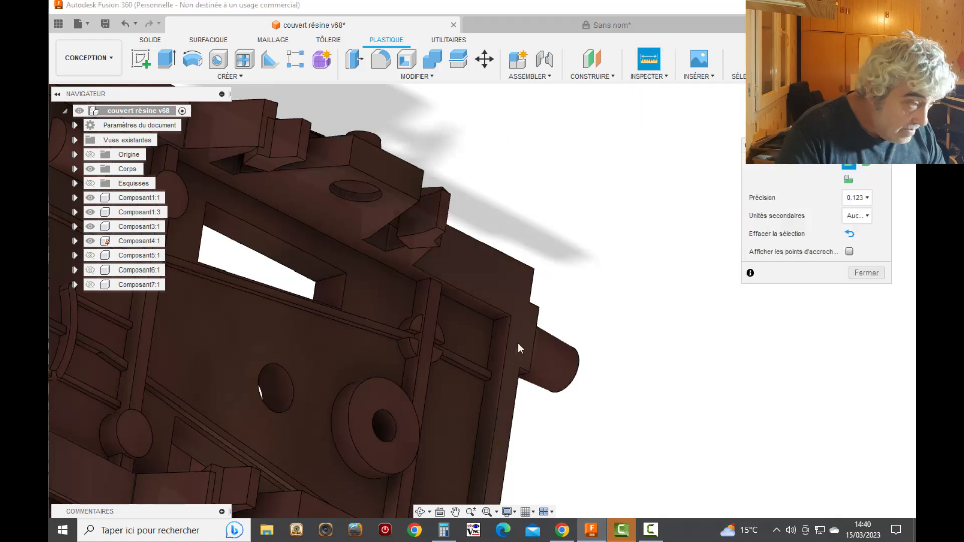
pyautogui.click(502, 321)
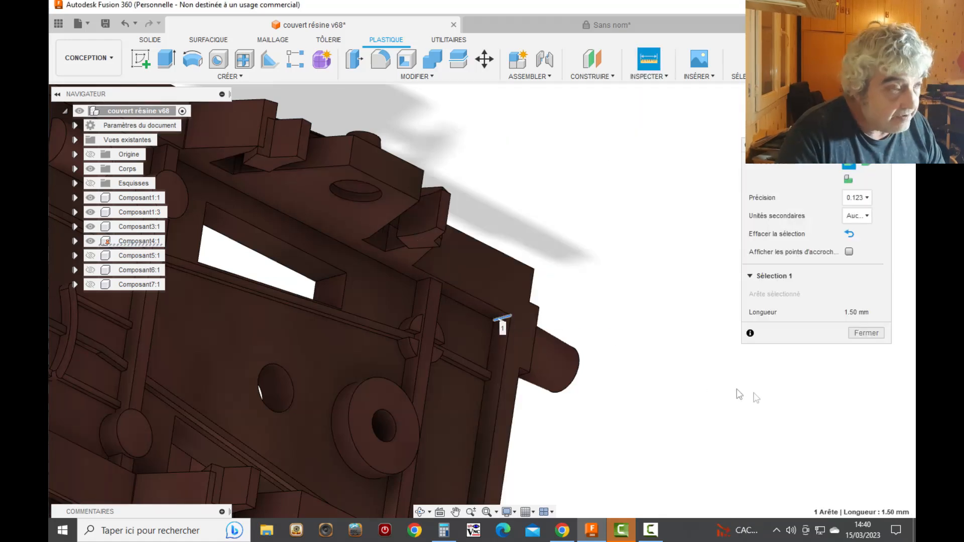
pyautogui.click(874, 422)
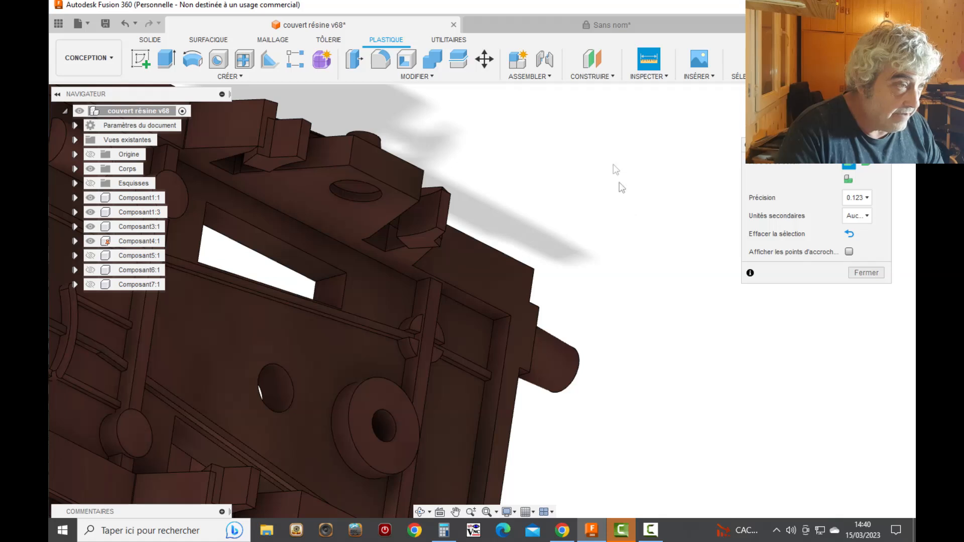
# Back in the unsaved design, extrude the large rectangle's area around the trapezoidal opening by -1.5 mm as a cut
pyautogui.click(620, 24)
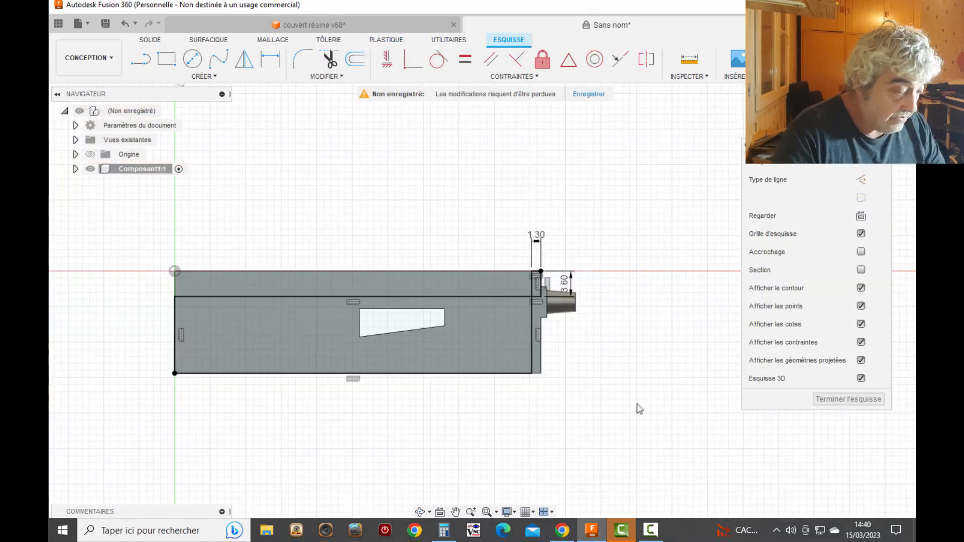
pyautogui.press('e')
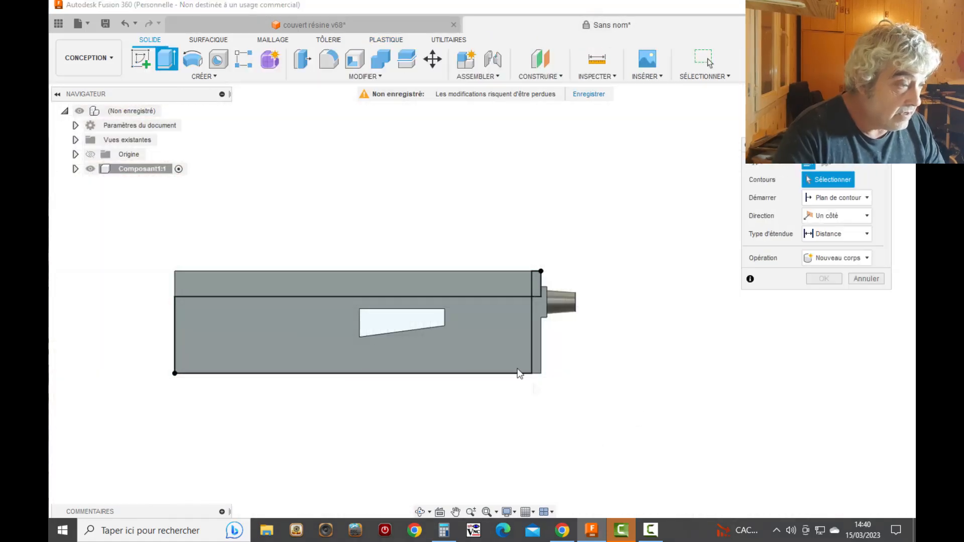
pyautogui.click(492, 344)
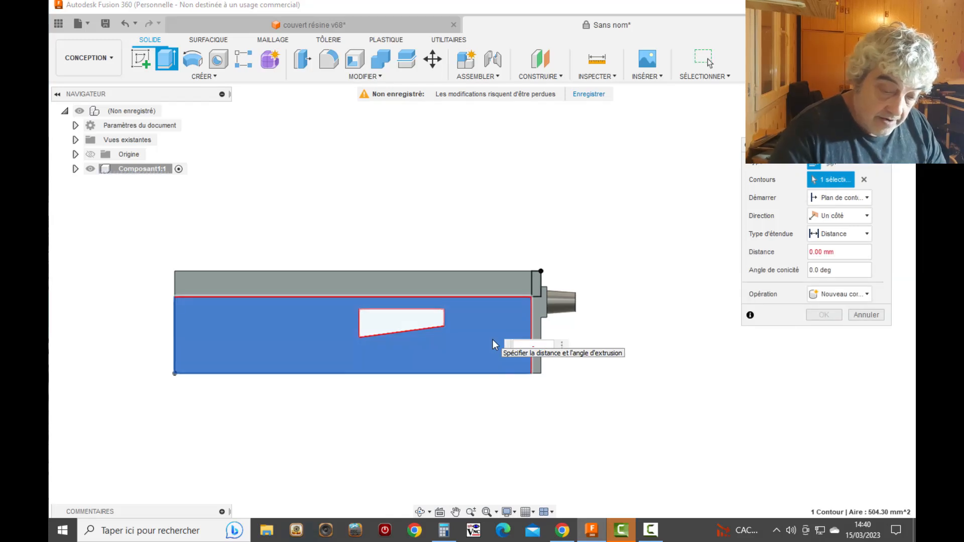
pyautogui.write('-1.5')
pyautogui.press('Return')
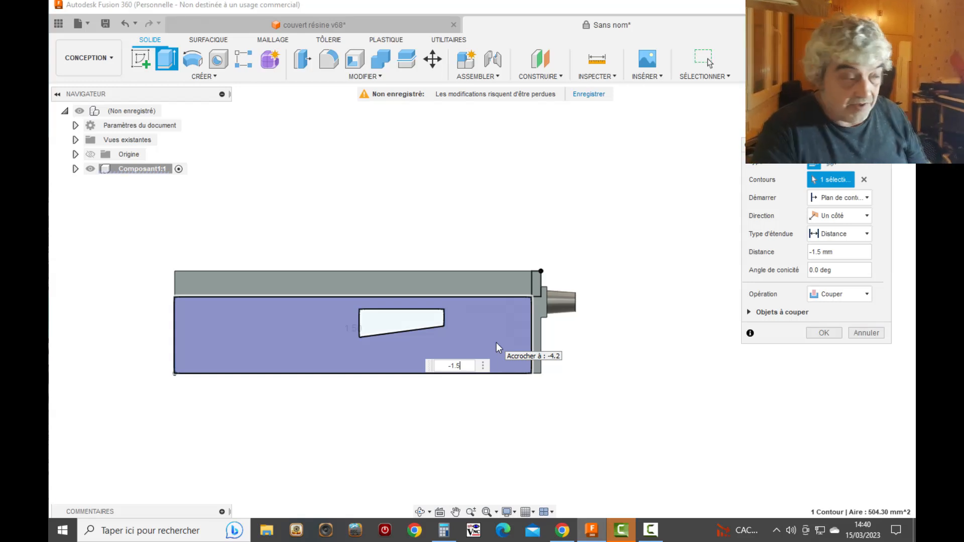
pyautogui.click(824, 332)
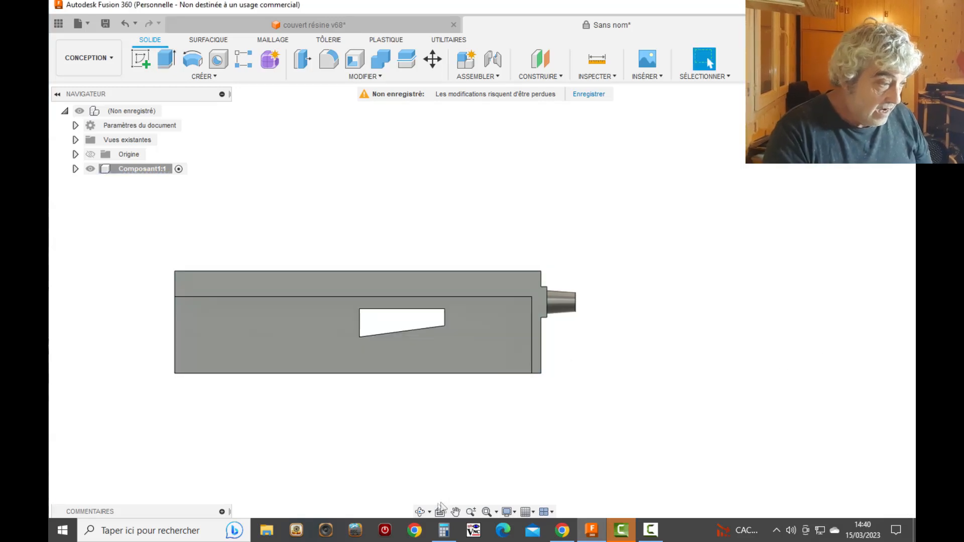
# Start a sketch on the chassis side face that carries the four rectangular recesses
pyautogui.click(419, 512)
pyautogui.moveTo(469, 342); pyautogui.dragTo(456, 432)
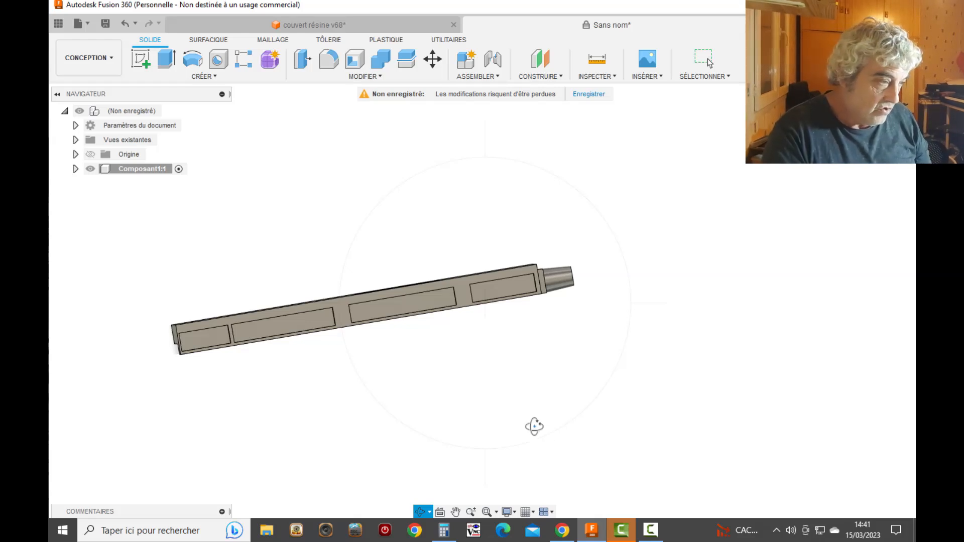
pyautogui.click(211, 76)
pyautogui.click(170, 101)
pyautogui.click(475, 293)
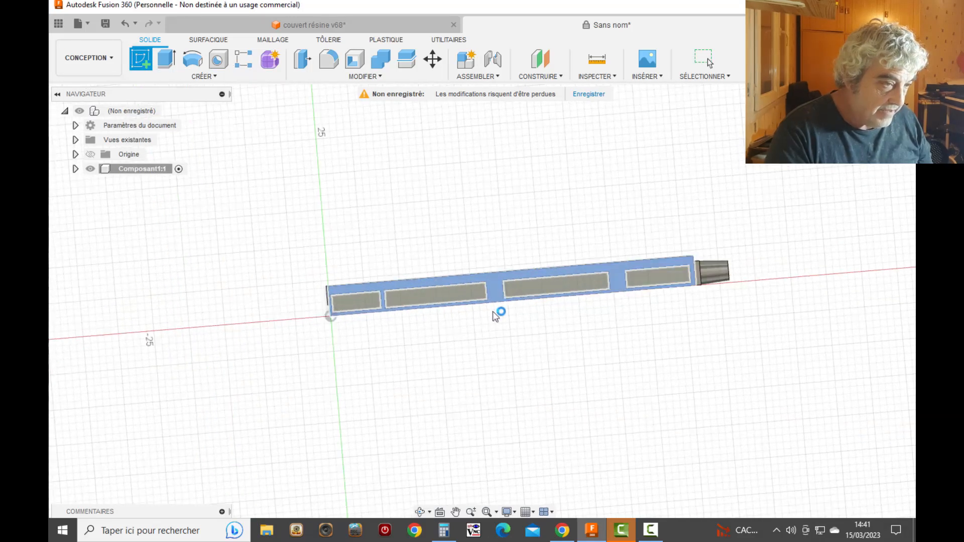
pyautogui.scroll(-4, 296, 358)
pyautogui.scroll(2, 437, 396)
pyautogui.scroll(5, 452, 370)
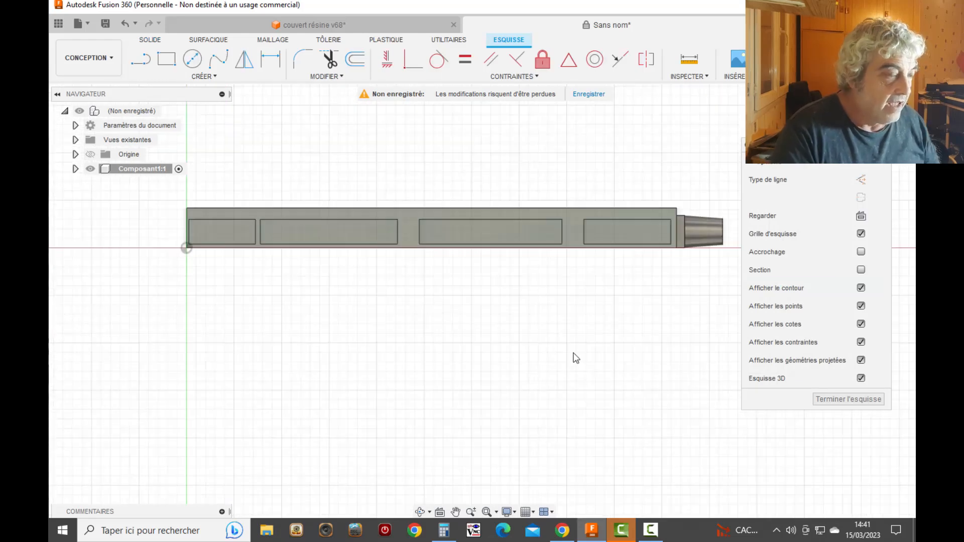
pyautogui.scroll(1, 576, 358)
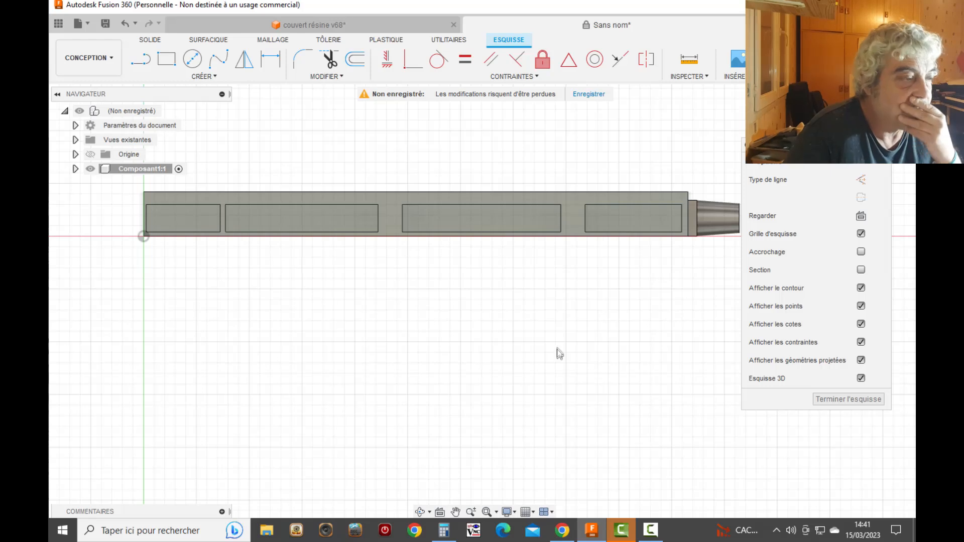
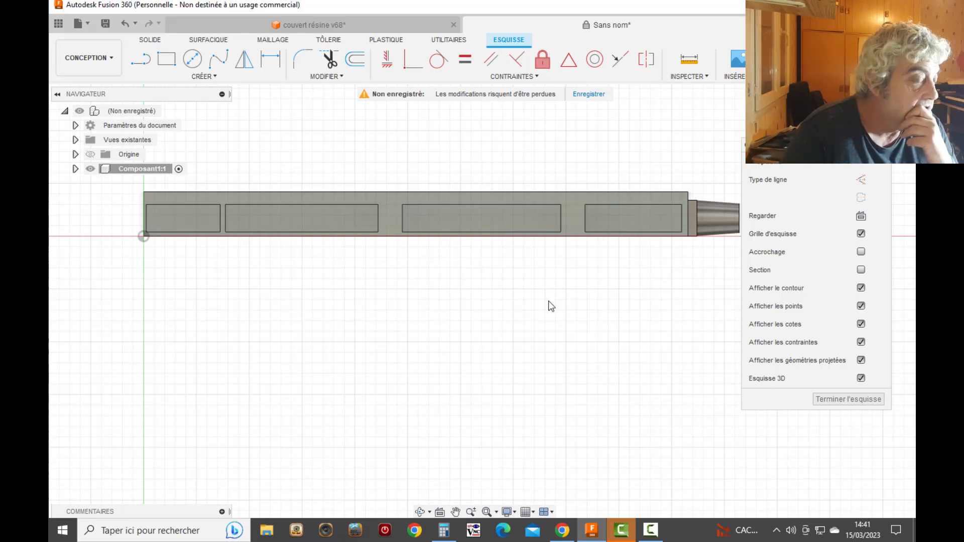
# Try a 9.75 mm line along the side face's lower edge from the buffer-end corner, and delete the skewed line
pyautogui.click(140, 60)
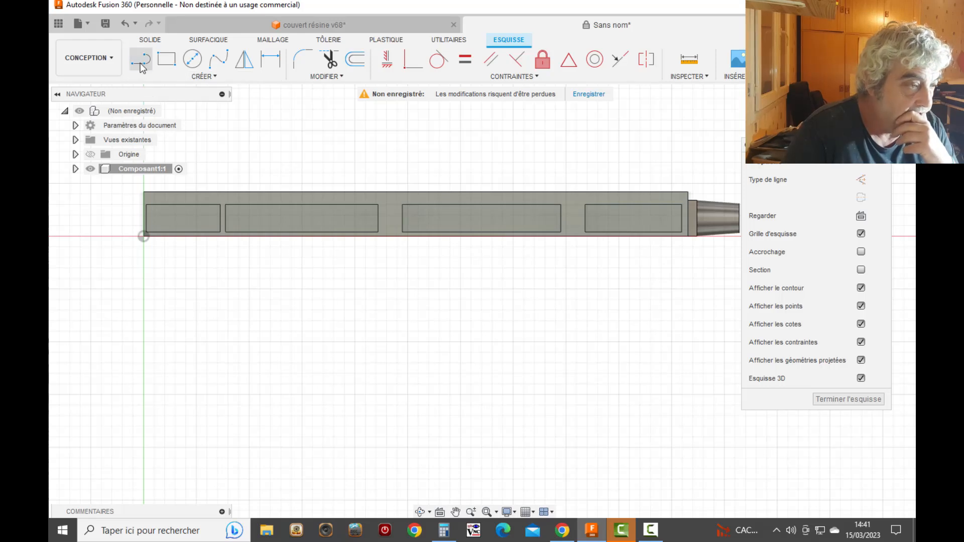
pyautogui.click(688, 237)
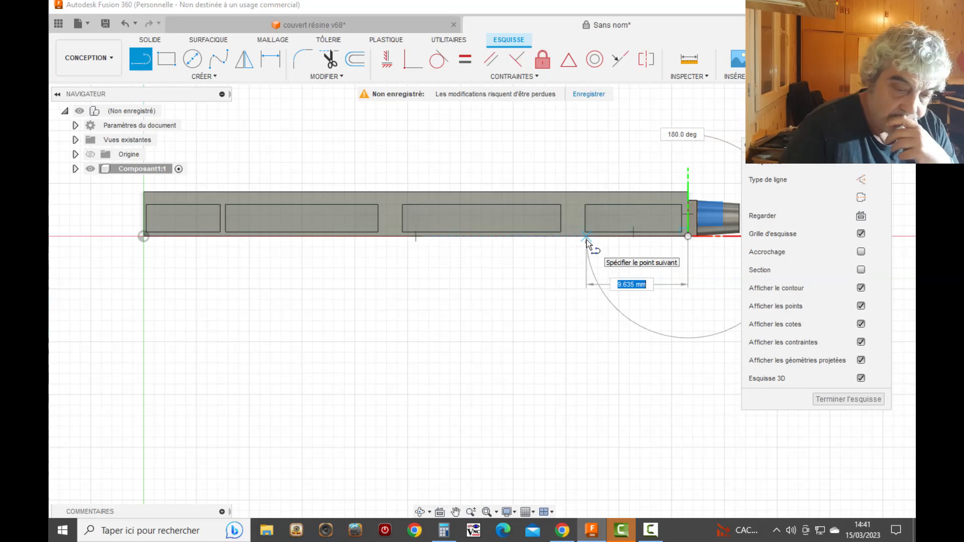
pyautogui.write('9')
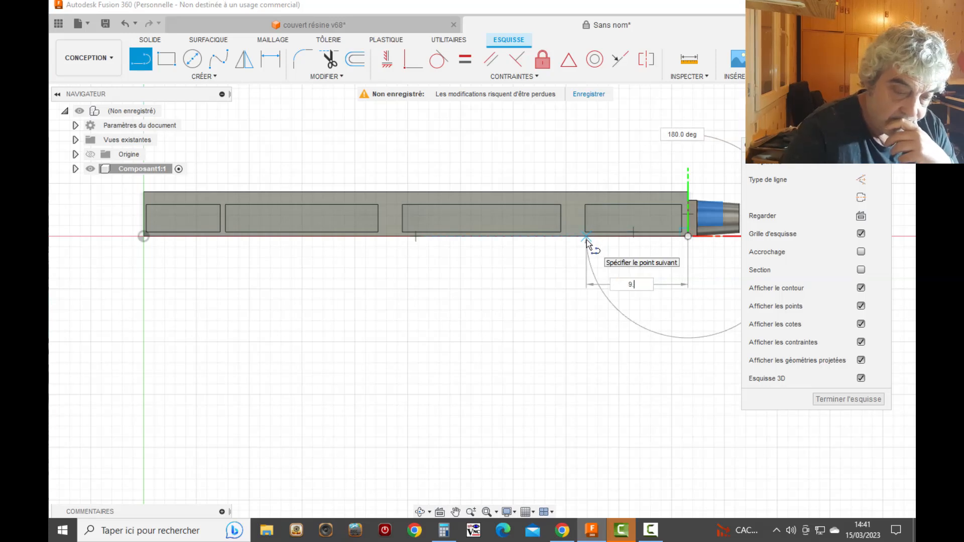
pyautogui.write('.75')
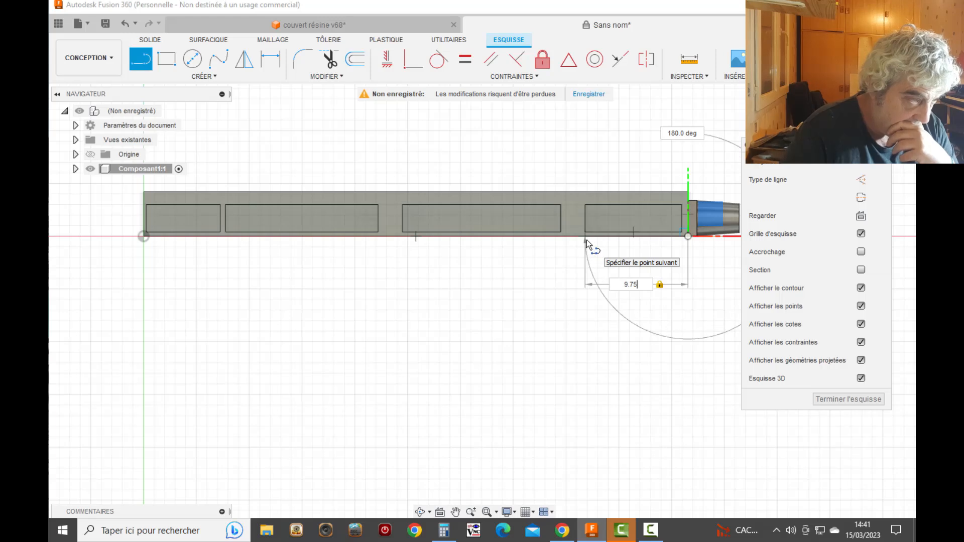
pyautogui.press('Return')
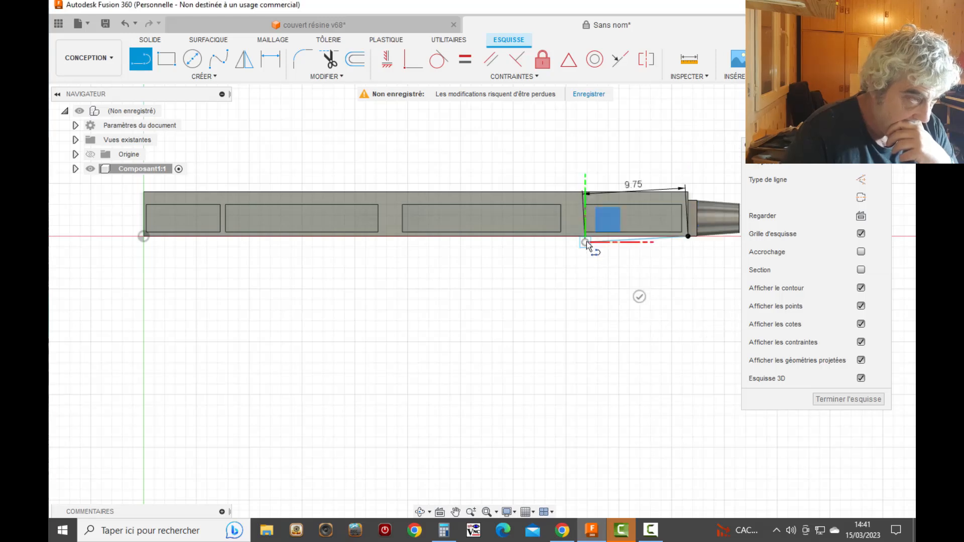
pyautogui.rightClick(597, 269)
pyautogui.click(549, 270)
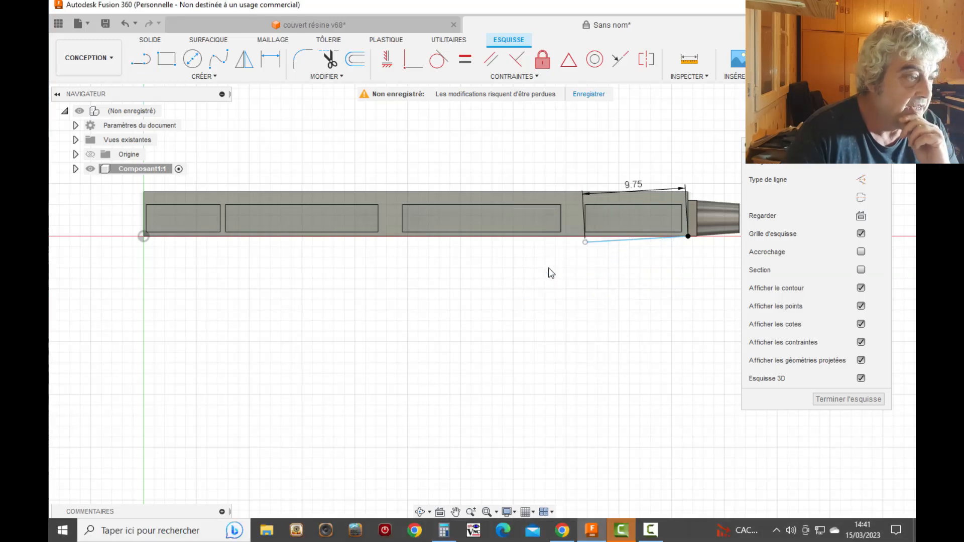
pyautogui.click(618, 247)
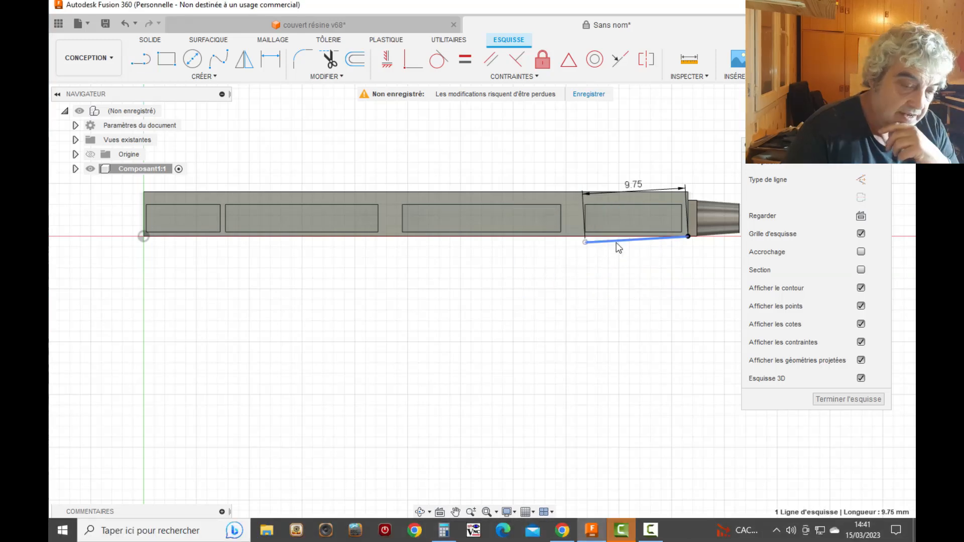
pyautogui.press('Delete')
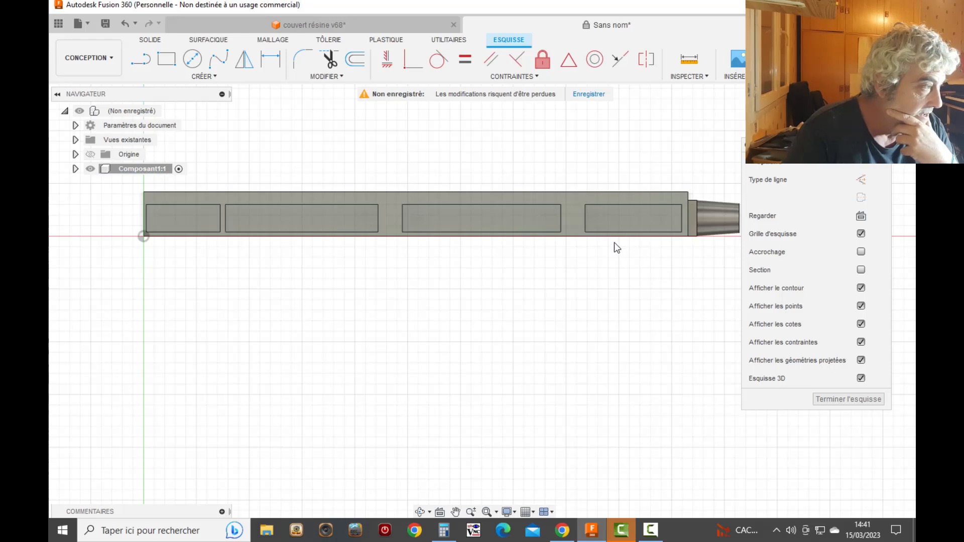
# Draw a horizontal 9.75 mm line along the side face's lower edge, starting from the buffer-end corner
pyautogui.click(143, 62)
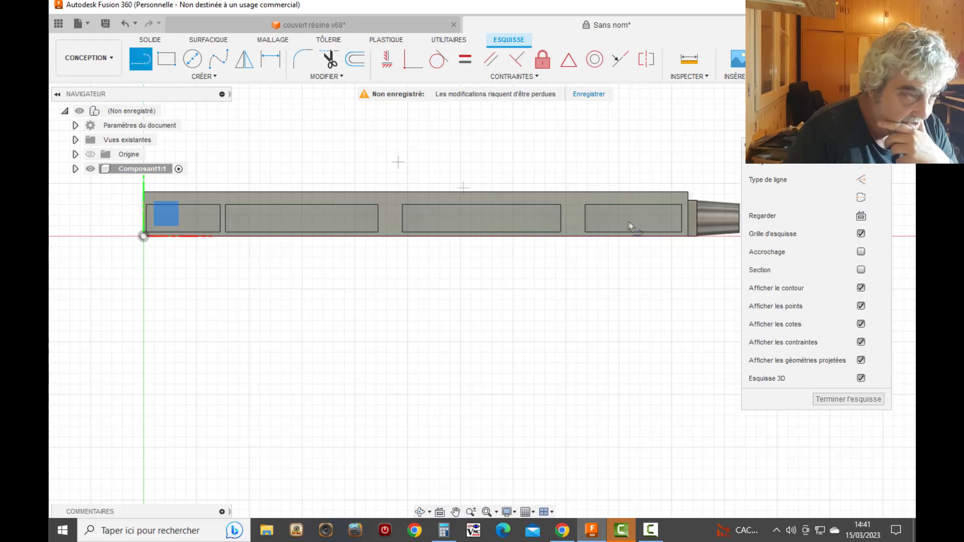
pyautogui.click(687, 237)
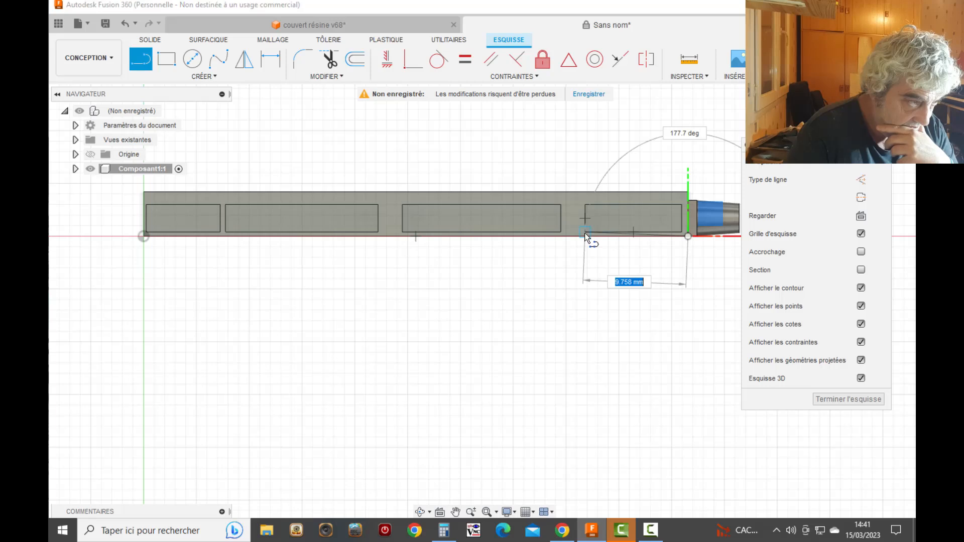
pyautogui.write('9')
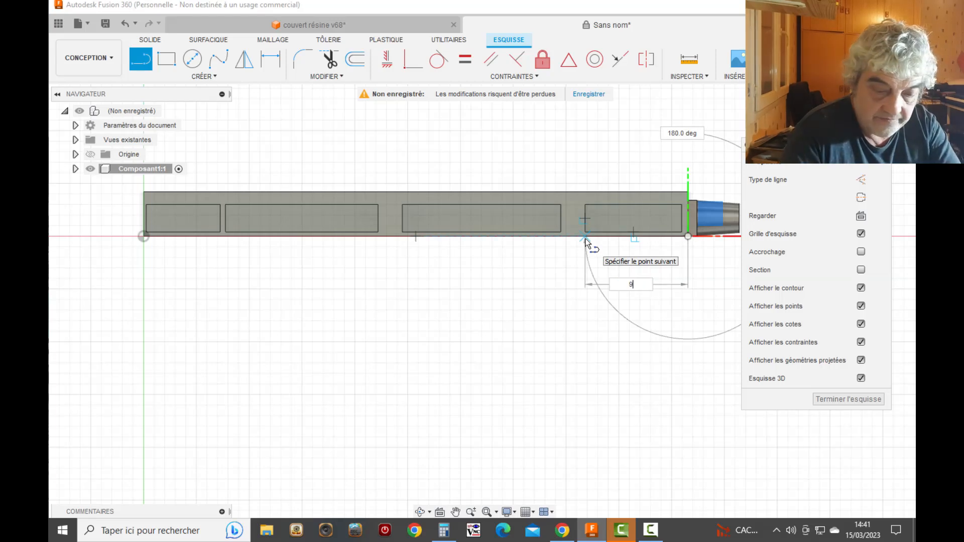
pyautogui.write('.75')
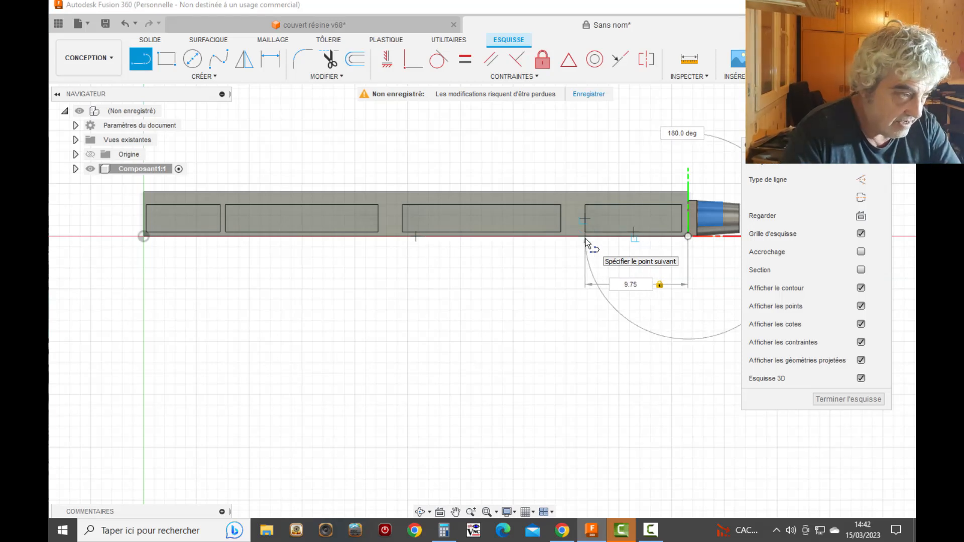
pyautogui.press('Return')
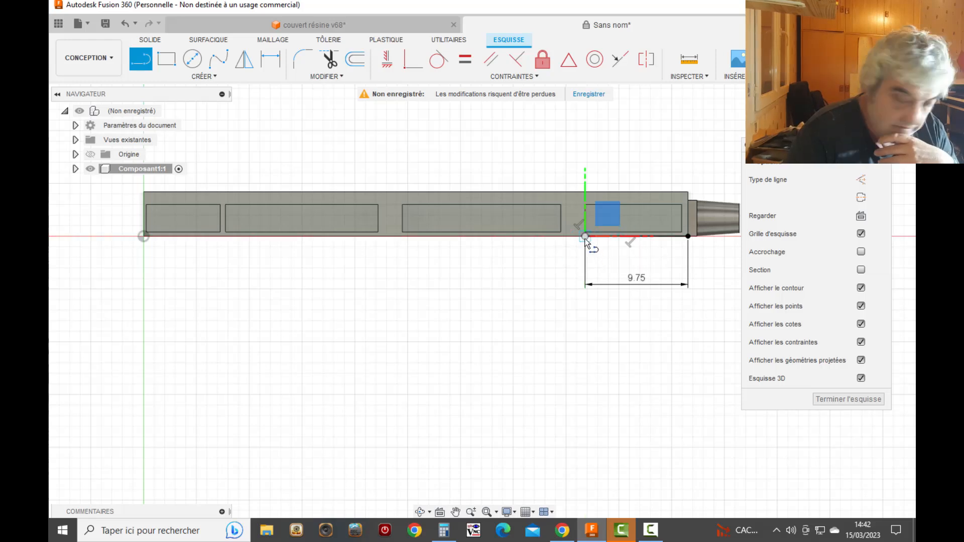
# Continue along the lower edge away from the buffer with a 2.3 mm line segment and a 2 mm segment
pyautogui.click(585, 237)
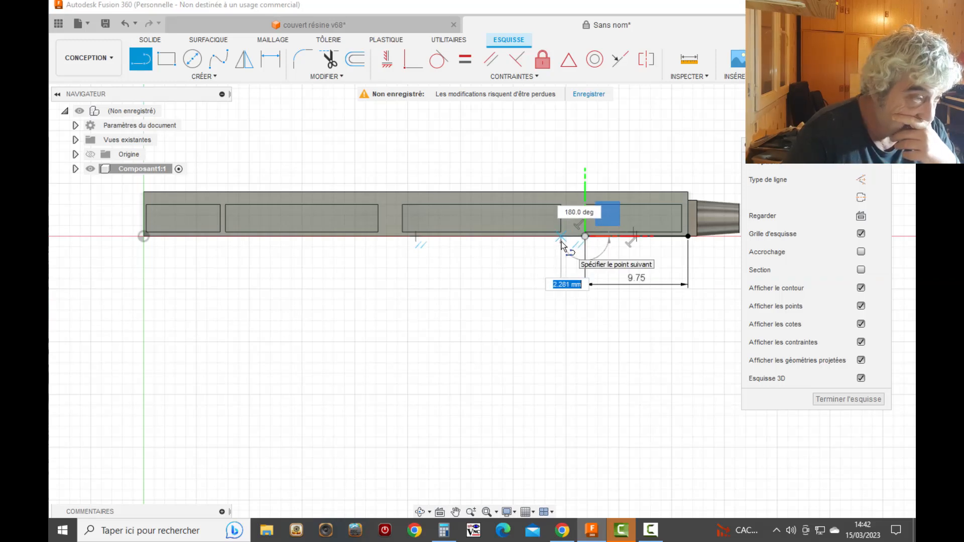
pyautogui.write('2')
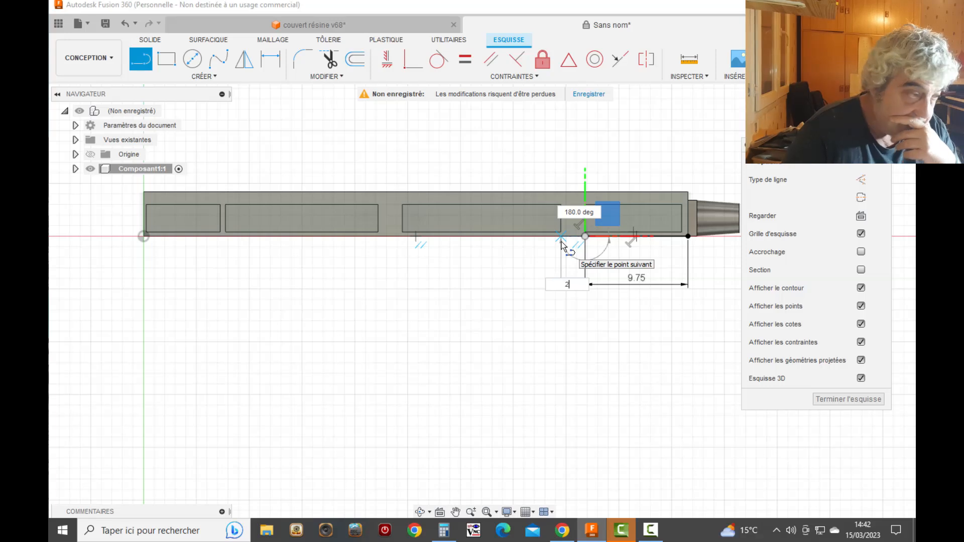
pyautogui.write('.3')
pyautogui.press('Tab')
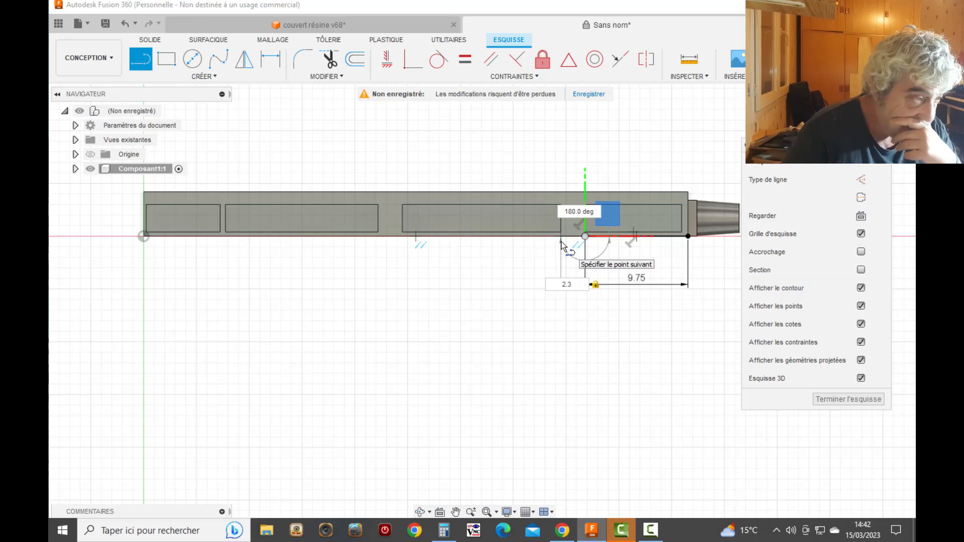
pyautogui.click(562, 246)
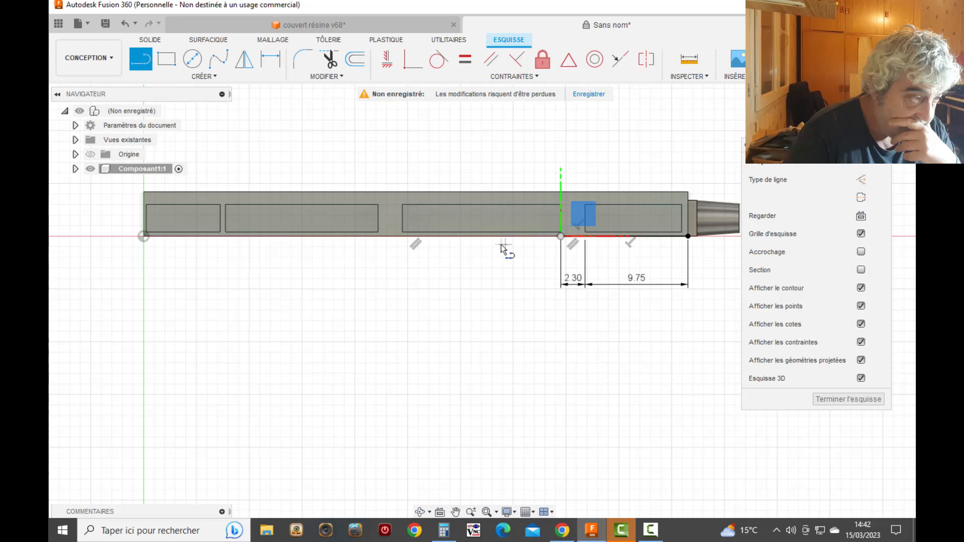
pyautogui.click(561, 238)
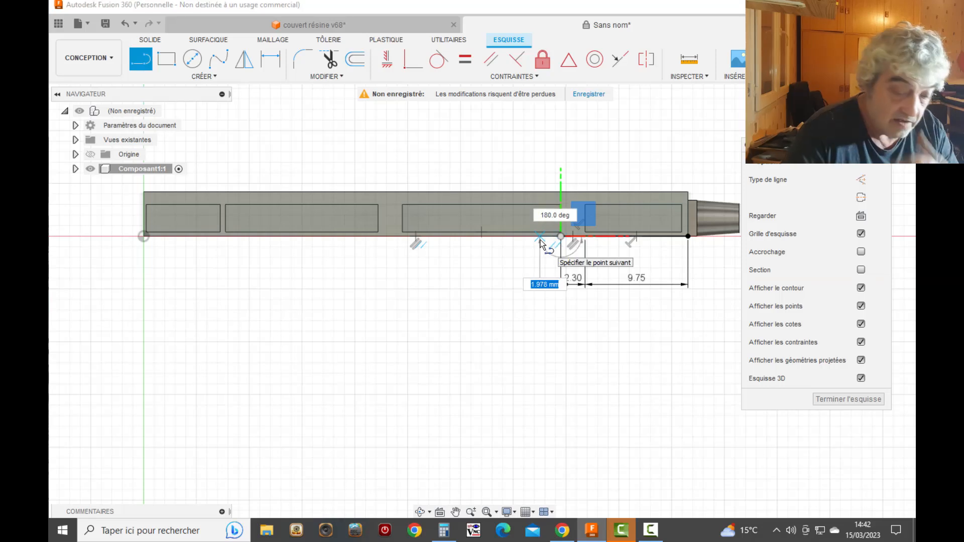
pyautogui.write('2')
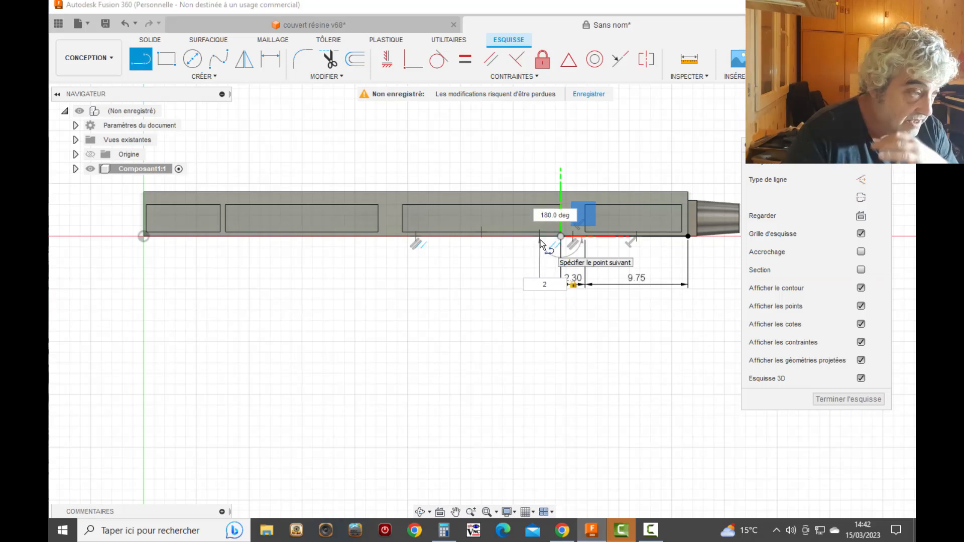
pyautogui.press('Return')
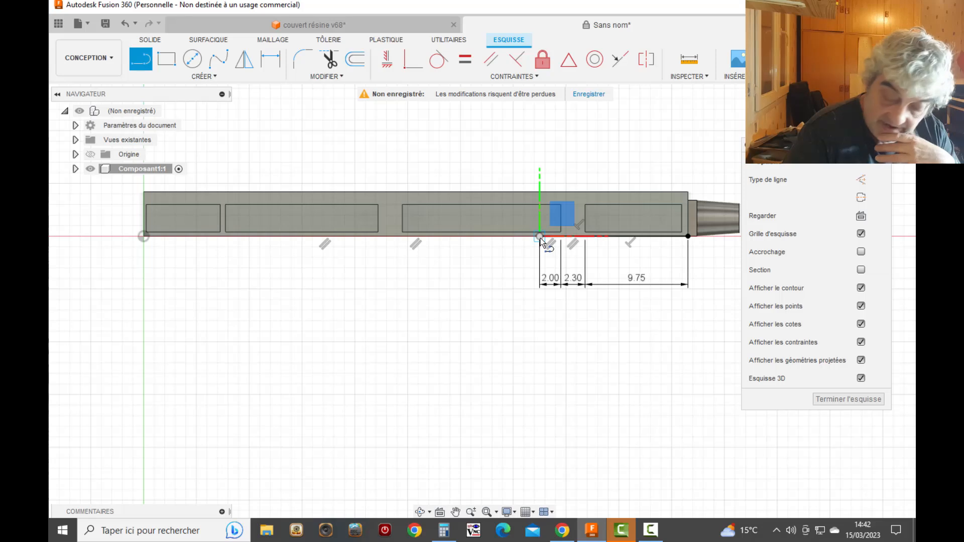
# Add an 11 mm line segment along the lower edge from the free end of the 2 mm segment
pyautogui.click(539, 237)
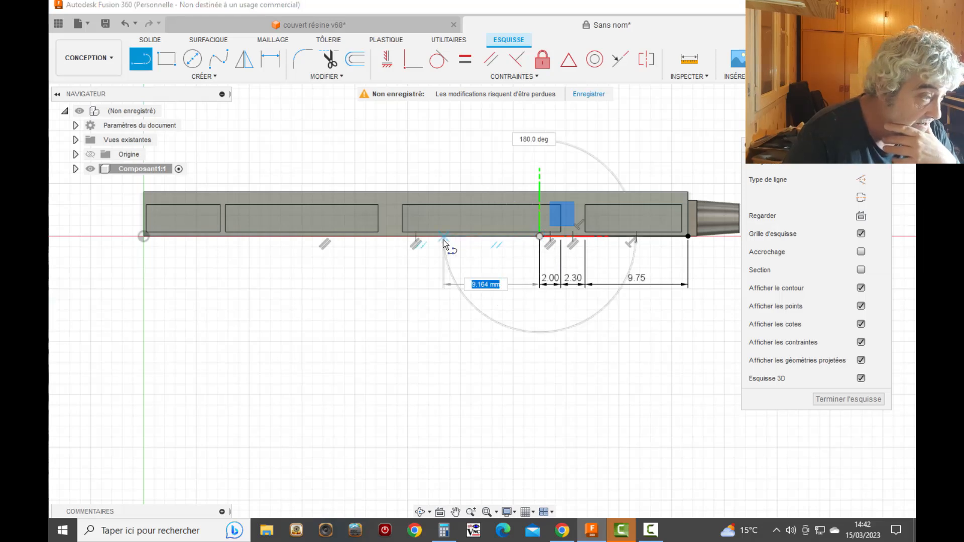
pyautogui.write('11')
pyautogui.press('Tab')
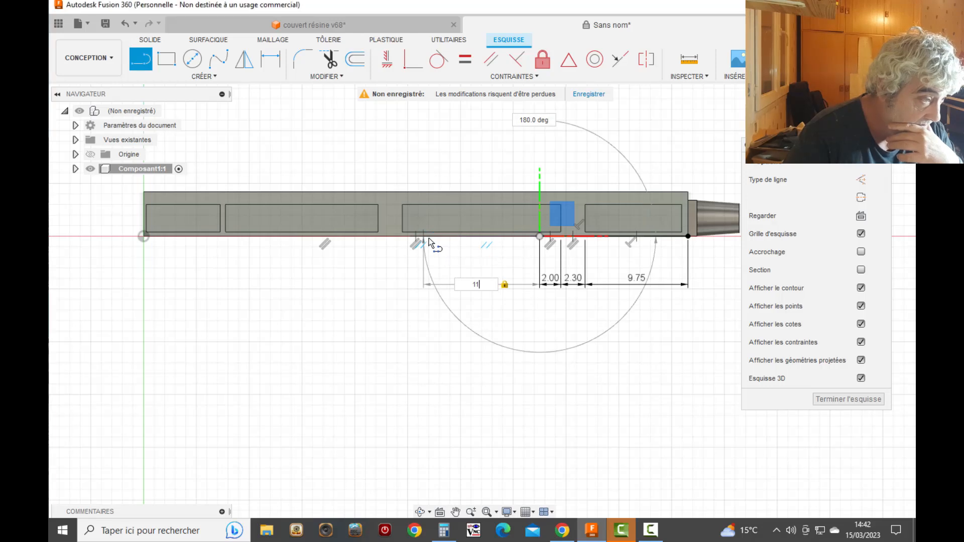
pyautogui.press('Return')
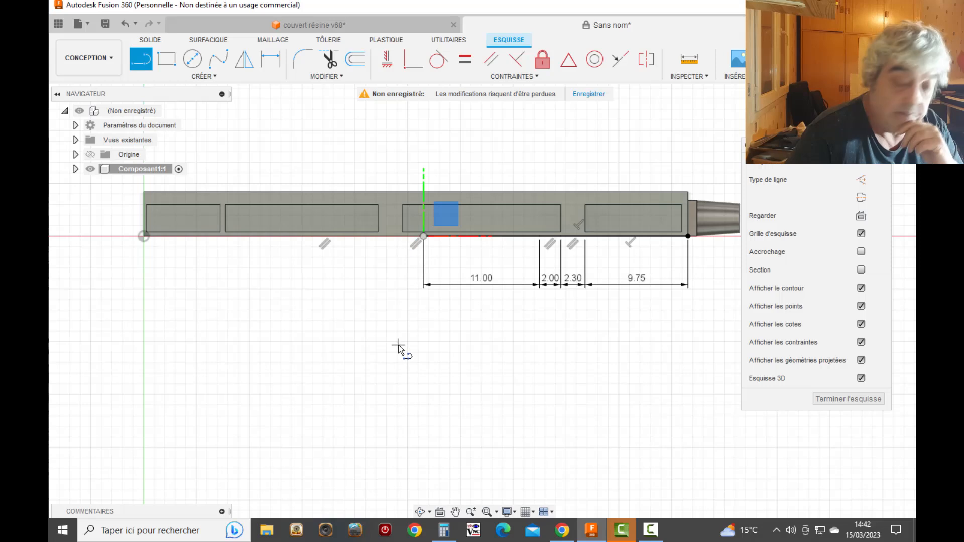
# Sketch an 11 mm by 7.6 mm rectangle hanging below the chassis, with the 11 mm segment as its upper side
pyautogui.click(166, 59)
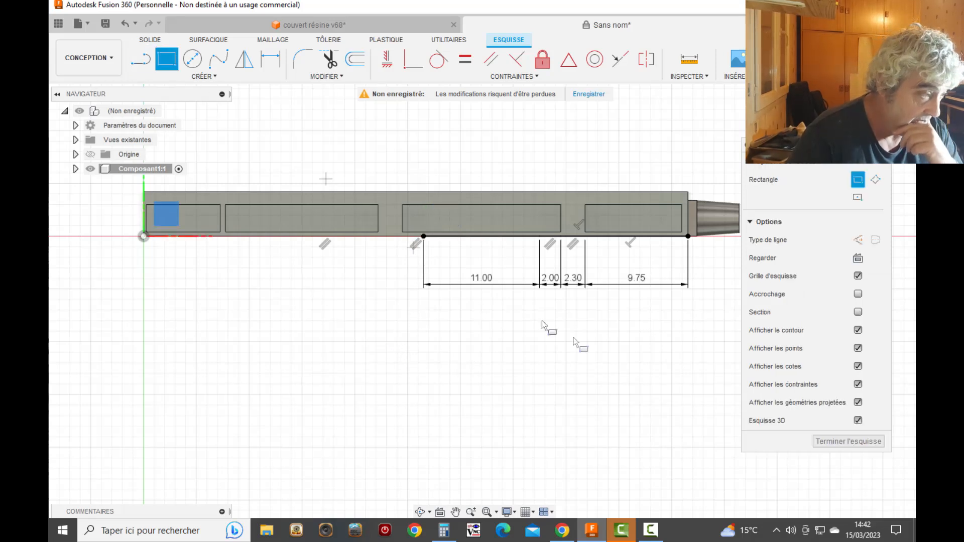
pyautogui.click(423, 237)
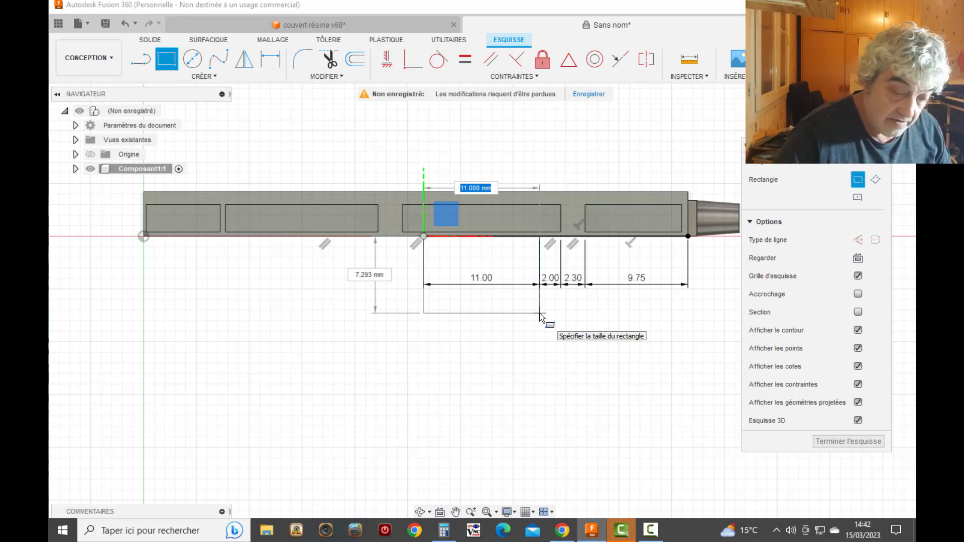
pyautogui.press('Tab')
pyautogui.write('7.6')
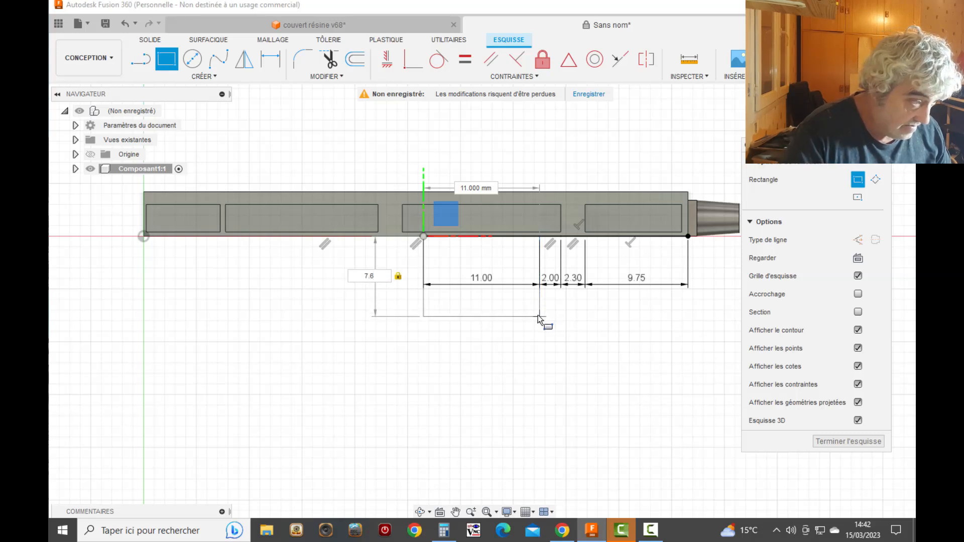
pyautogui.press('Return')
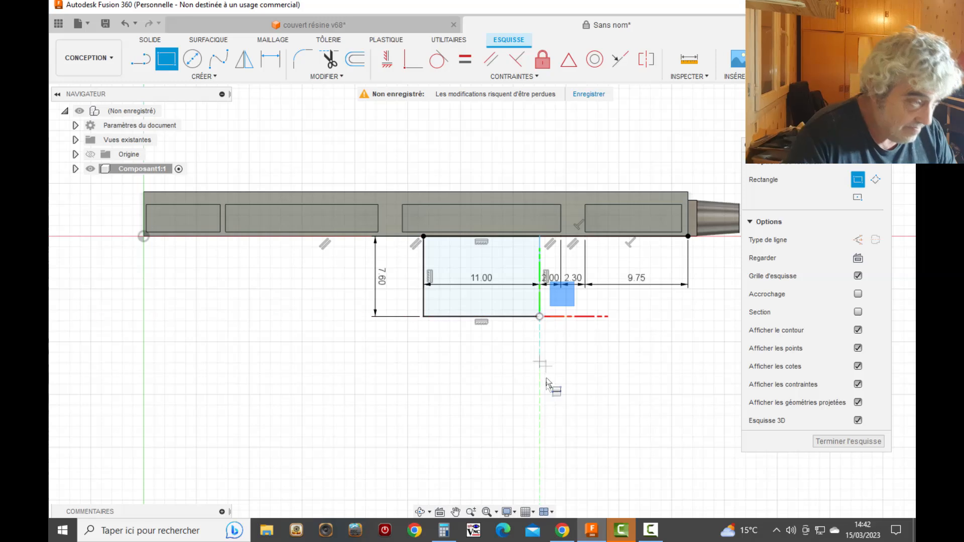
pyautogui.scroll(-2, 562, 396)
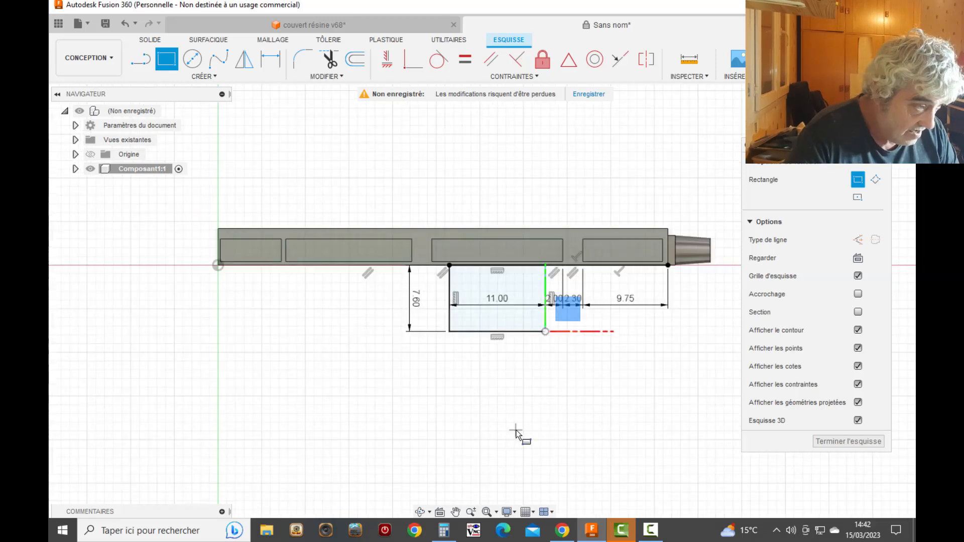
pyautogui.scroll(2, 515, 432)
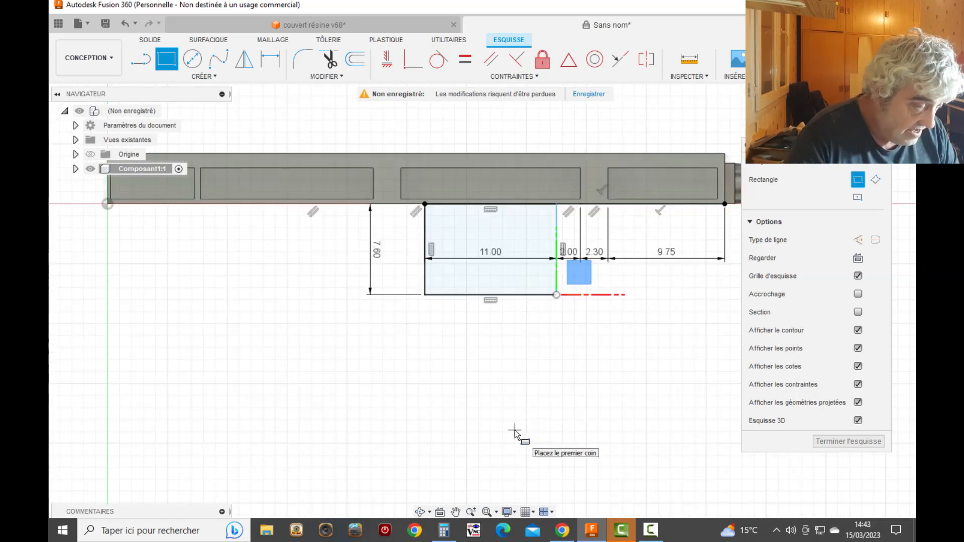
pyautogui.scroll(-2, 514, 431)
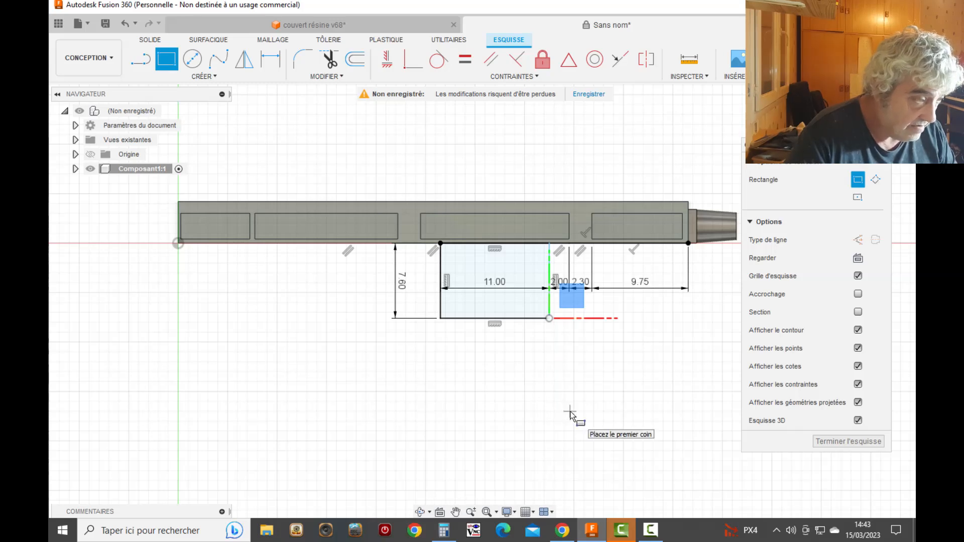
# Extrude the 11 mm by 7.6 mm rectangle below the side frame by -3.6 mm, joining it to the chassis
pyautogui.press('e')
pyautogui.click(517, 300)
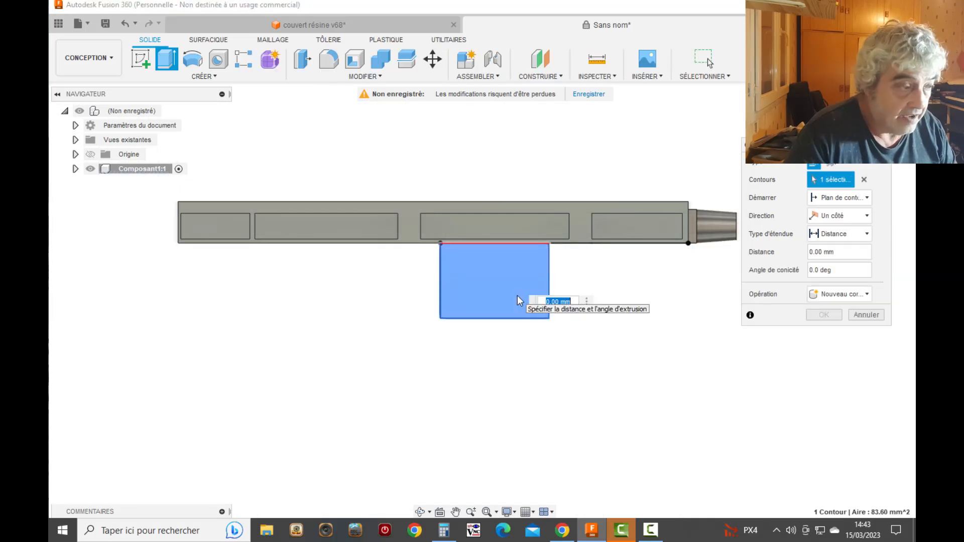
pyautogui.scroll(-1, 592, 385)
pyautogui.scroll(2, 579, 399)
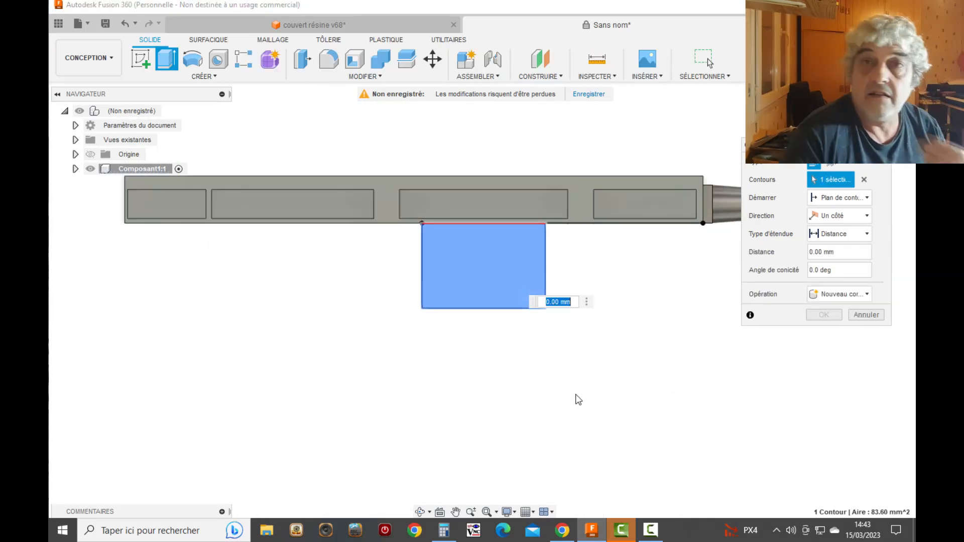
pyautogui.scroll(1, 578, 400)
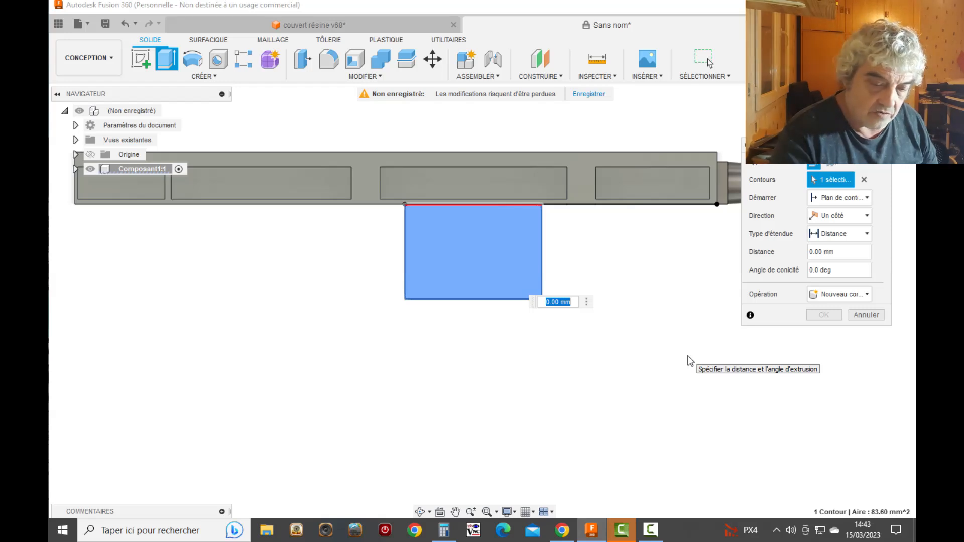
pyautogui.press('Return')
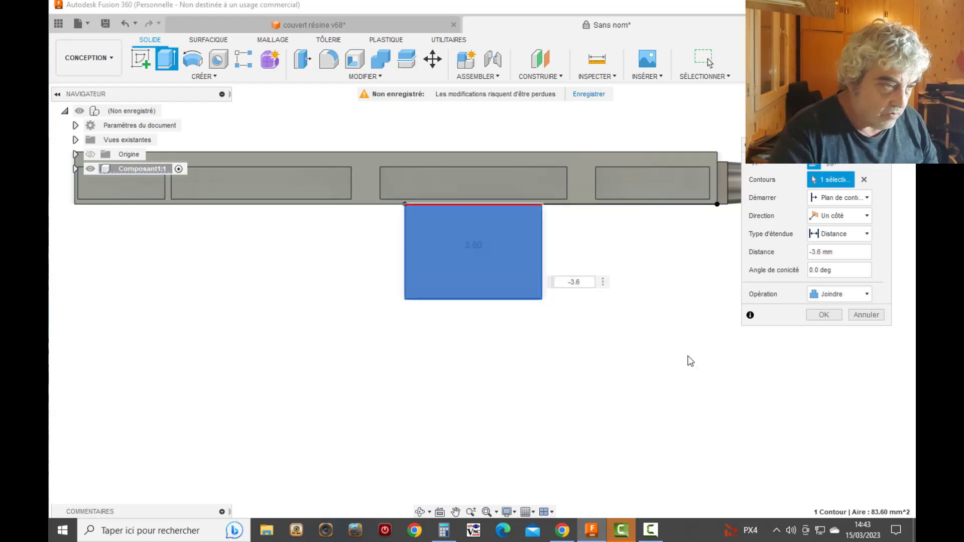
pyautogui.click(824, 315)
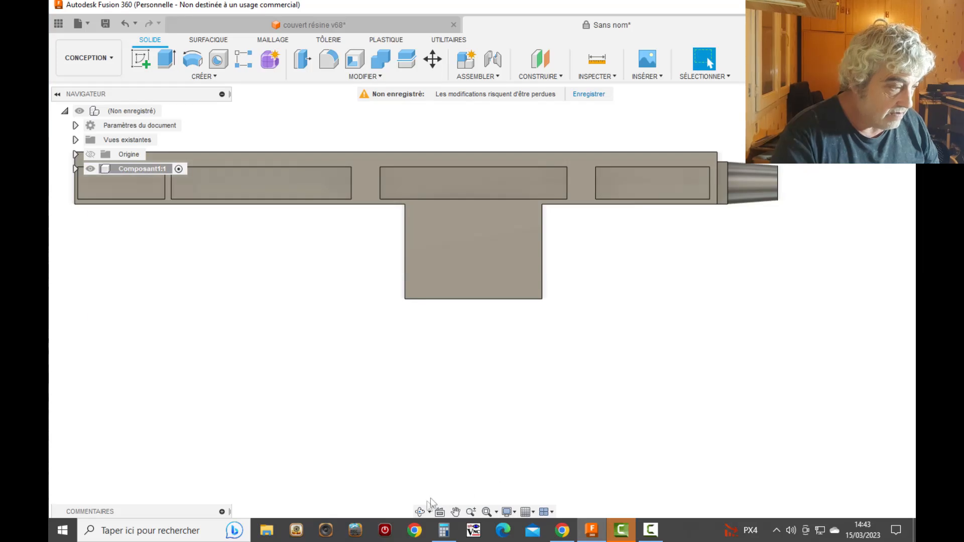
pyautogui.click(420, 512)
pyautogui.moveTo(460, 364); pyautogui.dragTo(437, 352)
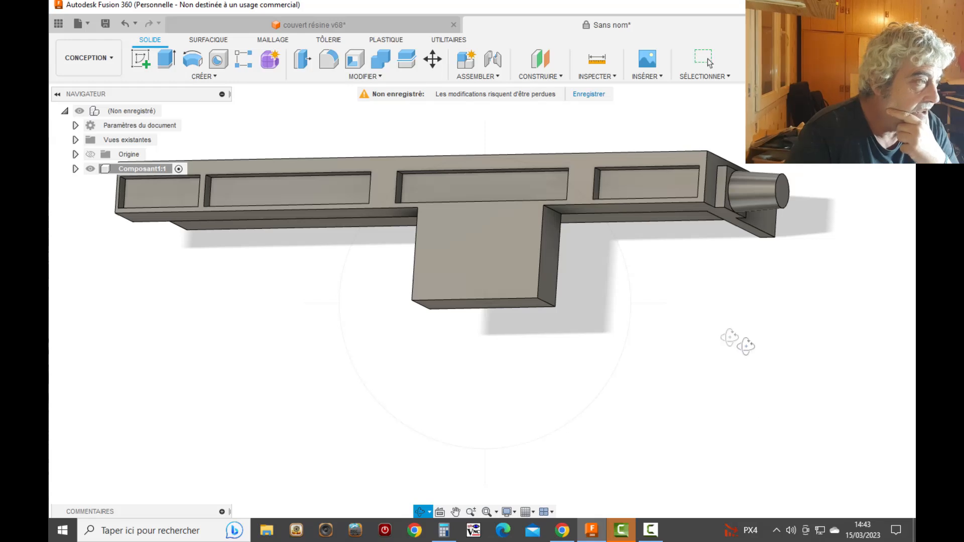
# In the couvert résine v68 design, measure the distance between the side frame's long lower edge and the parallel edge behind the leaf spring
pyautogui.click(384, 28)
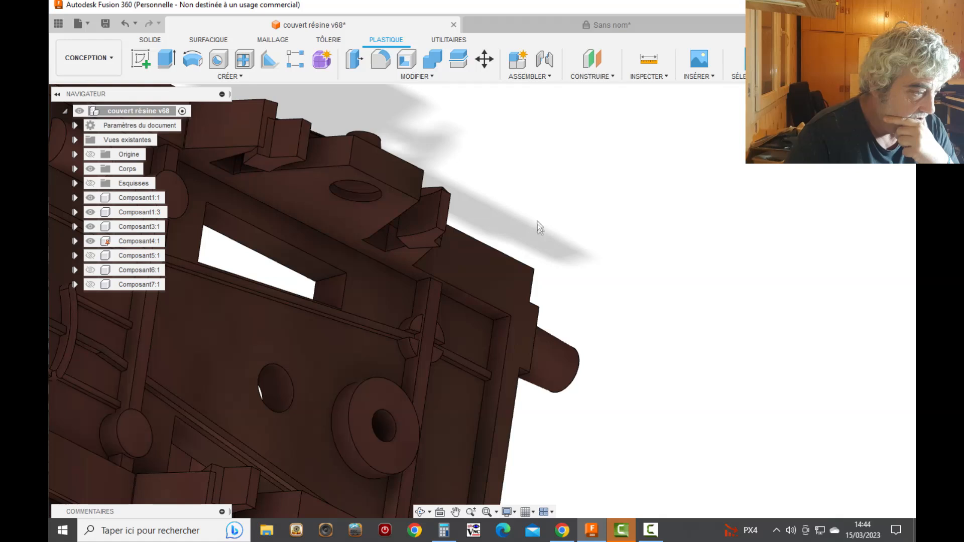
pyautogui.click(419, 511)
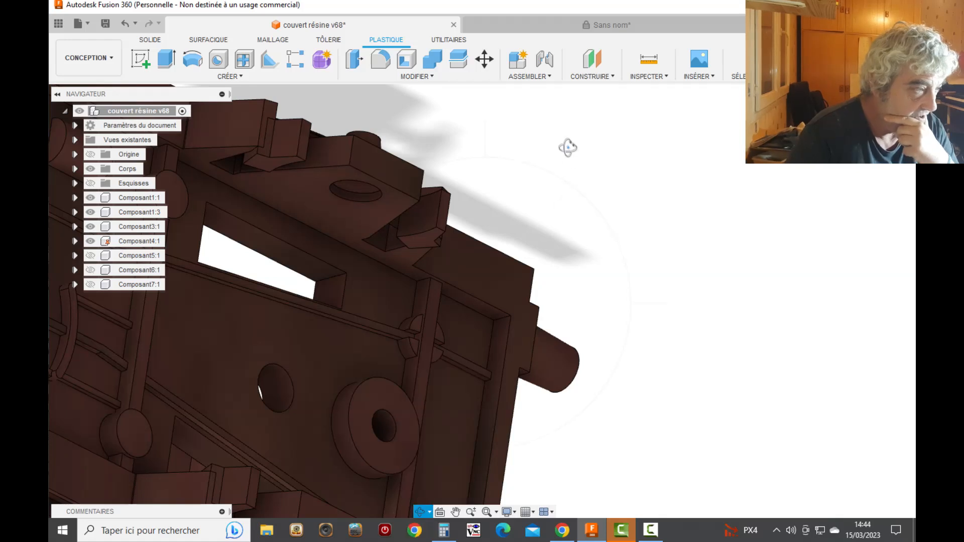
pyautogui.moveTo(562, 164); pyautogui.dragTo(556, 211)
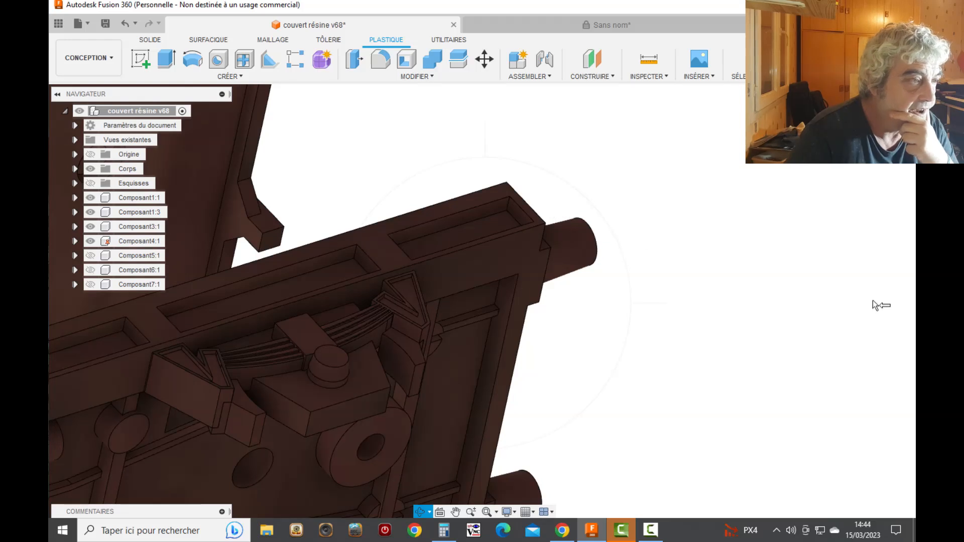
pyautogui.click(654, 81)
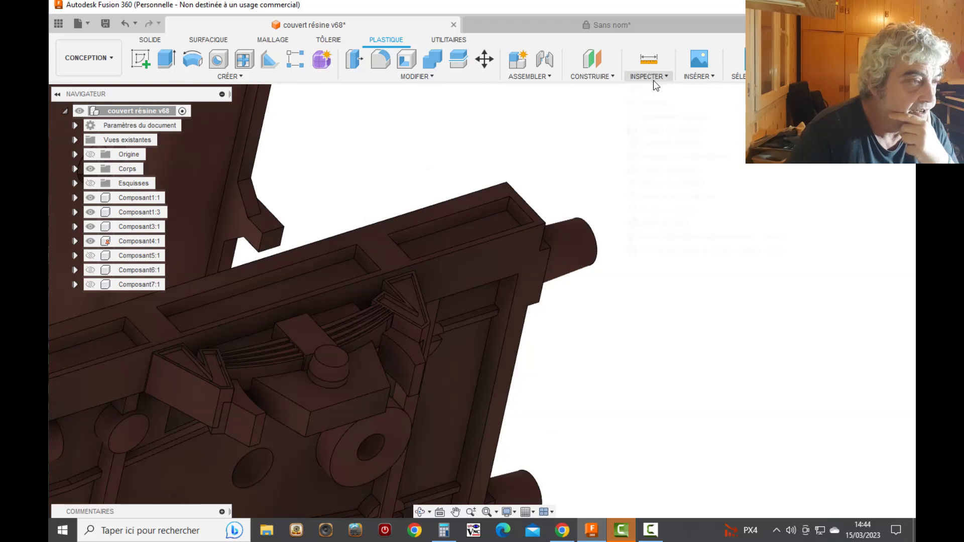
pyautogui.click(645, 90)
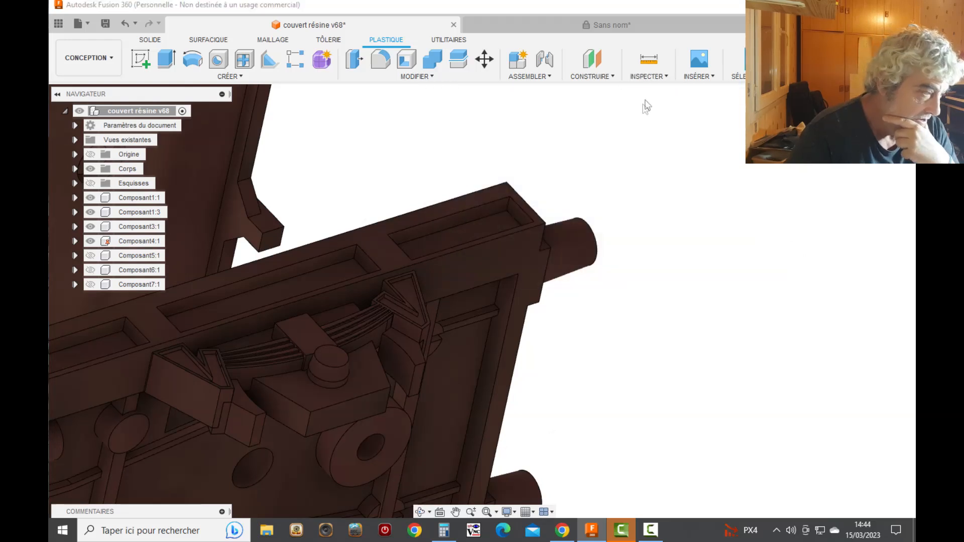
pyautogui.click(330, 311)
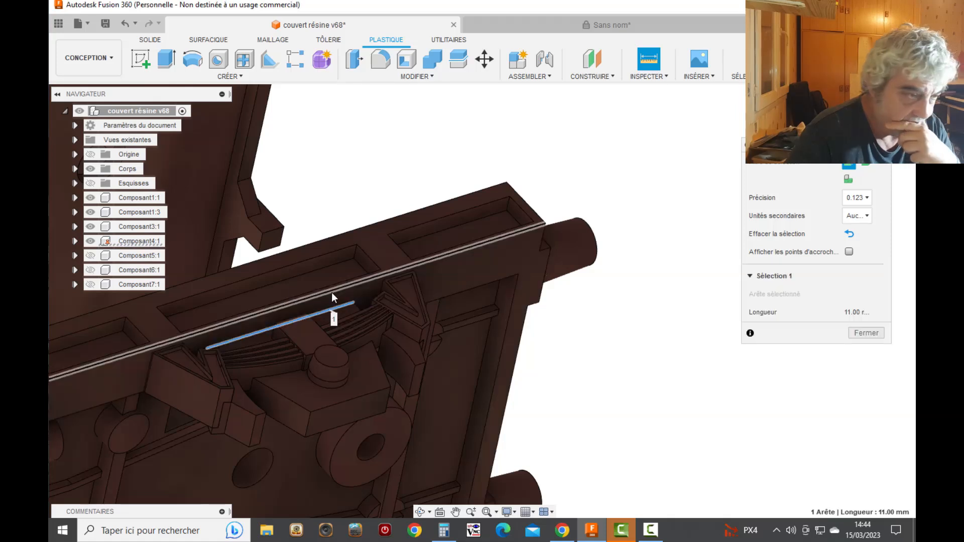
pyautogui.click(332, 293)
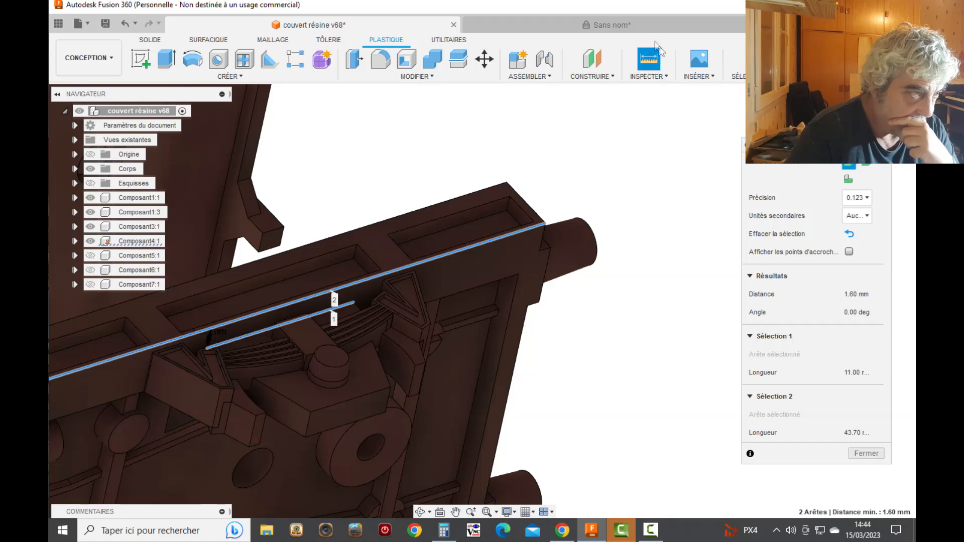
pyautogui.click(637, 23)
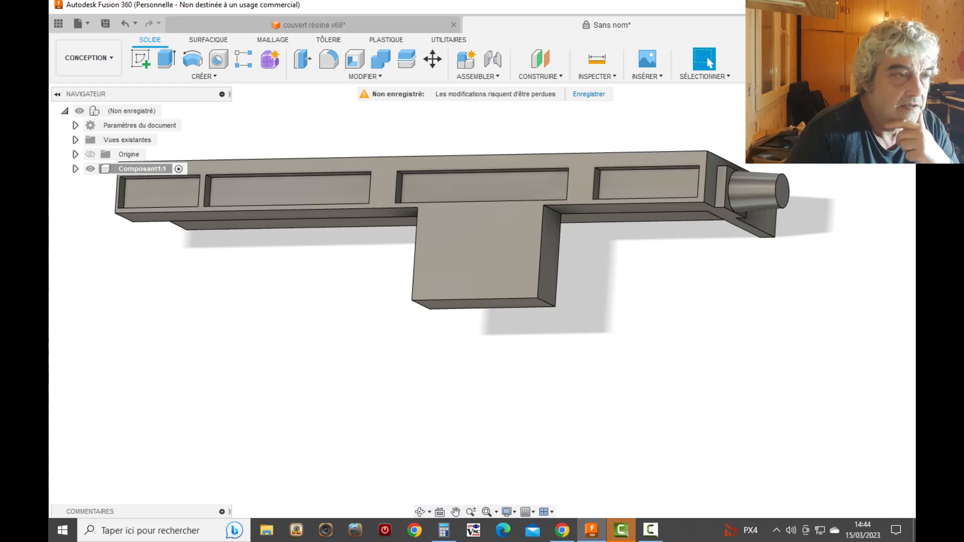
# Close Camtasia Studio without saving the changes to the untitled project
pyautogui.click(874, 5)
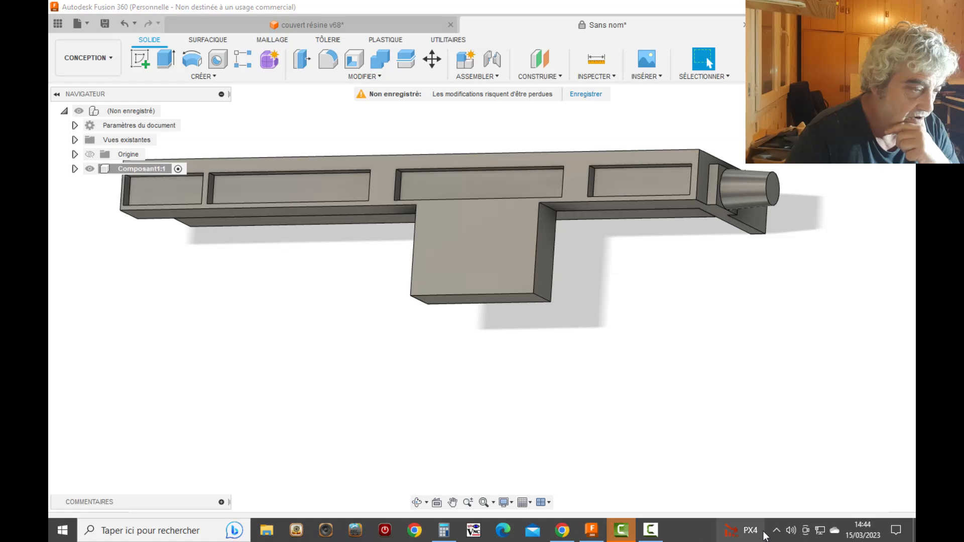
pyautogui.scroll(-1, 688, 417)
pyautogui.scroll(-2, 688, 416)
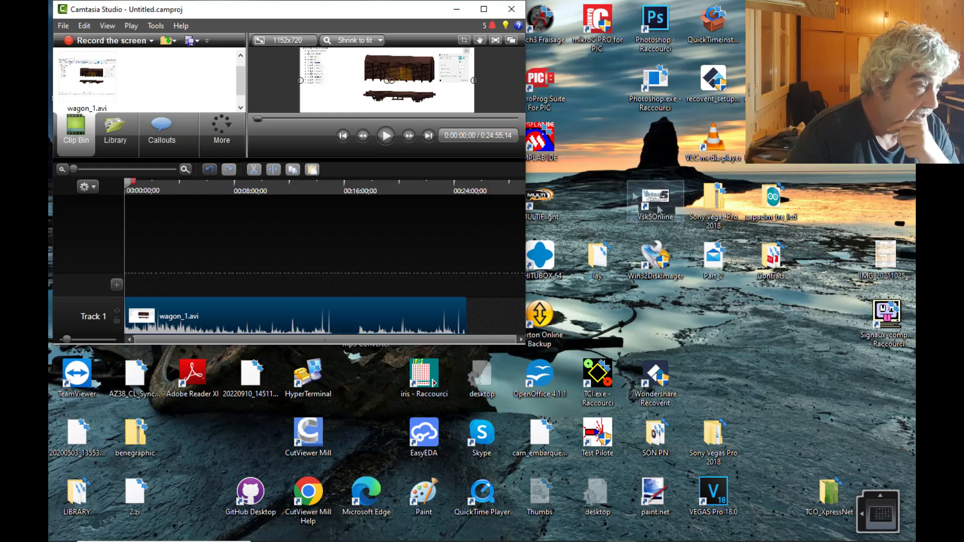
pyautogui.click(511, 9)
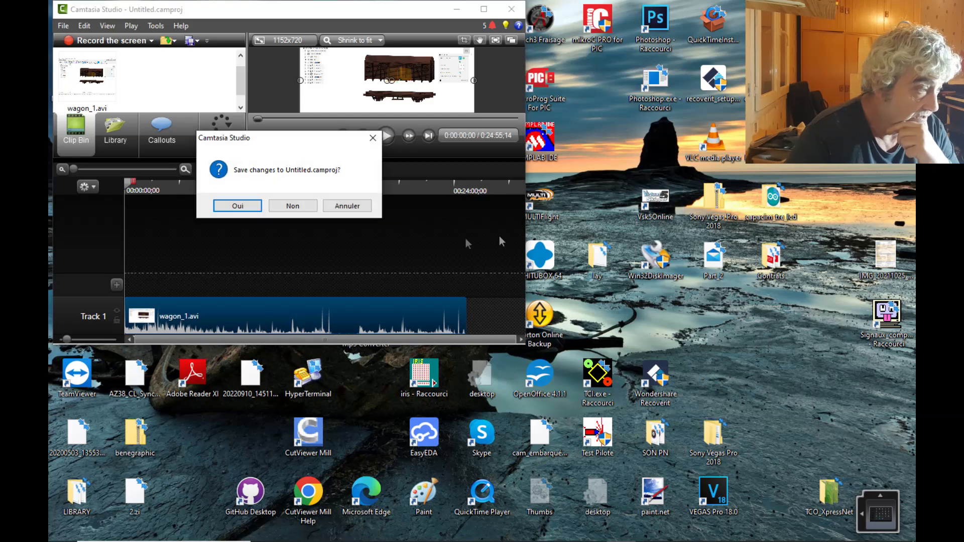
pyautogui.click(254, 206)
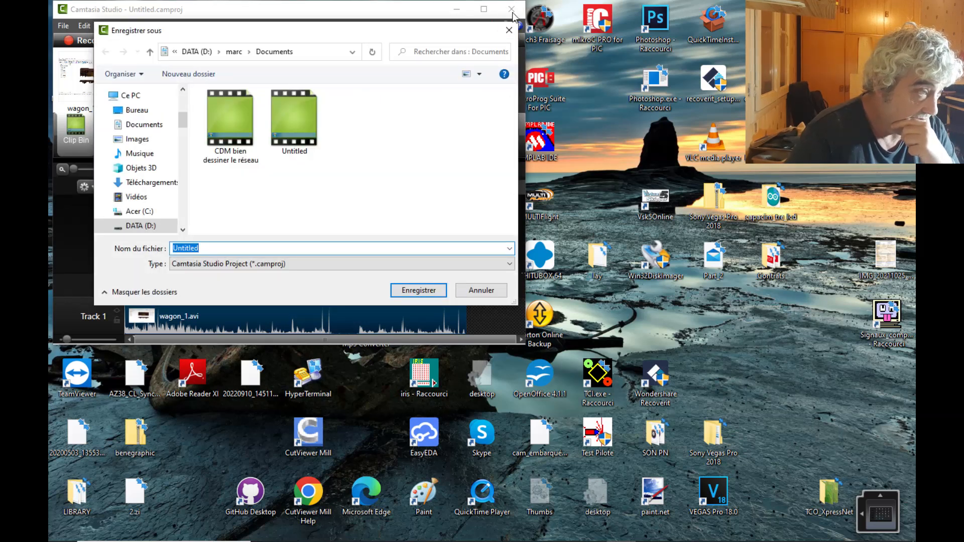
pyautogui.click(510, 31)
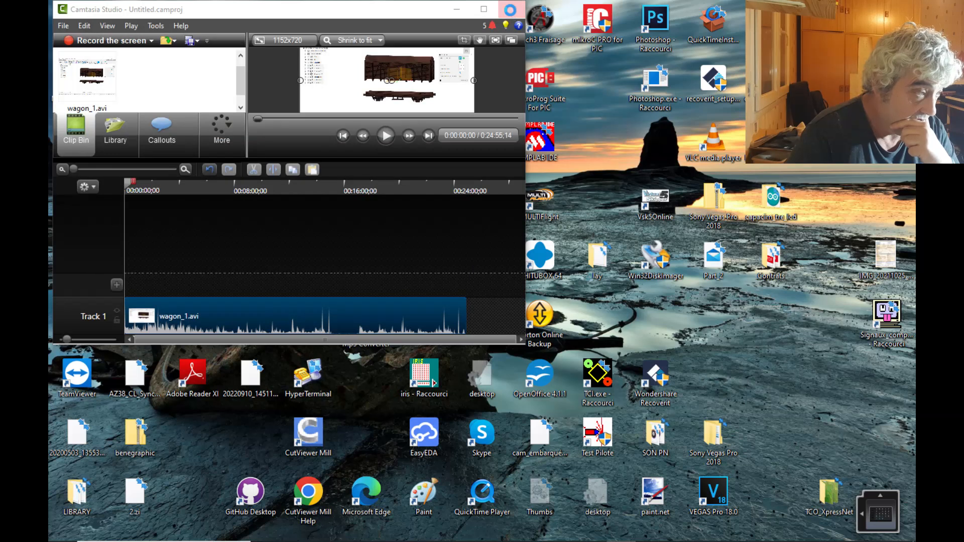
pyautogui.click(512, 14)
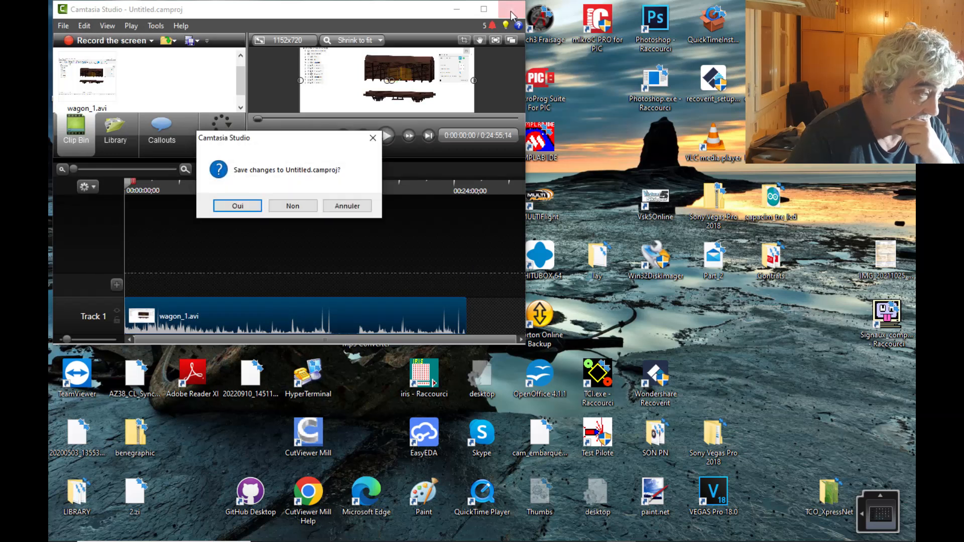
pyautogui.click(292, 205)
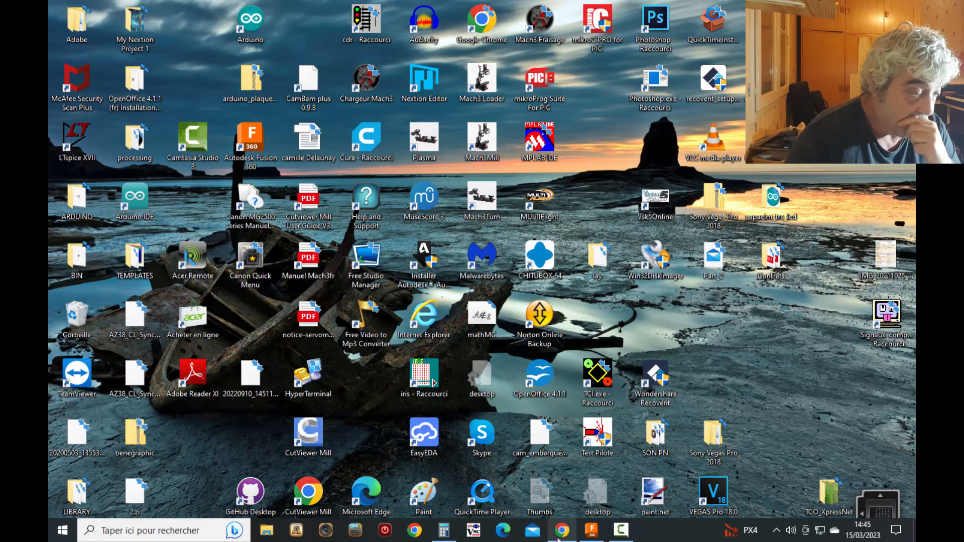
# Switch back to the unsaved chassis design in Fusion 360
pyautogui.moveTo(592, 536)
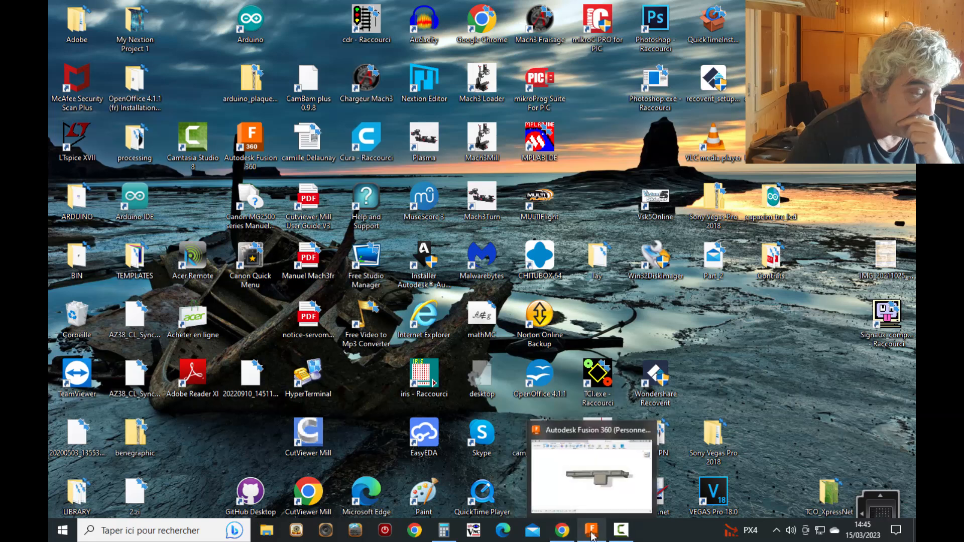
pyautogui.click(592, 475)
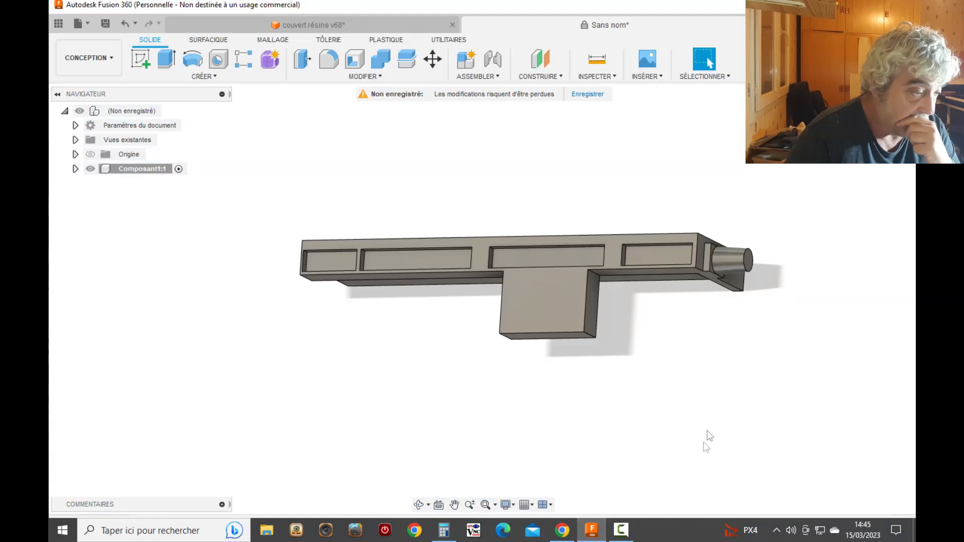
pyautogui.click(564, 535)
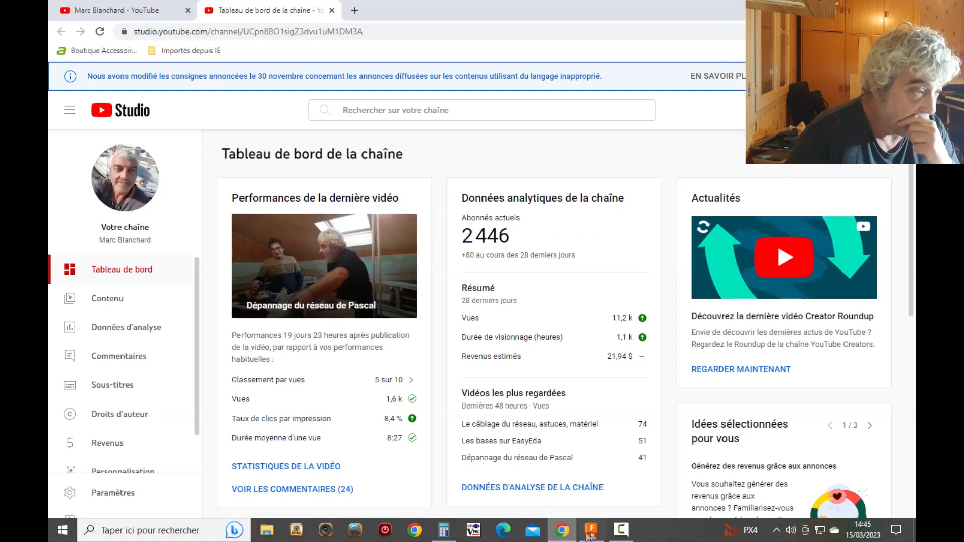
pyautogui.click(591, 532)
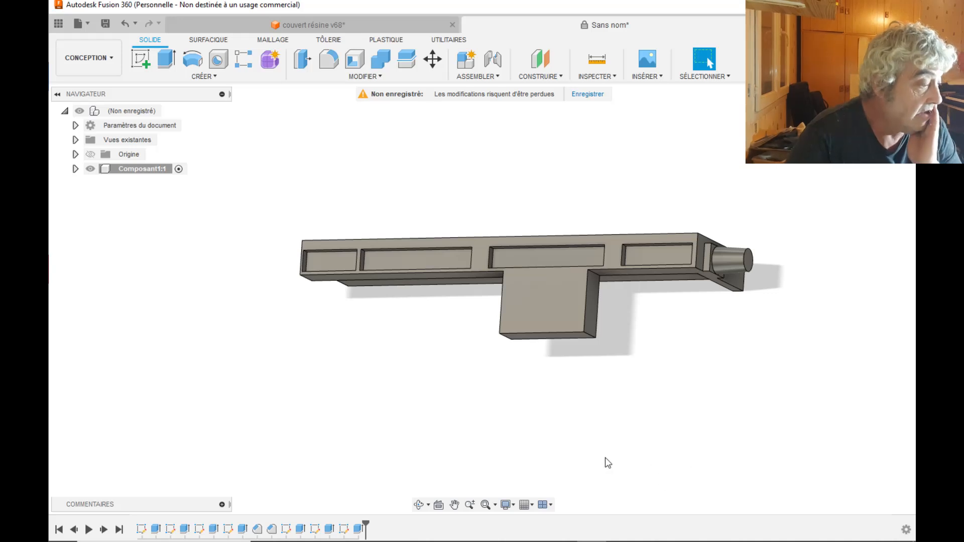
# Edit the block's extrusion below the side frame to extend in two directions, setting the second side's distance to 1.6 mm
pyautogui.rightClick(358, 529)
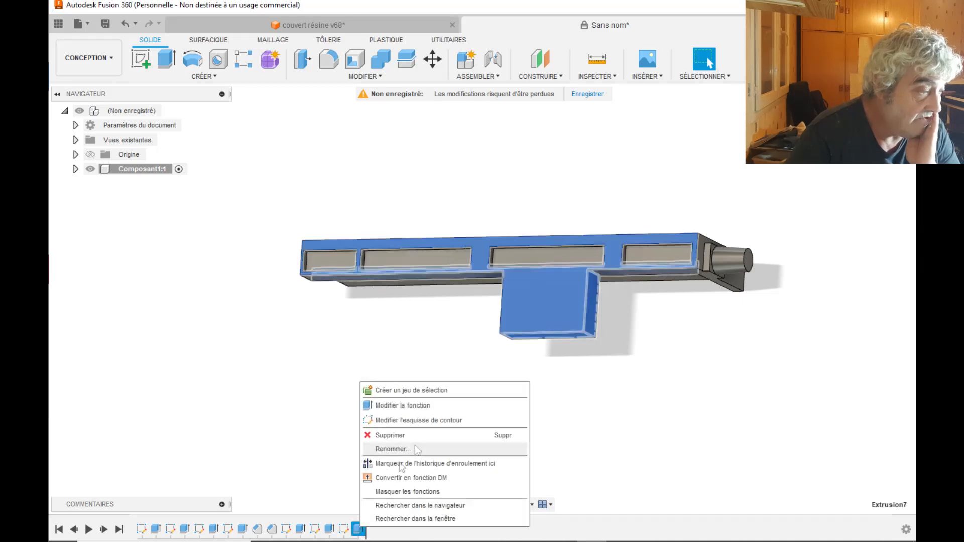
pyautogui.click(430, 405)
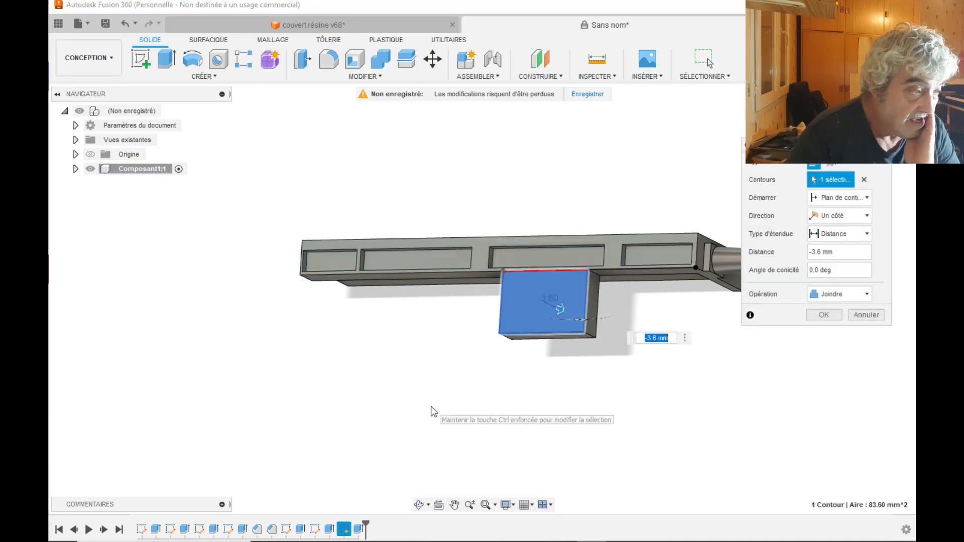
pyautogui.scroll(4, 684, 369)
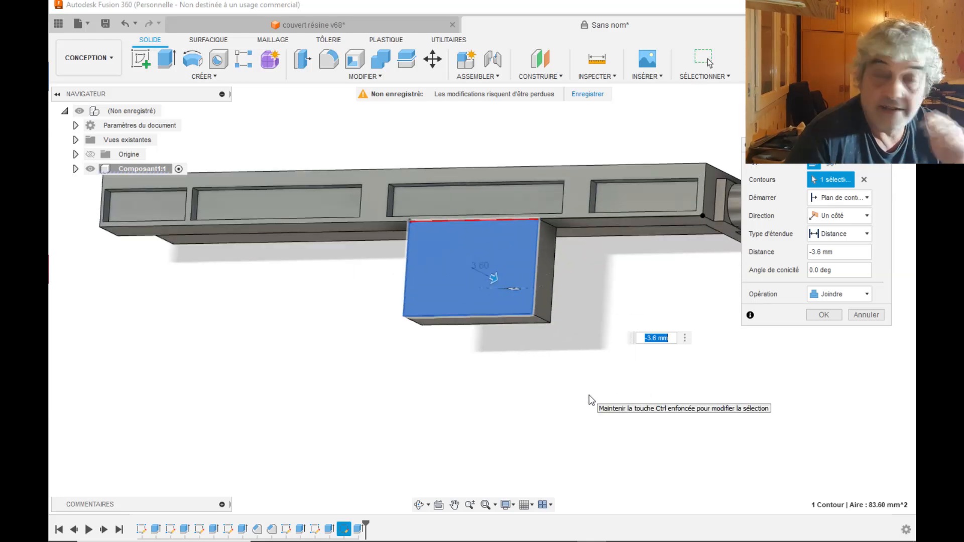
pyautogui.click(868, 218)
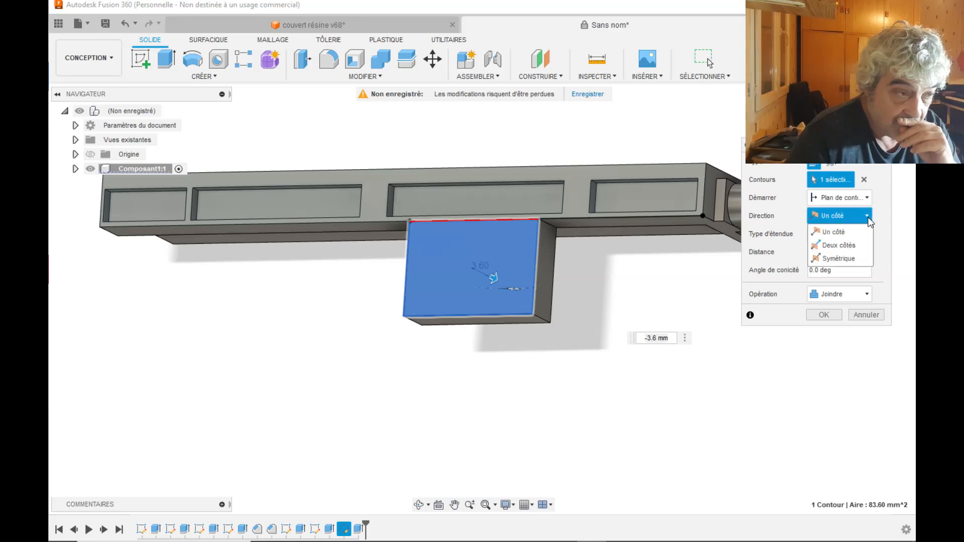
pyautogui.click(852, 248)
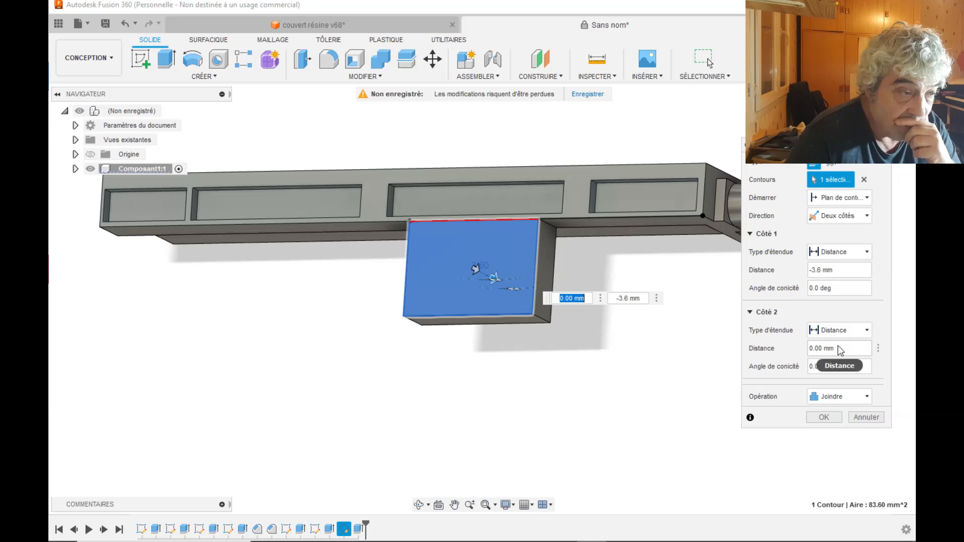
pyautogui.click(837, 348)
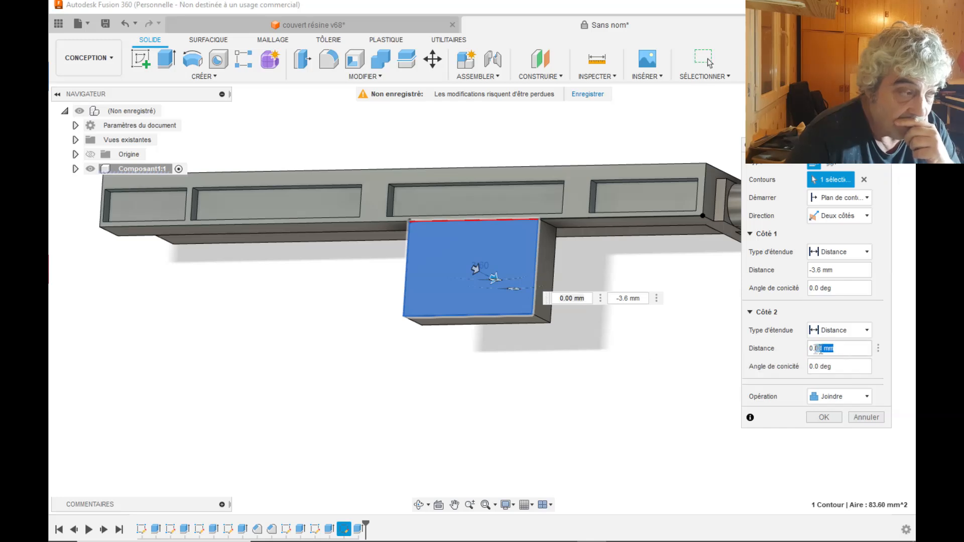
pyautogui.moveTo(816, 348); pyautogui.dragTo(806, 349)
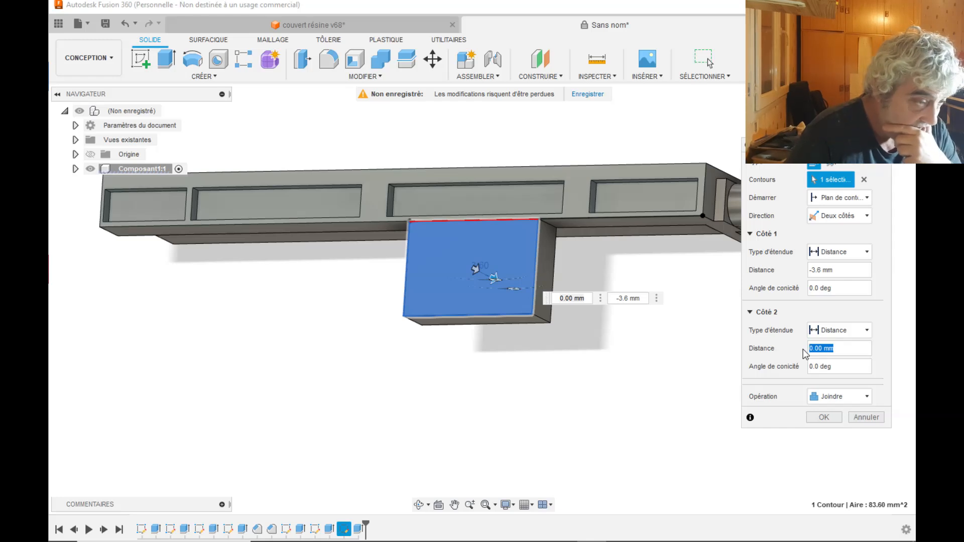
pyautogui.write('1.6')
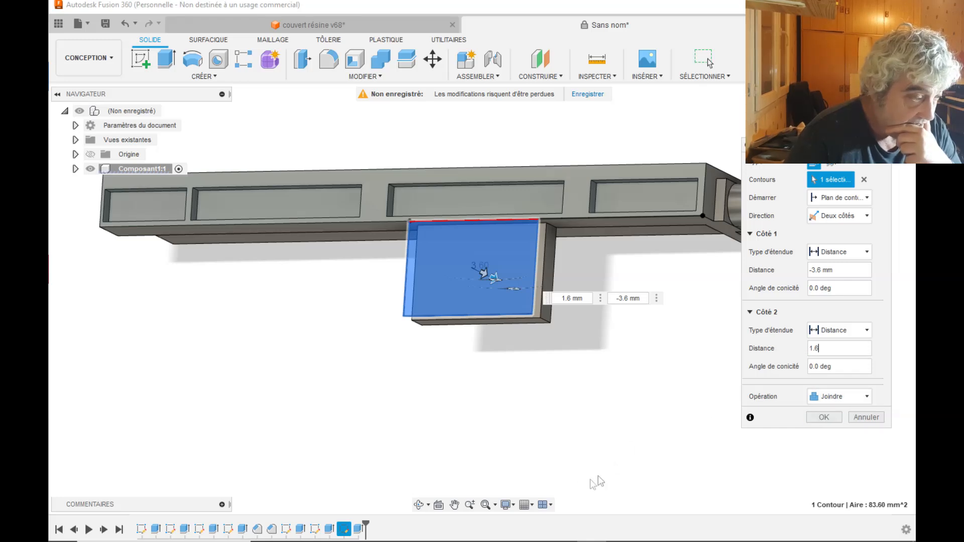
pyautogui.click(419, 504)
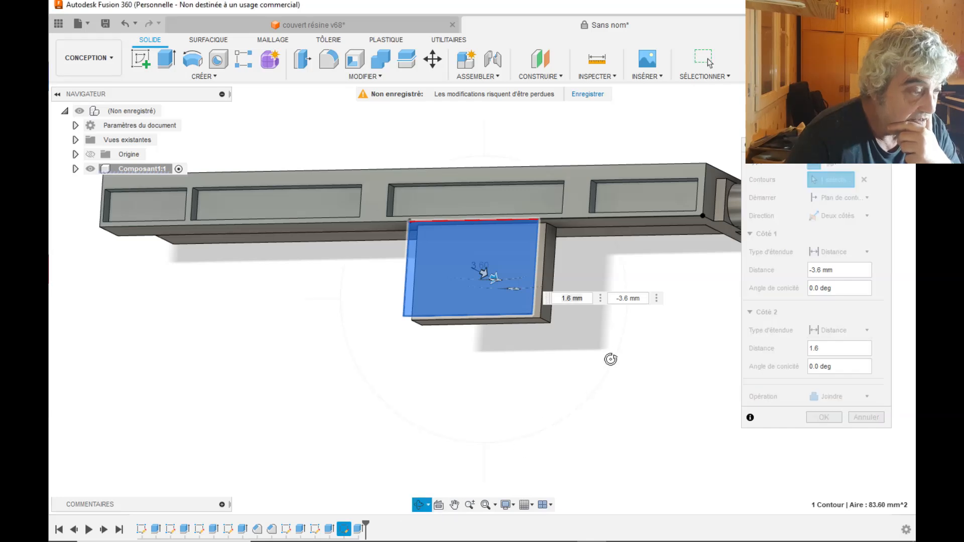
pyautogui.moveTo(610, 359); pyautogui.dragTo(598, 358)
pyautogui.moveTo(597, 312); pyautogui.dragTo(512, 276)
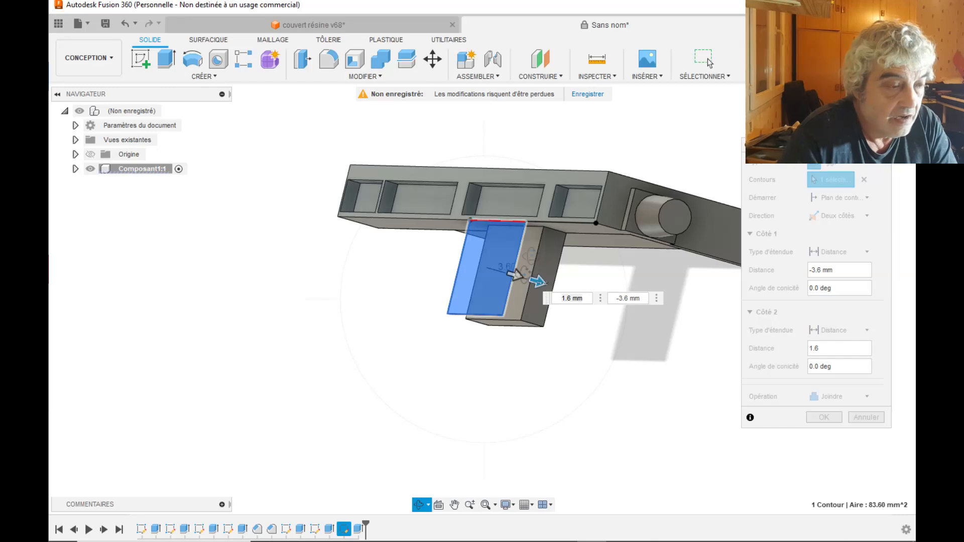
pyautogui.press('Escape')
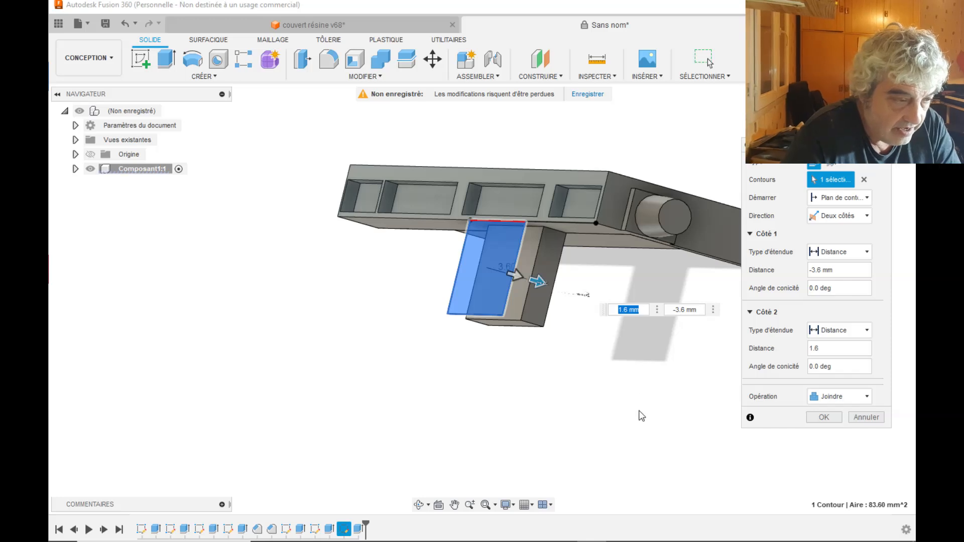
pyautogui.click(823, 418)
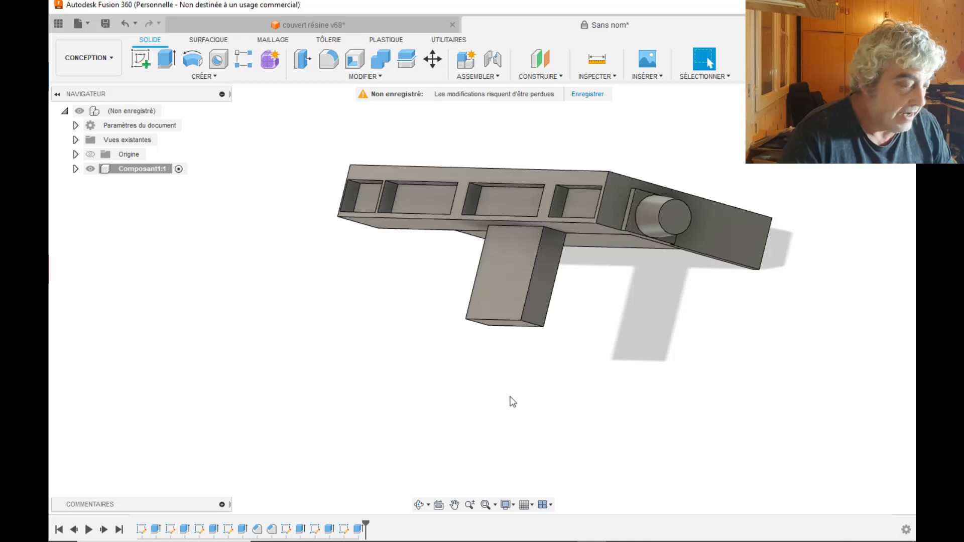
pyautogui.click(363, 77)
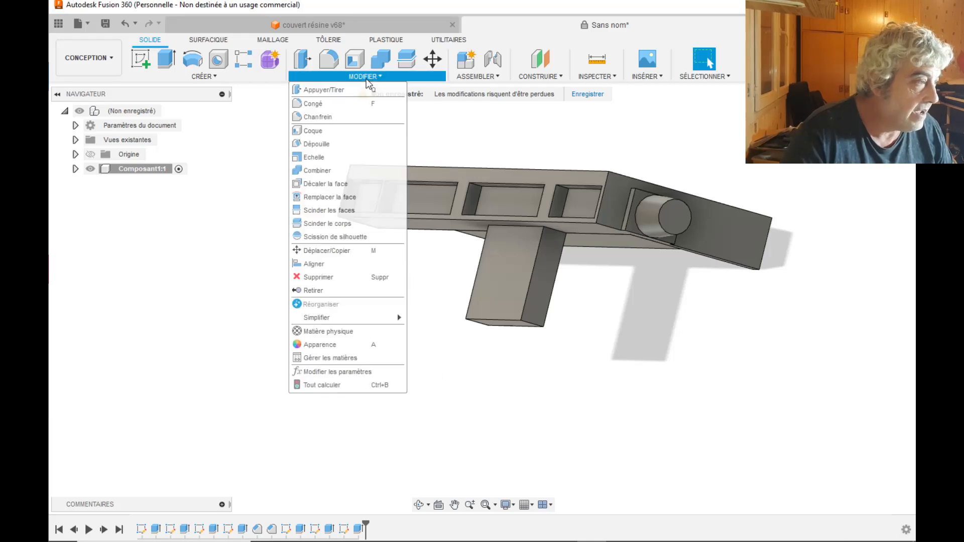
pyautogui.click(359, 117)
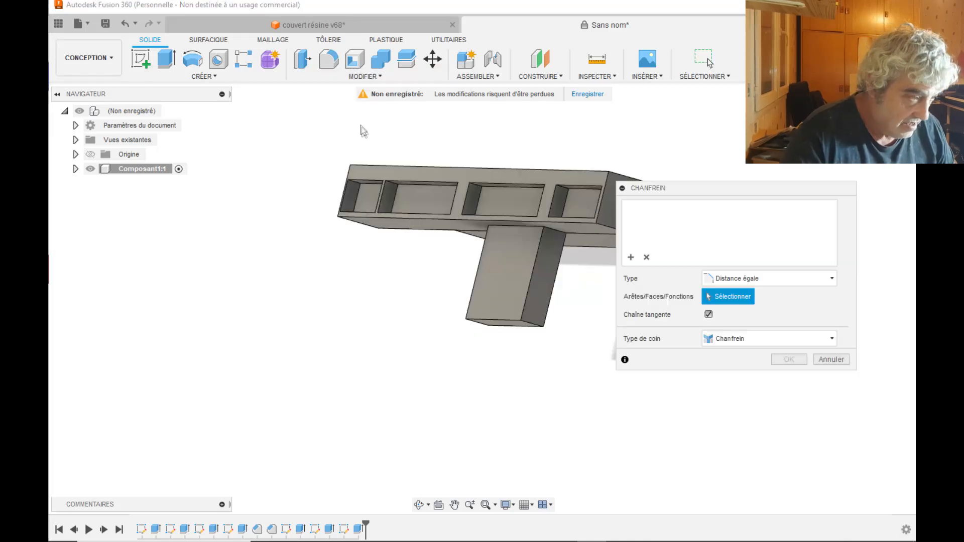
pyautogui.click(535, 327)
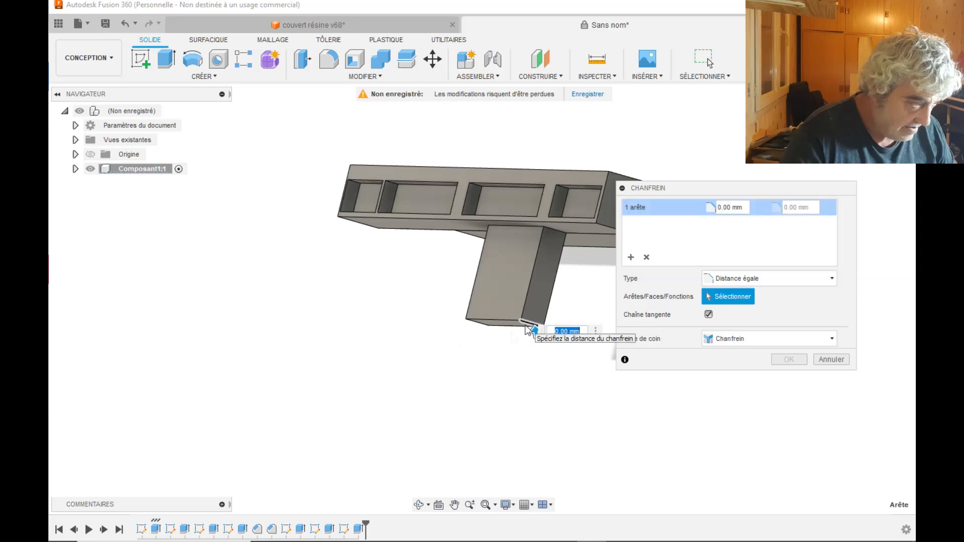
pyautogui.click(477, 323)
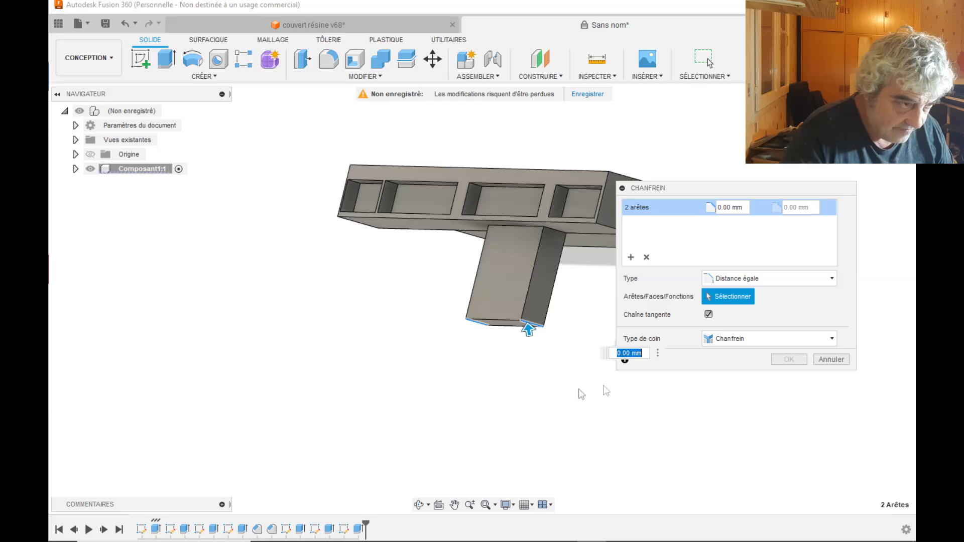
pyautogui.click(831, 277)
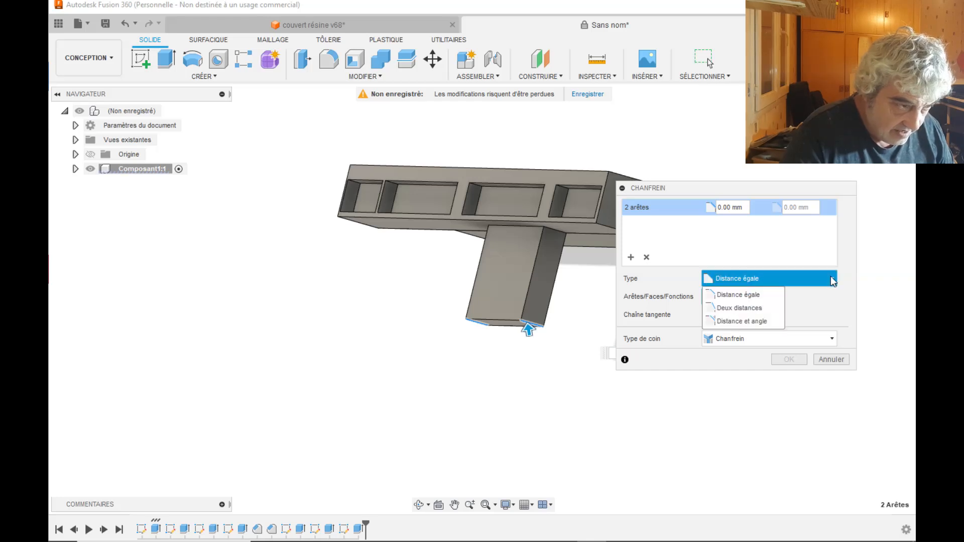
pyautogui.click(771, 308)
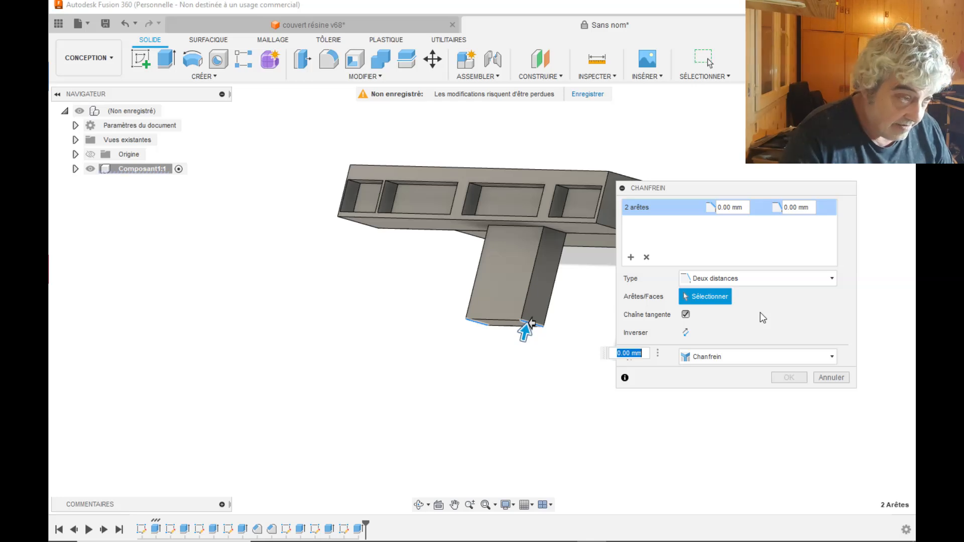
pyautogui.click(742, 207)
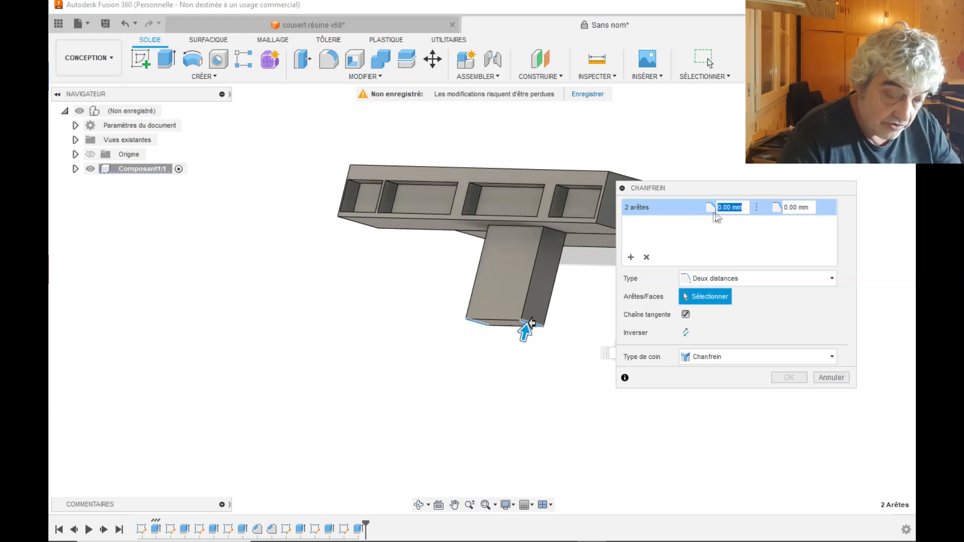
pyautogui.write('7')
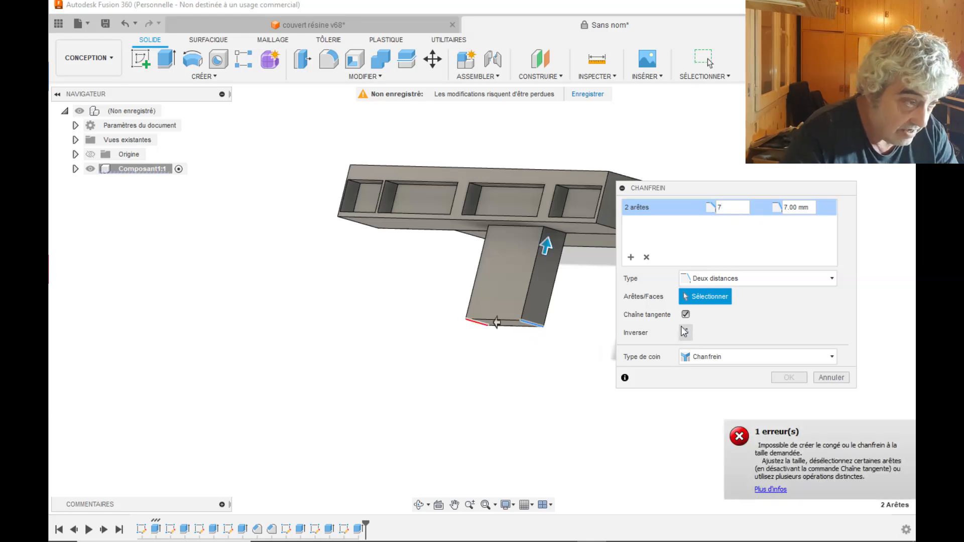
pyautogui.doubleClick(713, 211)
pyautogui.write('2.5')
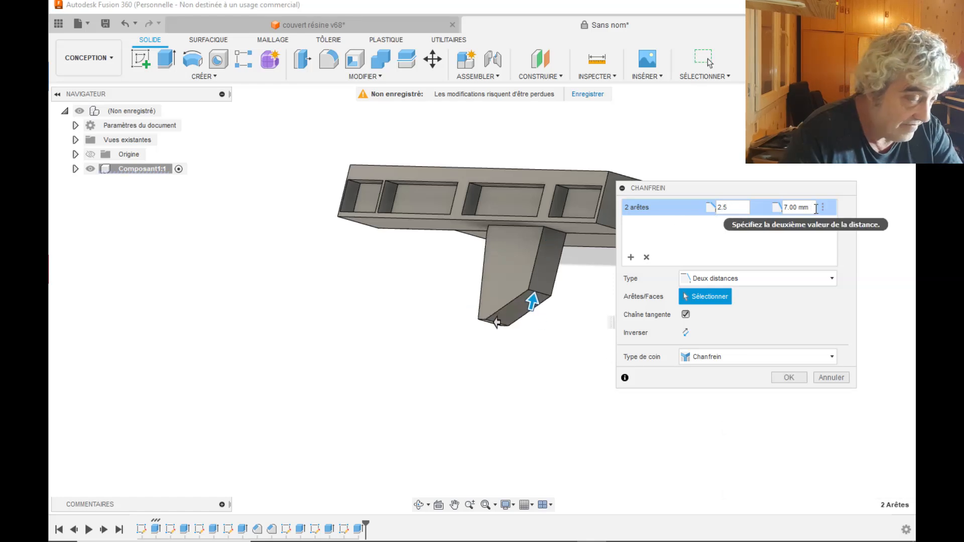
pyautogui.click(831, 377)
# Chamfer the block's short lower edge on the buffer side with two distances of 7 mm and 2.5 mm
pyautogui.click(364, 76)
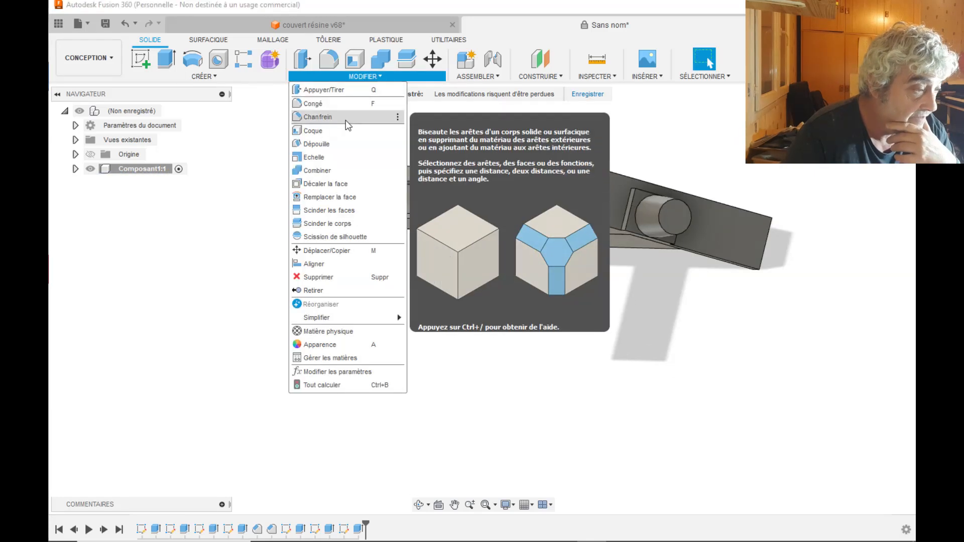
pyautogui.click(345, 120)
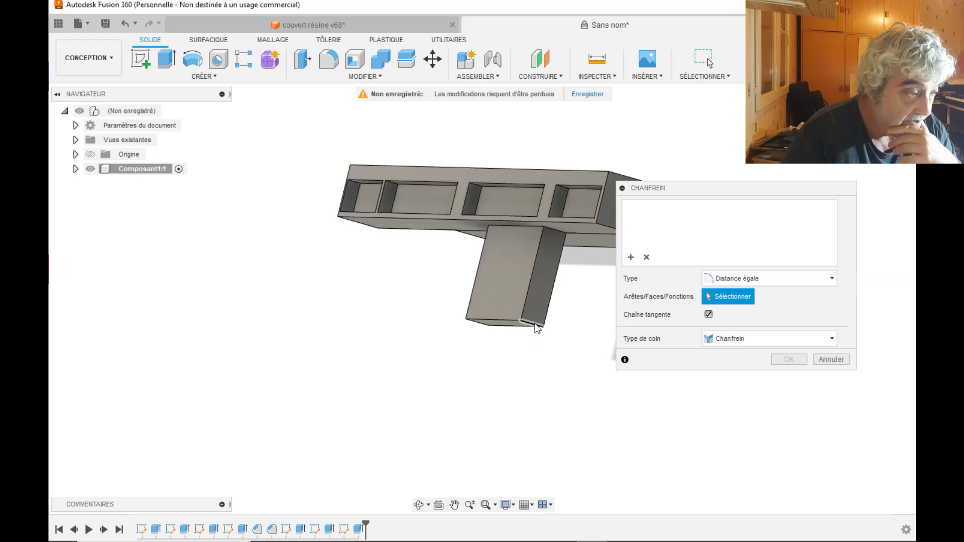
pyautogui.click(532, 327)
pyautogui.click(768, 279)
pyautogui.click(752, 307)
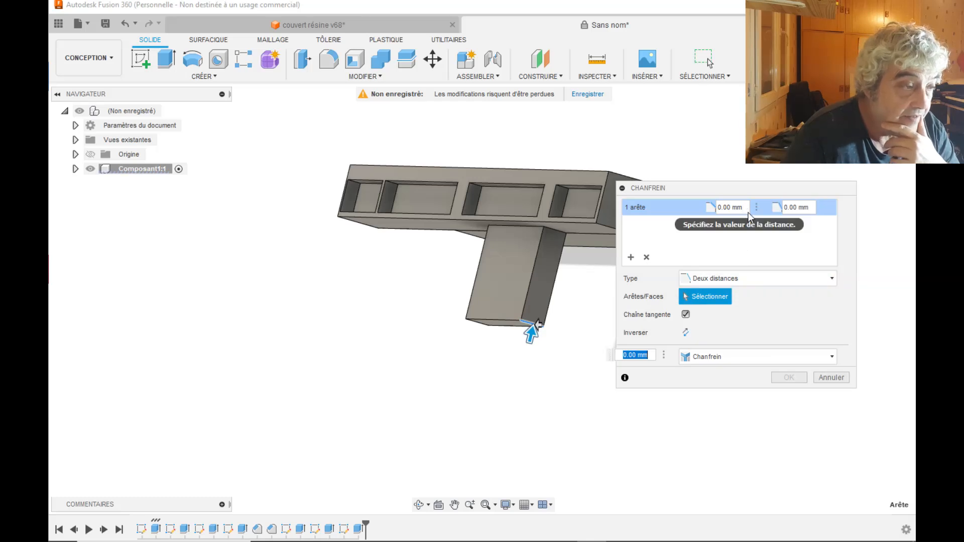
pyautogui.click(731, 207)
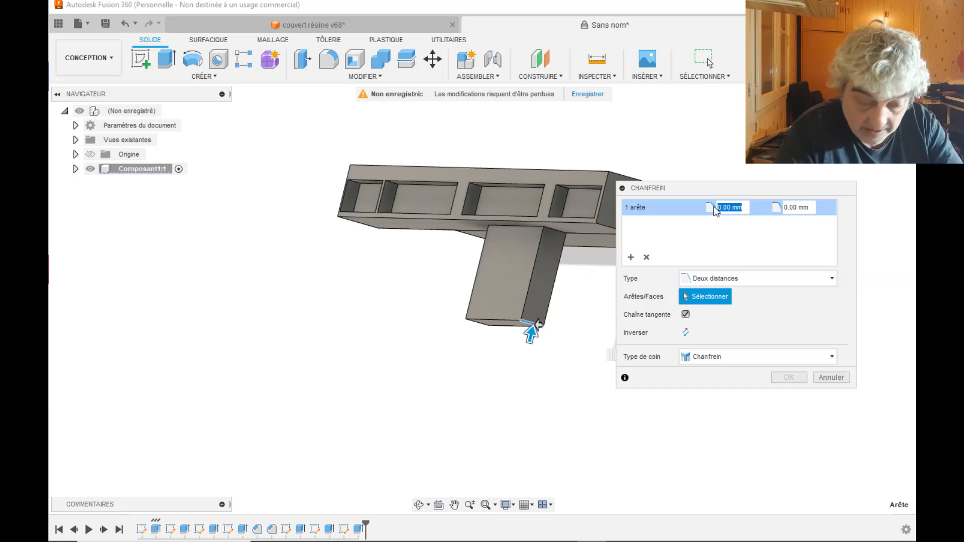
pyautogui.write('7')
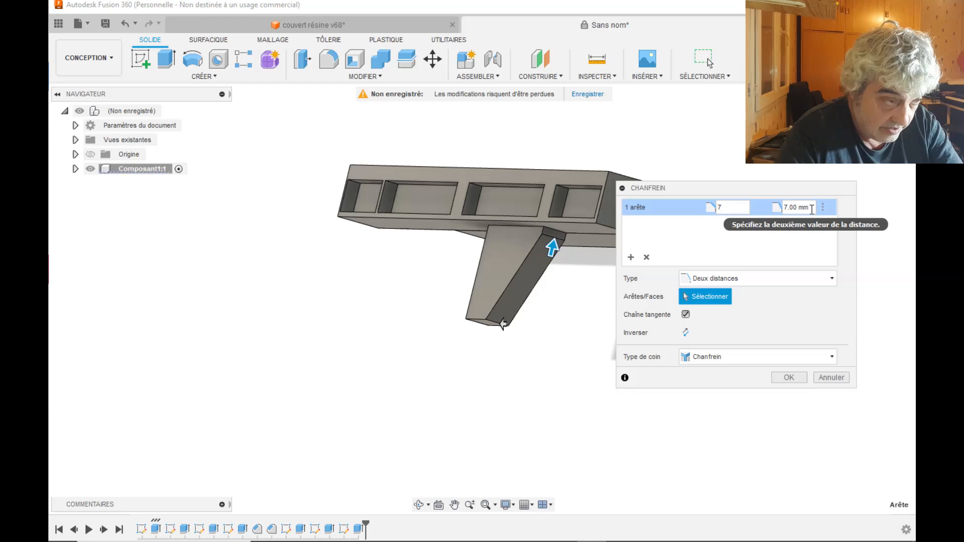
pyautogui.moveTo(811, 207); pyautogui.dragTo(788, 207)
pyautogui.write('3')
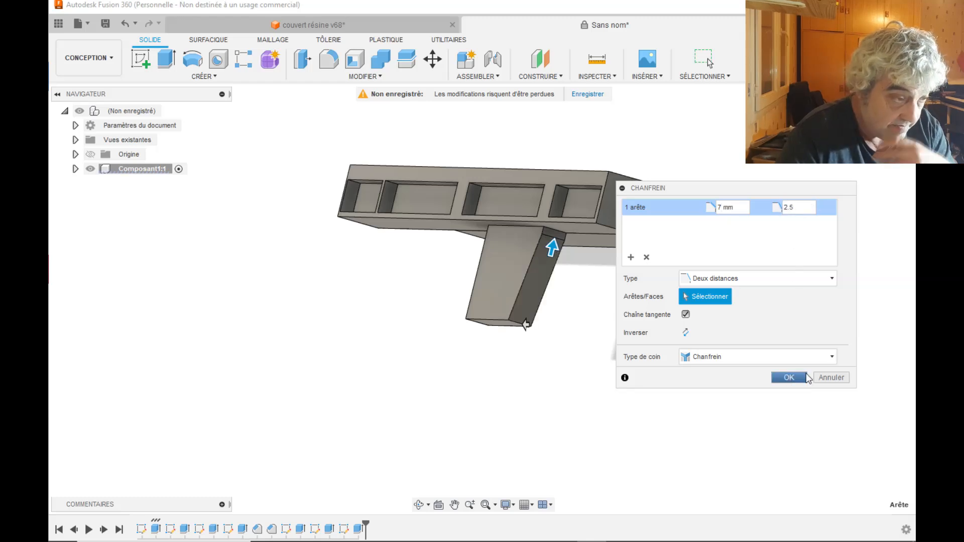
pyautogui.click(799, 379)
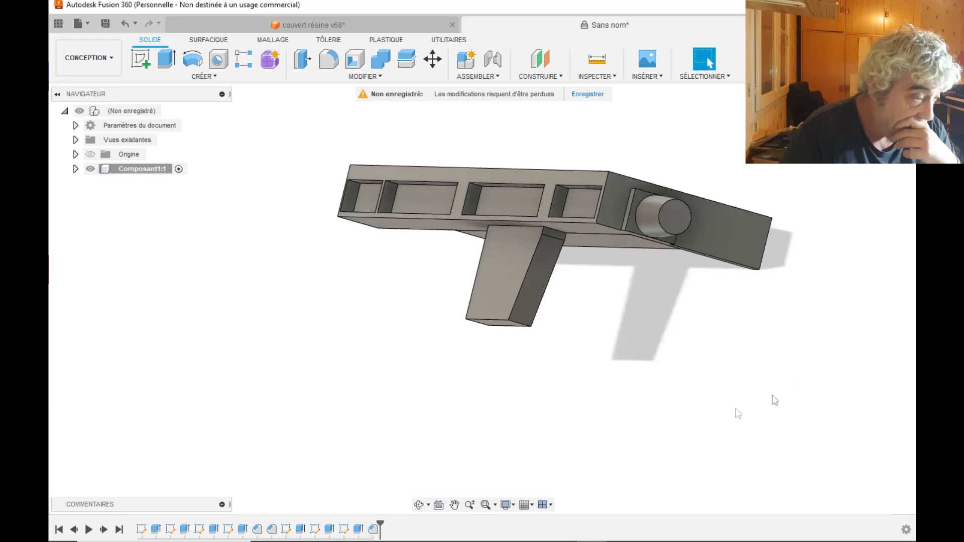
# Chamfer the block's other short lower edge, opposite the buffer side, with two distances of 2.5 mm and 7 mm
pyautogui.click(421, 504)
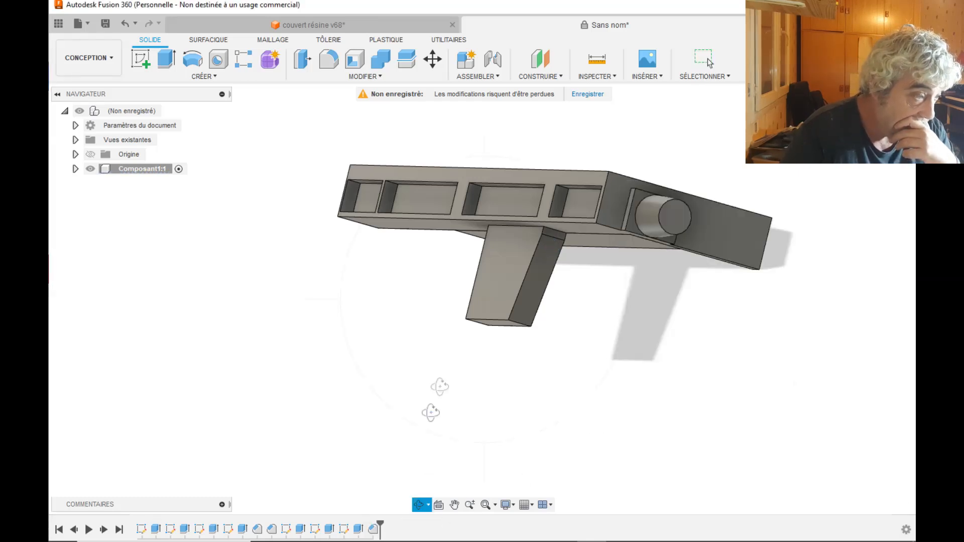
pyautogui.moveTo(448, 335); pyautogui.dragTo(562, 332)
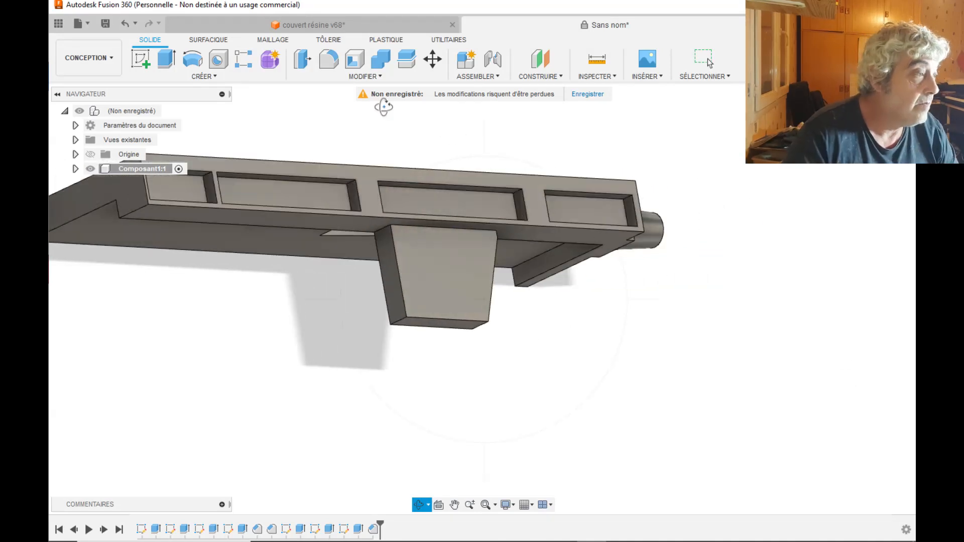
pyautogui.click(370, 80)
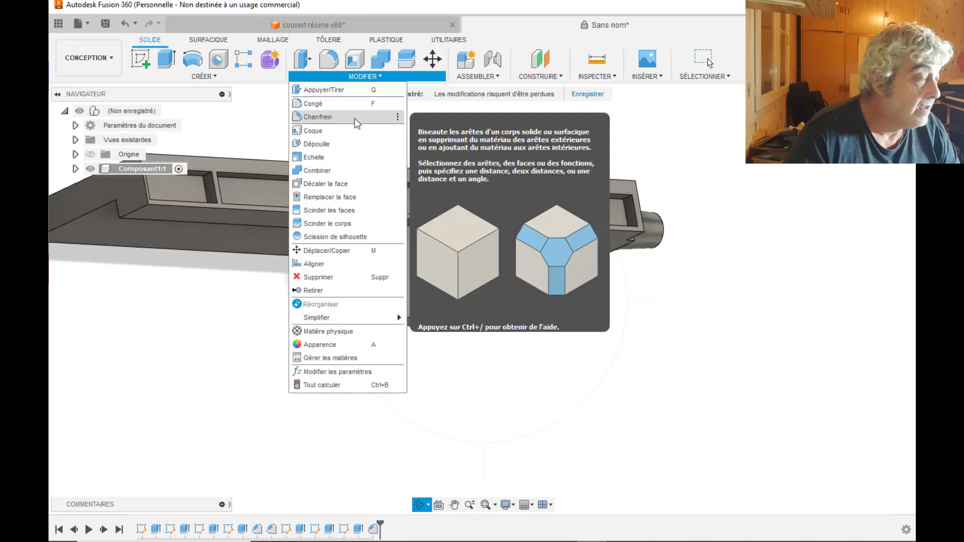
pyautogui.click(355, 118)
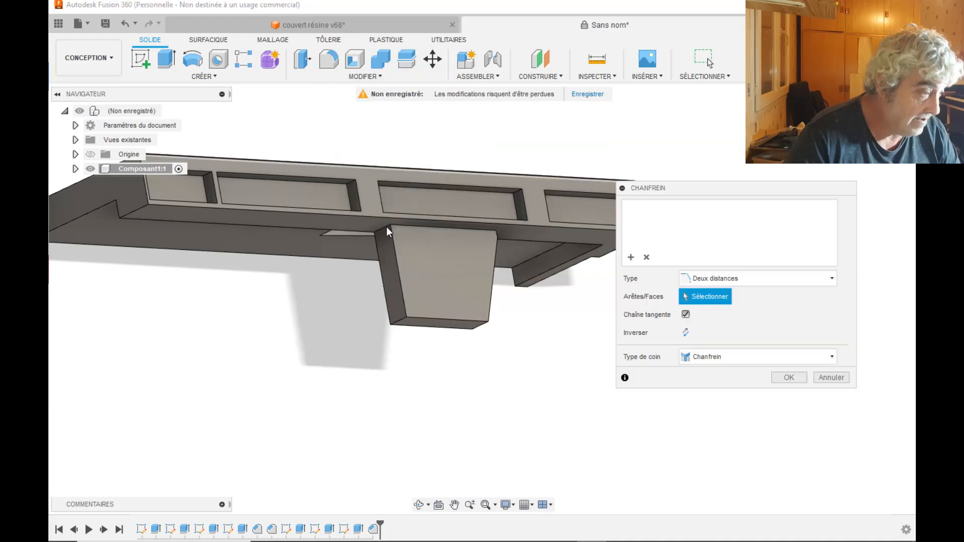
pyautogui.click(399, 322)
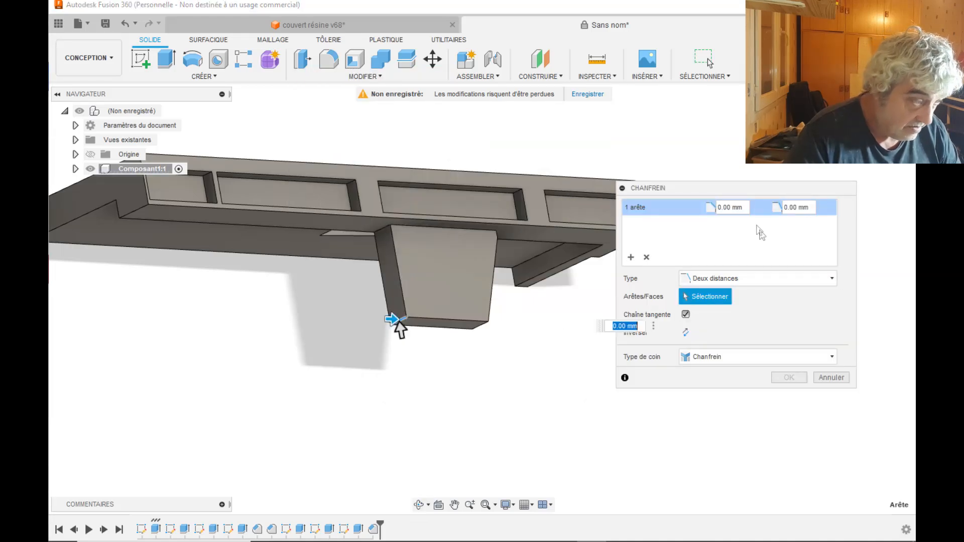
pyautogui.click(734, 207)
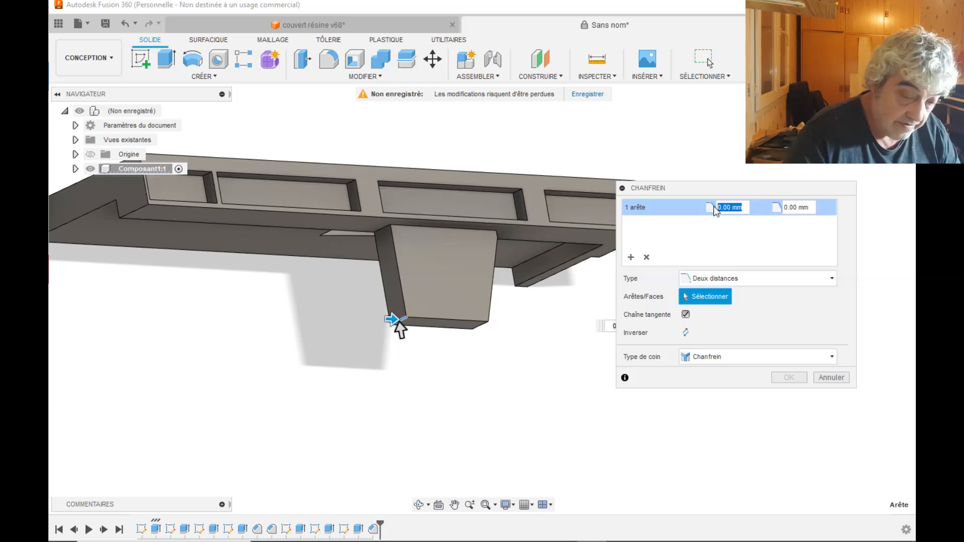
pyautogui.write('2.5')
pyautogui.press('Return')
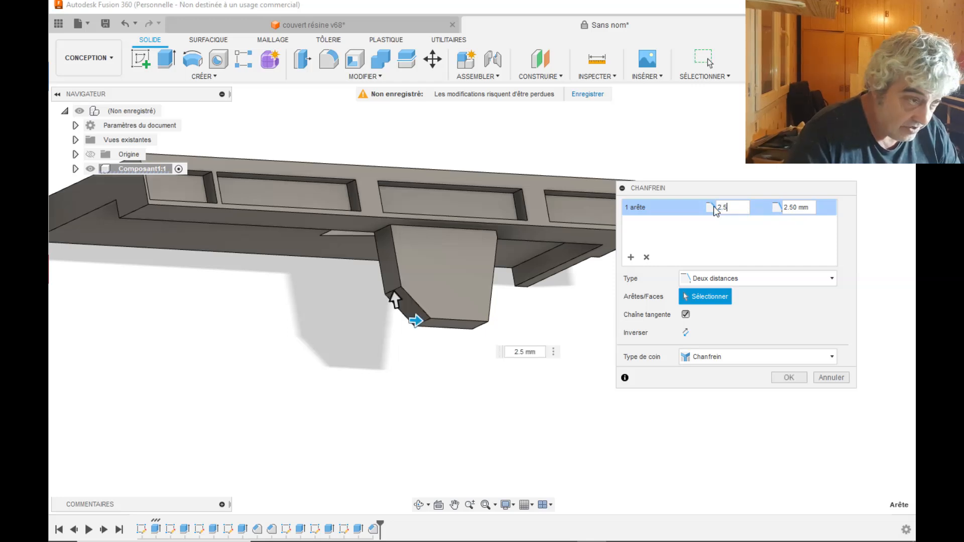
pyautogui.moveTo(809, 209); pyautogui.dragTo(790, 211)
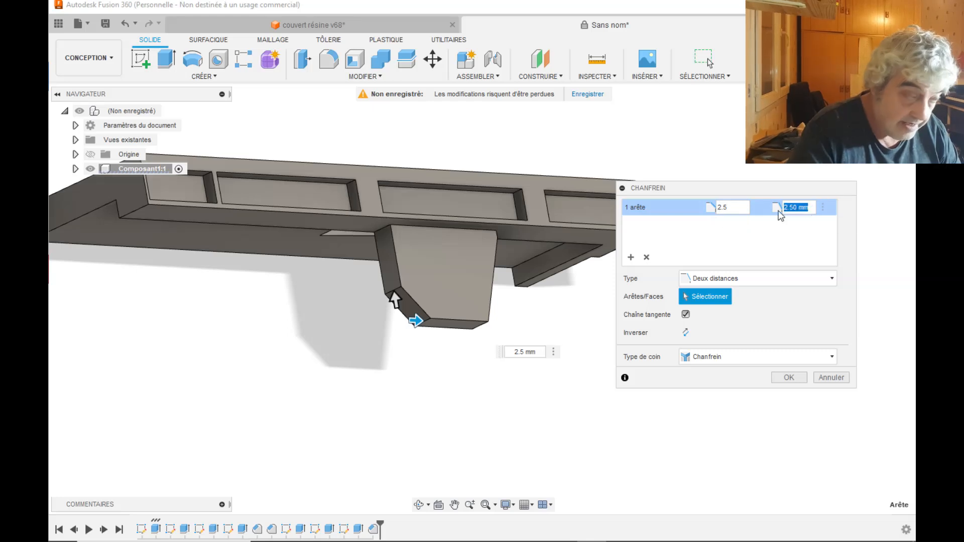
pyautogui.write('7')
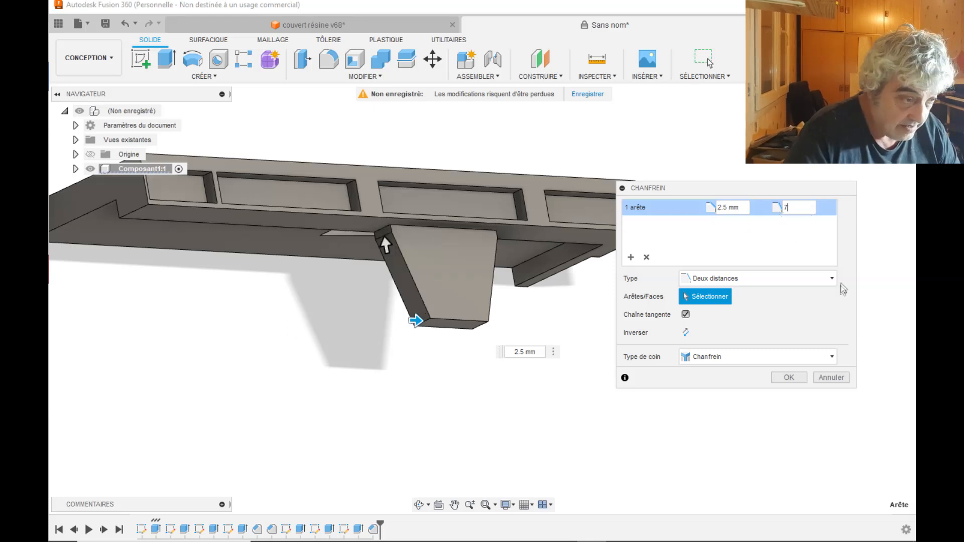
pyautogui.click(789, 378)
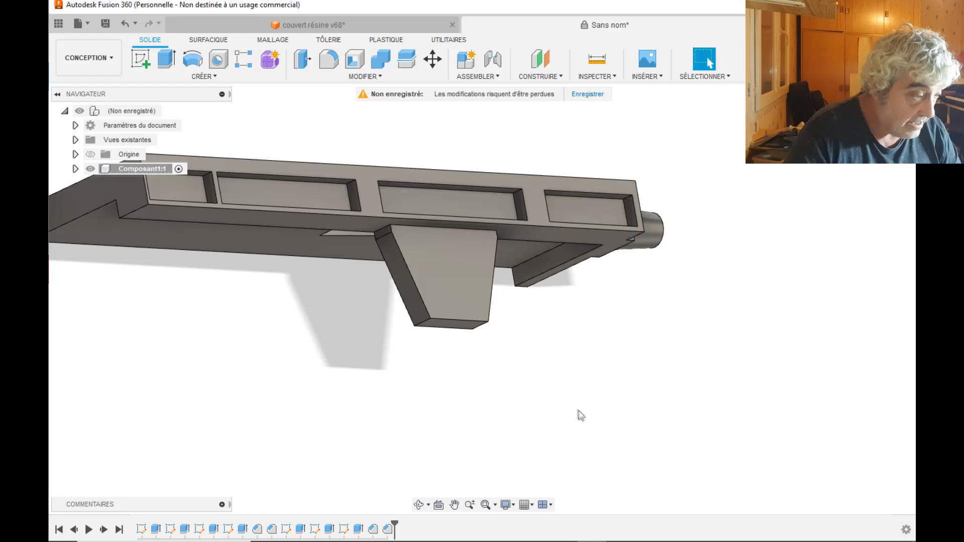
# Start a sketch on the tapered block's outer face and draw a 2.6 mm vertical line up from the lower edge's midpoint
pyautogui.click(418, 505)
pyautogui.moveTo(609, 312); pyautogui.dragTo(567, 321)
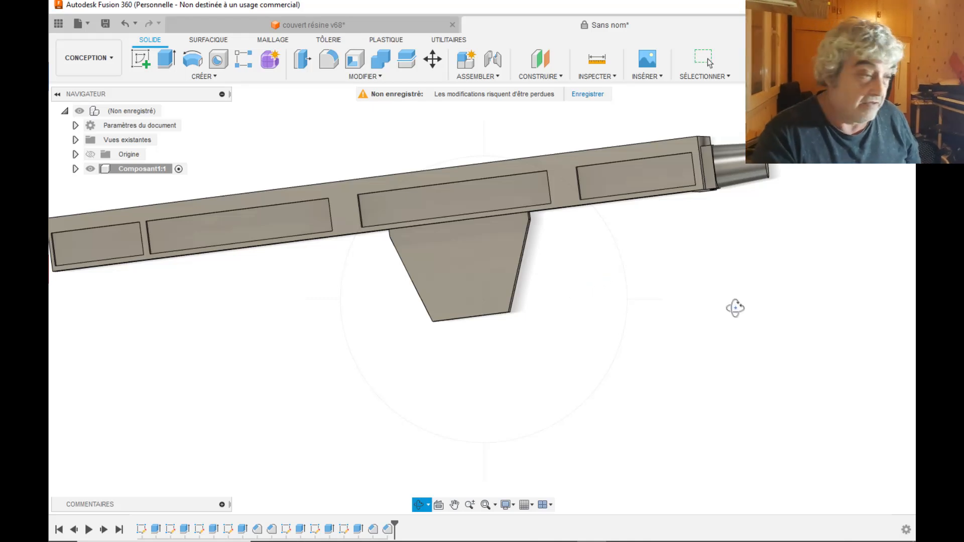
pyautogui.scroll(-1, 744, 316)
pyautogui.scroll(1, 643, 340)
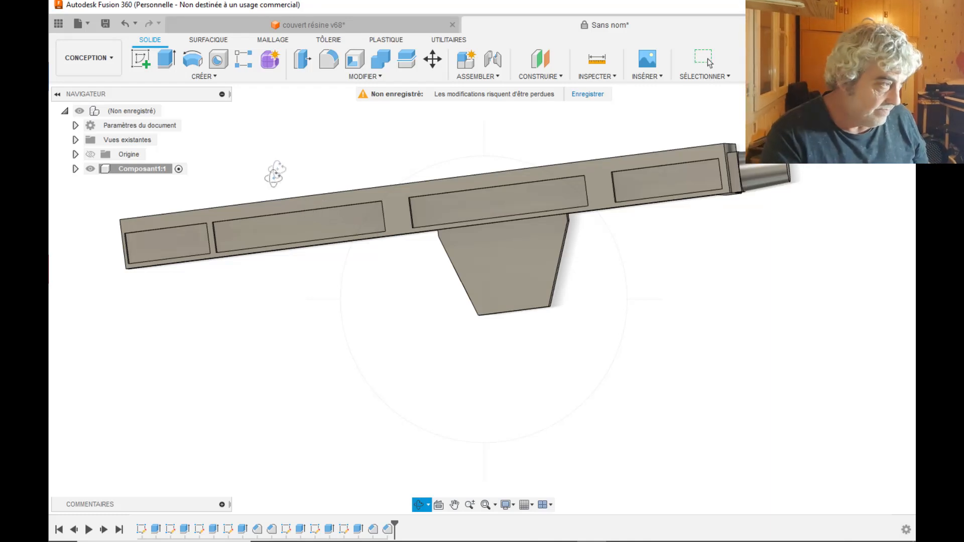
pyautogui.click(201, 77)
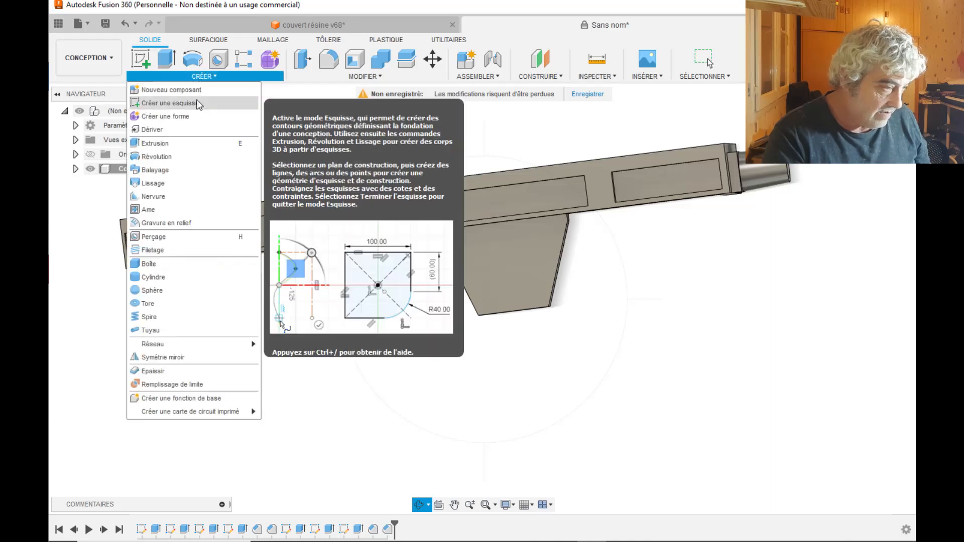
pyautogui.click(198, 103)
pyautogui.click(530, 266)
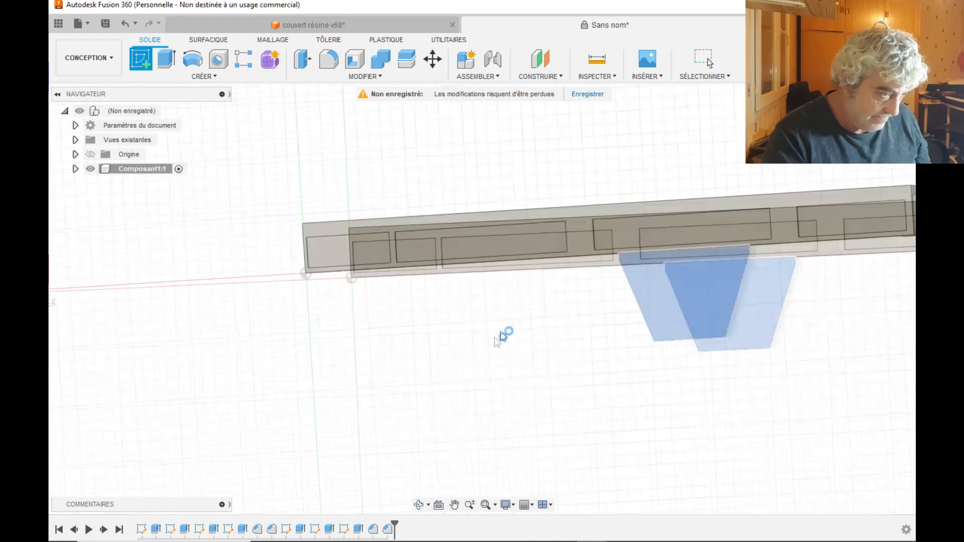
pyautogui.scroll(6, 484, 413)
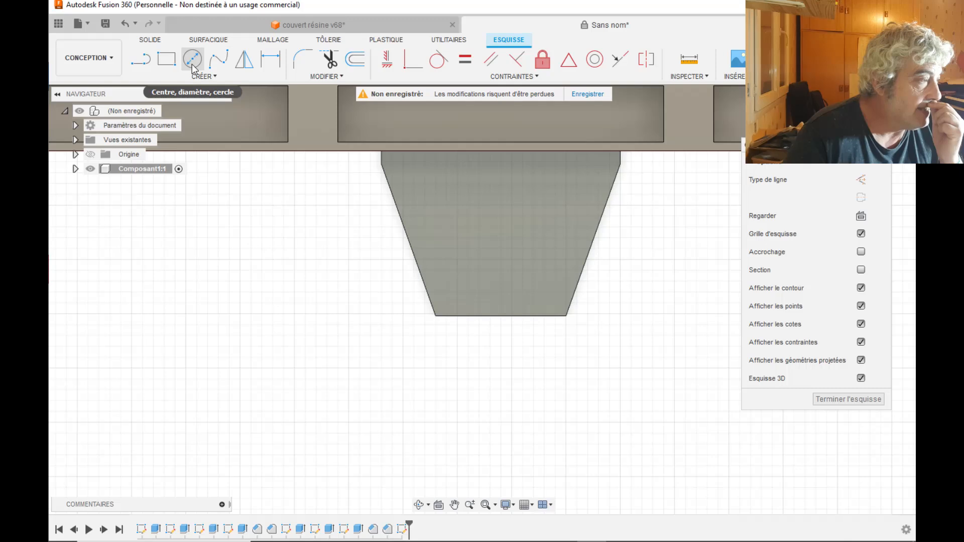
pyautogui.click(141, 68)
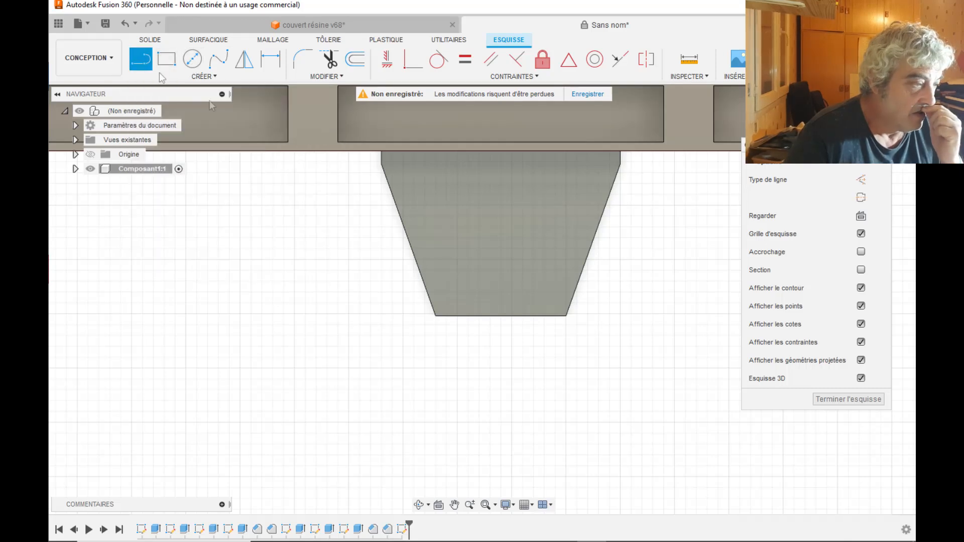
pyautogui.click(502, 320)
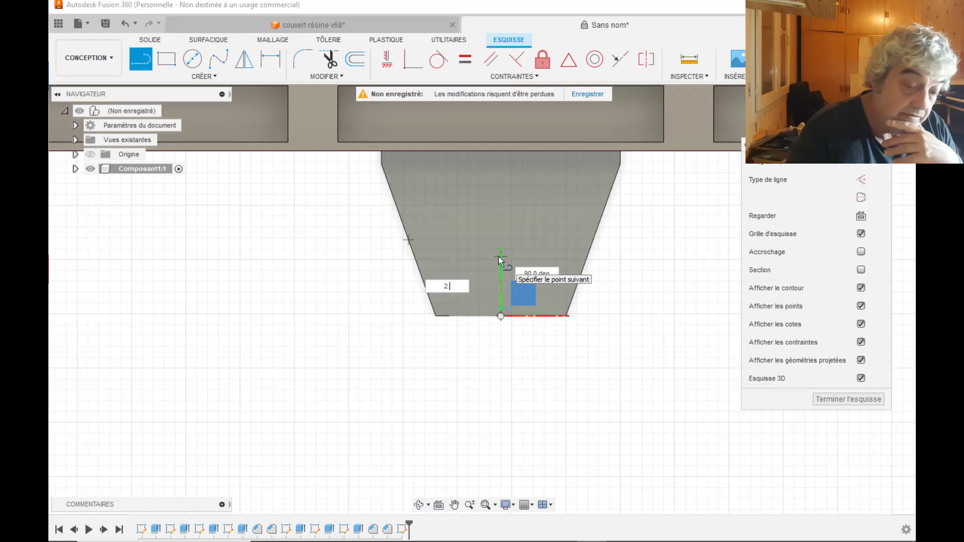
pyautogui.press('Tab')
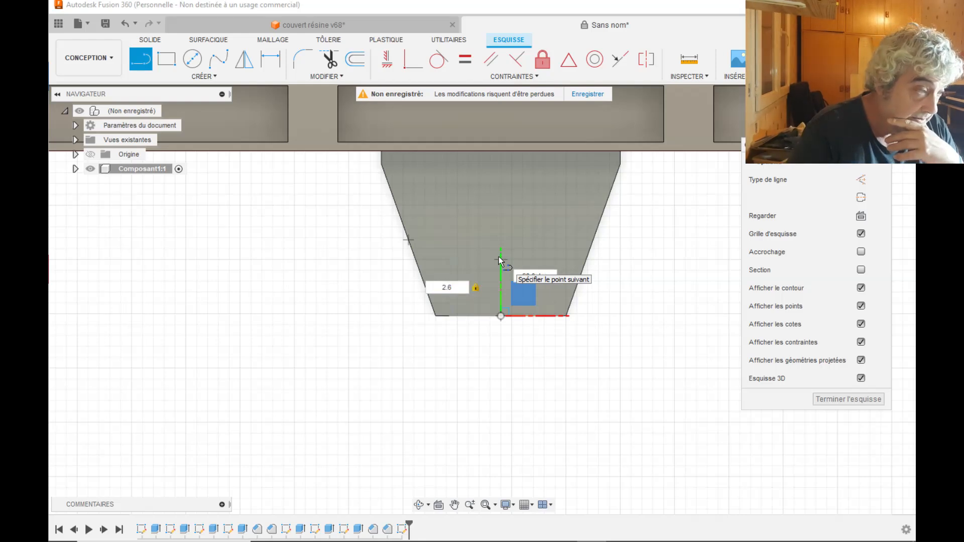
pyautogui.press('Return')
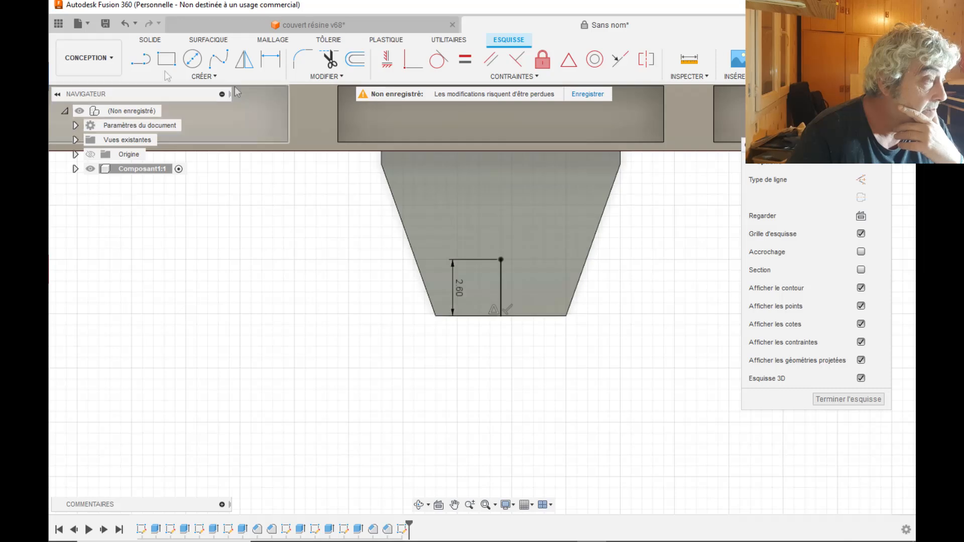
# Sketch a 2.5 mm diameter circle centred on the upper end of the vertical line
pyautogui.click(192, 59)
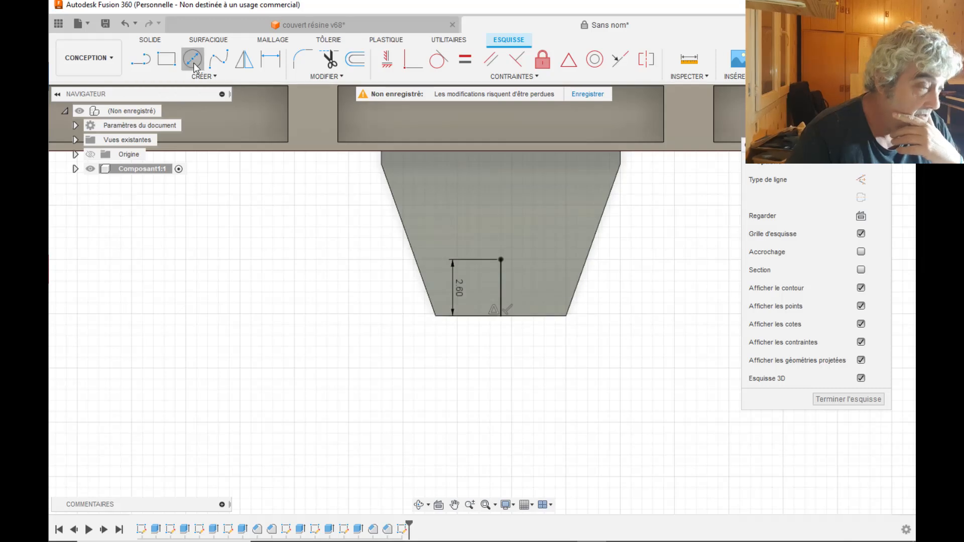
pyautogui.click(501, 260)
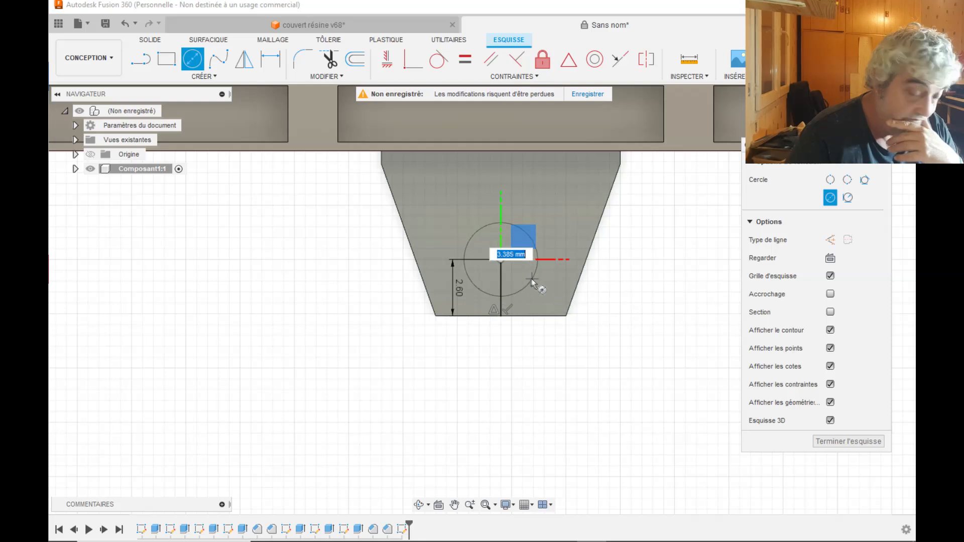
pyautogui.write('2.5')
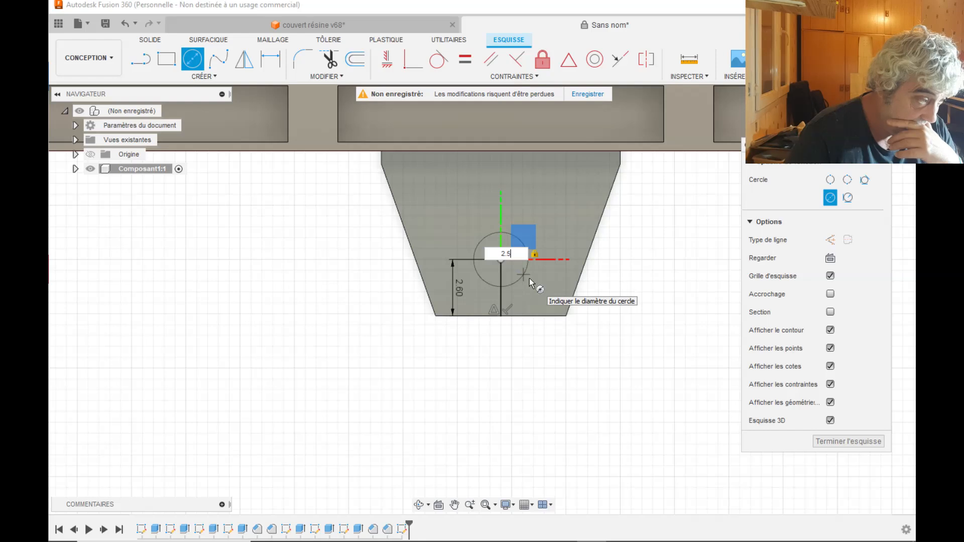
pyautogui.press('Return')
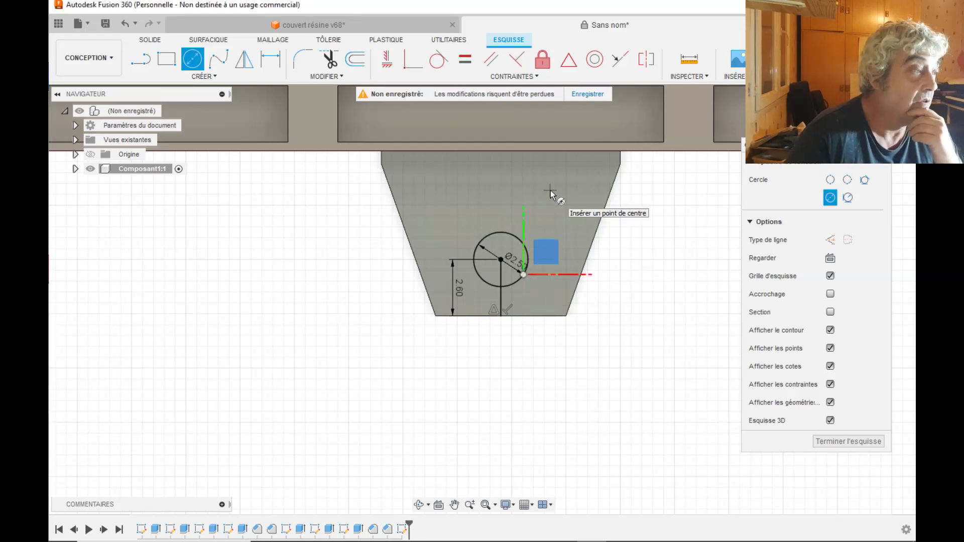
# Examine the round boss below the leaf spring in the couvert résine v68 design and return to the unsaved chassis design
pyautogui.click(393, 32)
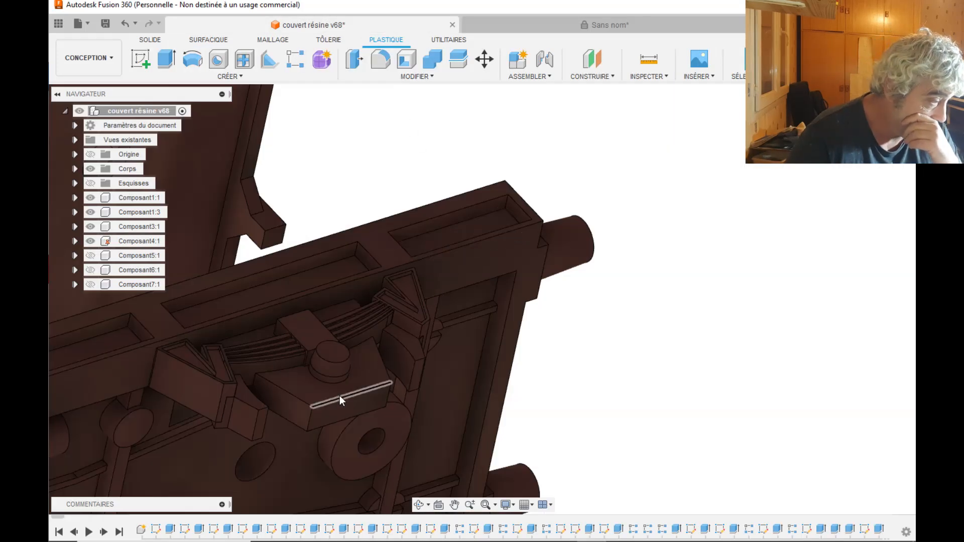
pyautogui.scroll(3, 293, 381)
pyautogui.scroll(2, 296, 380)
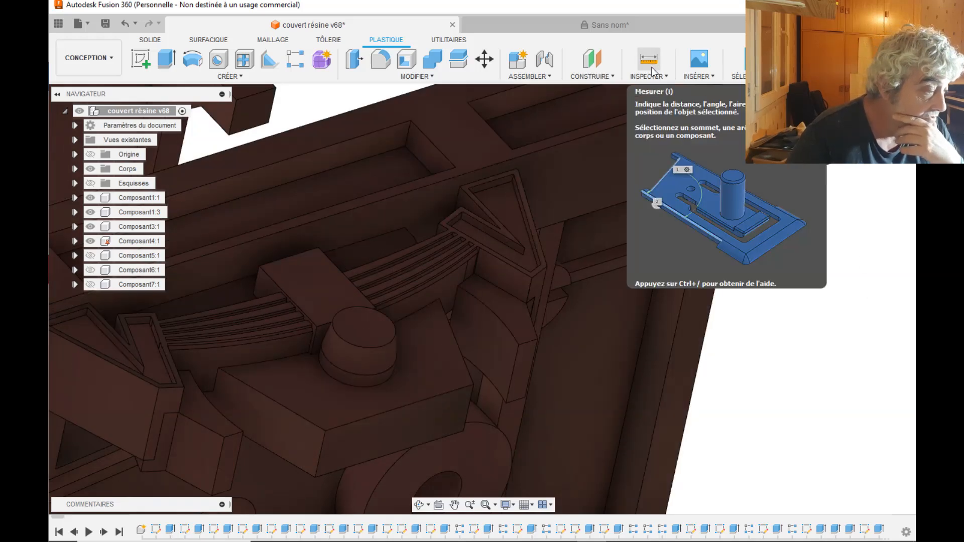
pyautogui.click(420, 505)
pyautogui.moveTo(481, 329); pyautogui.dragTo(527, 203)
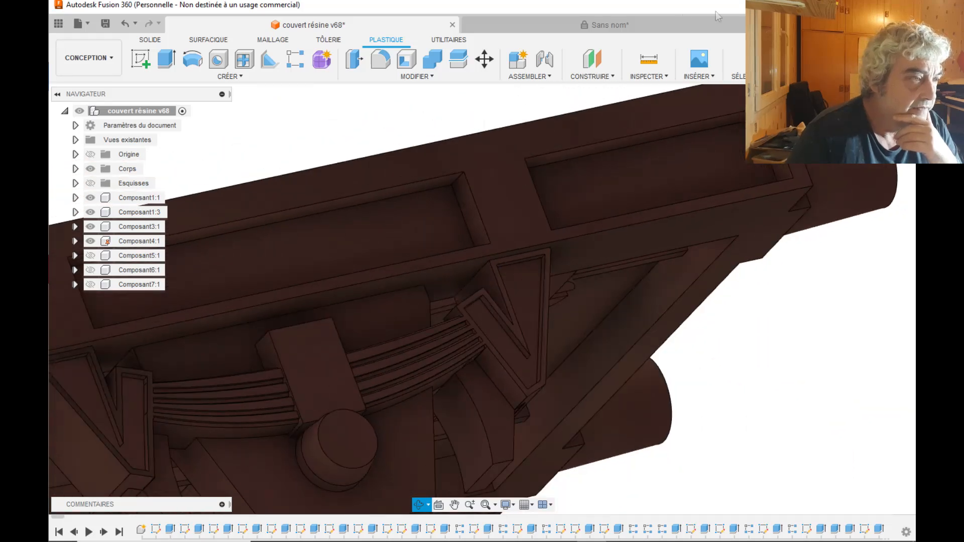
pyautogui.click(647, 25)
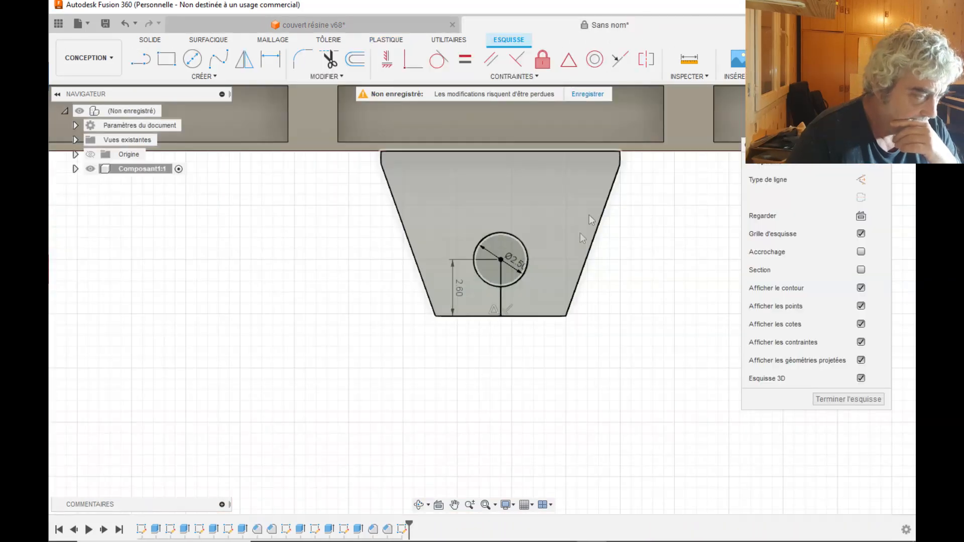
# Extrude the circle 1.5 mm outward from the block's face, joined to the existing body
pyautogui.press('e')
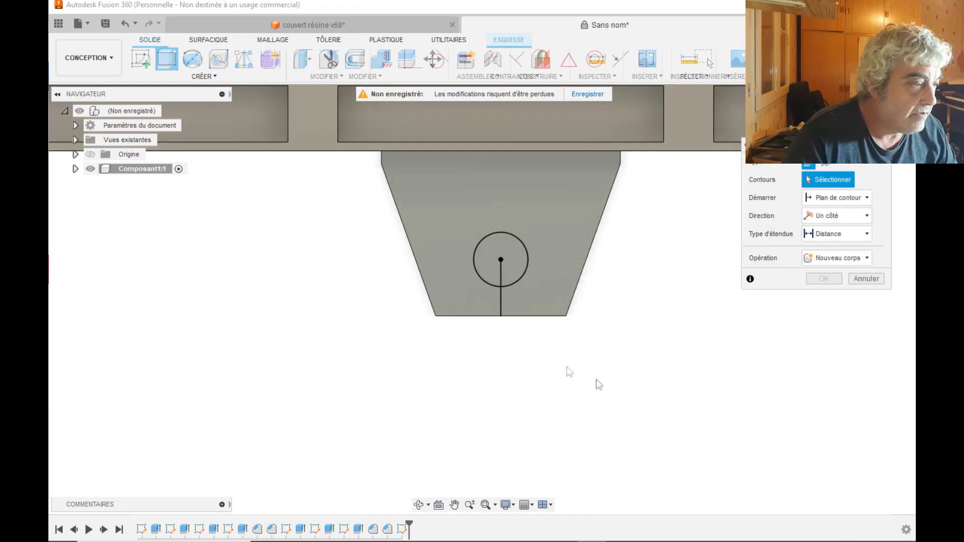
pyautogui.click(512, 258)
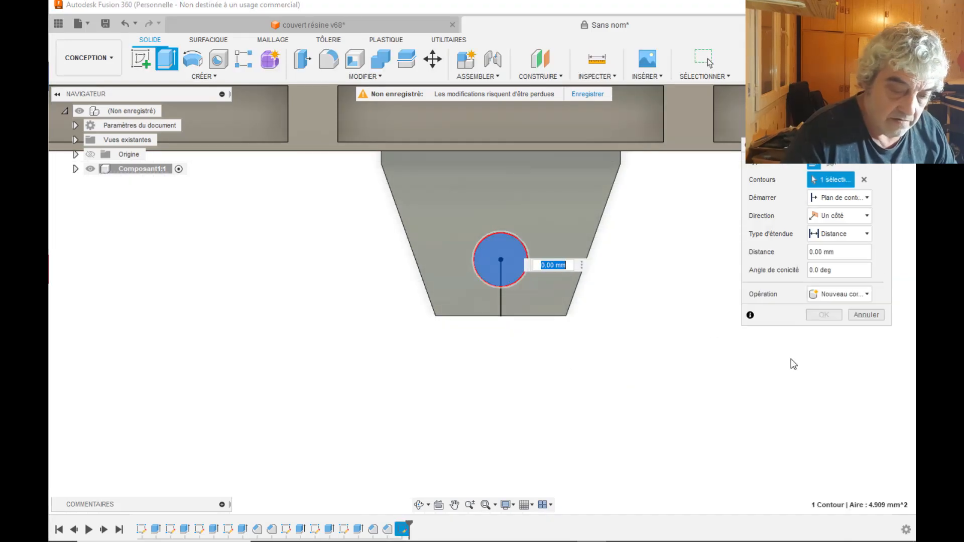
pyautogui.write('1.5')
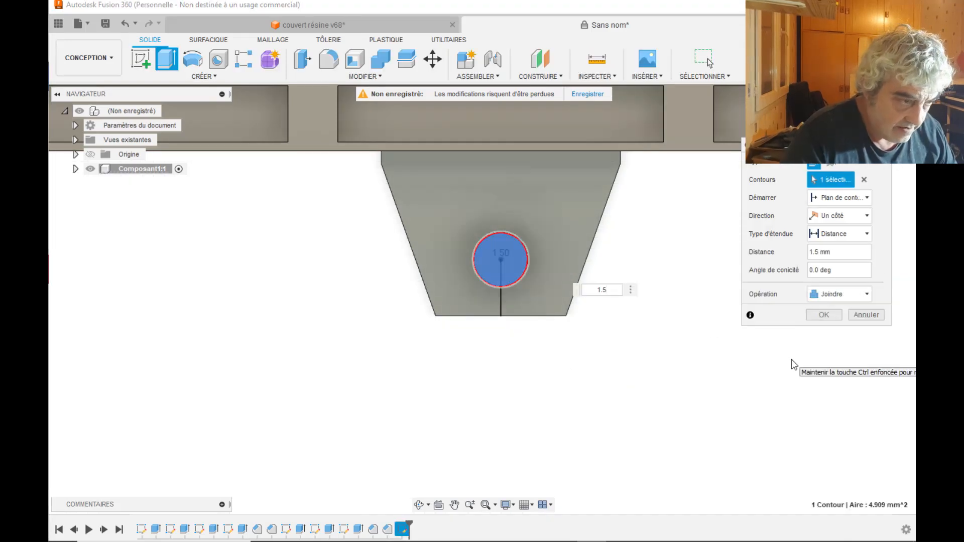
pyautogui.click(824, 314)
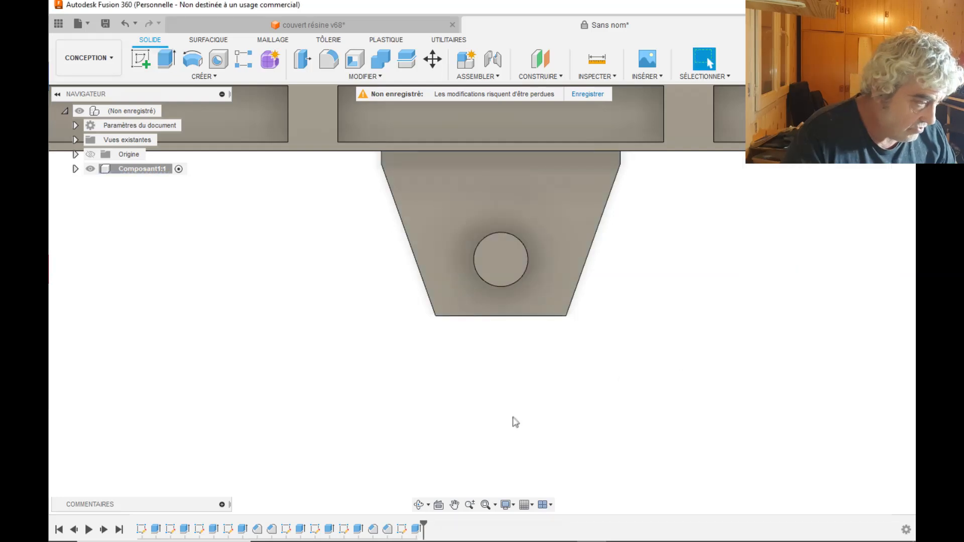
# Chamfer the outer circular edge of the round boss with two distances, 0.2 mm and 1 mm
pyautogui.click(420, 505)
pyautogui.moveTo(463, 334); pyautogui.dragTo(502, 335)
pyautogui.click(361, 77)
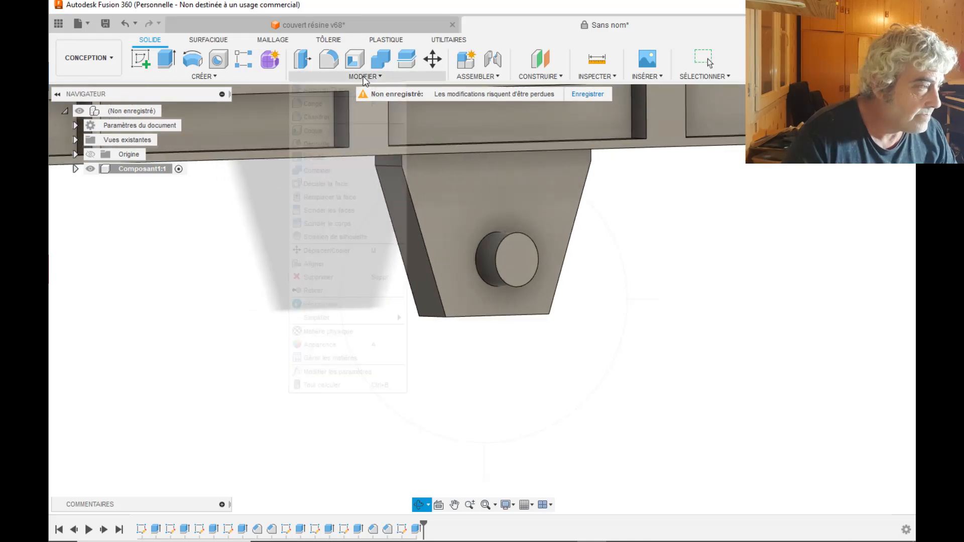
pyautogui.click(348, 116)
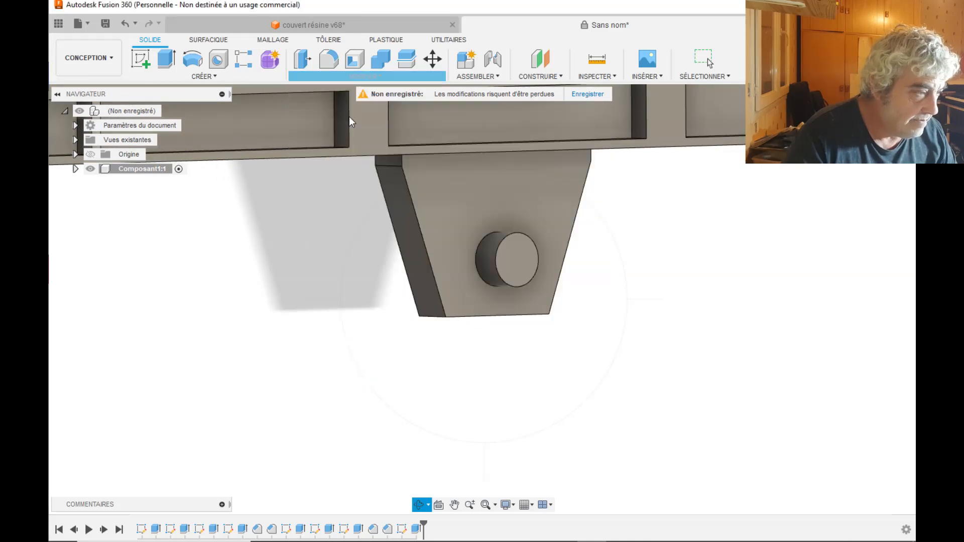
pyautogui.click(501, 251)
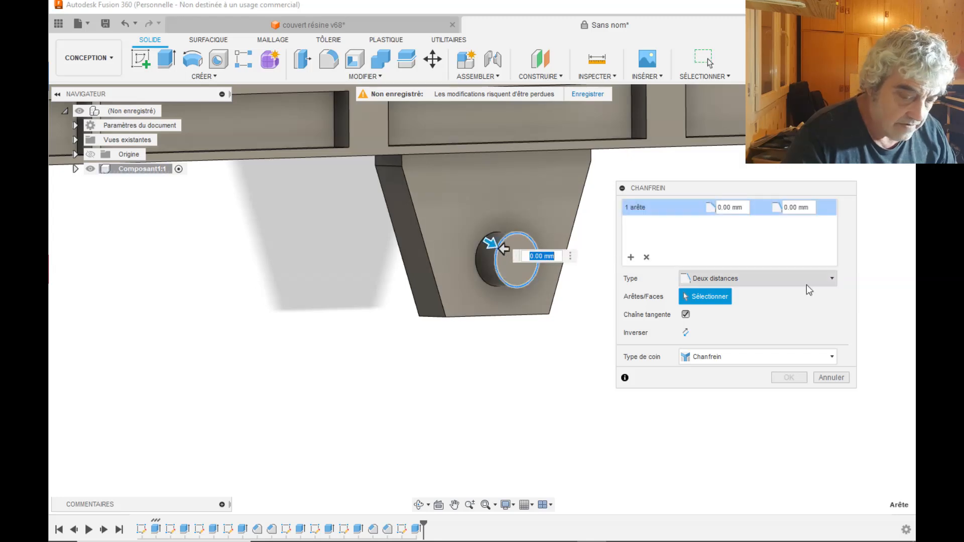
pyautogui.write('0.2')
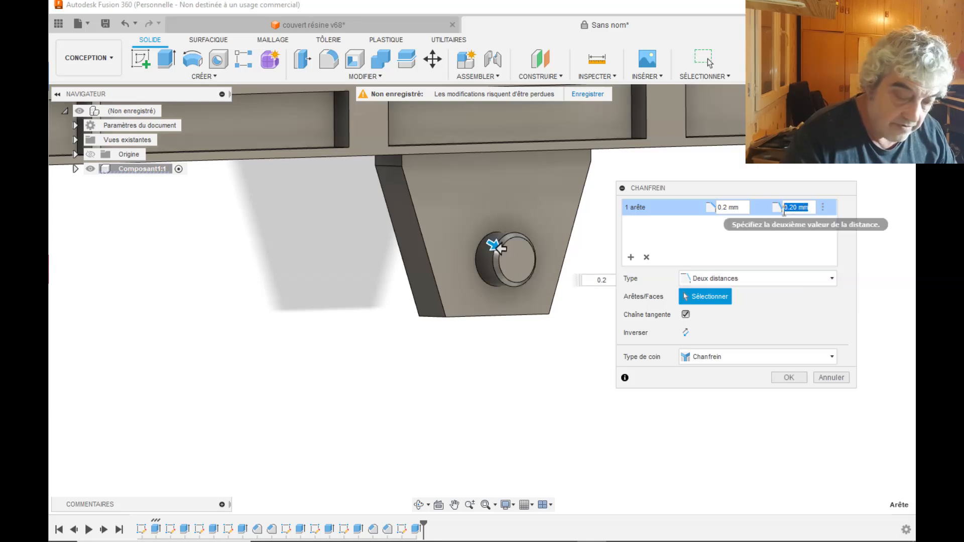
pyautogui.write('1')
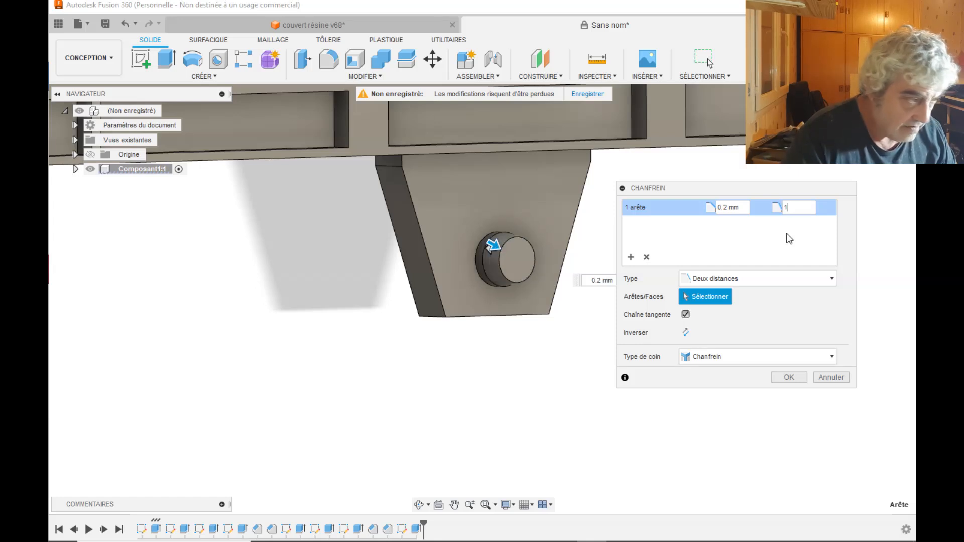
pyautogui.click(798, 378)
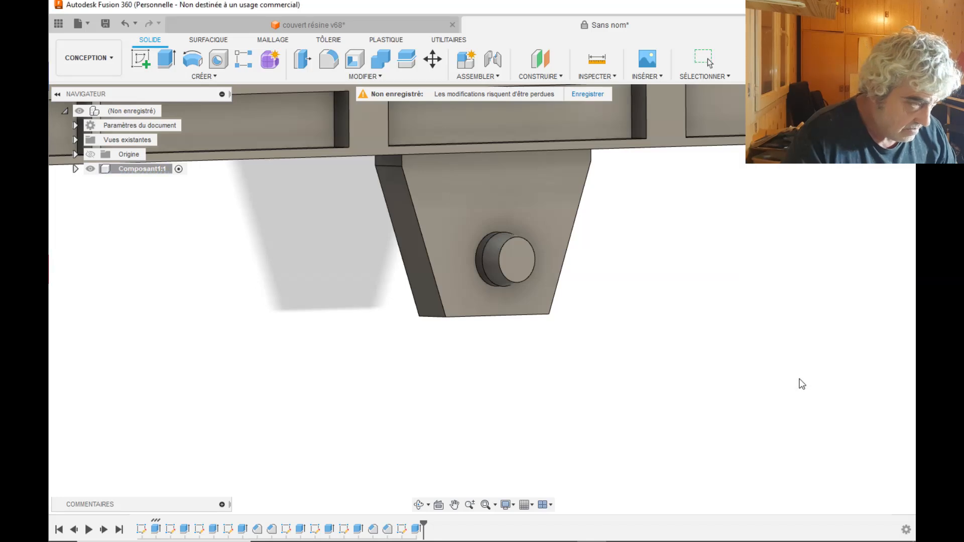
# Start a sketch on the back face of the tapered block, opposite the round boss
pyautogui.click(422, 506)
pyautogui.moveTo(446, 294); pyautogui.dragTo(592, 292)
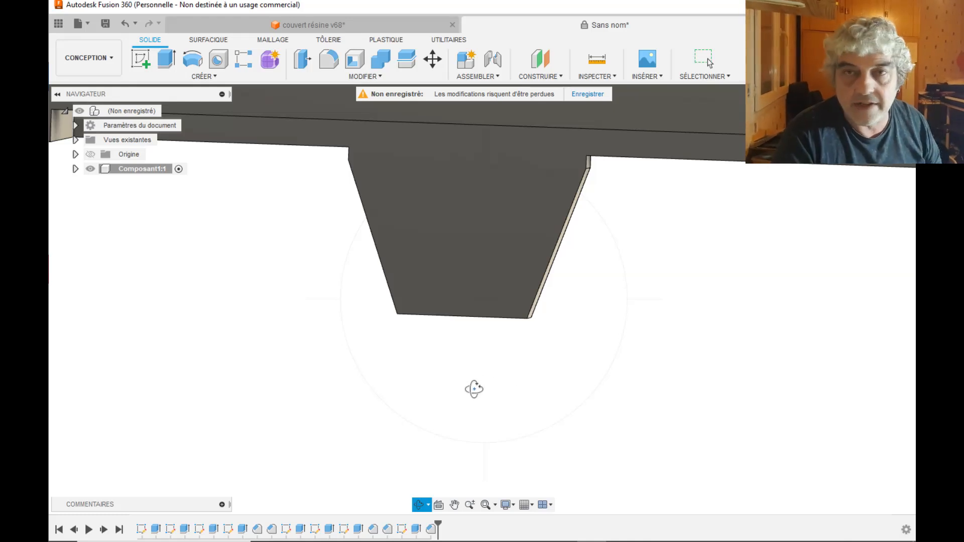
pyautogui.click(201, 76)
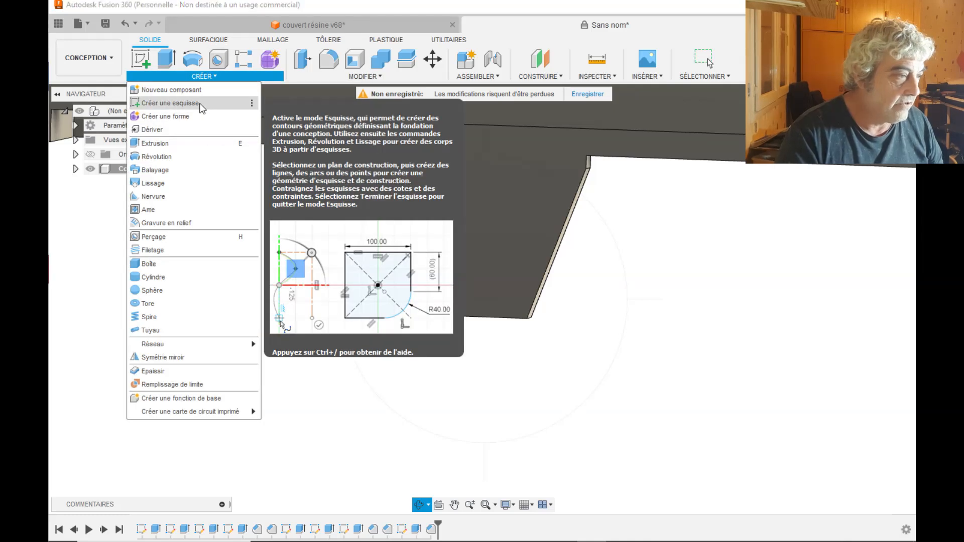
pyautogui.click(160, 100)
pyautogui.click(450, 248)
pyautogui.click(457, 249)
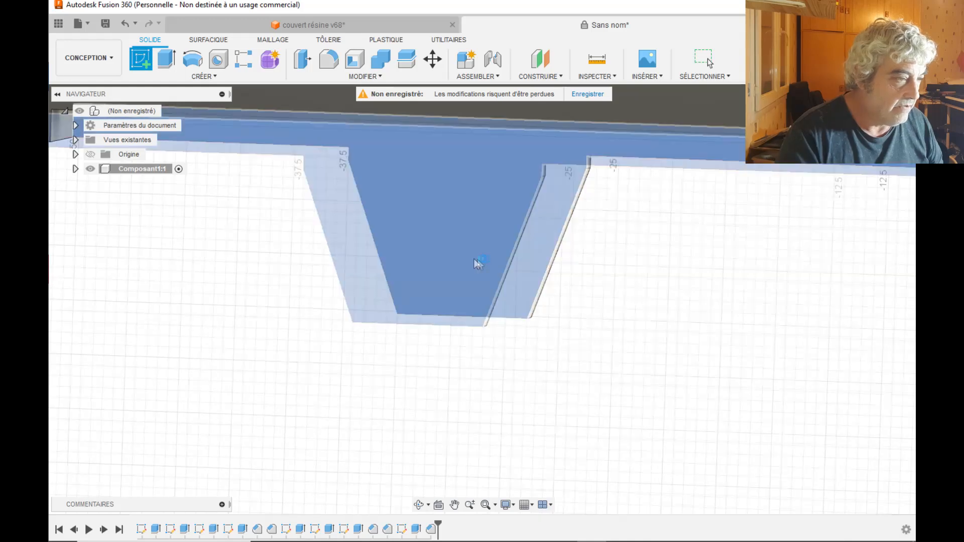
pyautogui.scroll(-5, 710, 336)
pyautogui.scroll(6, 427, 405)
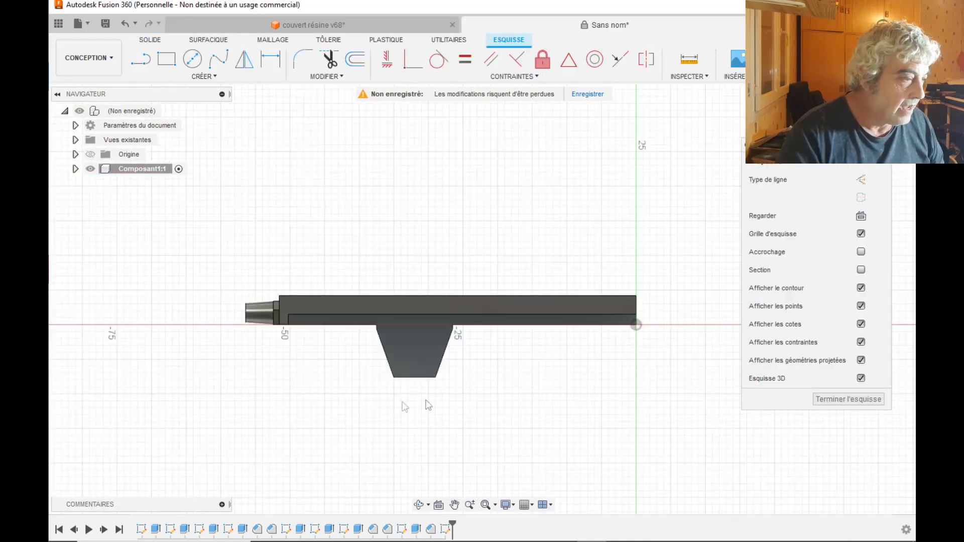
# Draw a 2.6 mm vertical line up from the midpoint of the block's lower edge
pyautogui.click(140, 59)
pyautogui.click(482, 341)
pyautogui.write('2.')
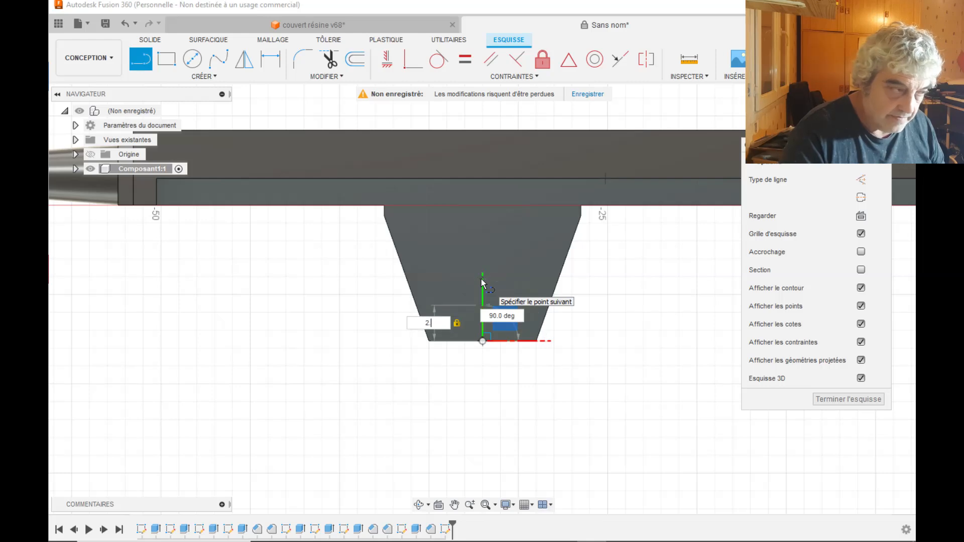
pyautogui.write('6')
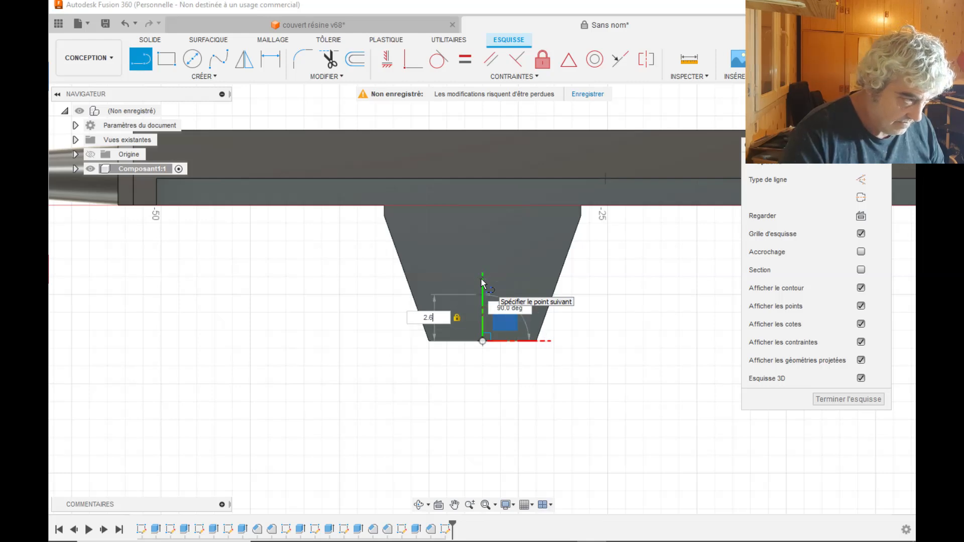
pyautogui.press('Return')
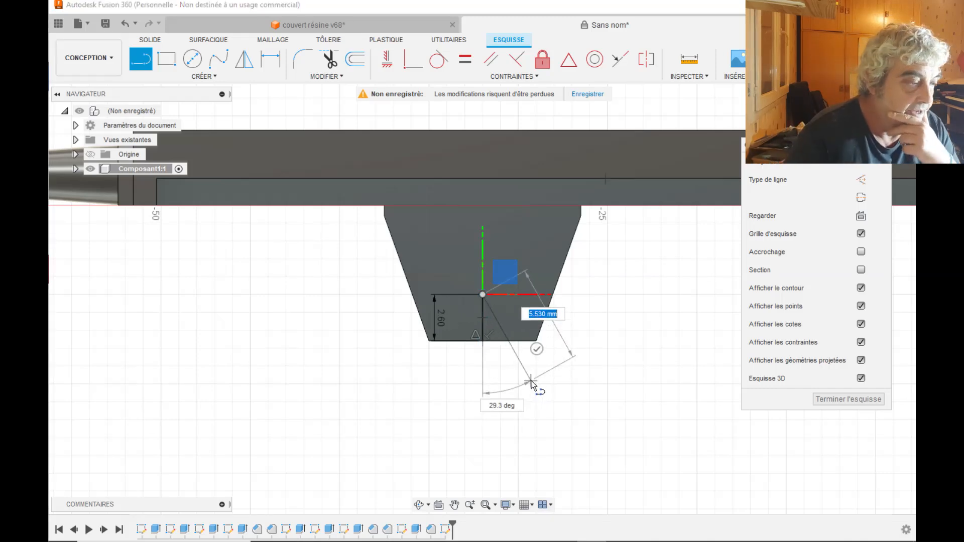
pyautogui.rightClick(530, 383)
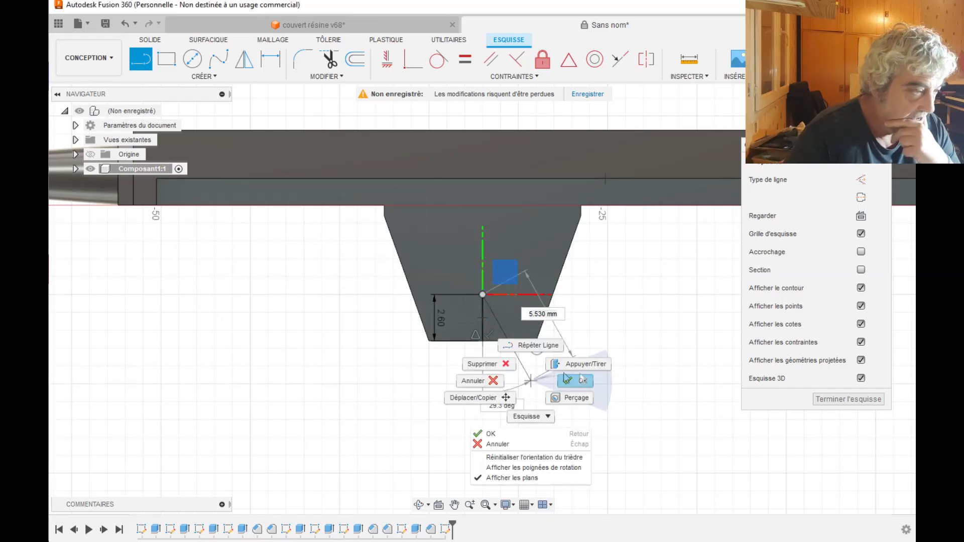
pyautogui.click(572, 380)
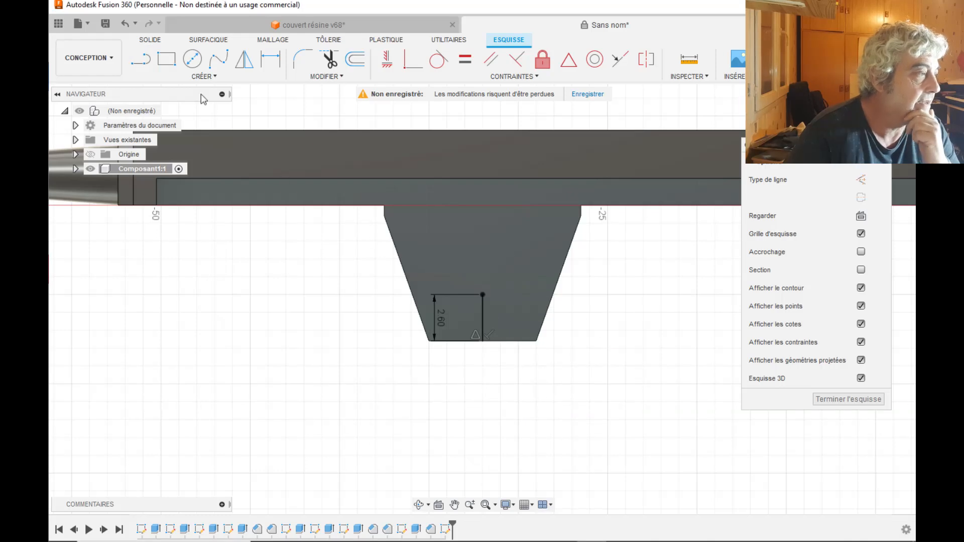
# Place a simple hole at the upper end of the 2.6 mm line and set its diameter to 2.5 mm
pyautogui.click(201, 76)
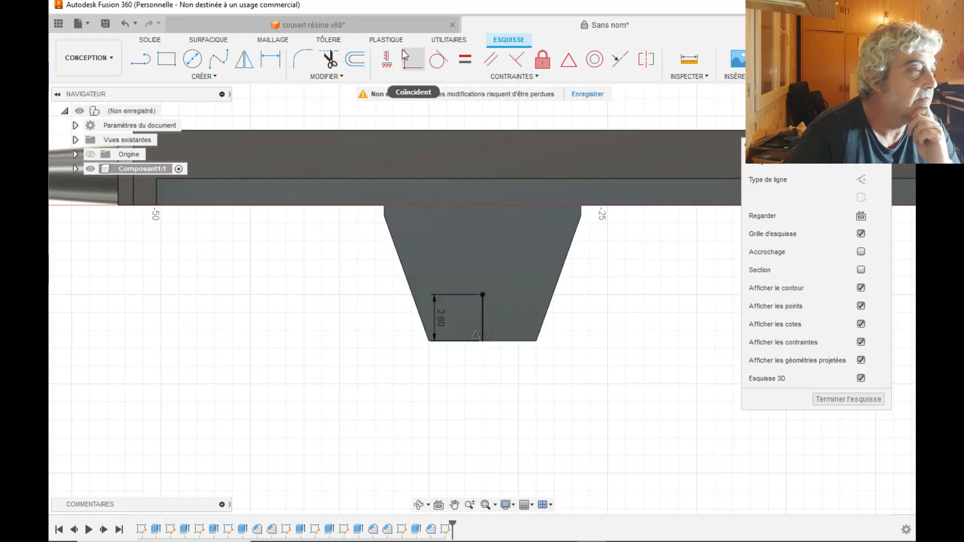
pyautogui.click(387, 44)
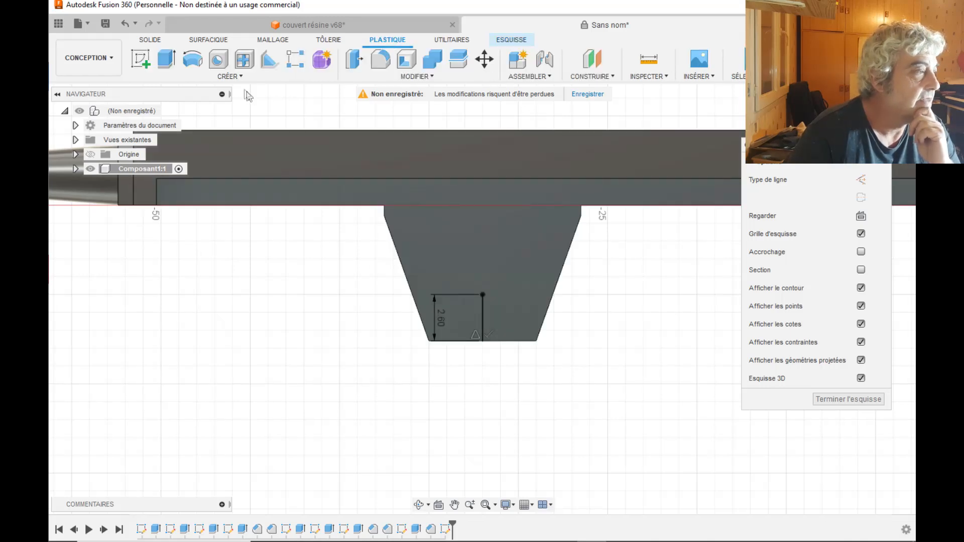
pyautogui.click(232, 78)
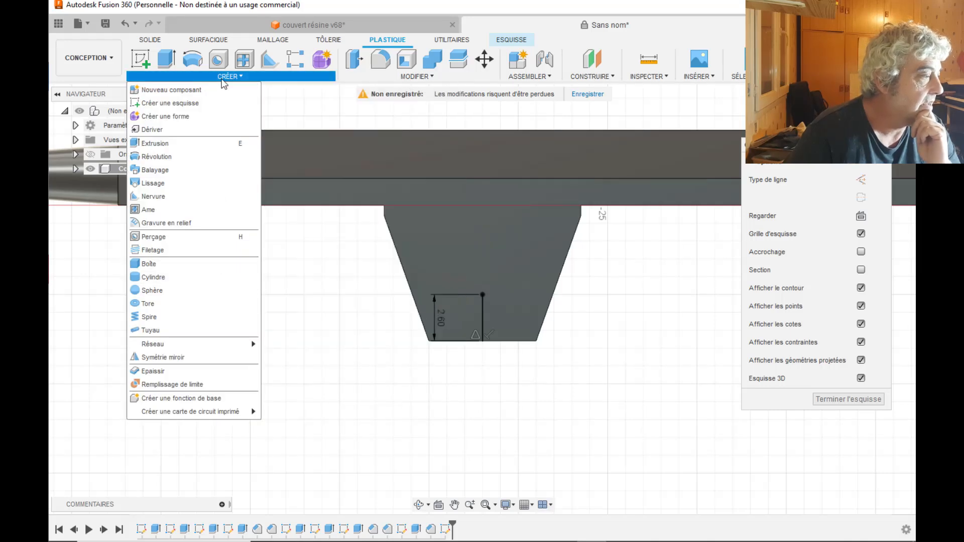
pyautogui.click(205, 238)
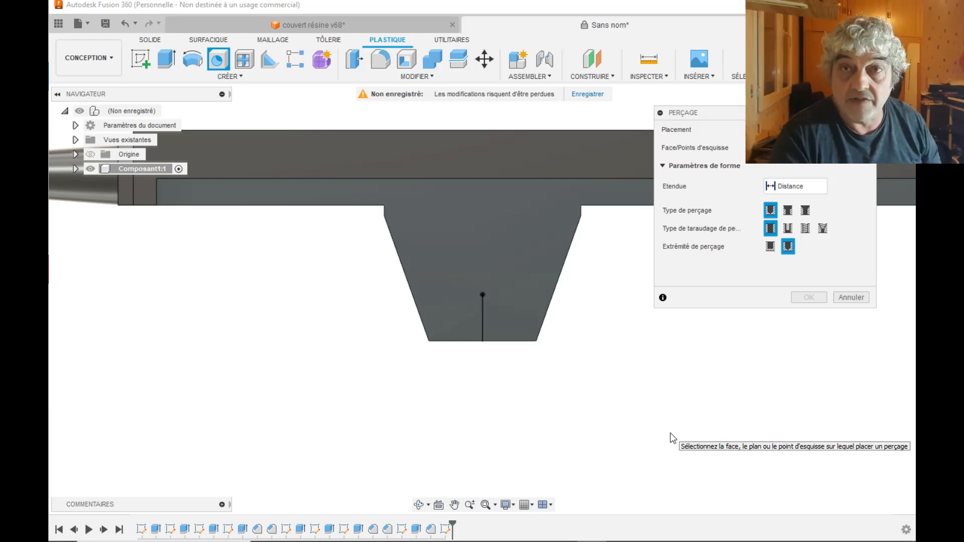
pyautogui.click(483, 294)
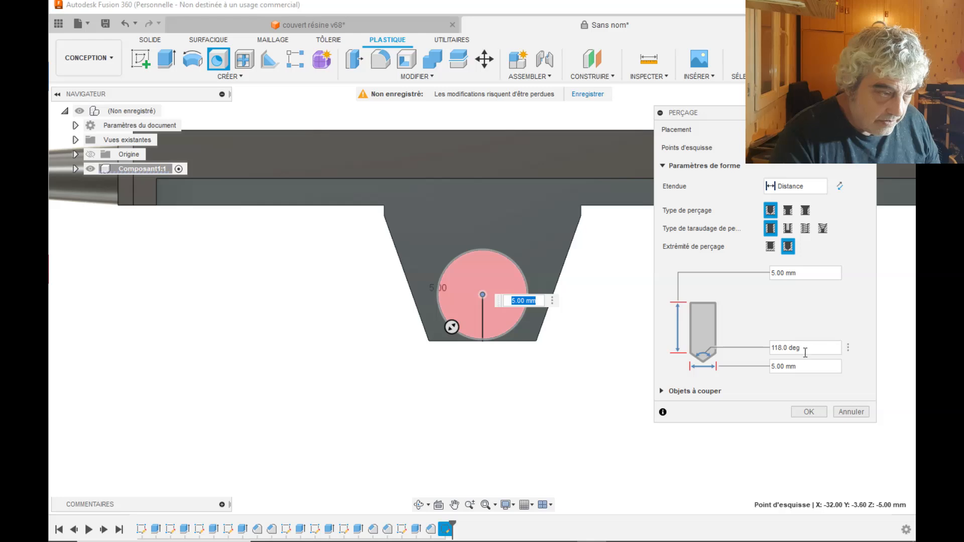
pyautogui.click(800, 369)
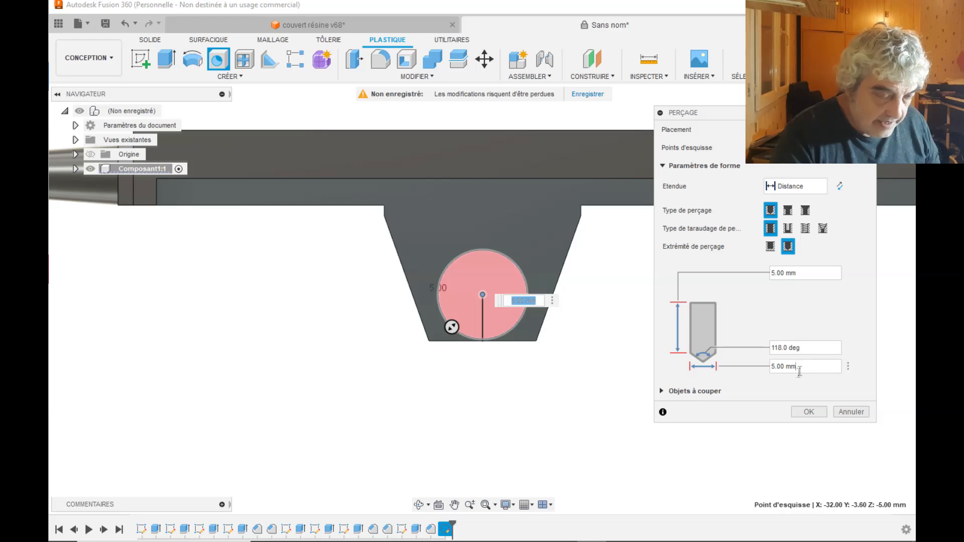
pyautogui.write('2.5')
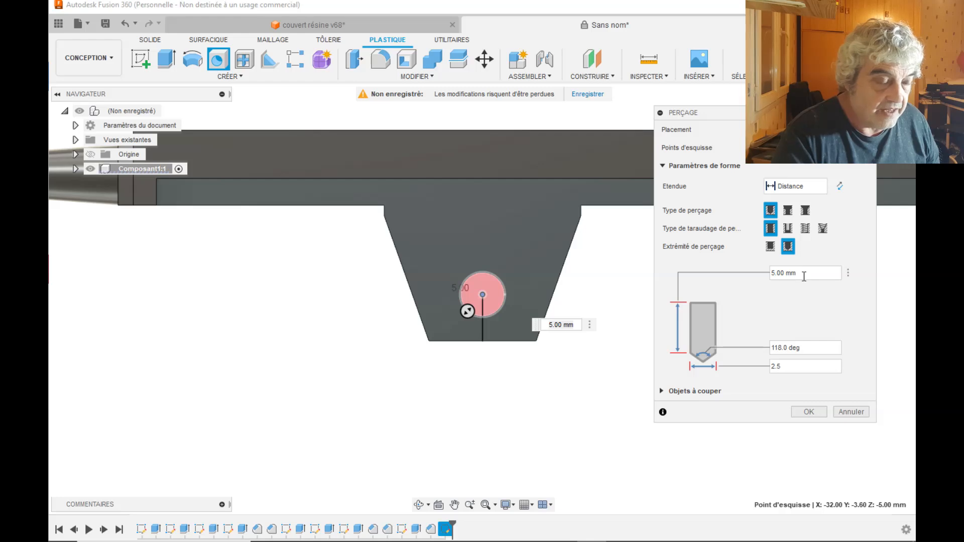
# Set the hole's depth to 1.2 mm and create it in the tapered block's back face
pyautogui.moveTo(796, 274); pyautogui.dragTo(769, 274)
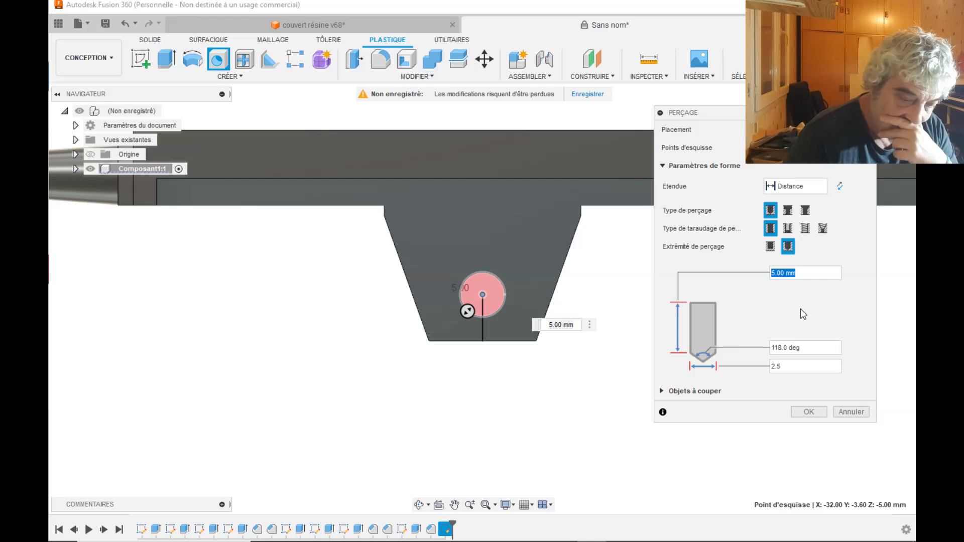
pyautogui.write('1.')
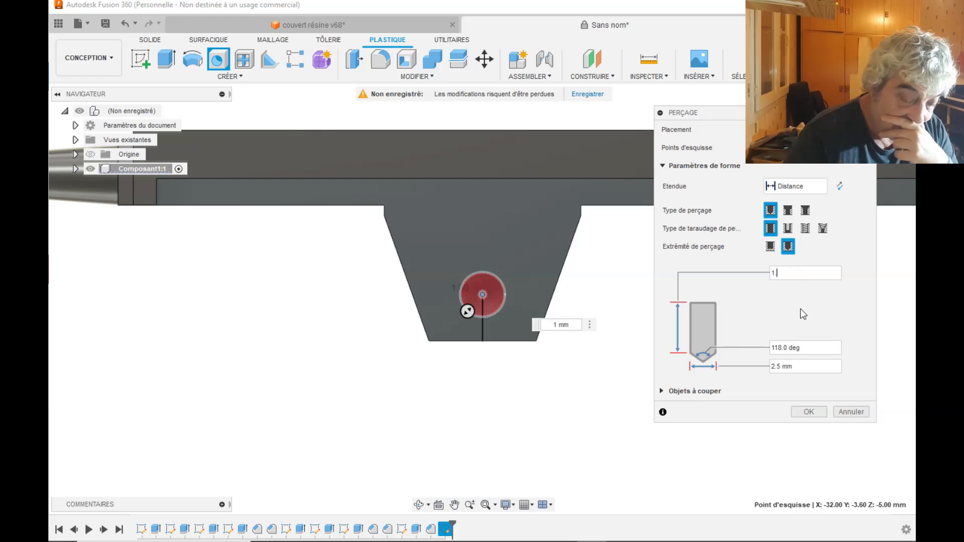
pyautogui.write('2')
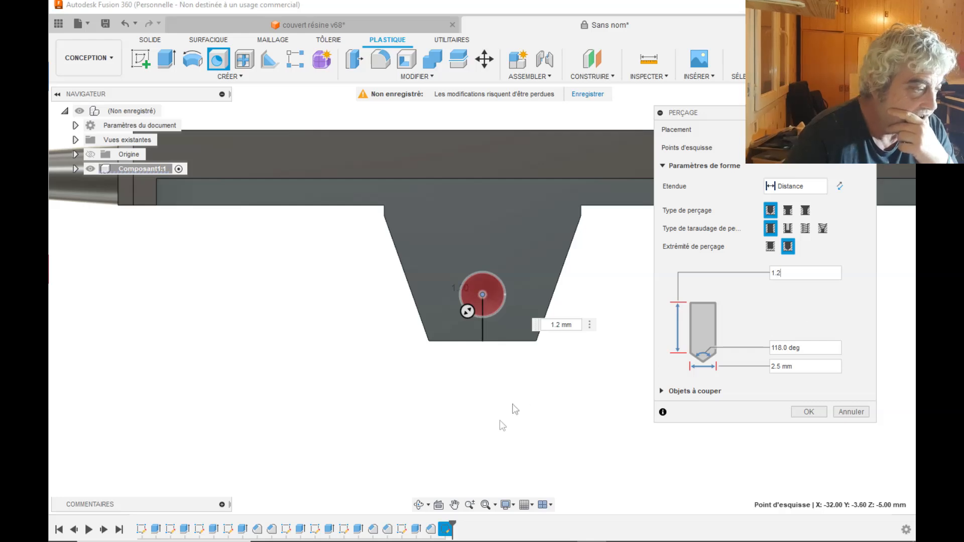
pyautogui.click(419, 505)
pyautogui.moveTo(540, 368); pyautogui.dragTo(470, 344)
pyautogui.moveTo(550, 275); pyautogui.dragTo(600, 284)
pyautogui.moveTo(523, 301); pyautogui.dragTo(542, 301)
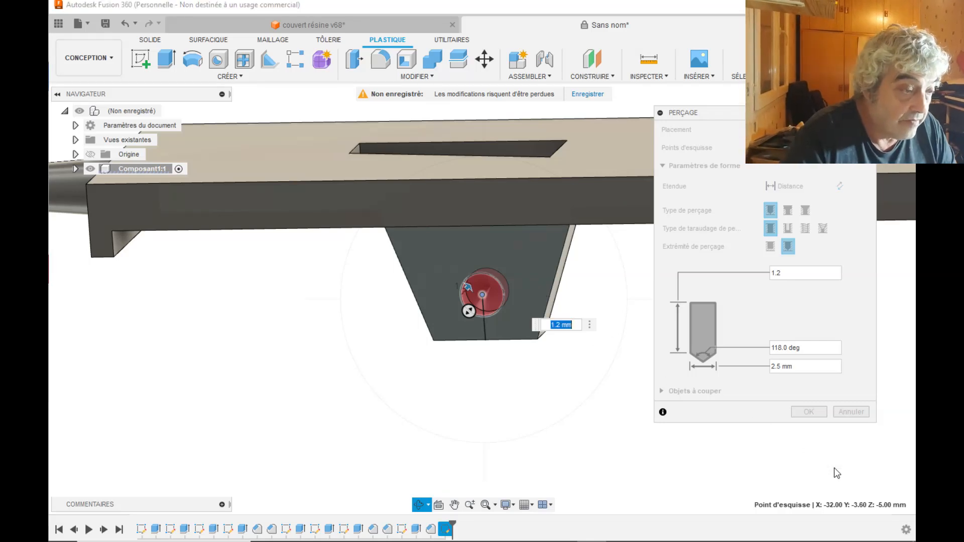
pyautogui.click(808, 412)
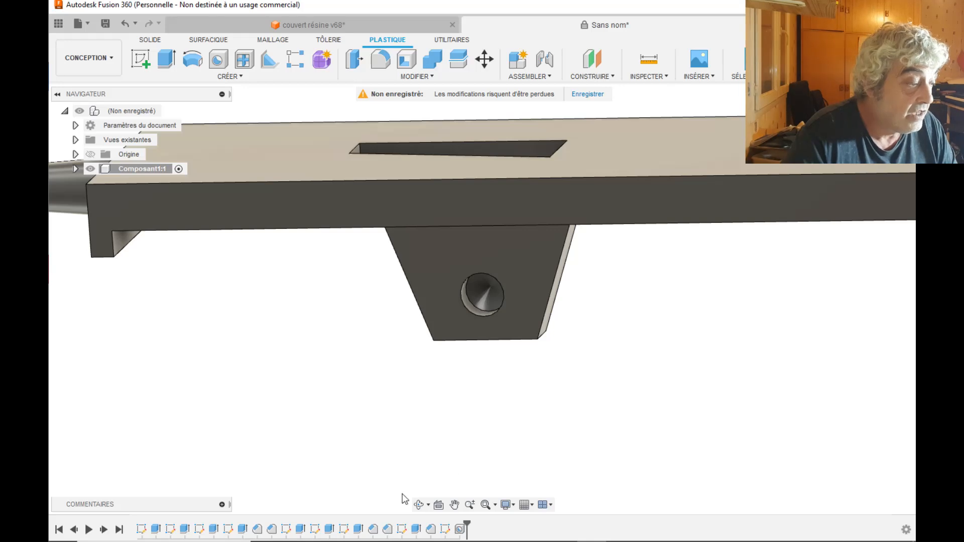
pyautogui.click(420, 505)
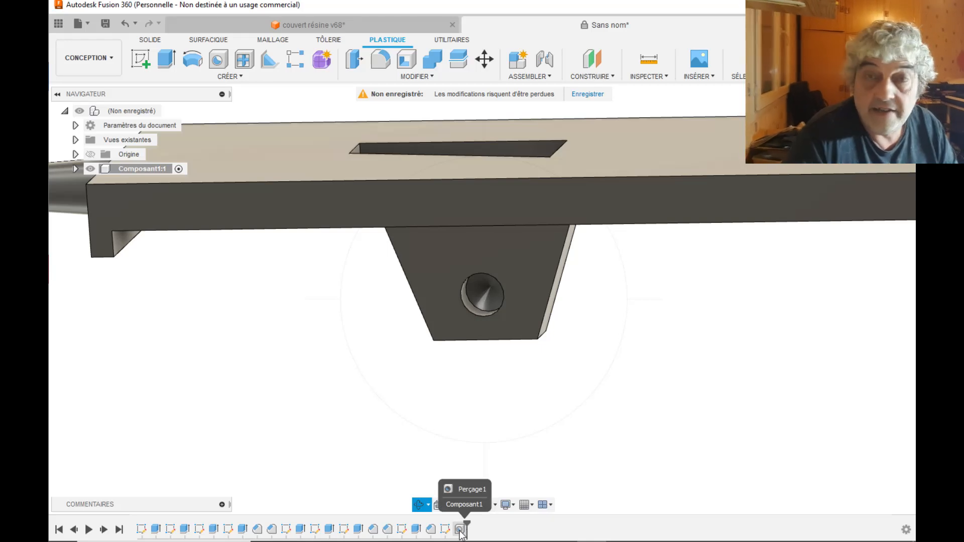
pyautogui.moveTo(574, 338); pyautogui.dragTo(411, 369)
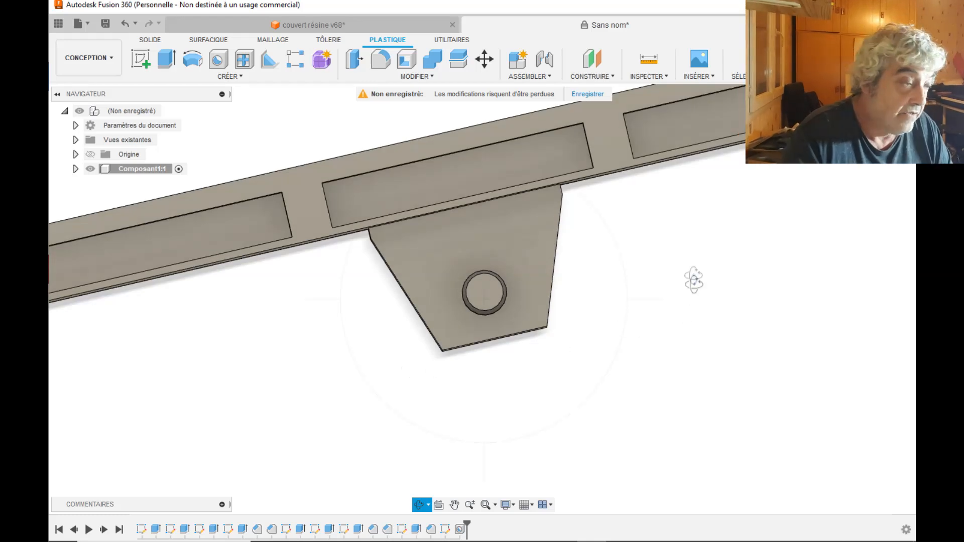
pyautogui.moveTo(757, 299); pyautogui.dragTo(742, 323)
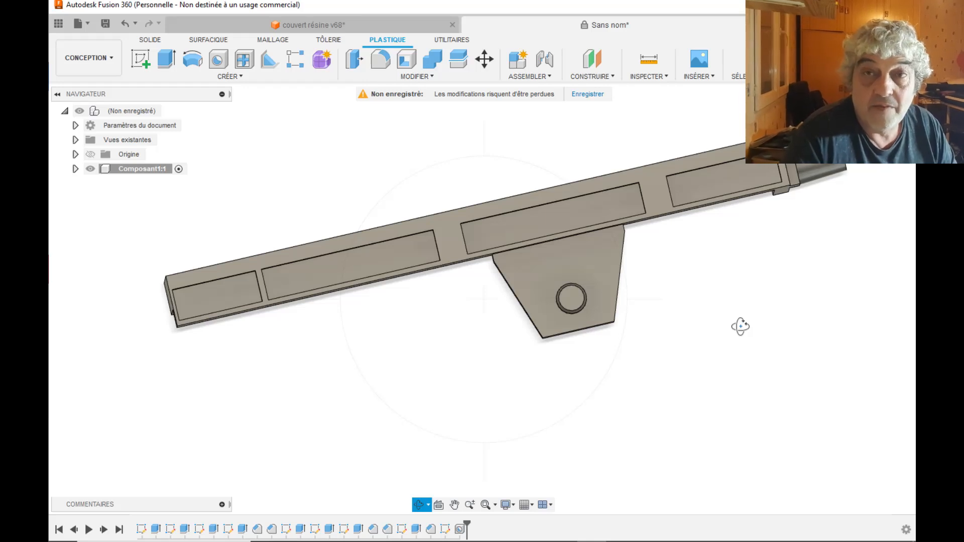
pyautogui.moveTo(701, 271)
pyautogui.mouseDown()
pyautogui.moveTo(697, 286)
pyautogui.moveTo(709, 297)
pyautogui.moveTo(728, 278)
pyautogui.moveTo(710, 279)
pyautogui.moveTo(703, 269)
pyautogui.moveTo(707, 292)
pyautogui.mouseUp()
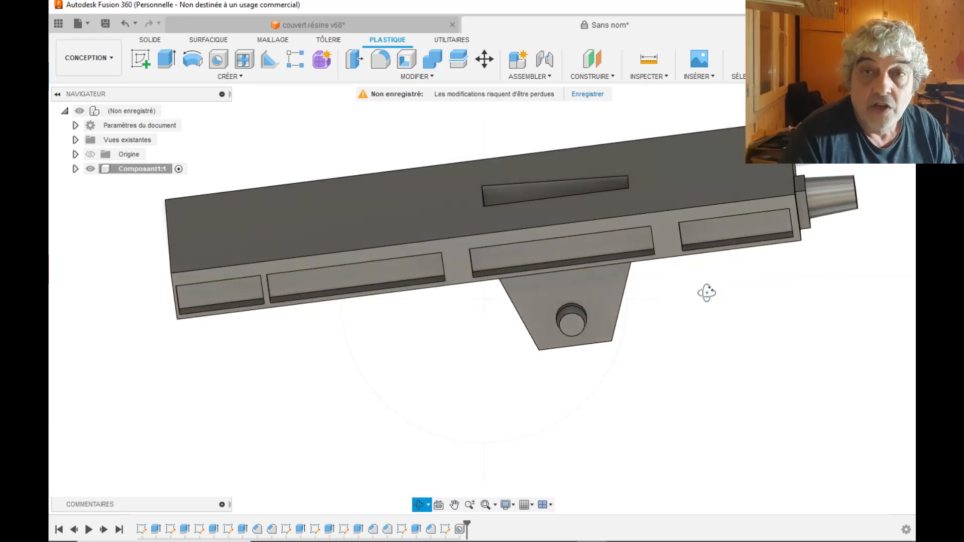